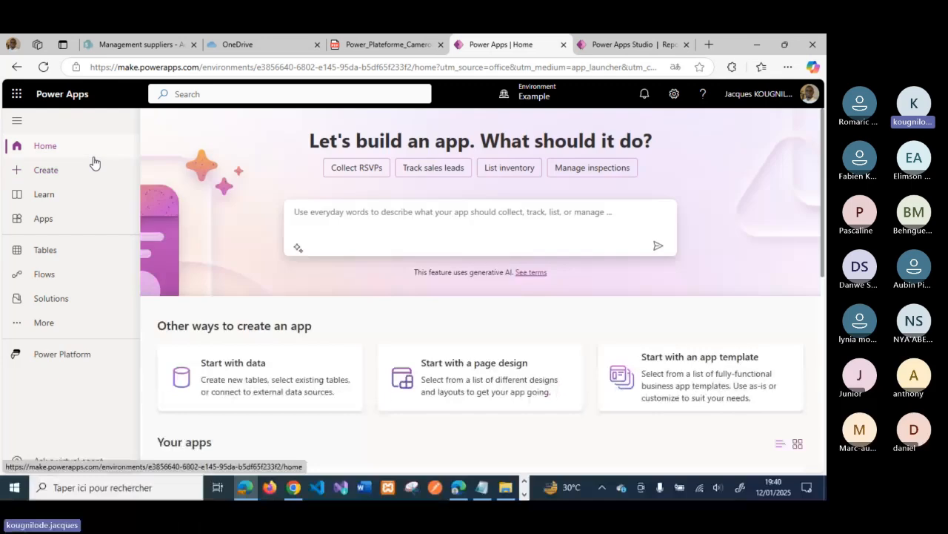
# Create a blank canvas app named TP-003 in Phone format
pyautogui.scroll(-3, 331, 267)
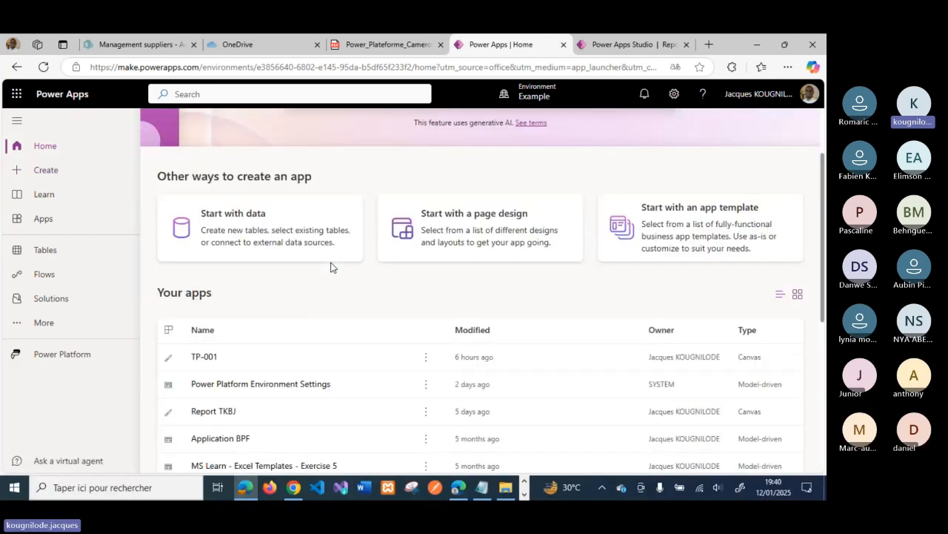
pyautogui.scroll(3, 331, 267)
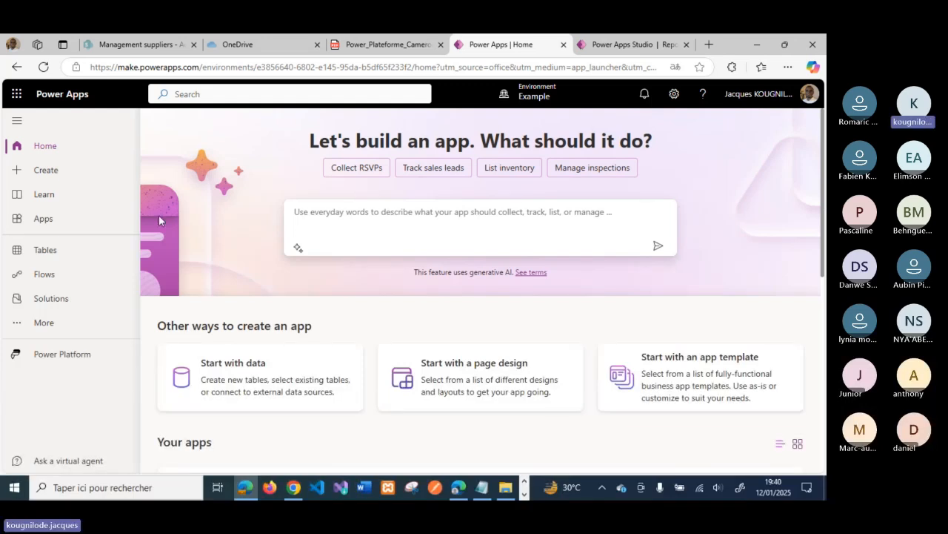
pyautogui.click(74, 180)
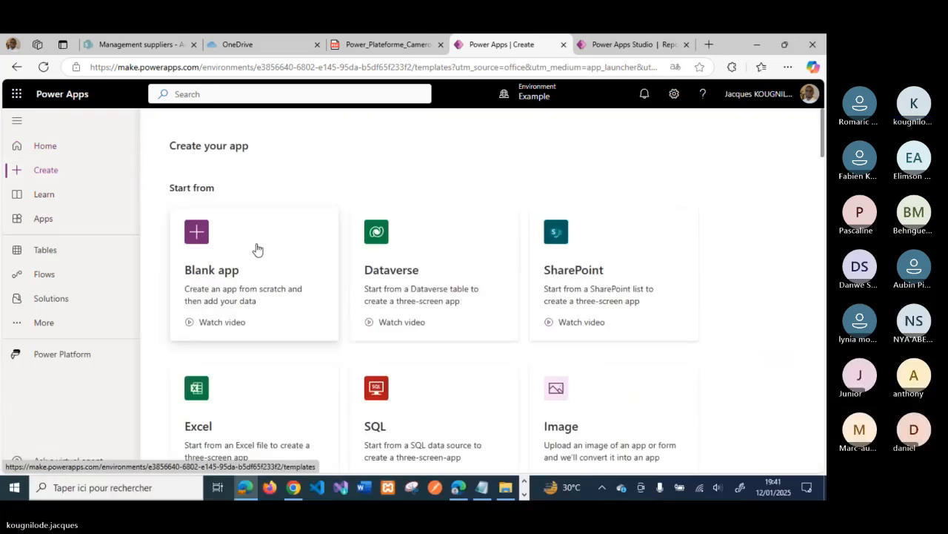
pyautogui.click(256, 248)
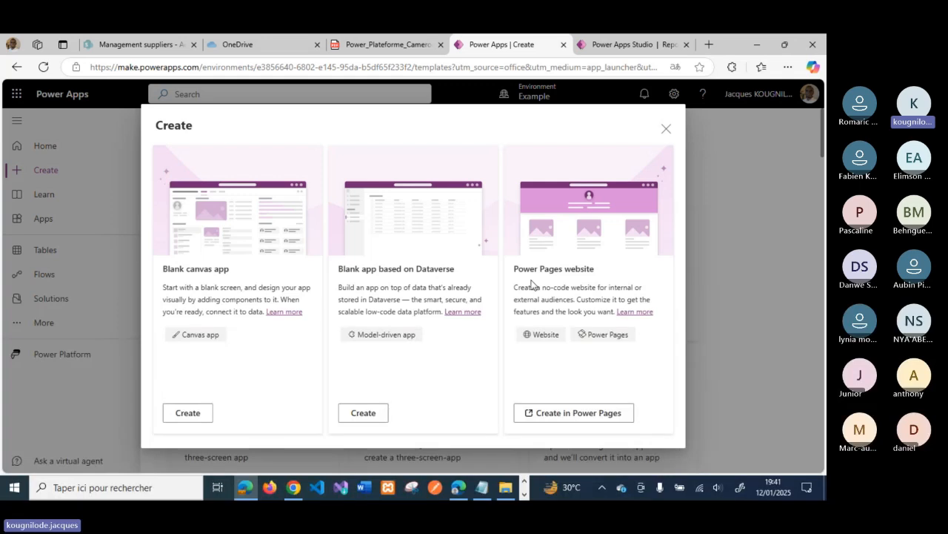
pyautogui.click(188, 413)
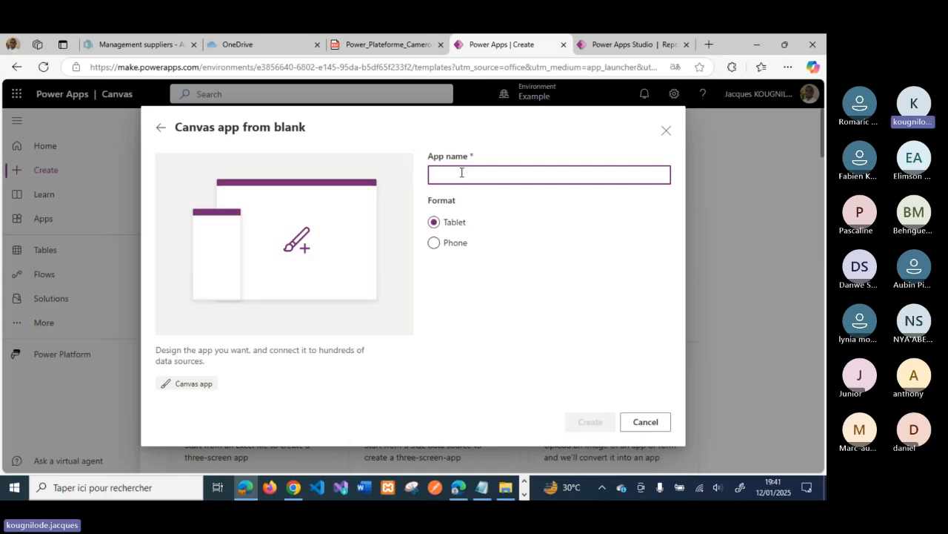
pyautogui.write('TP')
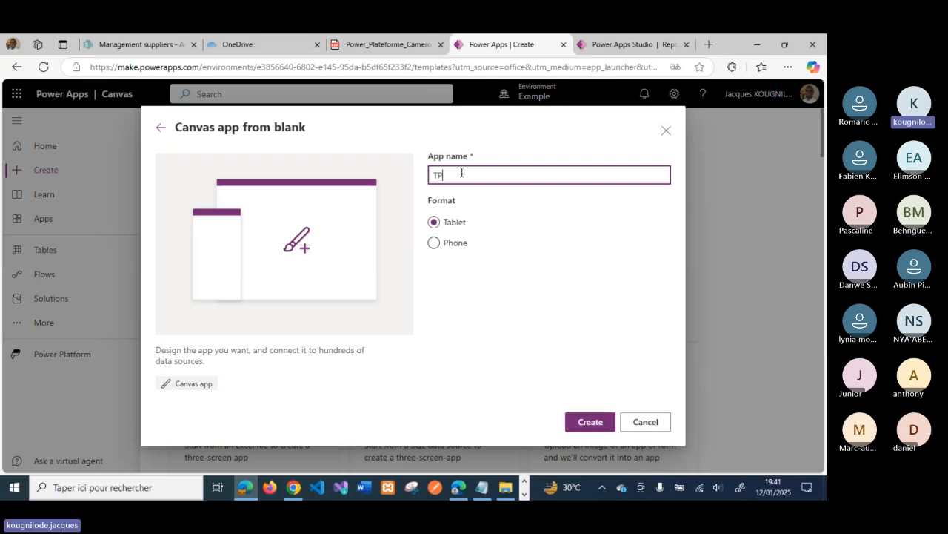
pyautogui.write('-003')
pyautogui.click(434, 244)
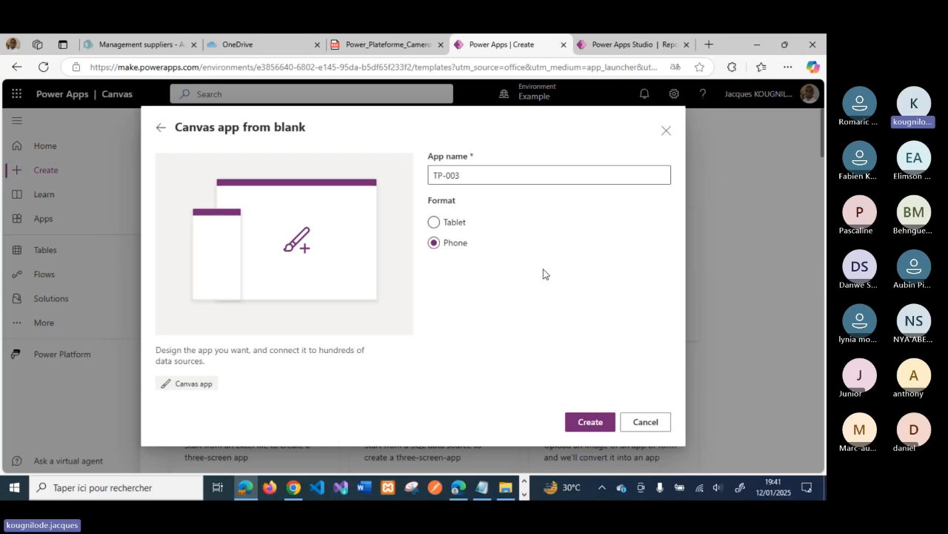
pyautogui.click(590, 422)
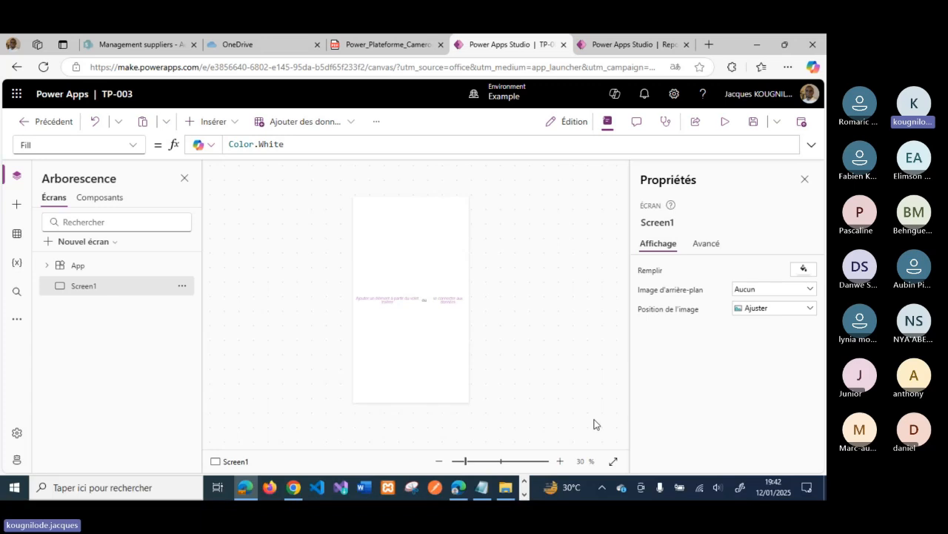
# Switch to the eventsignup workbook in Excel and slightly widen the StartDay column
pyautogui.click(524, 490)
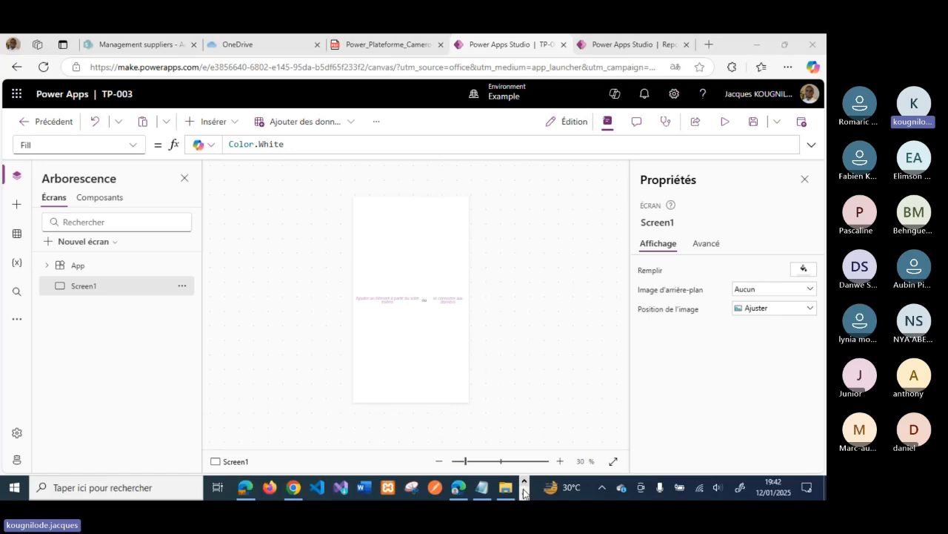
pyautogui.click(525, 494)
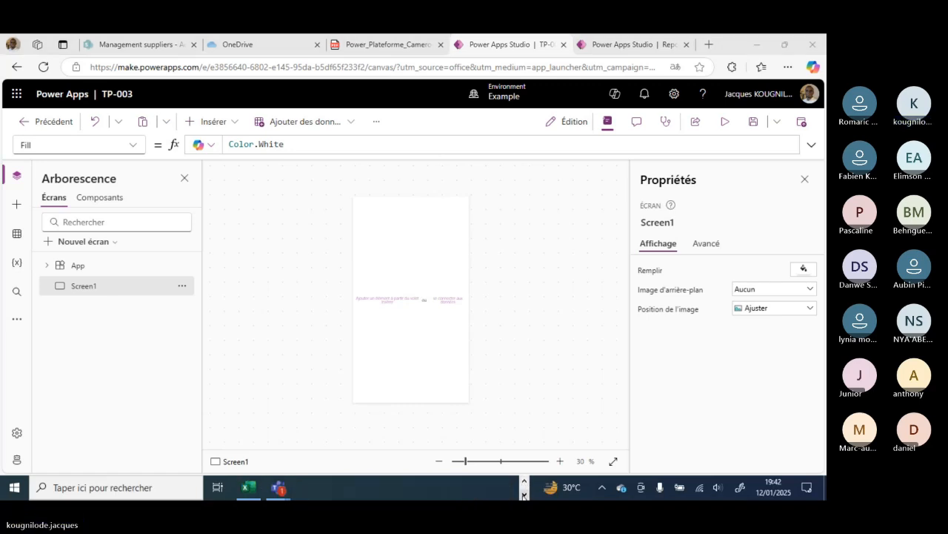
pyautogui.click(250, 492)
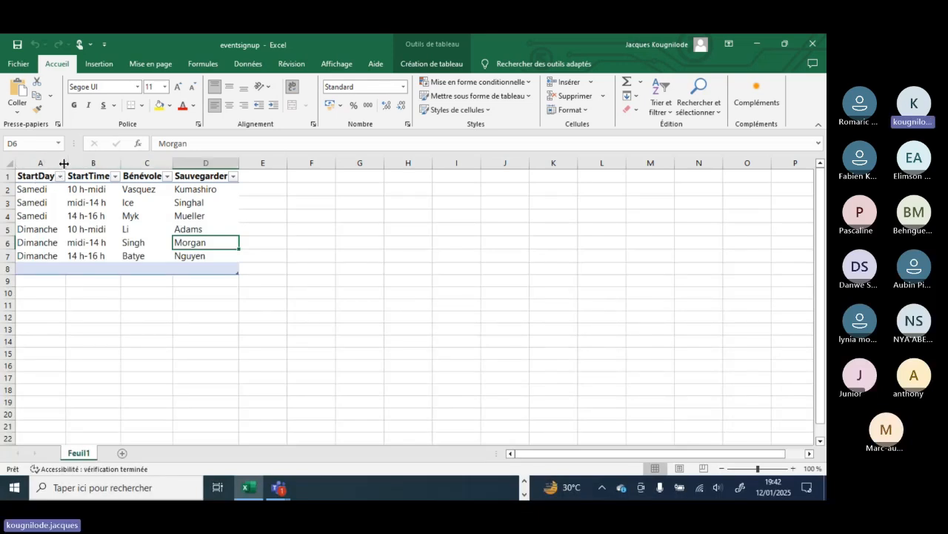
pyautogui.moveTo(64, 162); pyautogui.dragTo(70, 162)
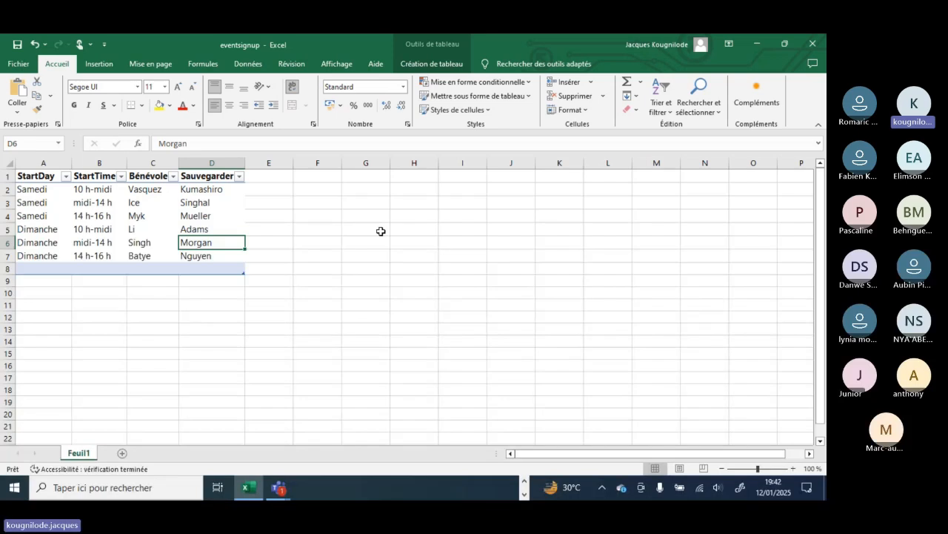
# Return to the TP-003 app in Power Apps and start adding data through the second existing OneDrive Entreprise connection
pyautogui.click(525, 483)
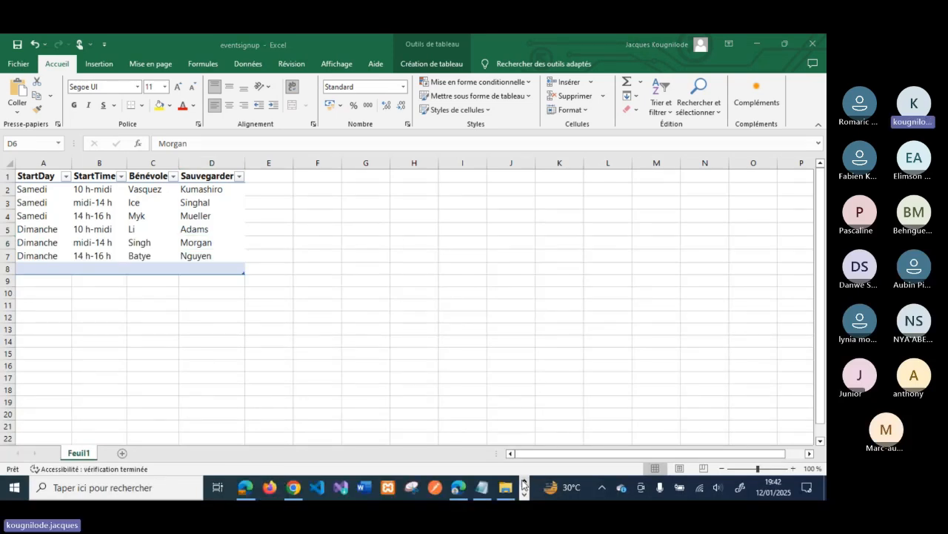
pyautogui.click(246, 488)
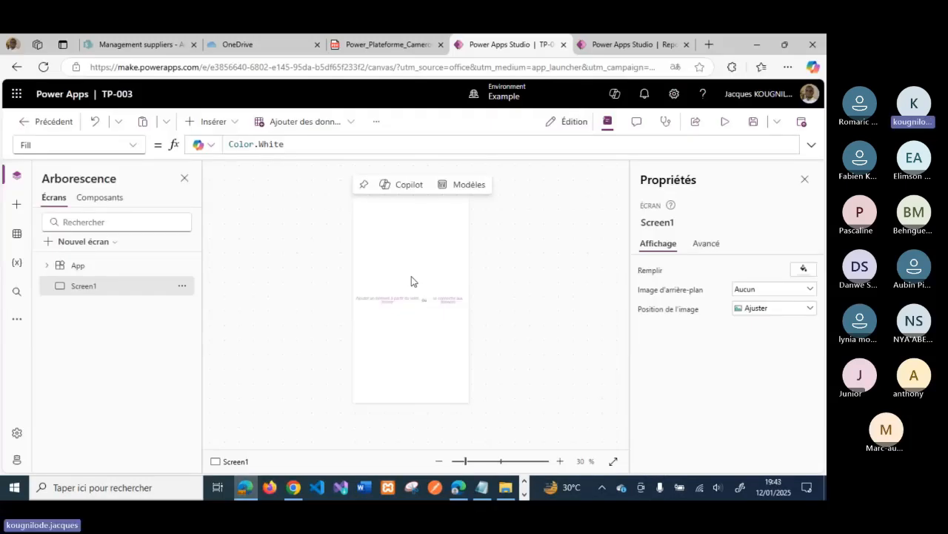
pyautogui.click(561, 461)
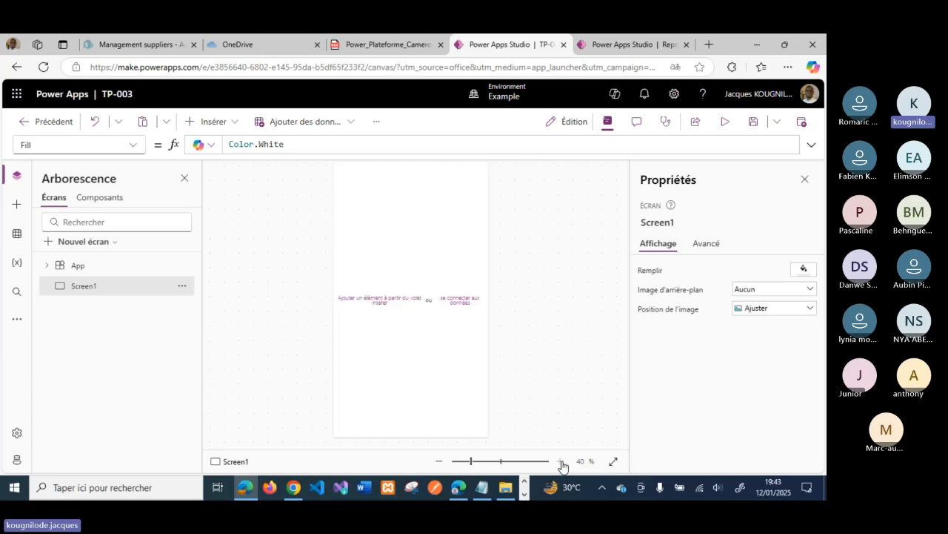
pyautogui.click(467, 306)
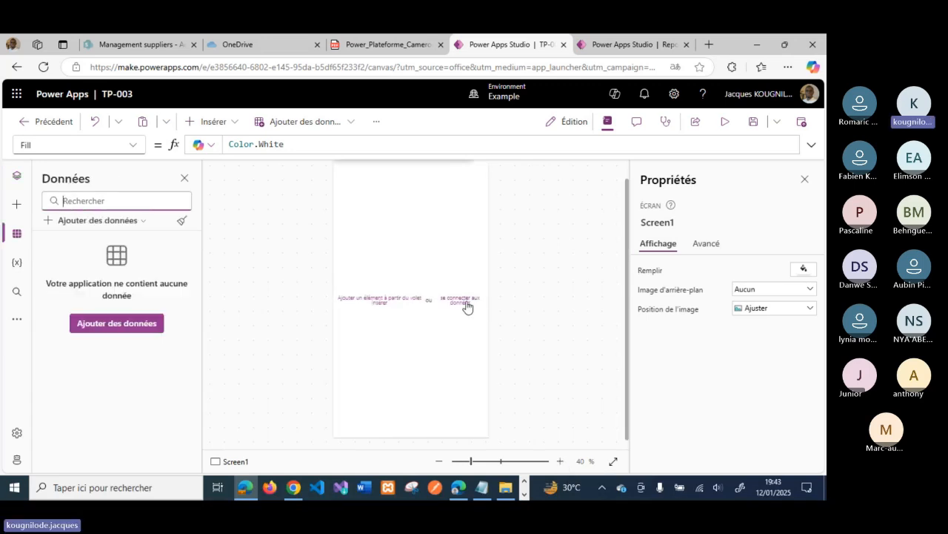
pyautogui.click(140, 329)
pyautogui.scroll(-1, 252, 358)
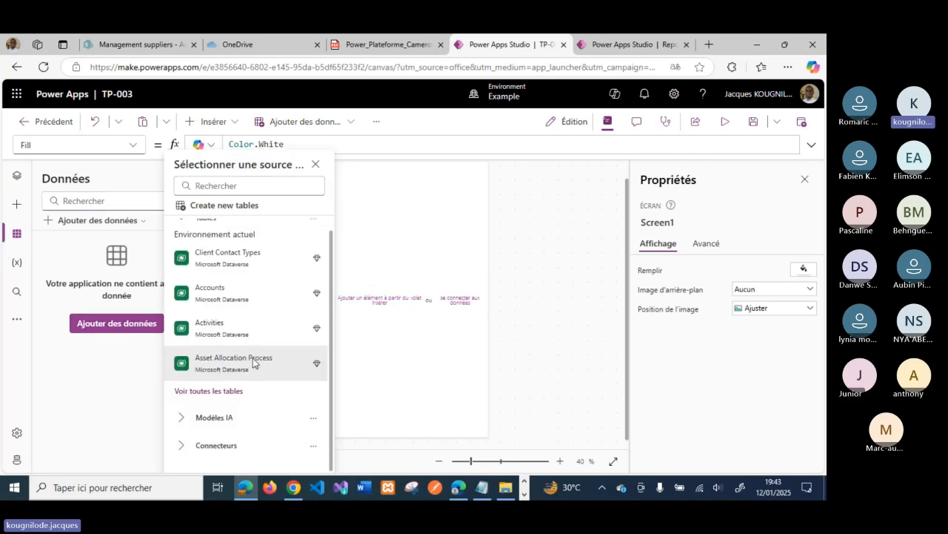
pyautogui.click(210, 444)
pyautogui.scroll(-5, 208, 448)
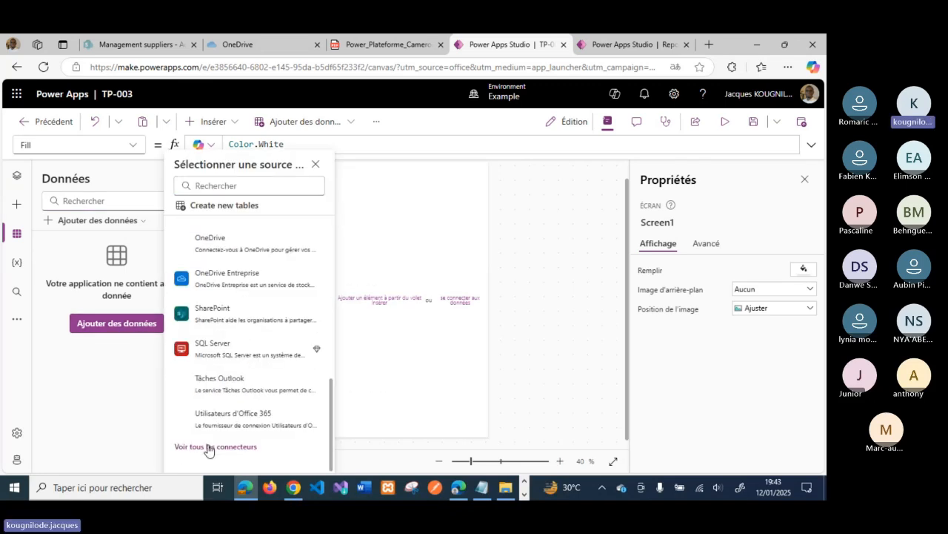
pyautogui.click(242, 283)
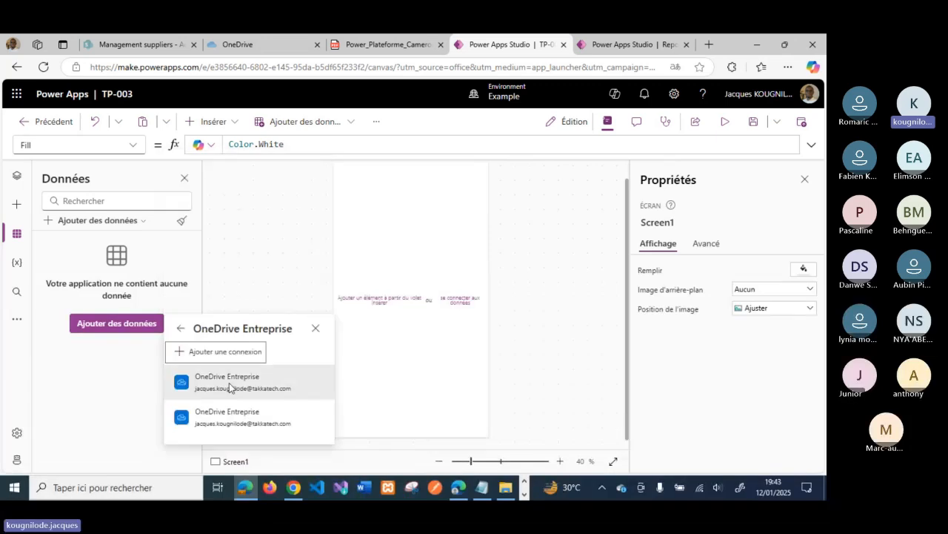
pyautogui.click(225, 410)
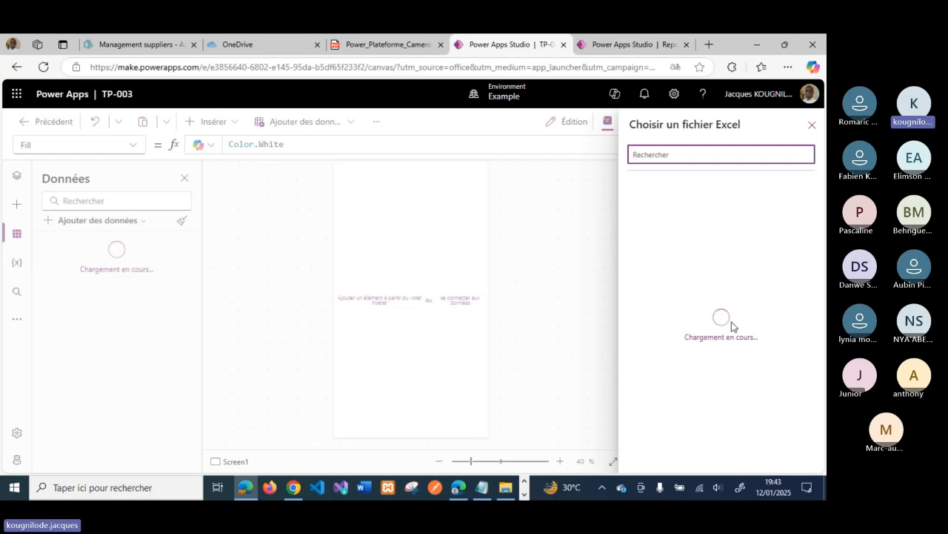
# Connect the app to the Planification table of eventsignup.xlsx in the TEST folder
pyautogui.scroll(-4, 731, 322)
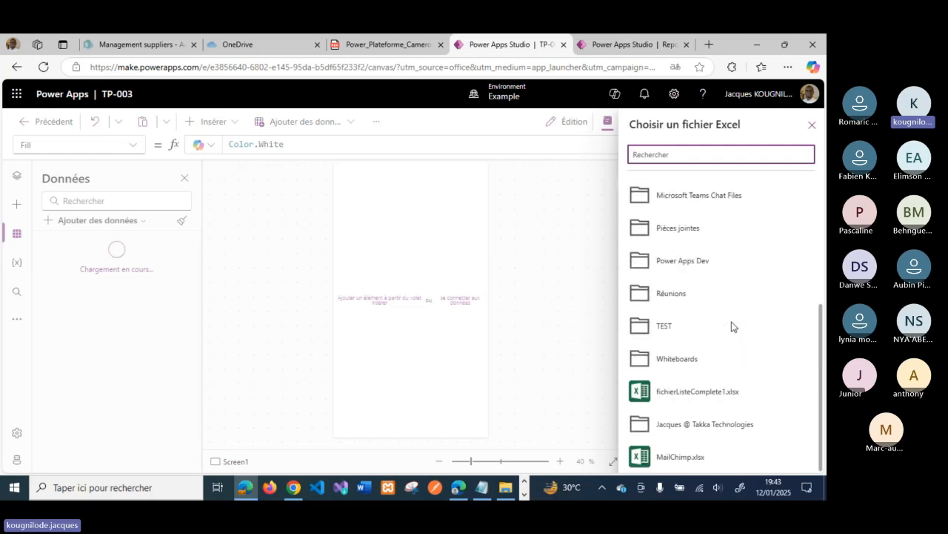
pyautogui.click(684, 324)
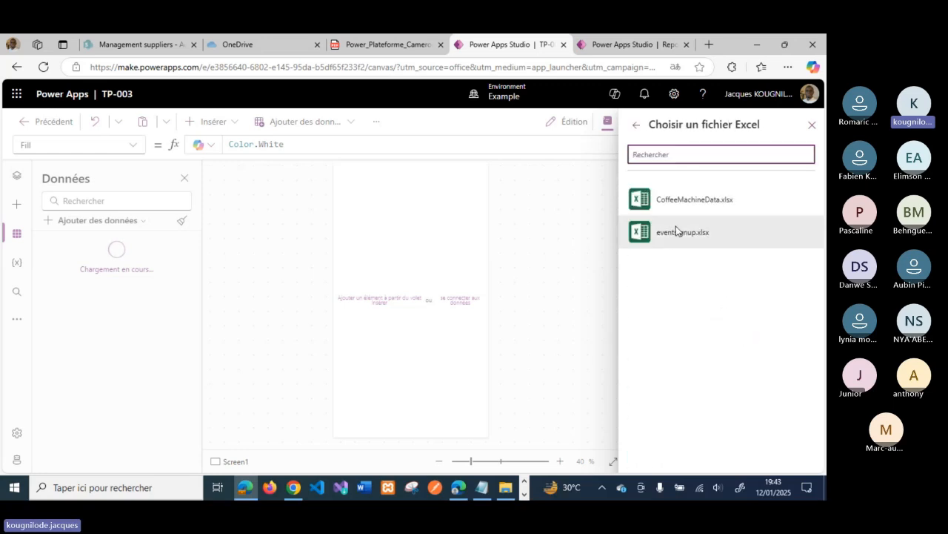
pyautogui.click(672, 242)
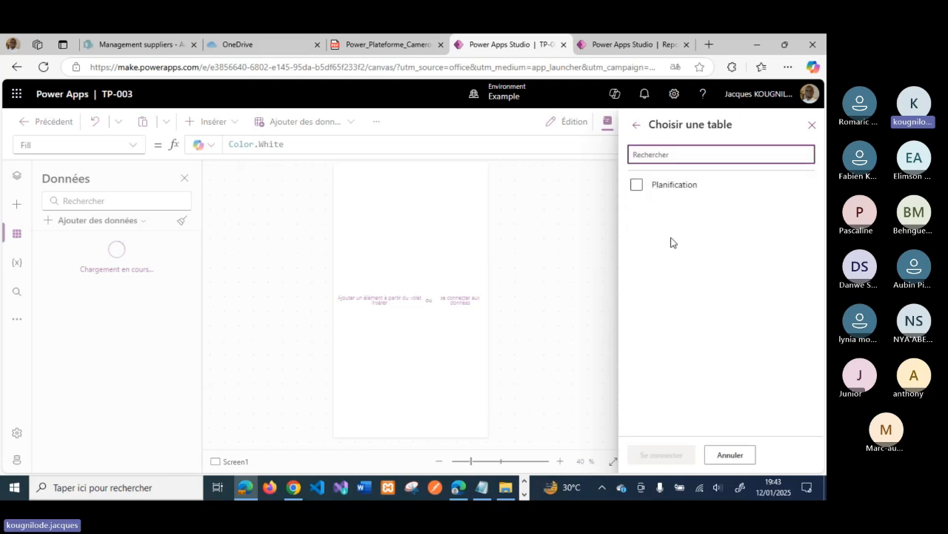
pyautogui.click(637, 185)
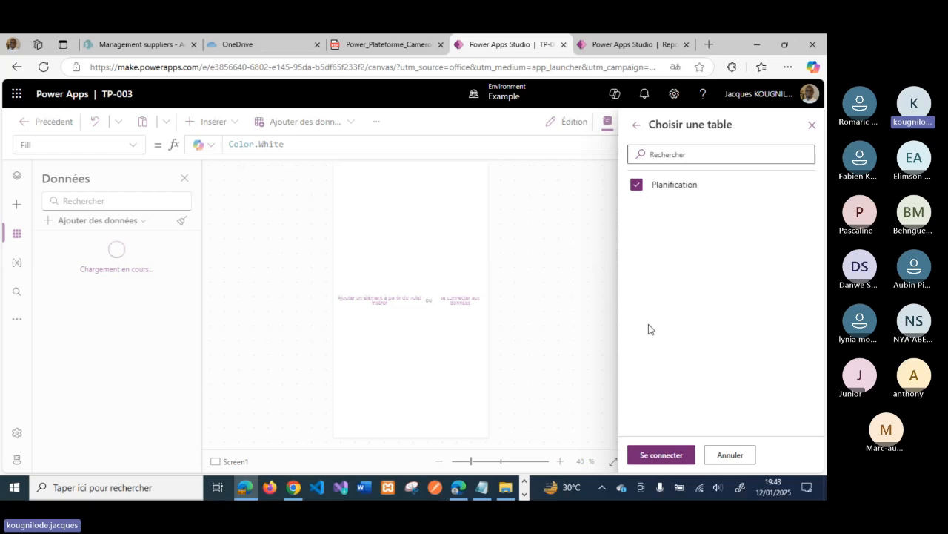
pyautogui.click(658, 454)
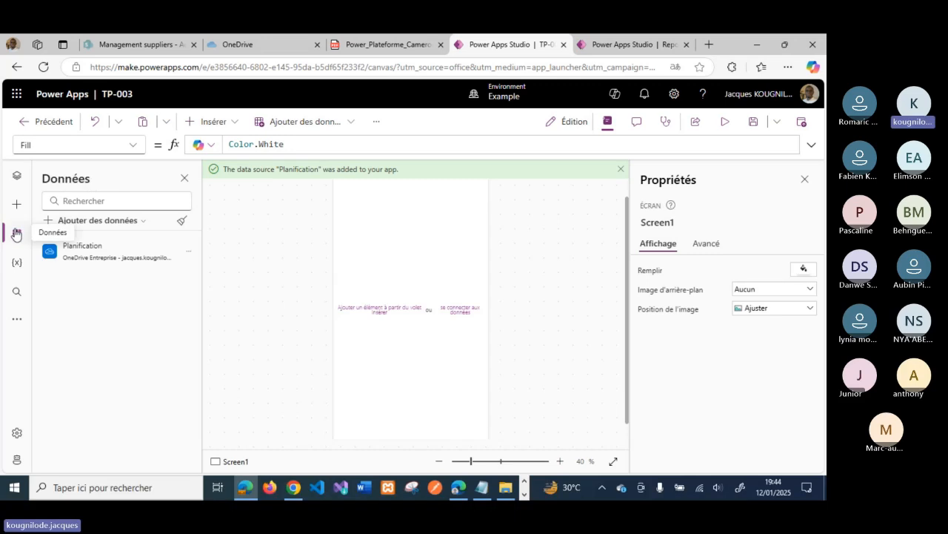
pyautogui.click(17, 178)
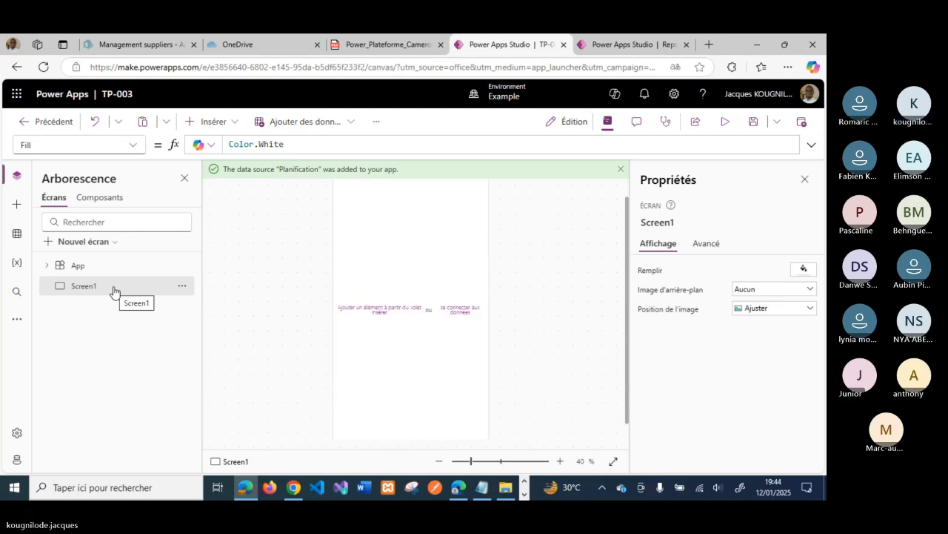
pyautogui.click(207, 121)
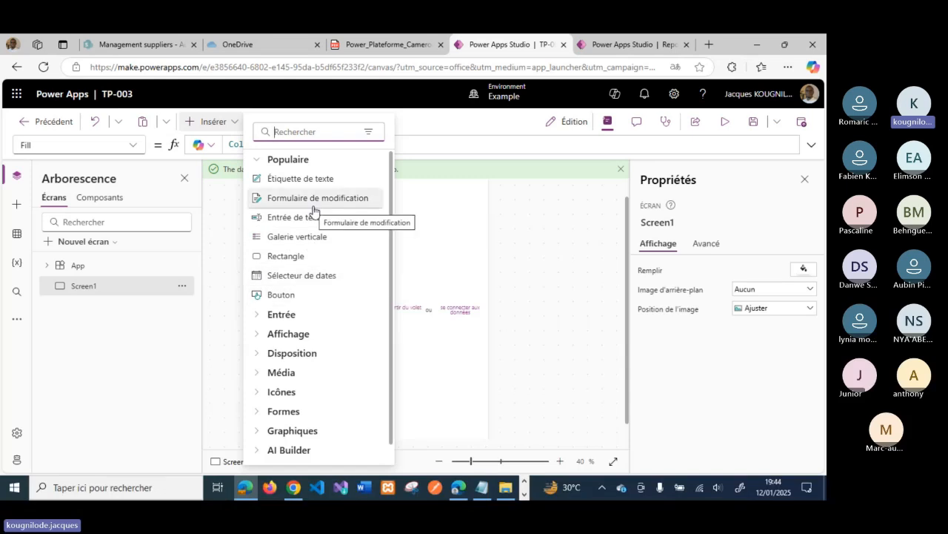
pyautogui.scroll(-1, 313, 289)
pyautogui.scroll(1, 312, 288)
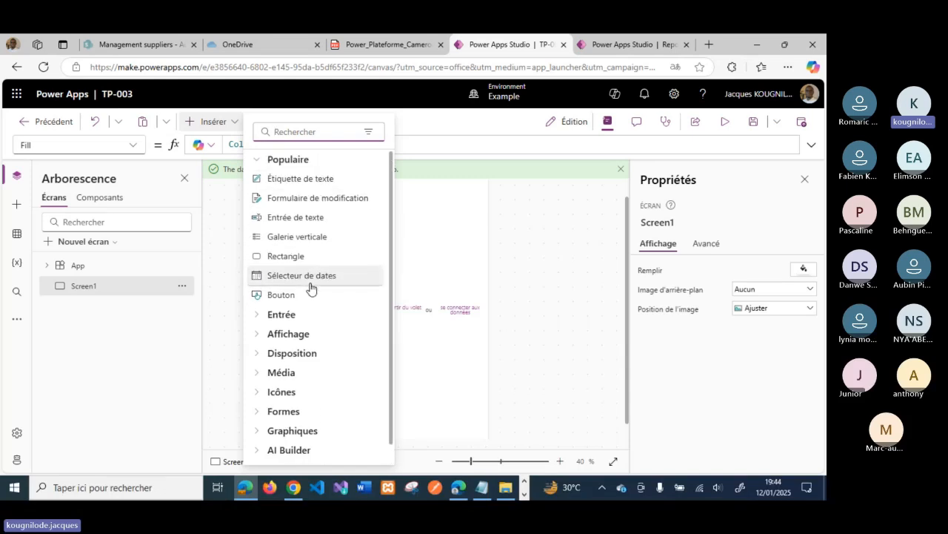
pyautogui.click(507, 258)
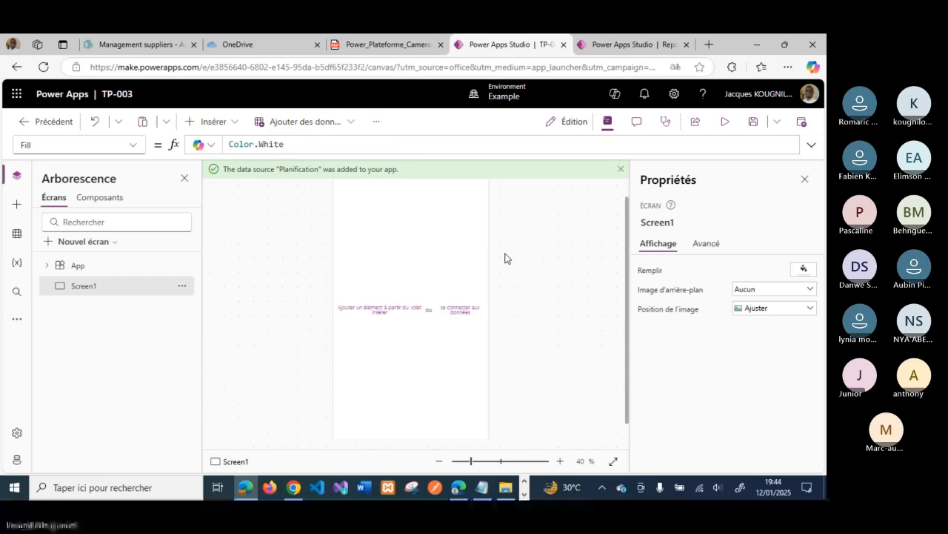
# Close the Properties pane, check the app's data sources and return to the screen tree
pyautogui.click(666, 124)
pyautogui.click(805, 179)
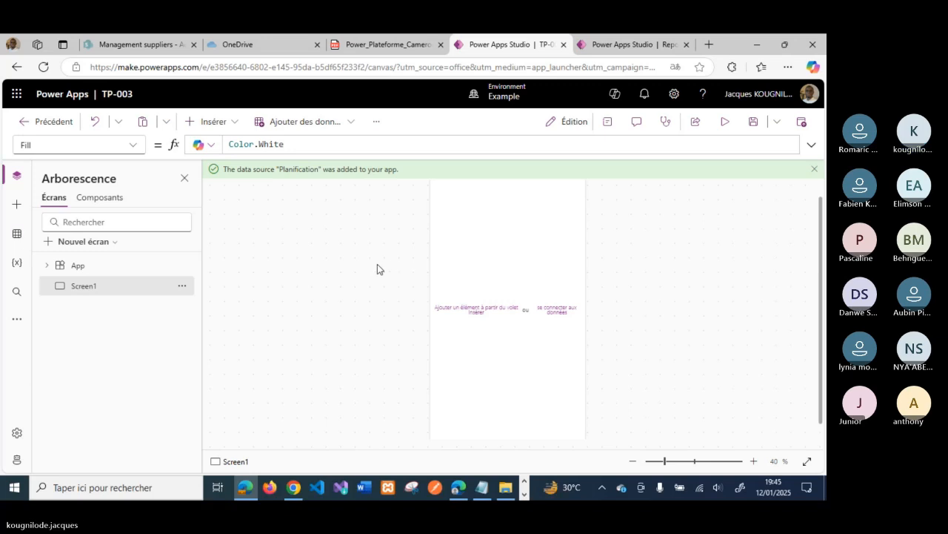
pyautogui.click(16, 235)
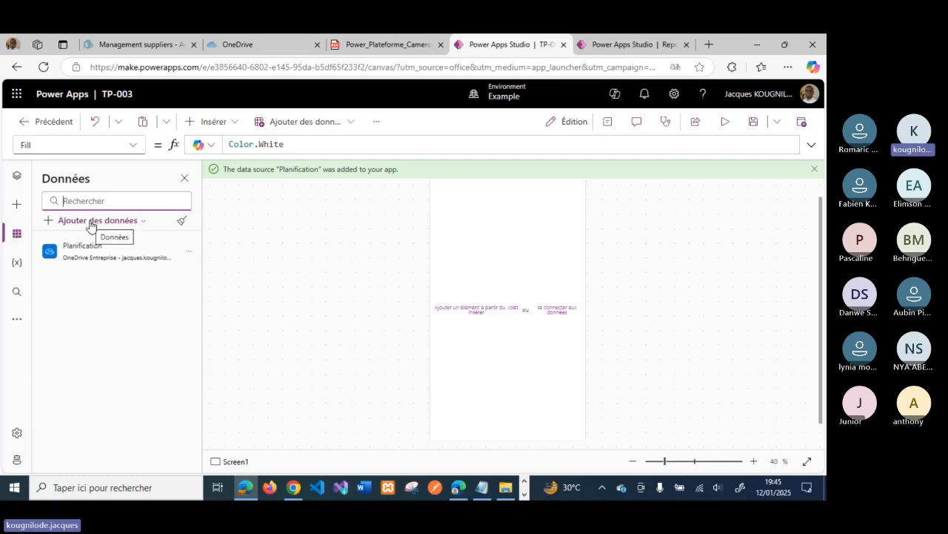
pyautogui.click(12, 176)
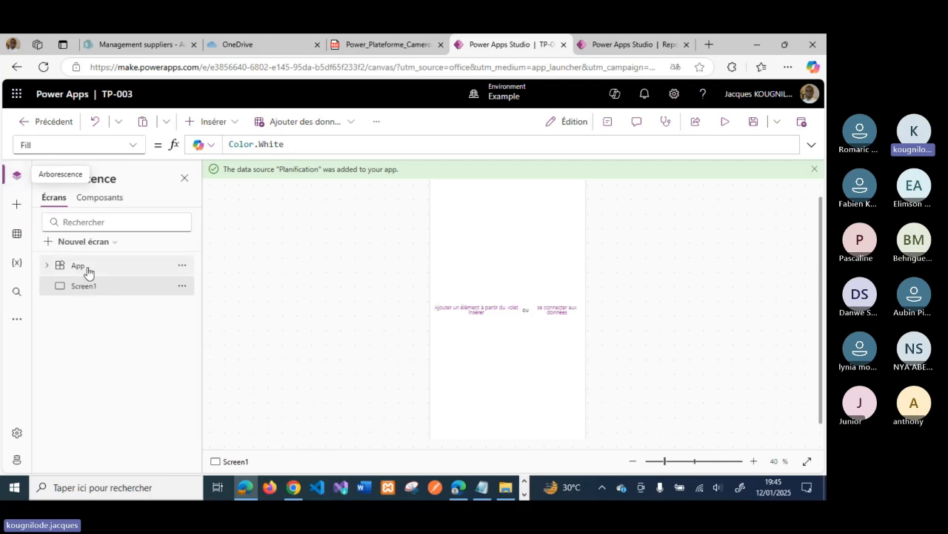
# Add a new screen from the Liste template and dismiss the data source notification
pyautogui.click(75, 246)
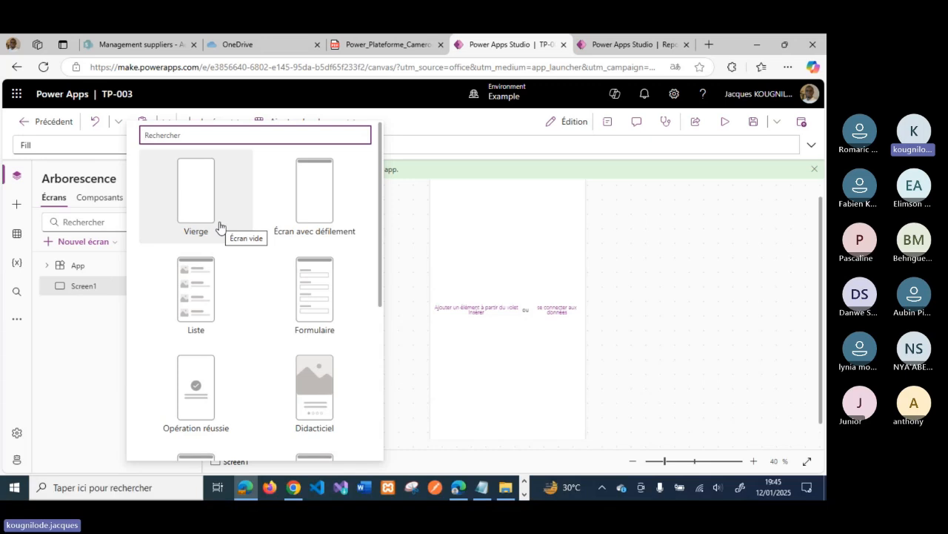
pyautogui.click(201, 289)
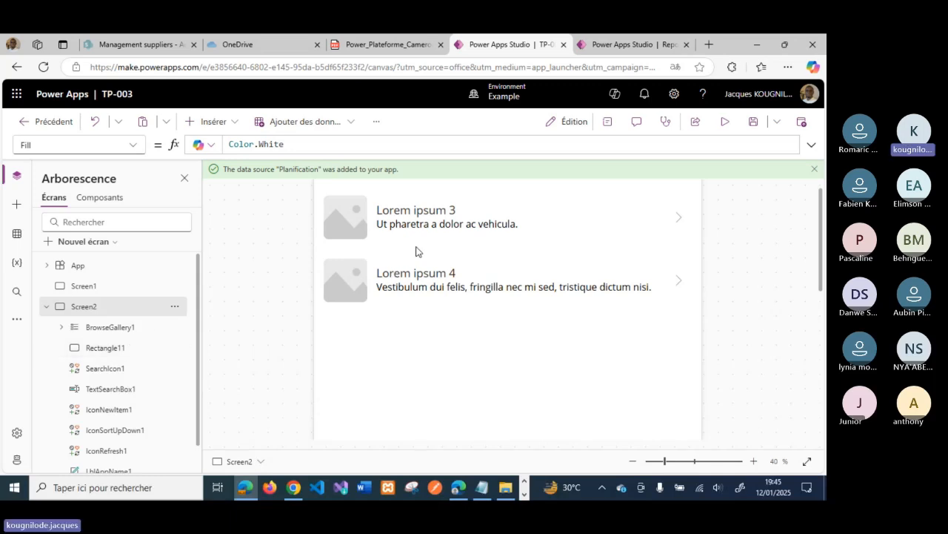
pyautogui.click(817, 172)
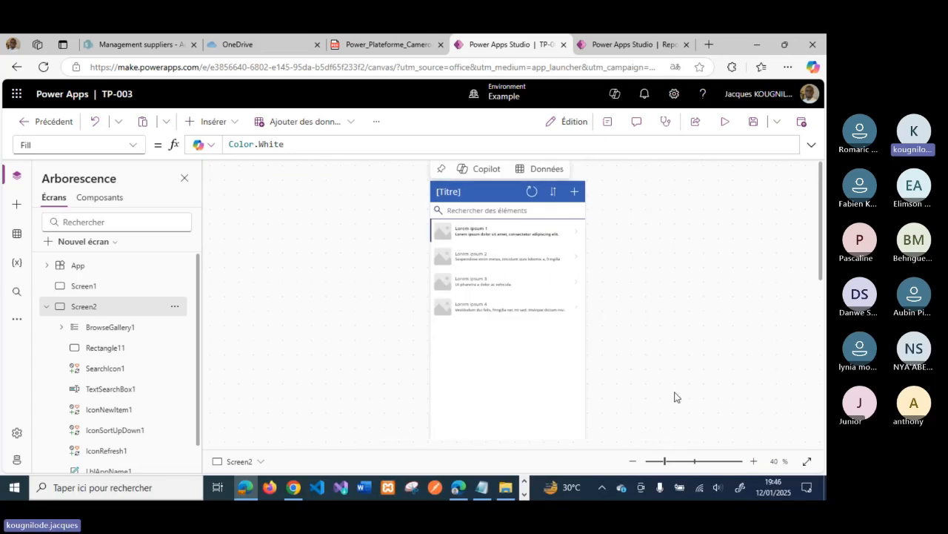
# Change the header title text of the new list screen to "Records"
pyautogui.click(754, 461)
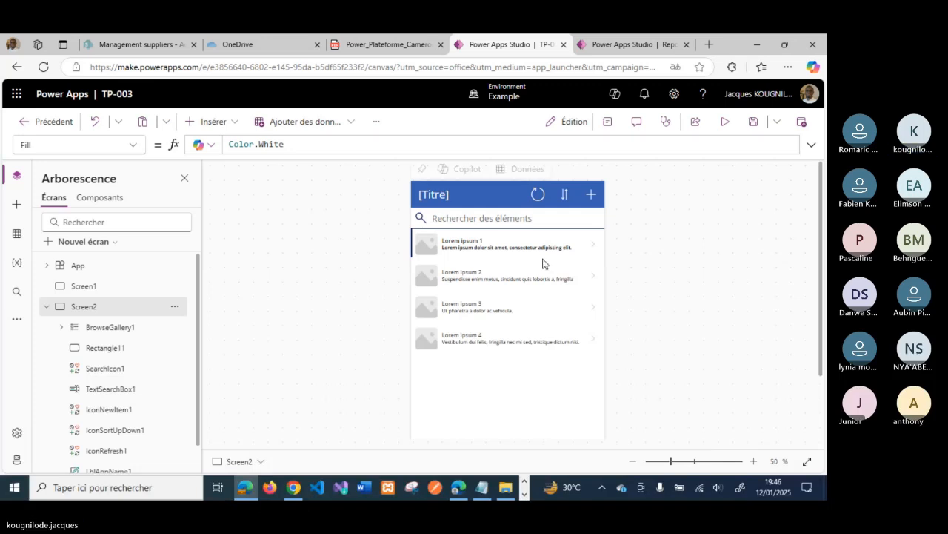
pyautogui.click(441, 197)
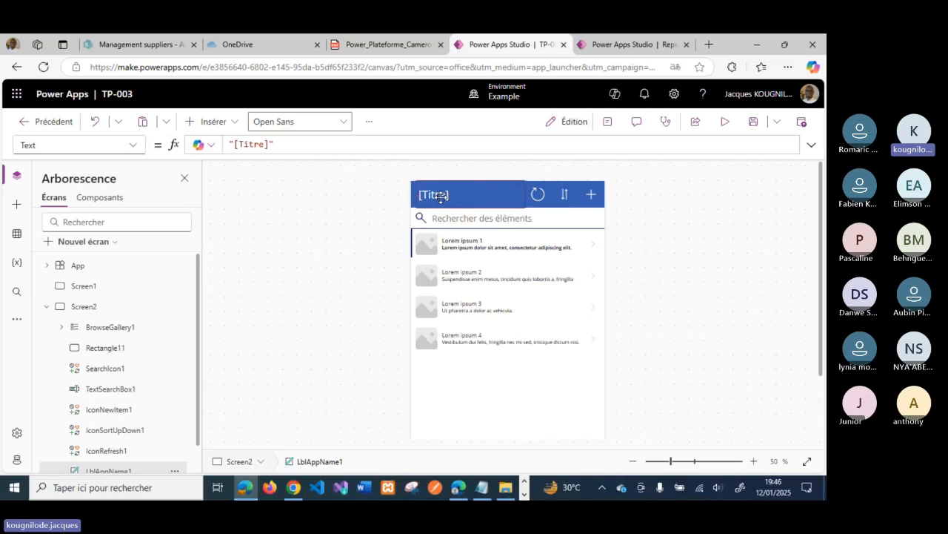
pyautogui.click(269, 143)
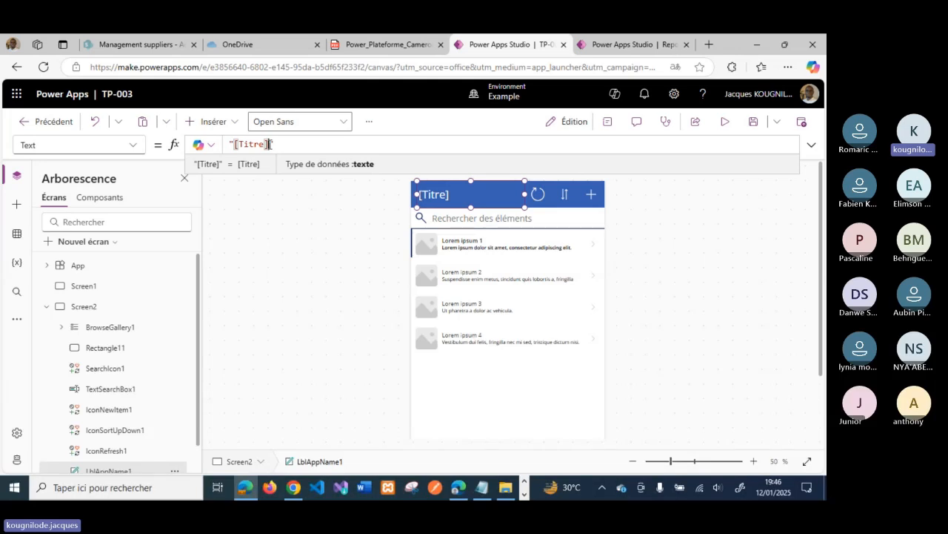
pyautogui.press('BackSpace')
pyautogui.press('BackSpace')
pyautogui.press('BackSpace')
pyautogui.press('BackSpace')
pyautogui.press('BackSpace')
pyautogui.press('BackSpace')
pyautogui.press('BackSpace')
pyautogui.press('BackSpace')
pyautogui.write('"')
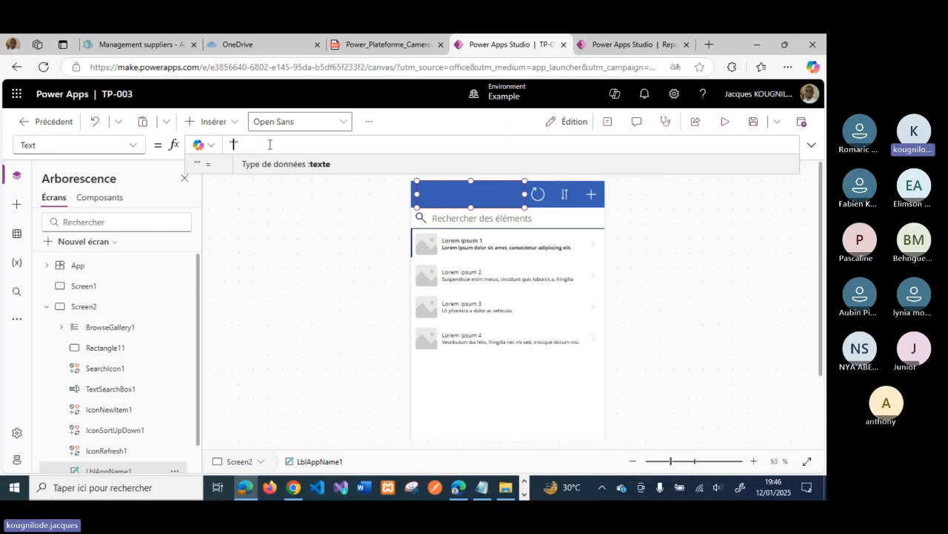
pyautogui.write('Vie')
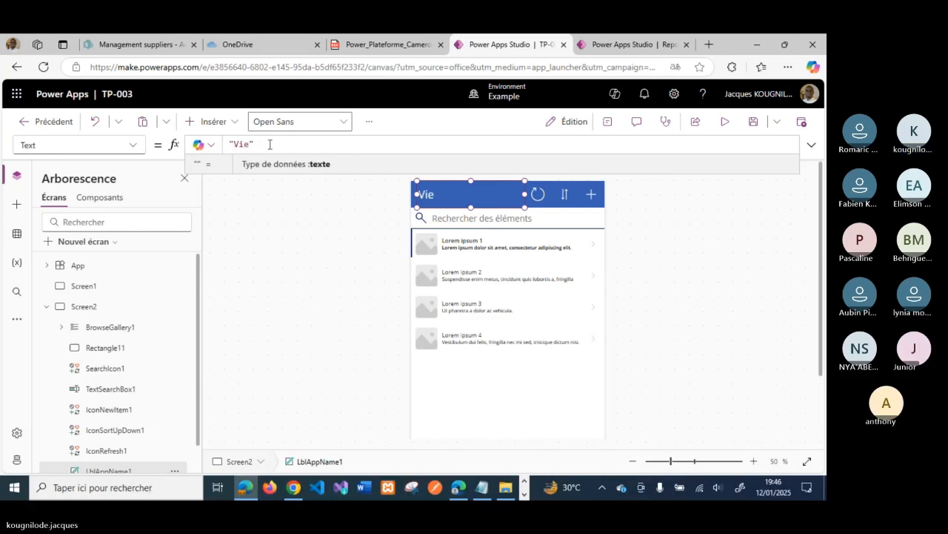
pyautogui.press('BackSpace')
pyautogui.press('BackSpace')
pyautogui.press('BackSpace')
pyautogui.write('Records')
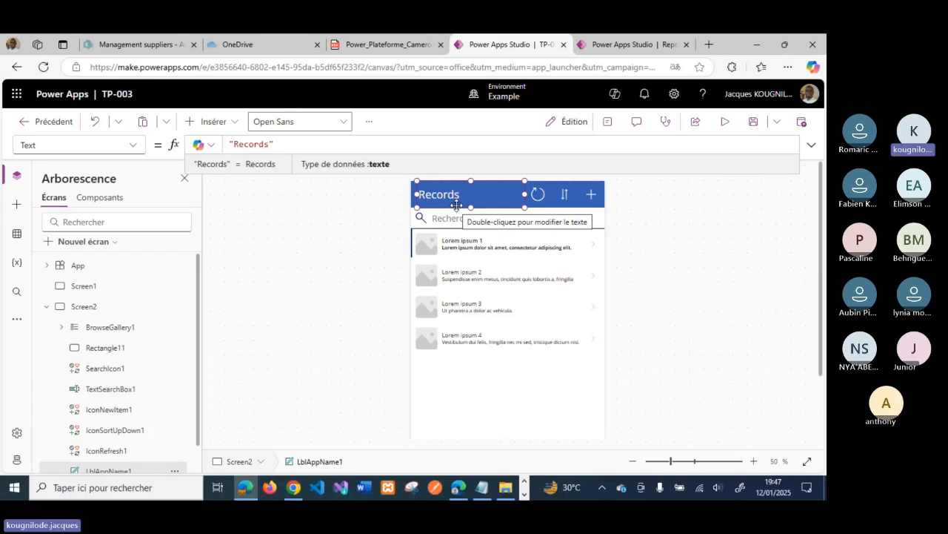
# Examine the available properties of the search box TextSearchBox1 and the title label LblAppName1
pyautogui.scroll(-1, 96, 389)
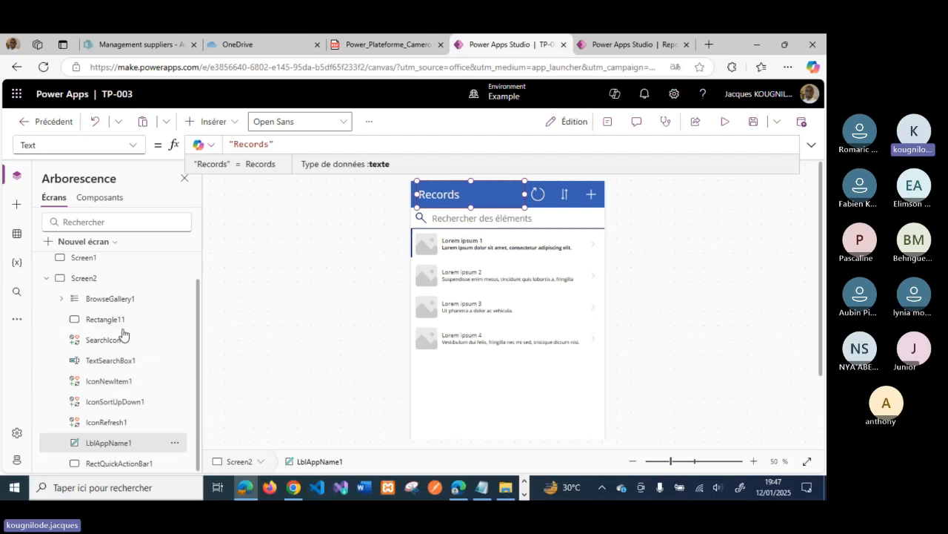
pyautogui.click(104, 360)
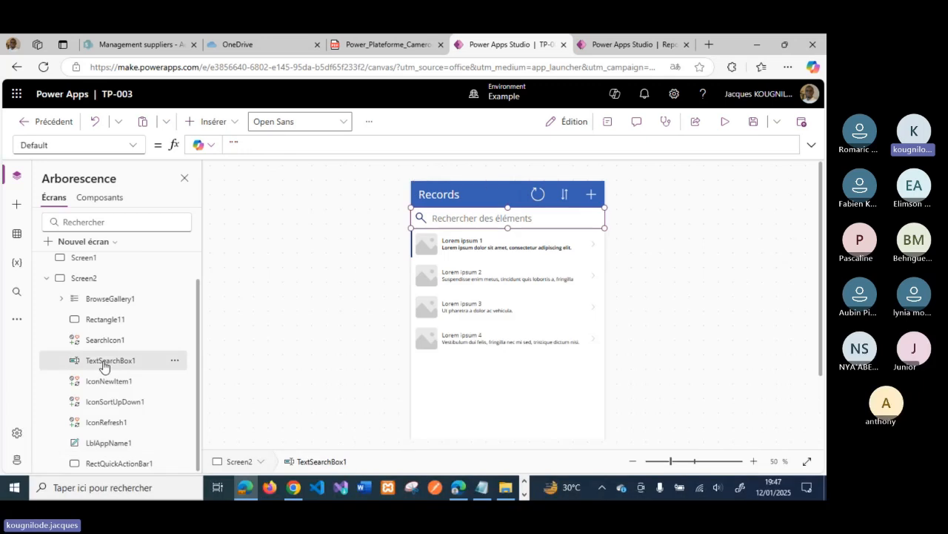
pyautogui.click(136, 148)
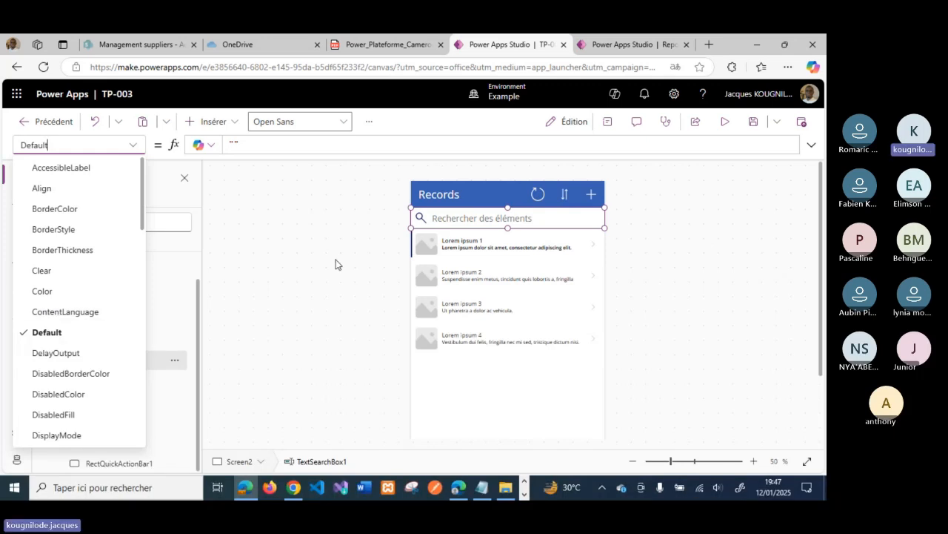
pyautogui.click(441, 194)
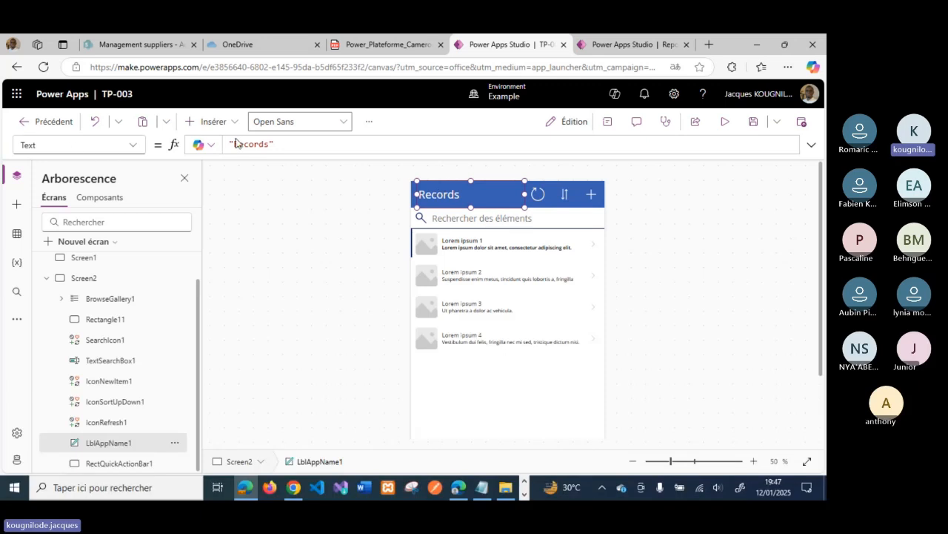
pyautogui.click(134, 146)
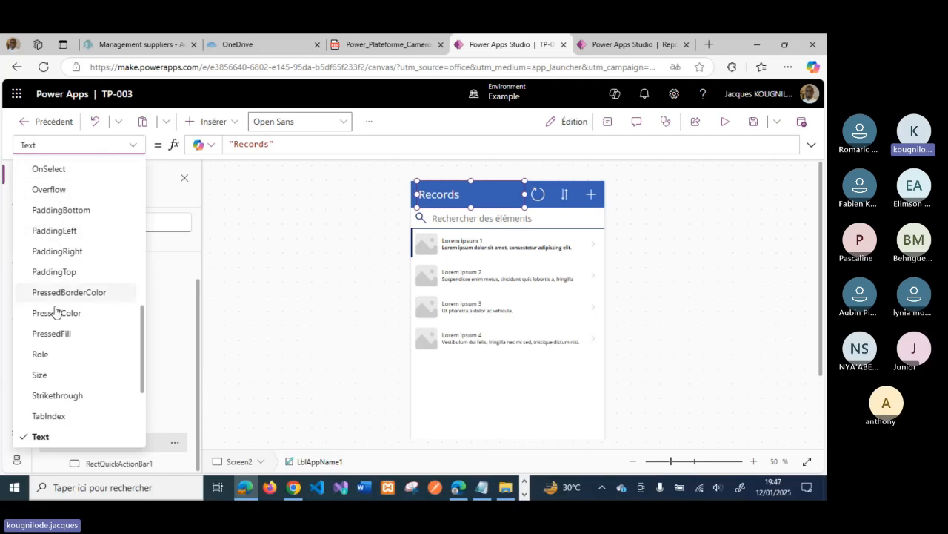
pyautogui.scroll(-2, 26, 319)
pyautogui.scroll(10, 26, 317)
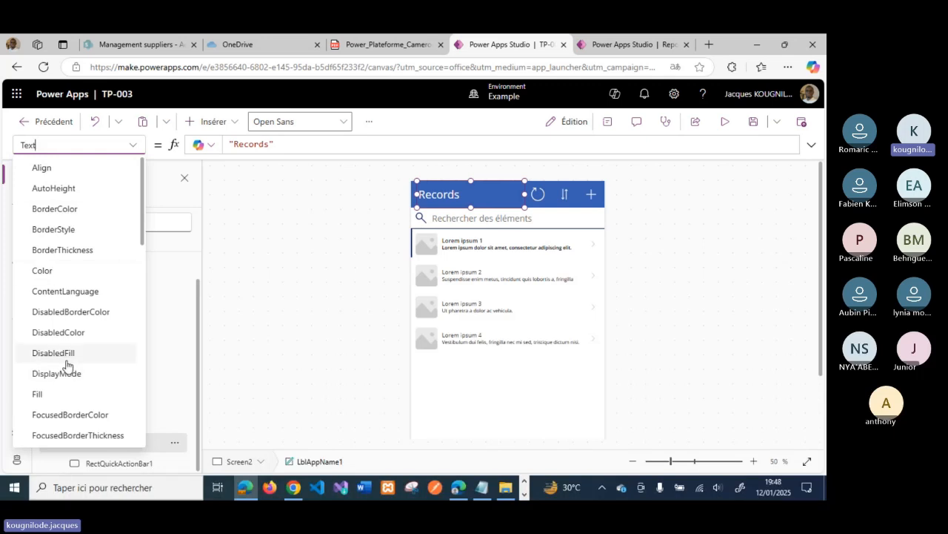
pyautogui.scroll(-1, 67, 364)
pyautogui.scroll(-1, 66, 365)
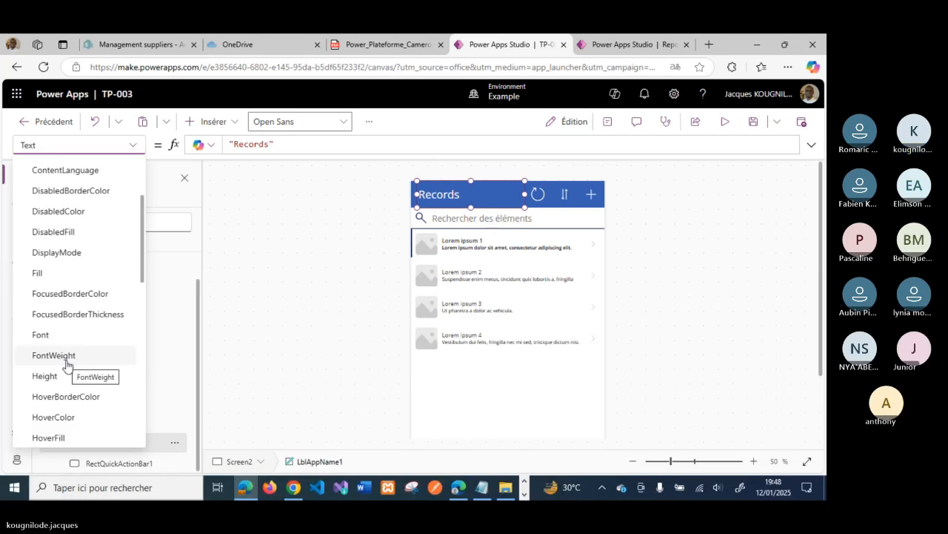
pyautogui.click(318, 293)
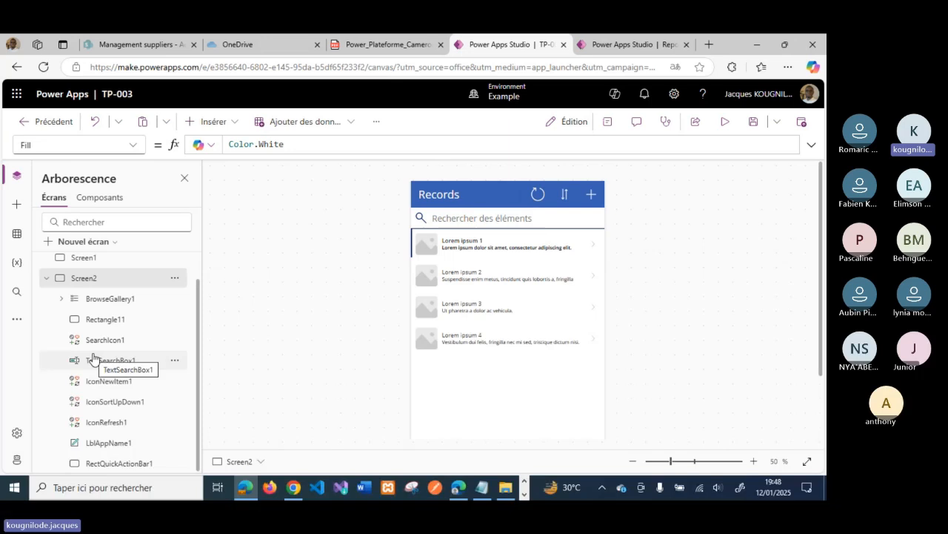
# Connect BrowseGallery1 to the Planification data source and check its Items formula
pyautogui.click(111, 299)
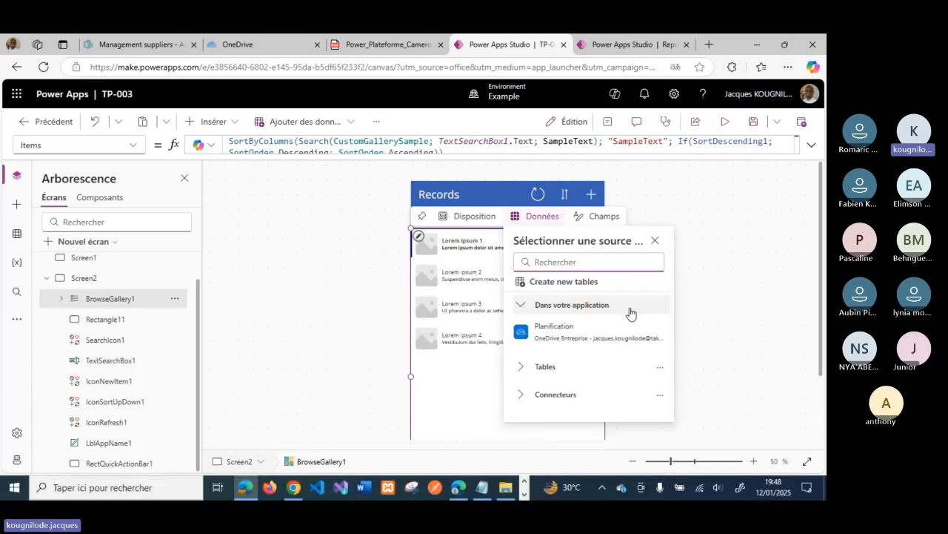
pyautogui.click(582, 335)
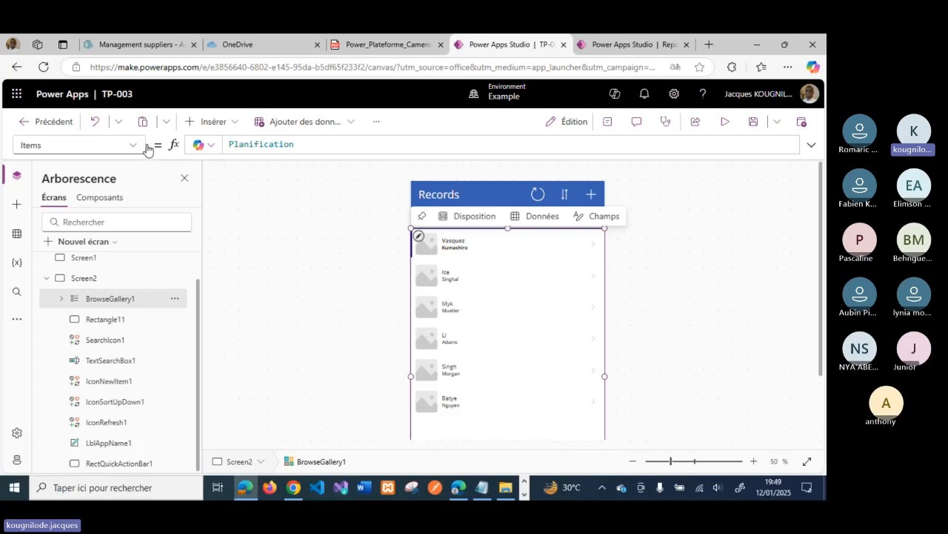
pyautogui.click(348, 147)
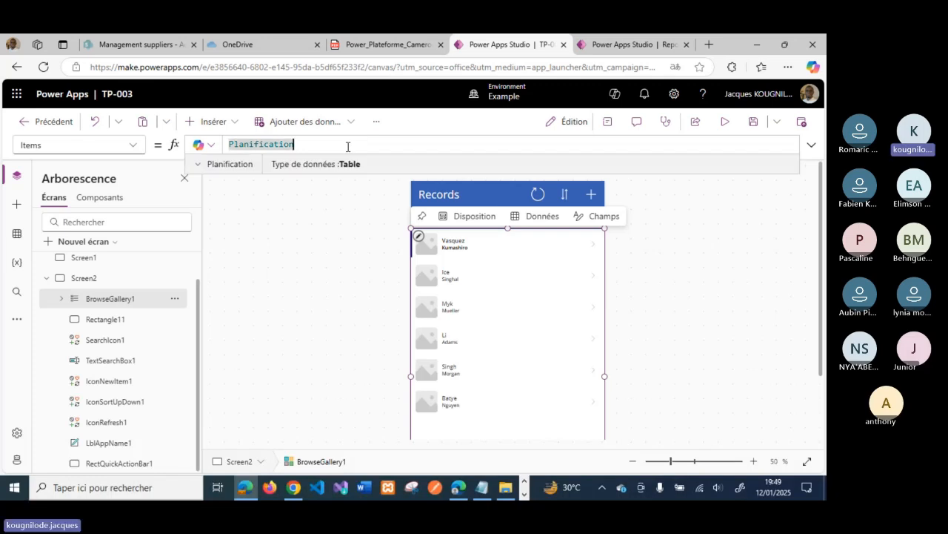
pyautogui.click(318, 278)
# Review the properties available for Screen2 and the image, subtitle and title fields assigned in BrowseGallery1
pyautogui.click(133, 146)
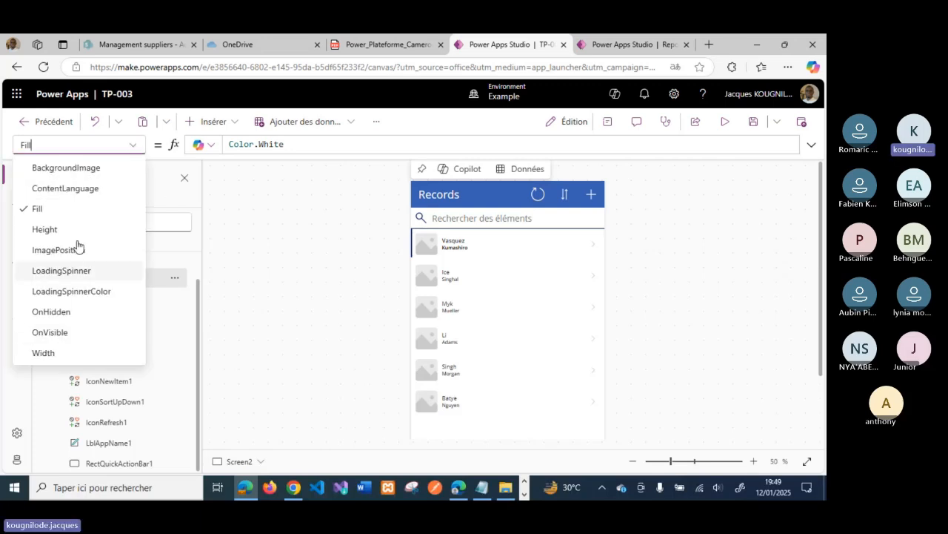
pyautogui.click(222, 317)
pyautogui.click(110, 301)
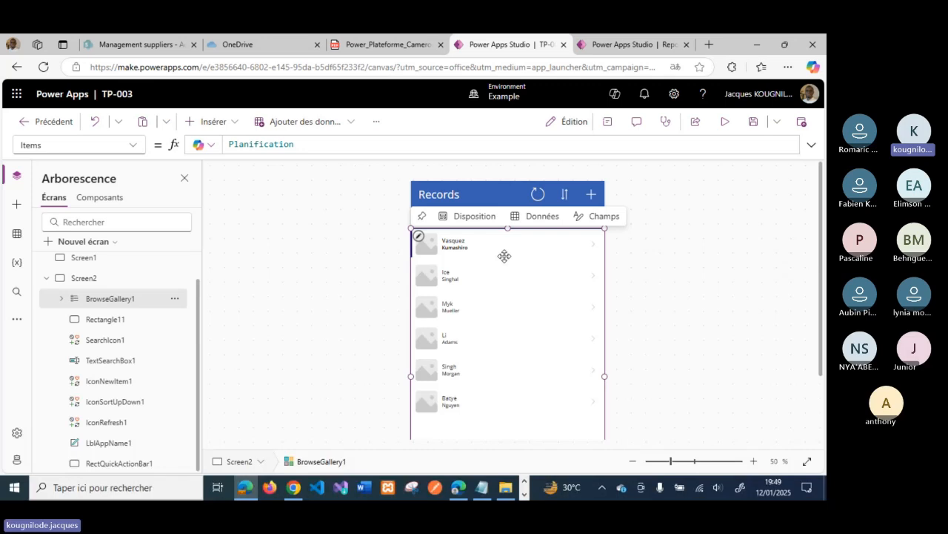
pyautogui.click(581, 220)
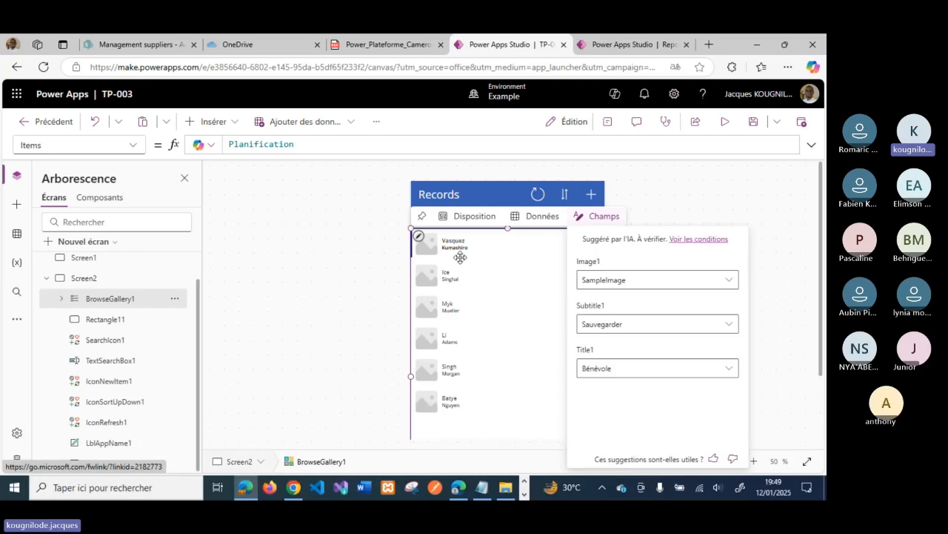
pyautogui.click(138, 279)
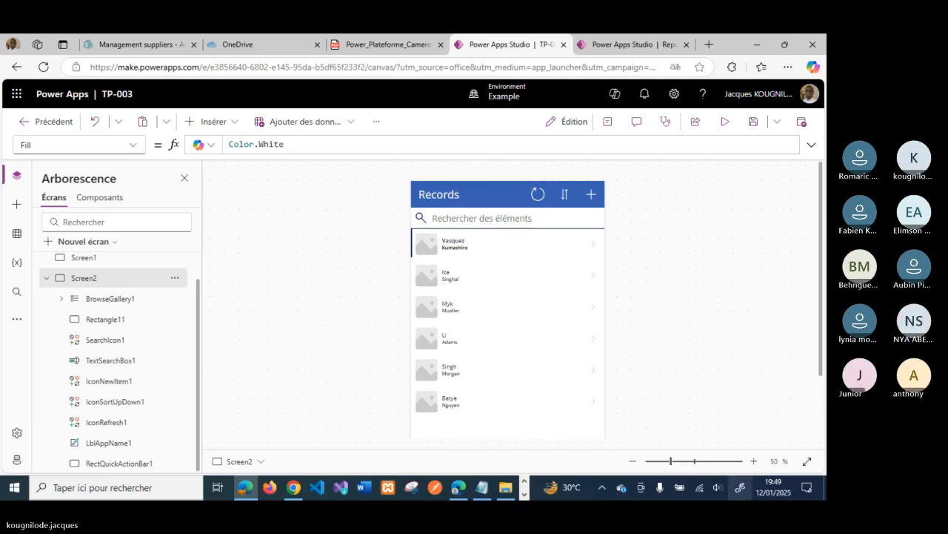
# Select BrowseGallery1 and look through its full list of available properties, staying in the app editor
pyautogui.click(684, 460)
pyautogui.scroll(3, 605, 336)
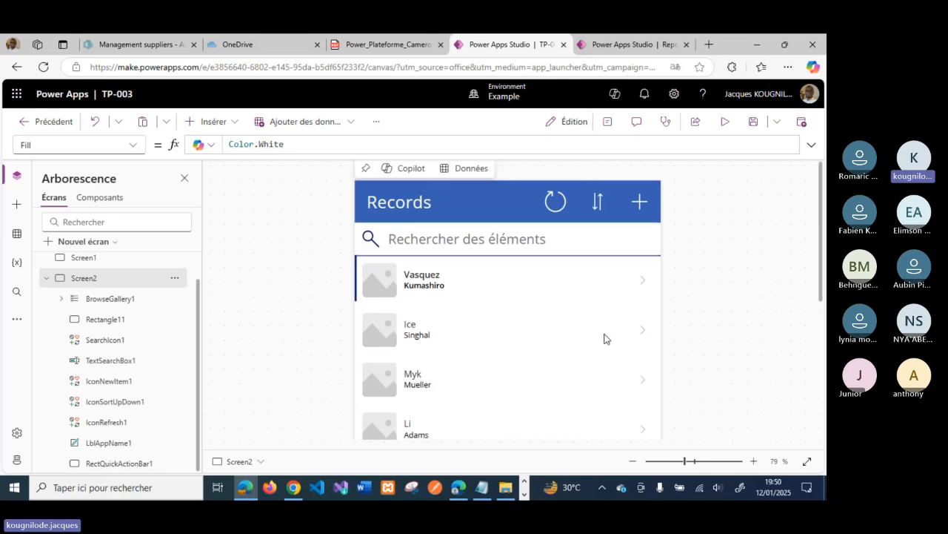
pyautogui.click(462, 168)
pyautogui.click(761, 274)
pyautogui.click(97, 300)
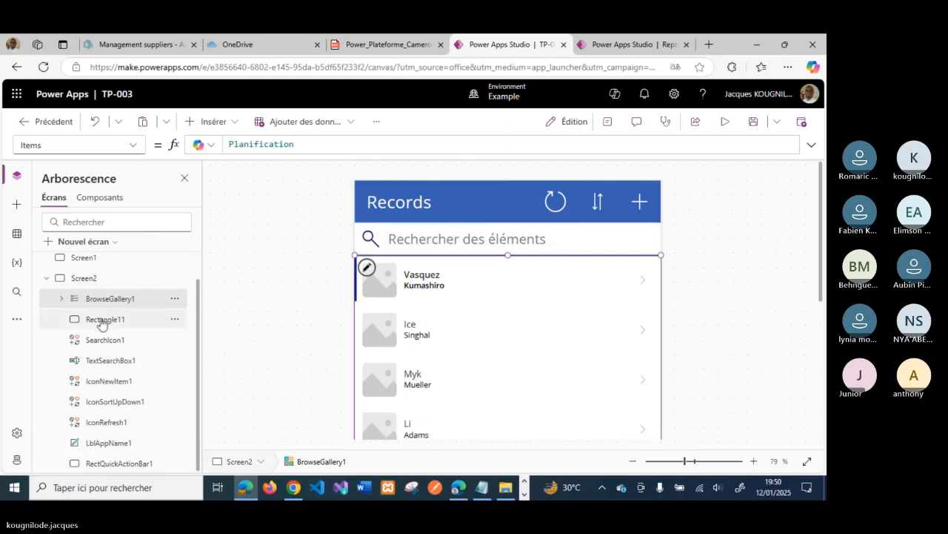
pyautogui.click(690, 462)
pyautogui.moveTo(690, 462); pyautogui.dragTo(683, 462)
pyautogui.scroll(3, 756, 354)
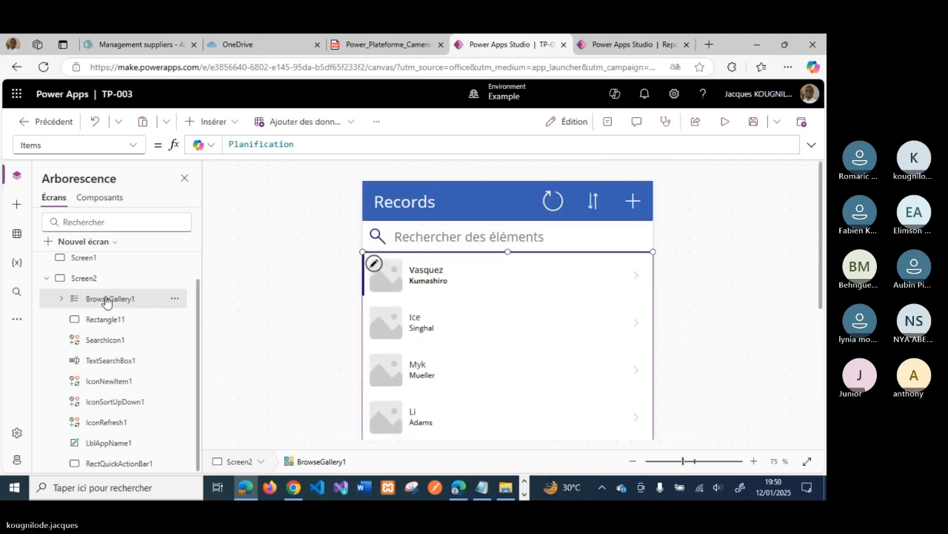
pyautogui.click(133, 146)
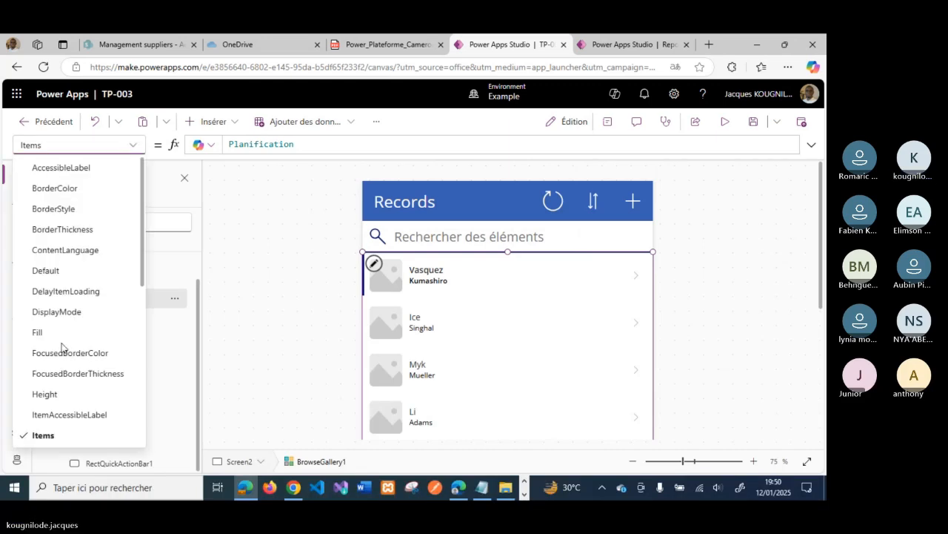
pyautogui.scroll(-5, 70, 319)
pyautogui.scroll(2, 73, 309)
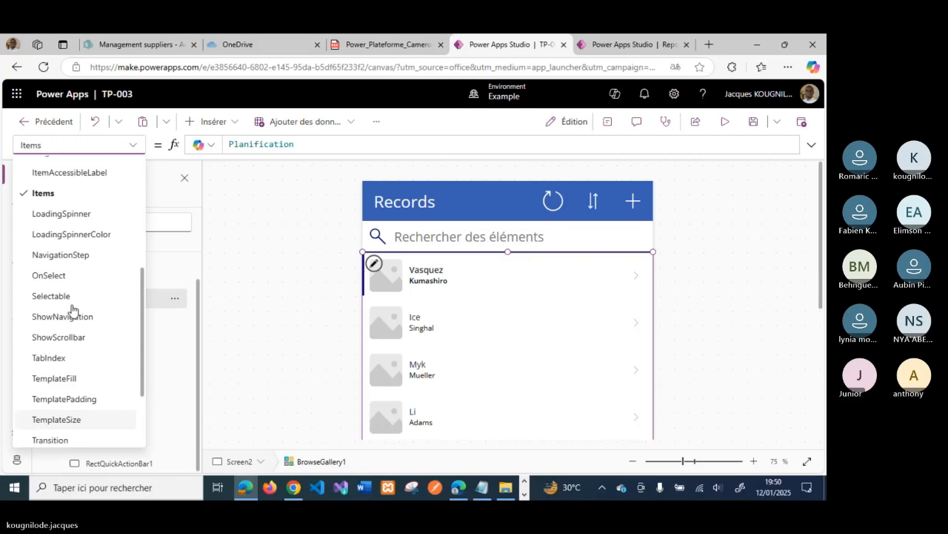
pyautogui.scroll(3, 72, 310)
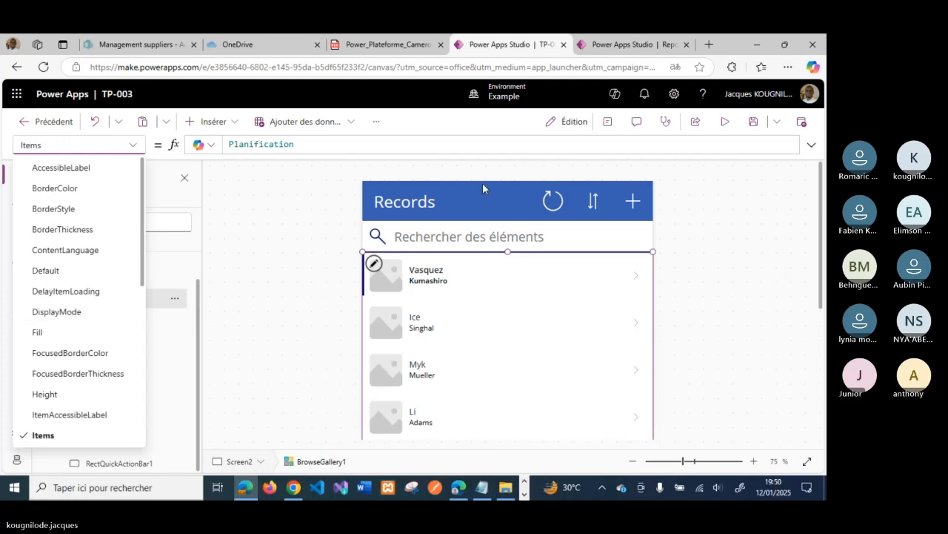
pyautogui.click(25, 122)
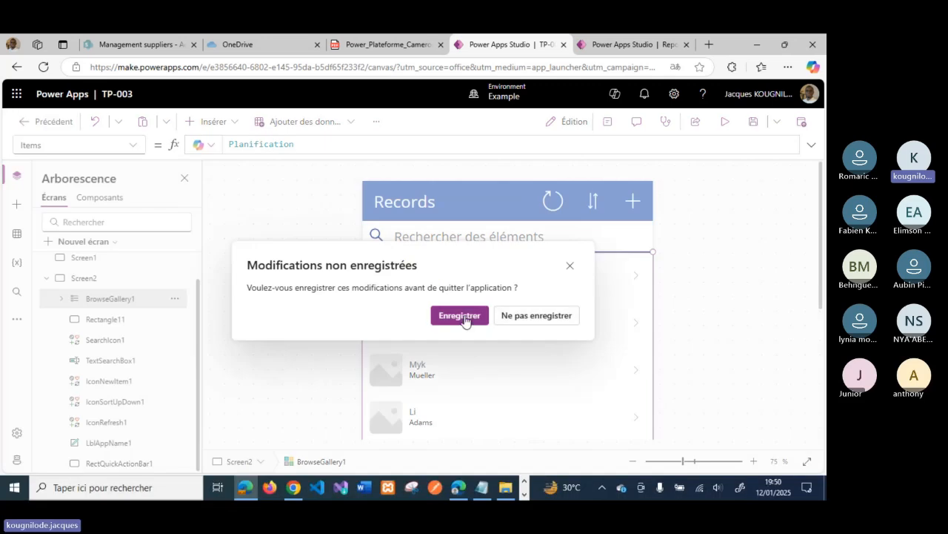
pyautogui.click(569, 265)
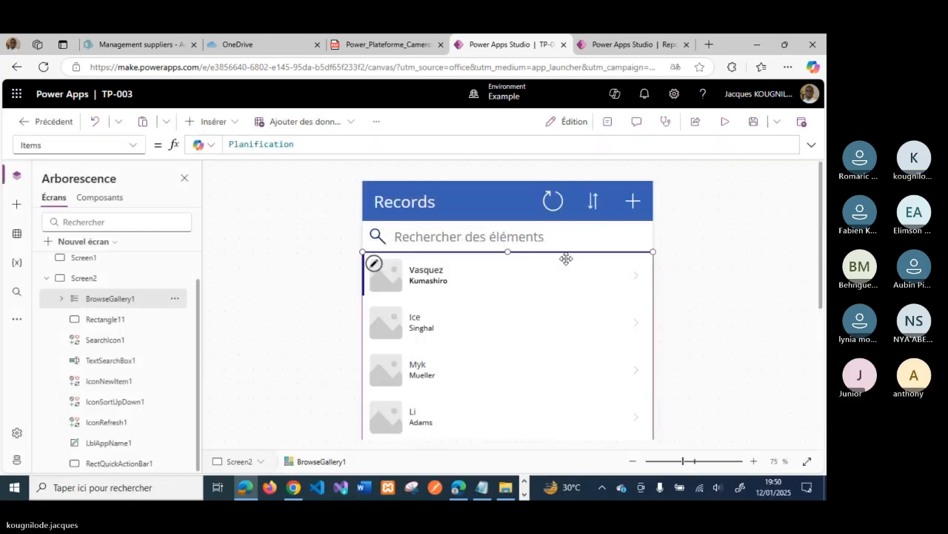
# Review BrowseGallery1's layout options and its field assignments
pyautogui.moveTo(408, 279)
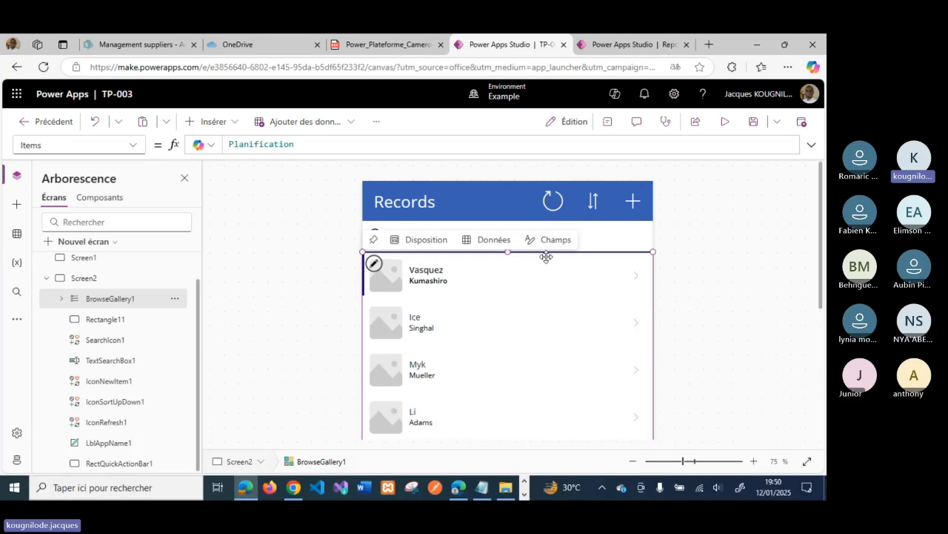
pyautogui.click(426, 239)
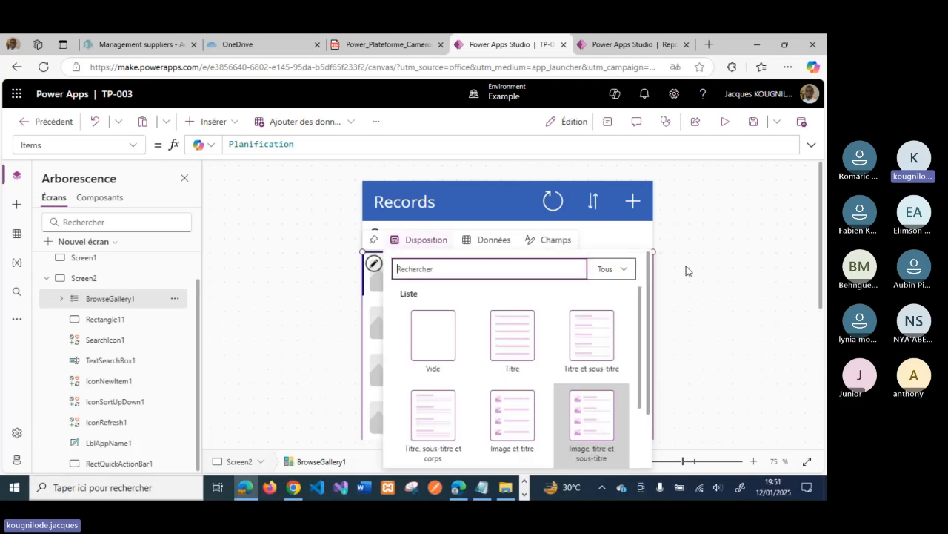
pyautogui.click(689, 272)
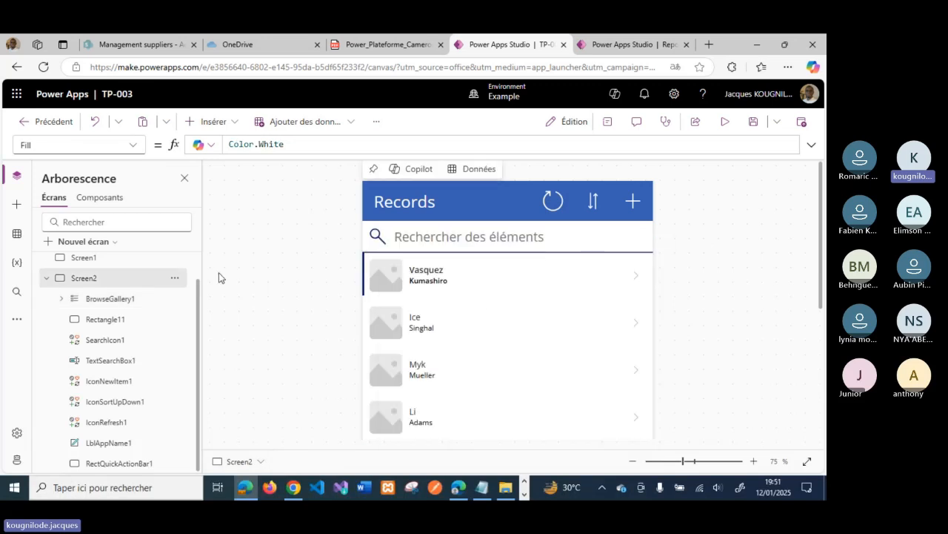
pyautogui.click(481, 256)
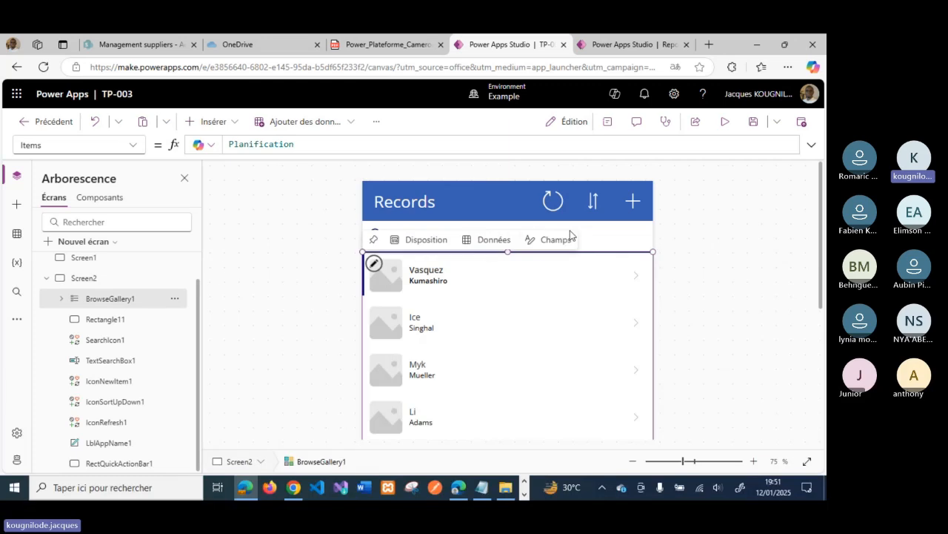
pyautogui.click(541, 240)
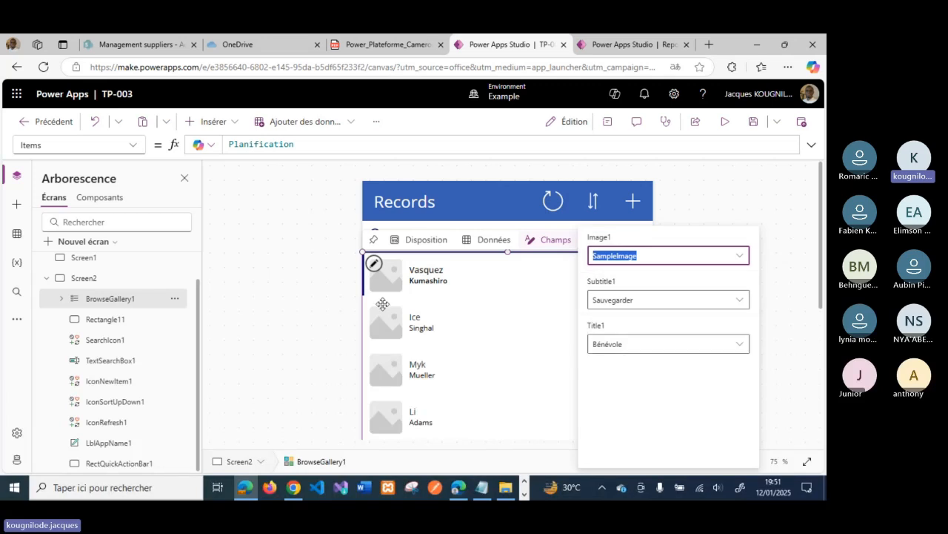
pyautogui.click(275, 412)
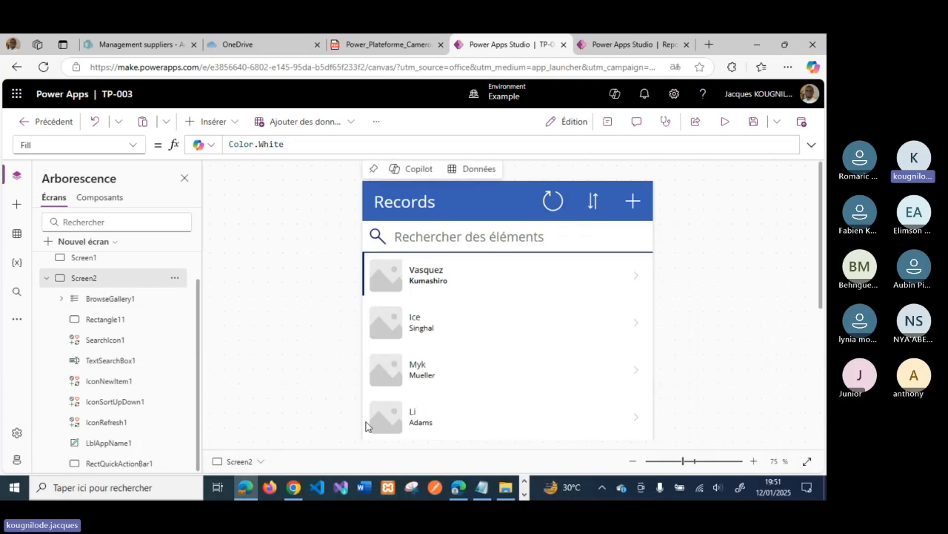
# Set BrowseGallery1's Subtitle1 field to StartDay, keeping Bénévole for Title1 and SampleImage for Image1
pyautogui.scroll(-3, 275, 413)
pyautogui.scroll(3, 451, 314)
pyautogui.click(110, 299)
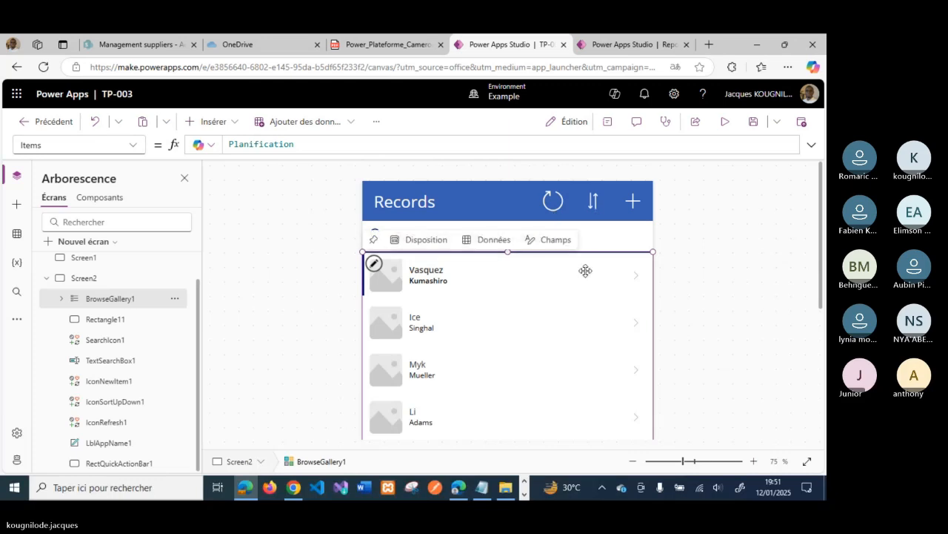
pyautogui.click(545, 240)
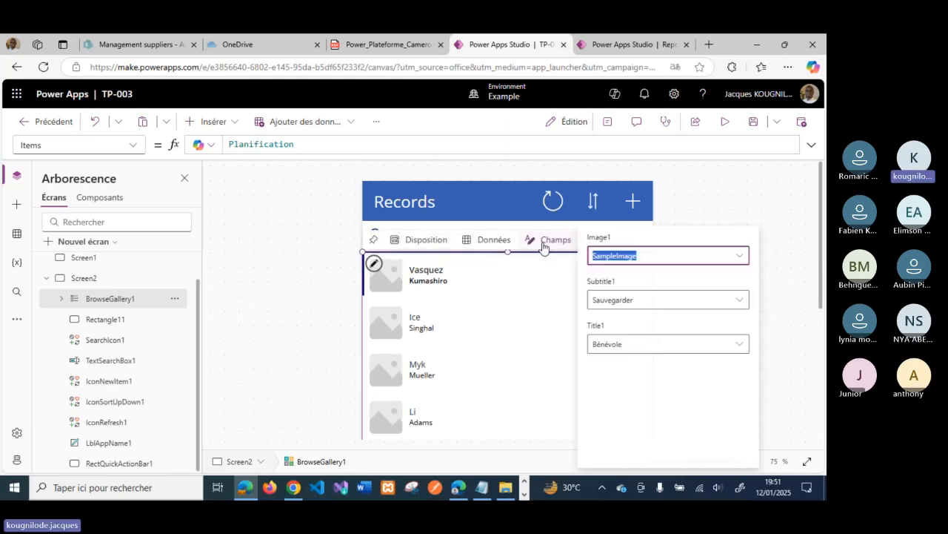
pyautogui.click(622, 343)
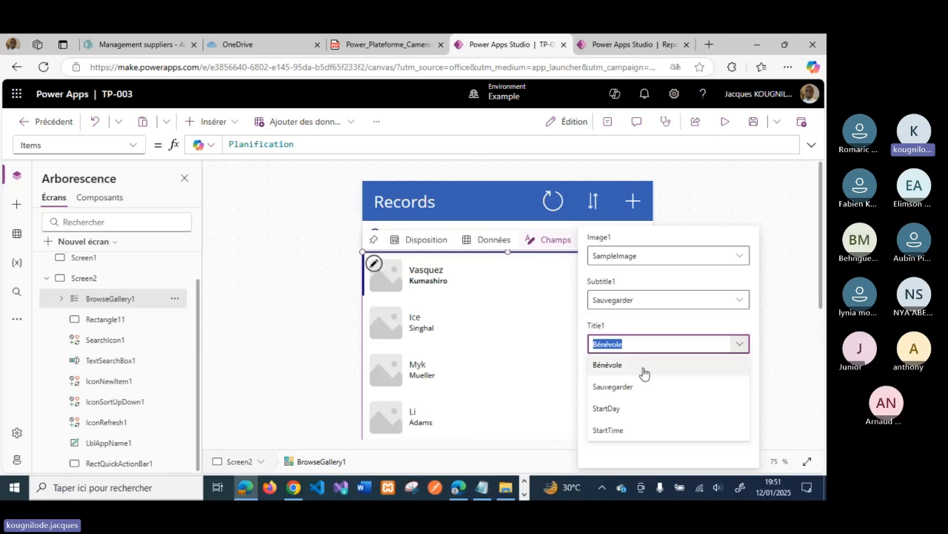
pyautogui.click(635, 366)
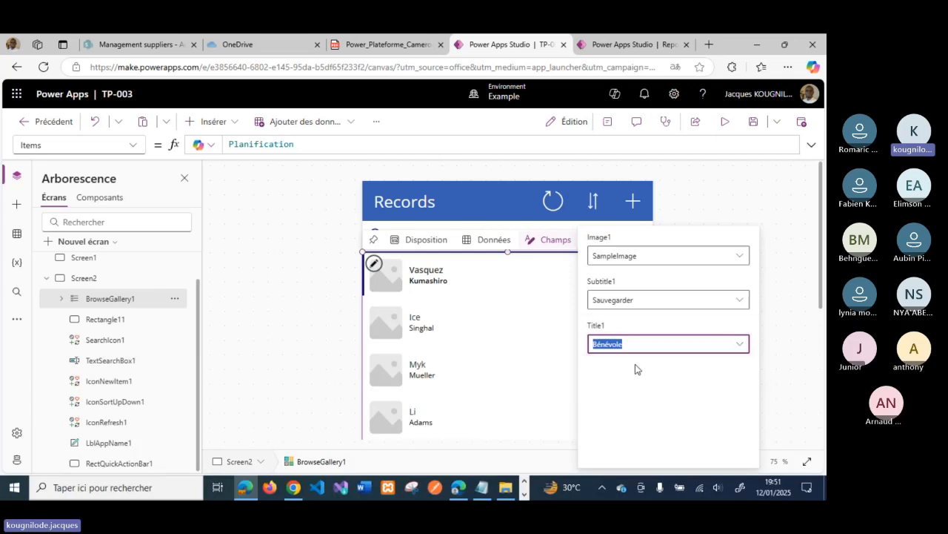
pyautogui.click(741, 300)
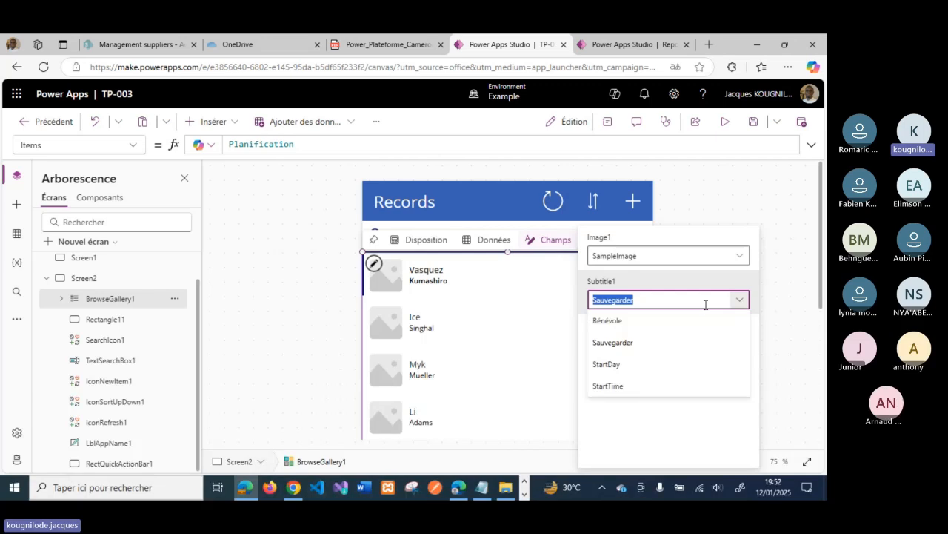
pyautogui.click(641, 363)
pyautogui.click(741, 255)
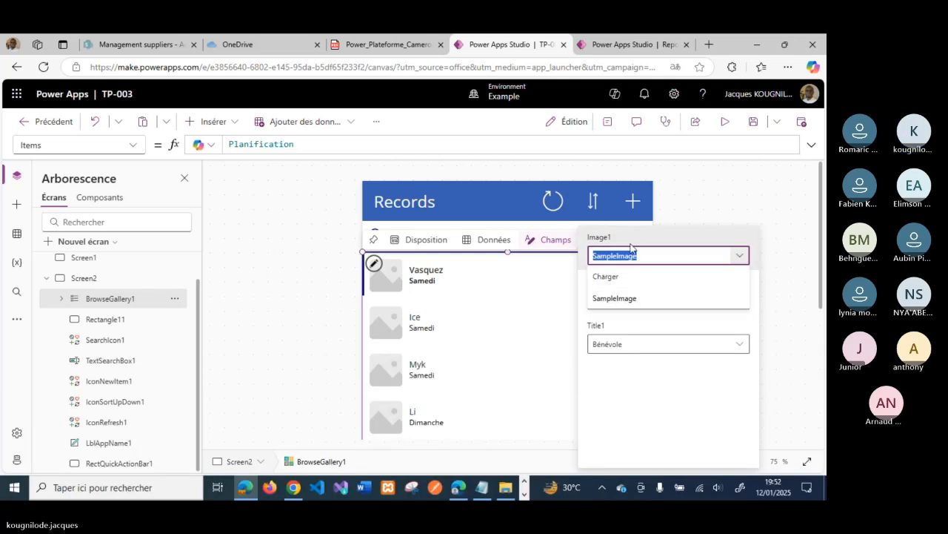
pyautogui.click(703, 217)
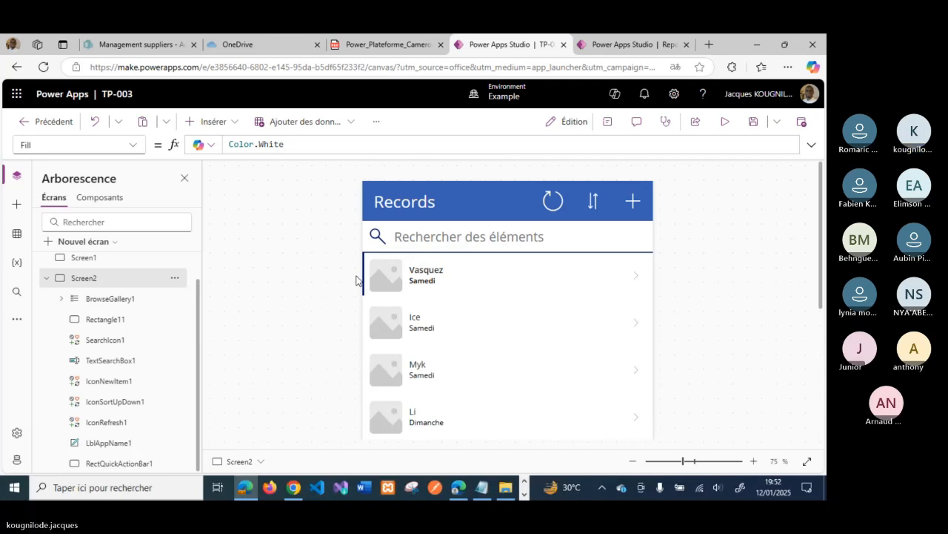
# Replace BrowseGallery1's Items formula with the one copied from Notepad: SortByColumns(Search(Planification; TextSearchBox1.Text; Bénévole); "Bénévole"; If(SortDescending1; SortOrder.Descending; SortOrder.Ascending))
pyautogui.click(105, 297)
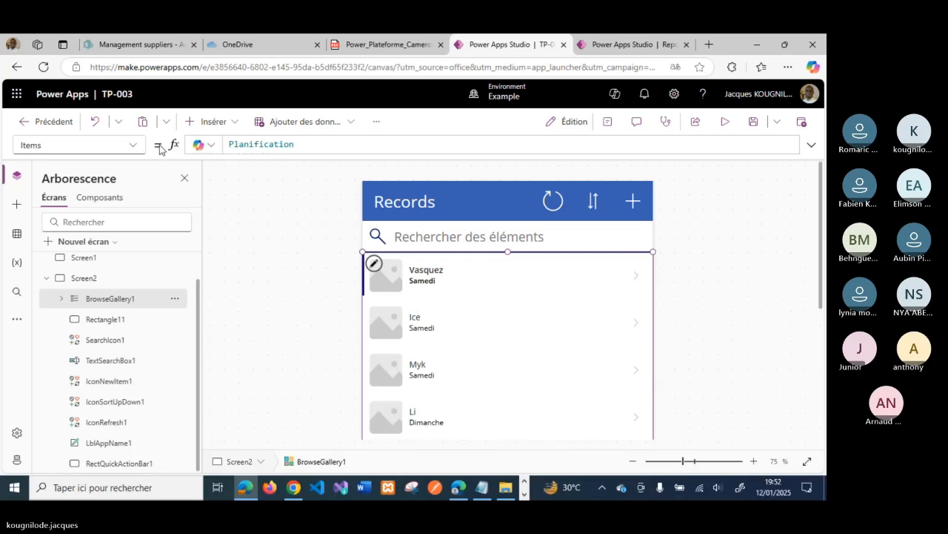
pyautogui.click(303, 146)
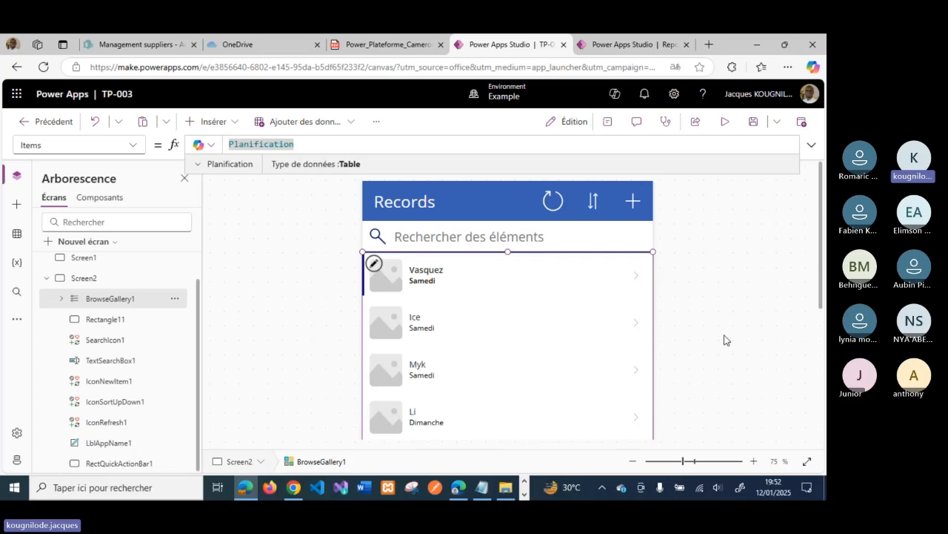
pyautogui.moveTo(533, 412)
pyautogui.click(481, 487)
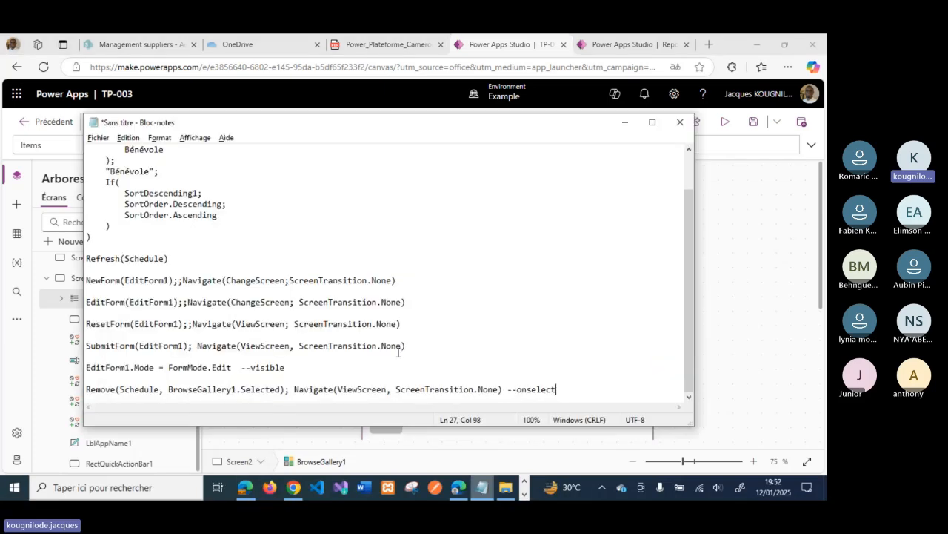
pyautogui.scroll(2, 176, 227)
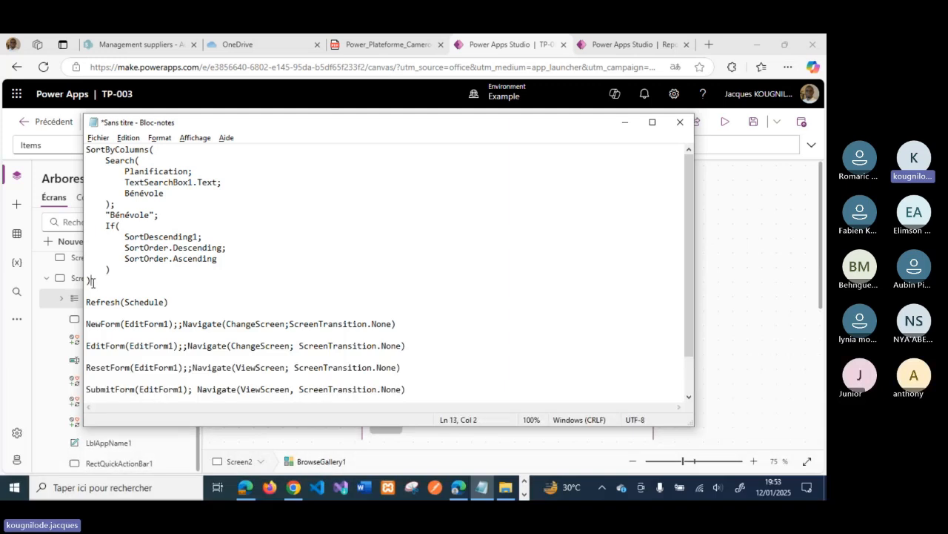
pyautogui.moveTo(92, 283); pyautogui.dragTo(86, 149)
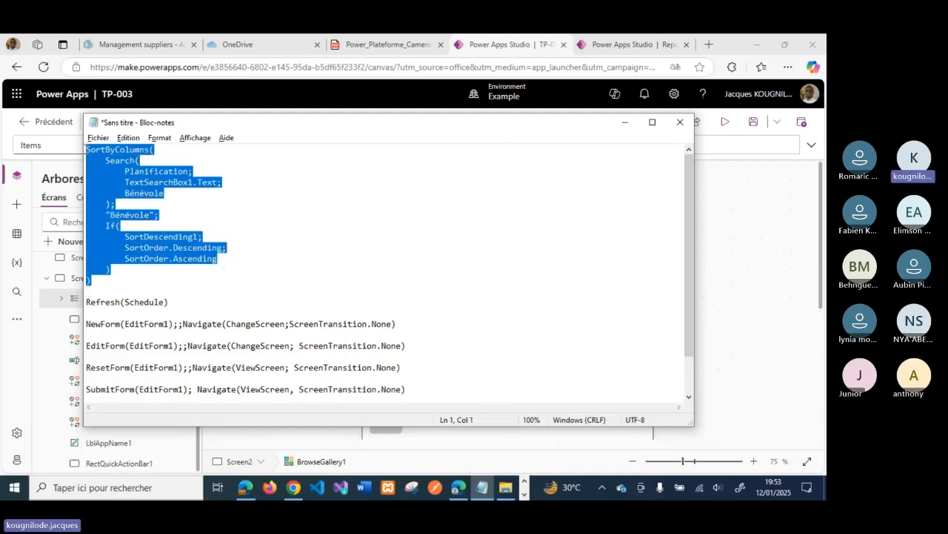
pyautogui.click(624, 122)
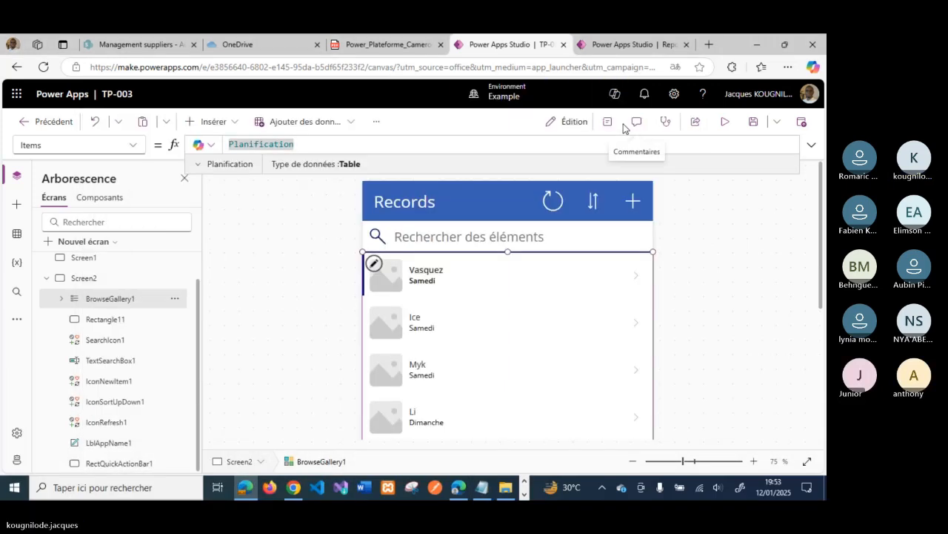
pyautogui.doubleClick(391, 144)
pyautogui.hotkey('ctrl', 'v')
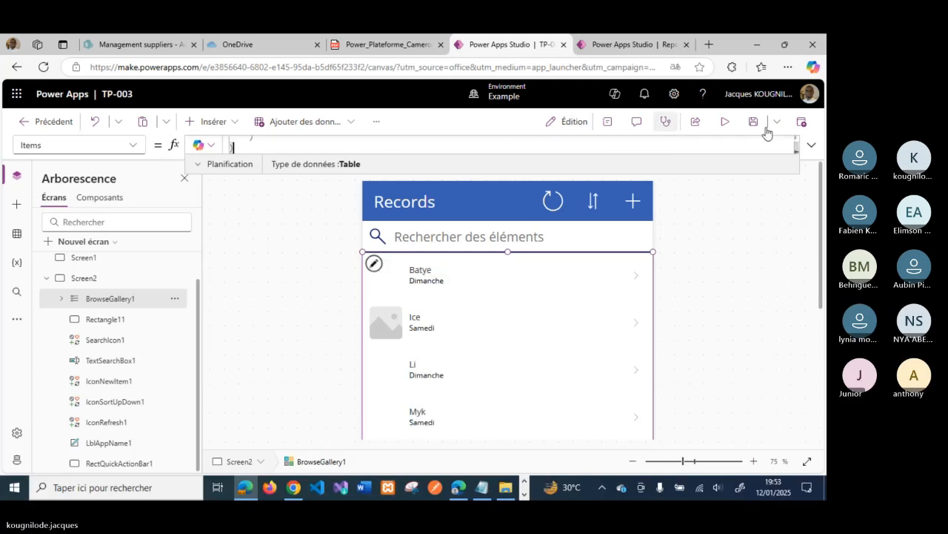
# Review the whole Items formula, examining its Search block and sort order arguments, and locate the TextSearchBox1 control it references
pyautogui.click(812, 147)
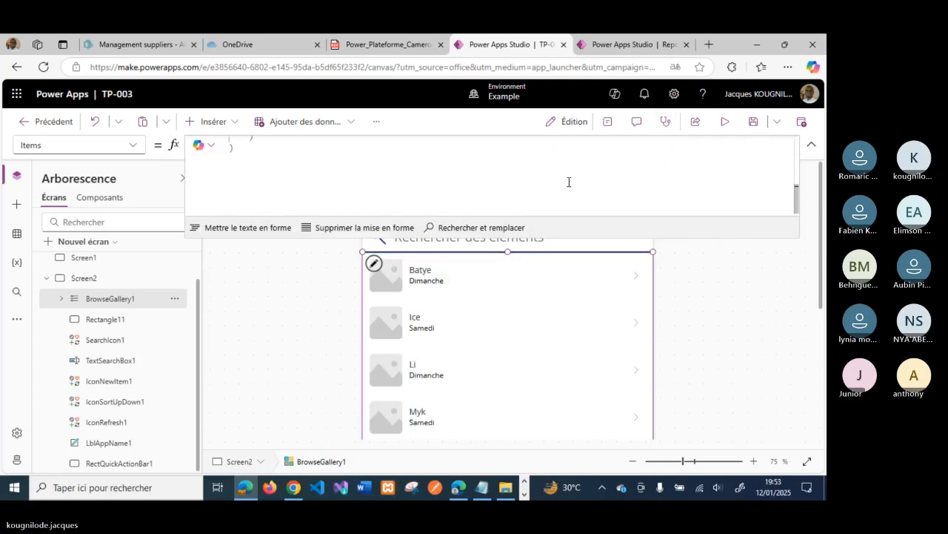
pyautogui.scroll(2, 568, 182)
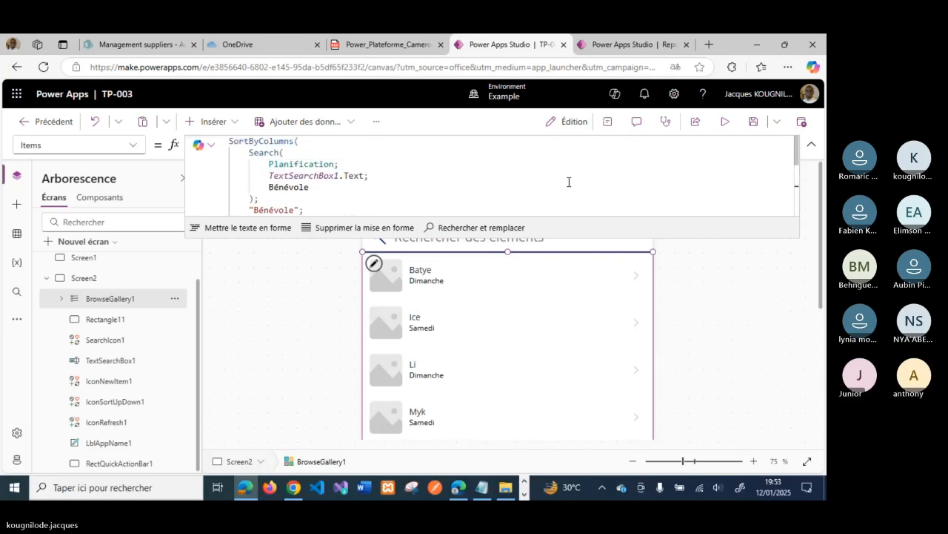
pyautogui.moveTo(687, 238); pyautogui.dragTo(699, 349)
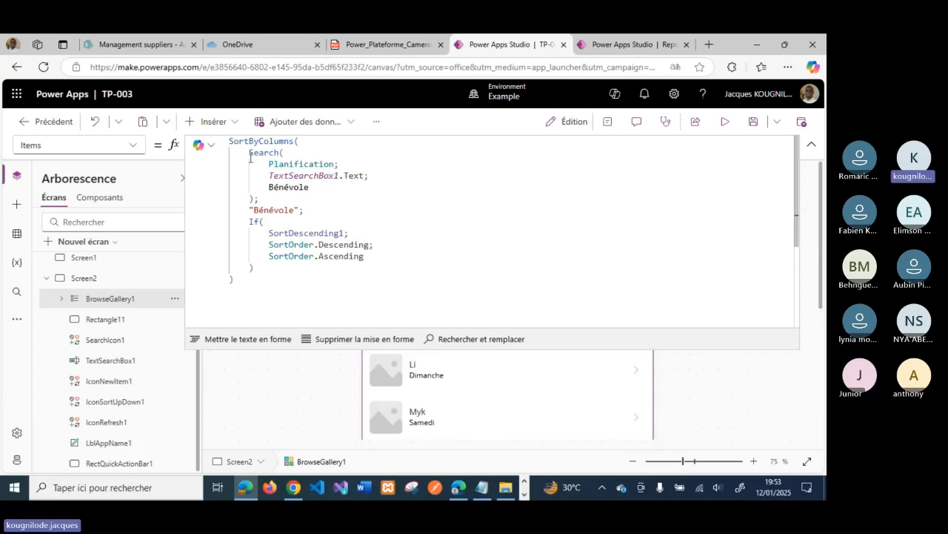
pyautogui.moveTo(249, 152); pyautogui.dragTo(264, 199)
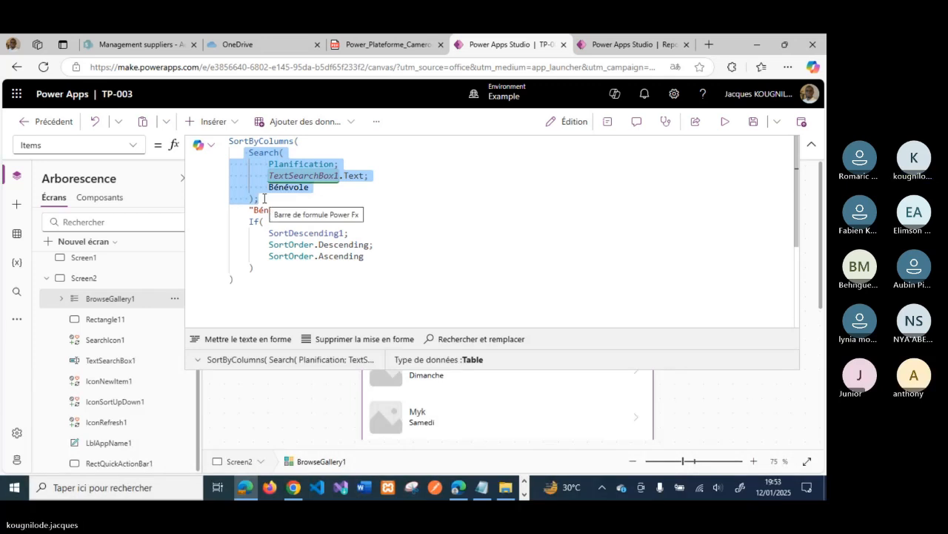
pyautogui.click(268, 141)
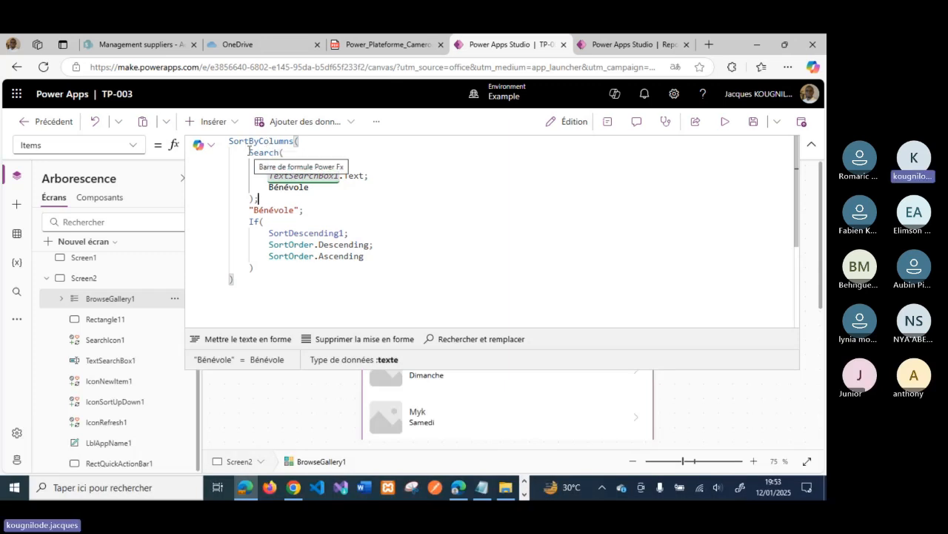
pyautogui.moveTo(249, 152); pyautogui.dragTo(263, 200)
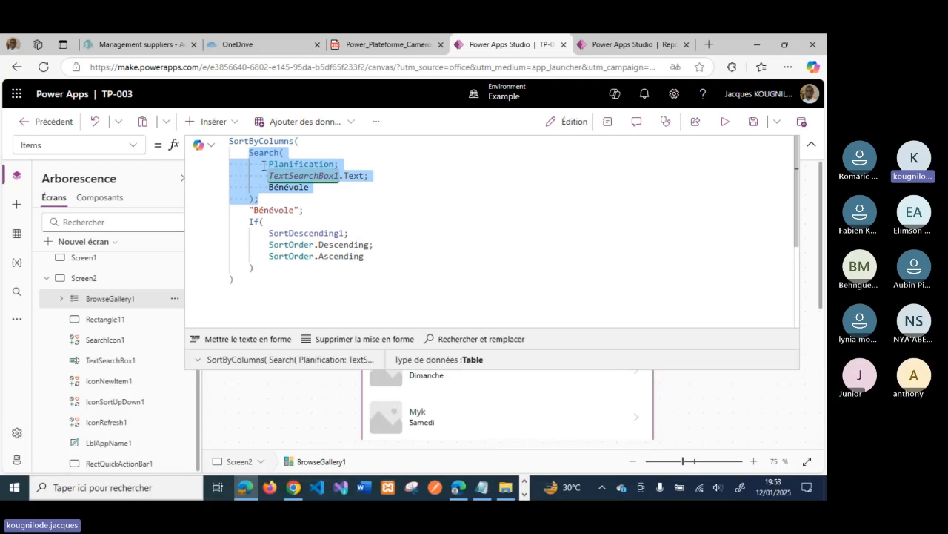
pyautogui.click(260, 151)
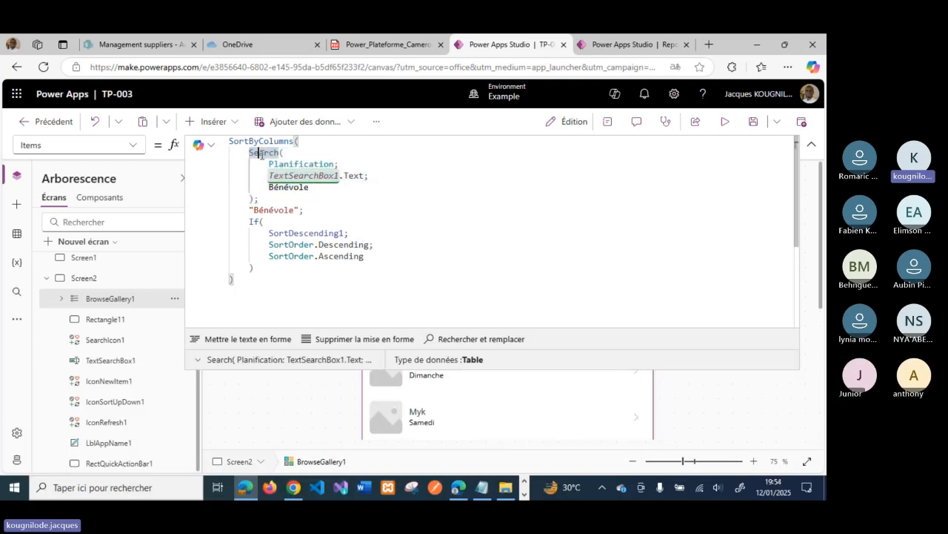
pyautogui.click(370, 244)
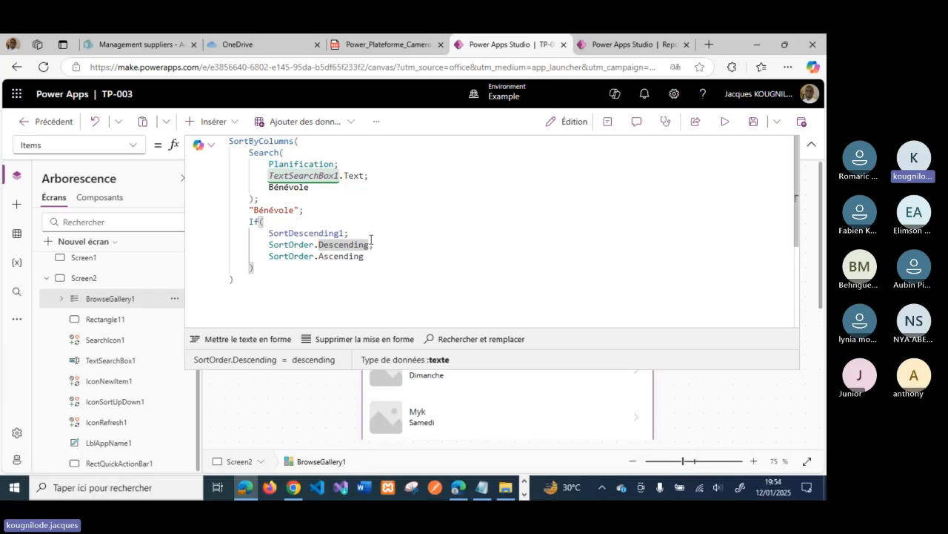
pyautogui.click(339, 164)
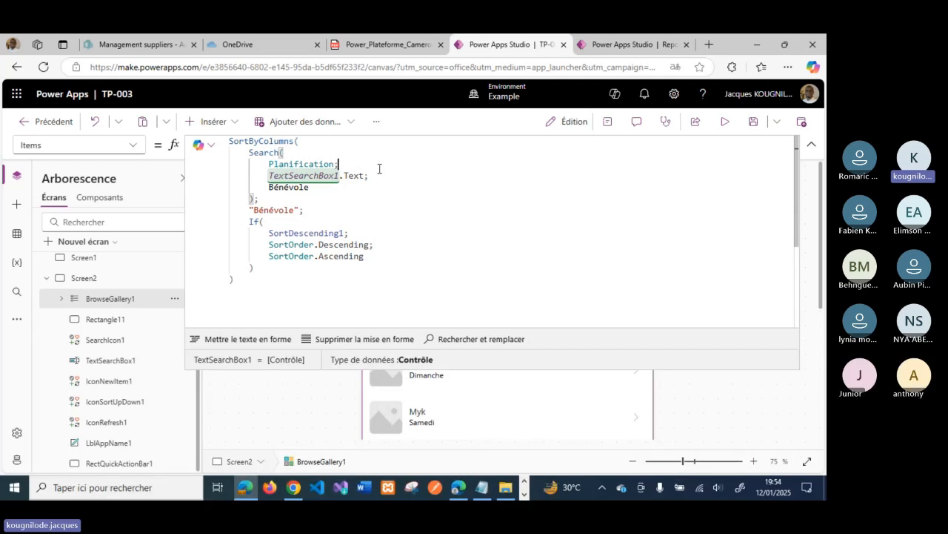
pyautogui.click(381, 172)
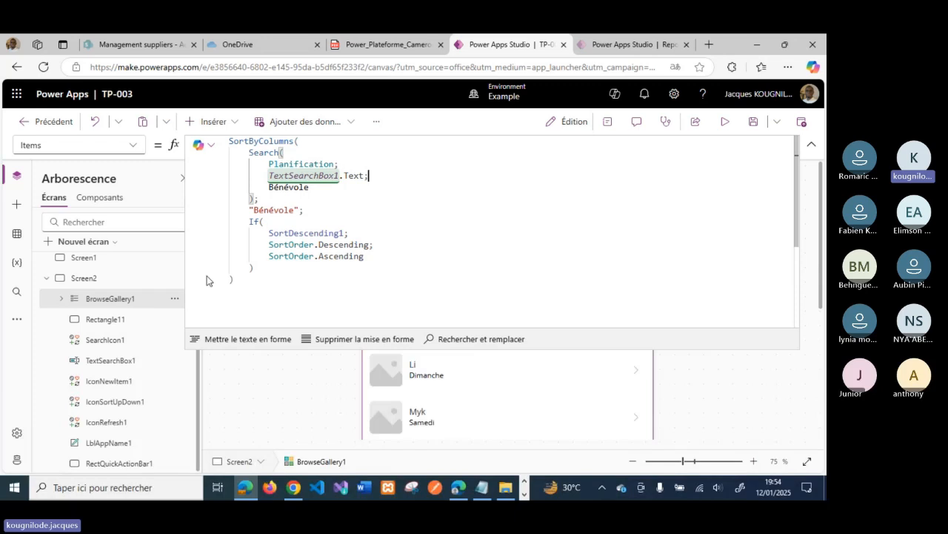
pyautogui.click(118, 360)
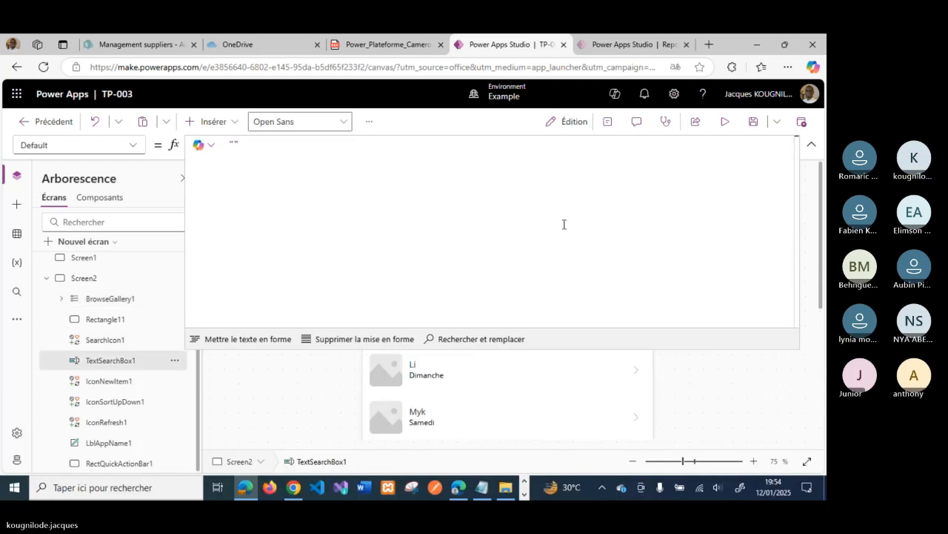
pyautogui.click(812, 146)
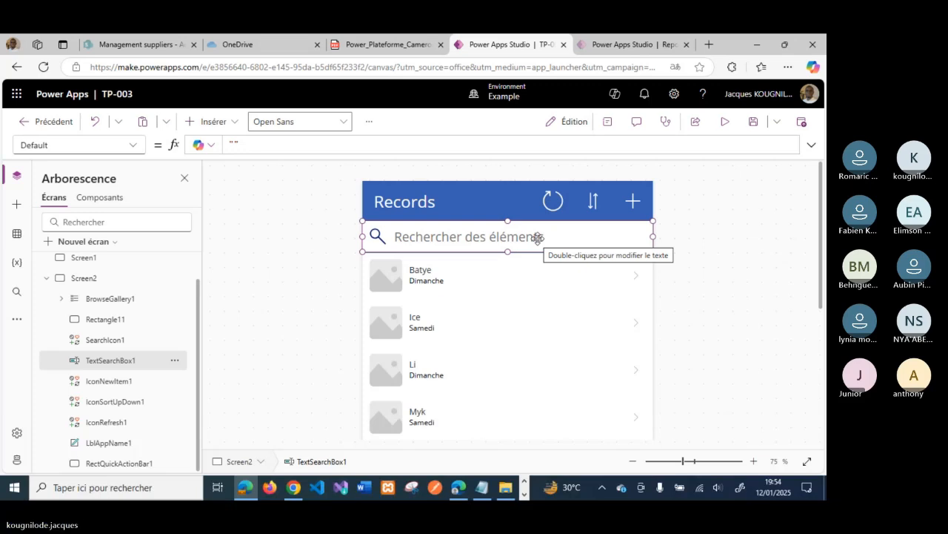
# Preview the app and test the Records search box with the letter "b", returning to the editor when done
pyautogui.click(724, 127)
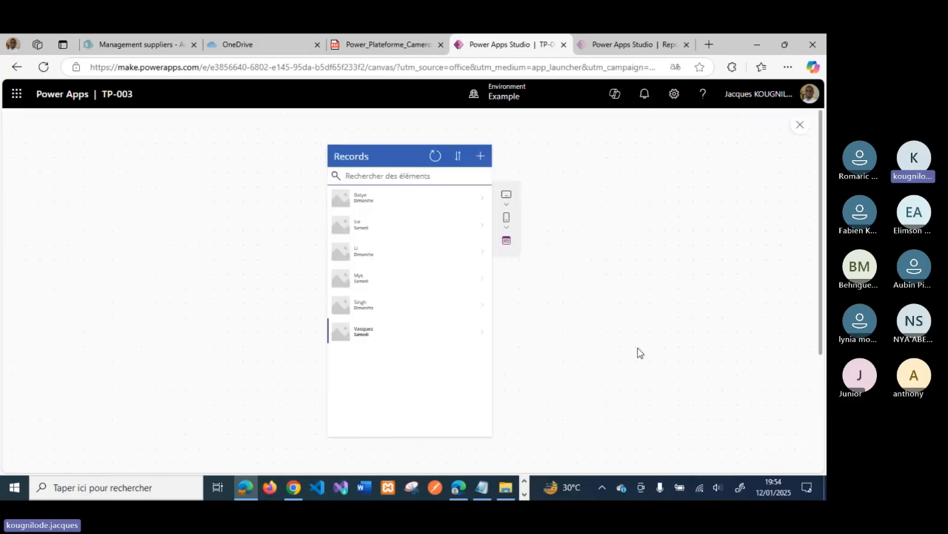
pyautogui.click(800, 126)
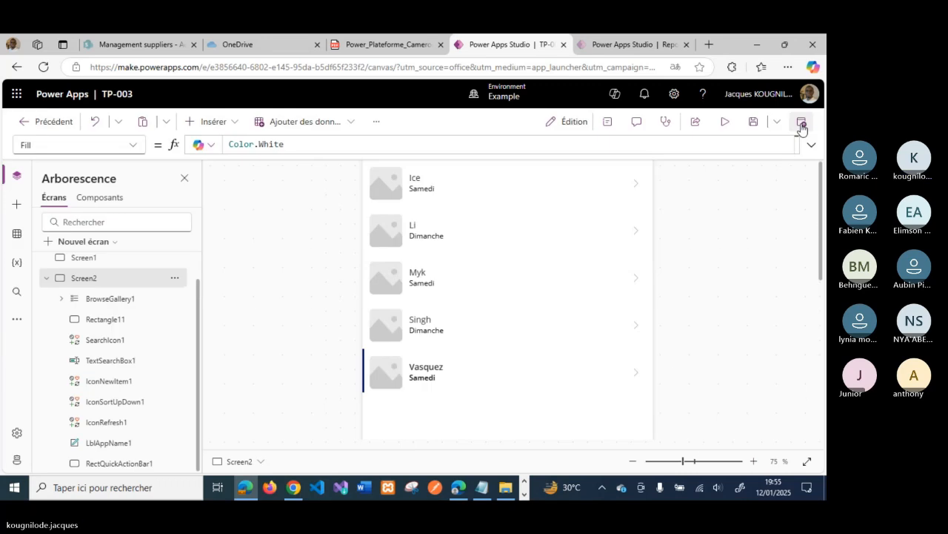
pyautogui.click(696, 460)
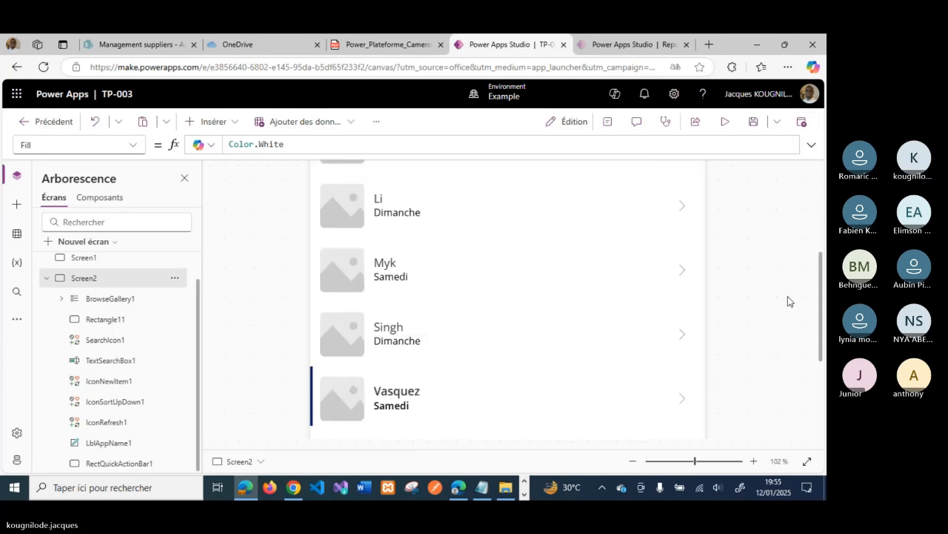
pyautogui.click(725, 123)
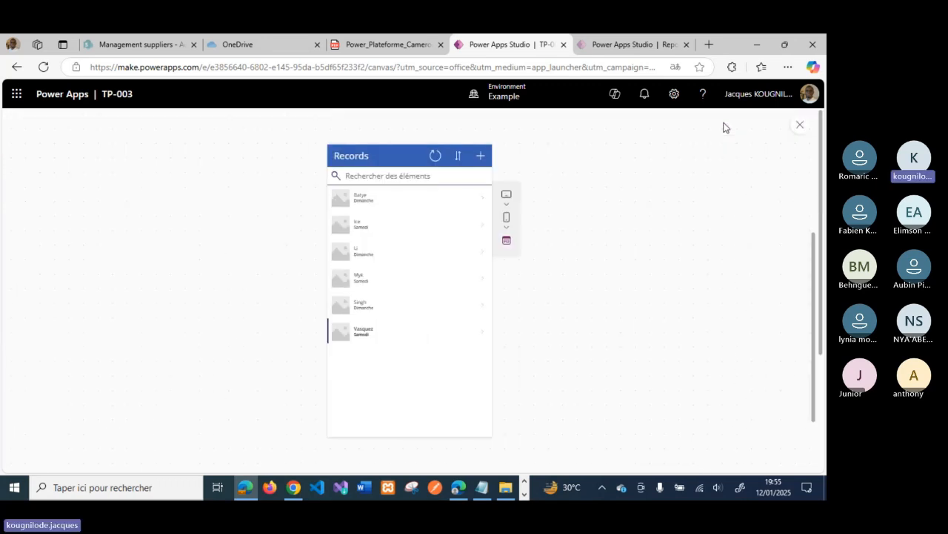
pyautogui.click(401, 175)
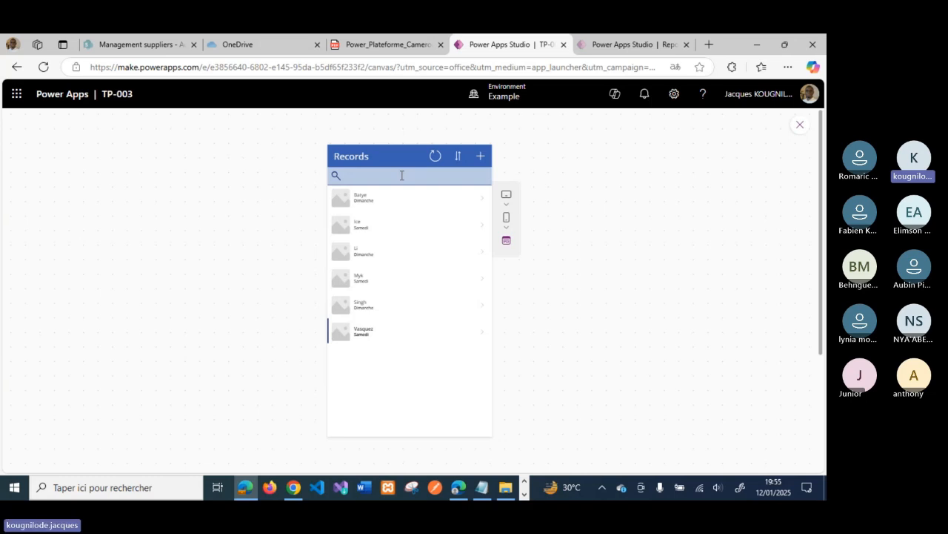
pyautogui.write('b')
pyautogui.click(801, 127)
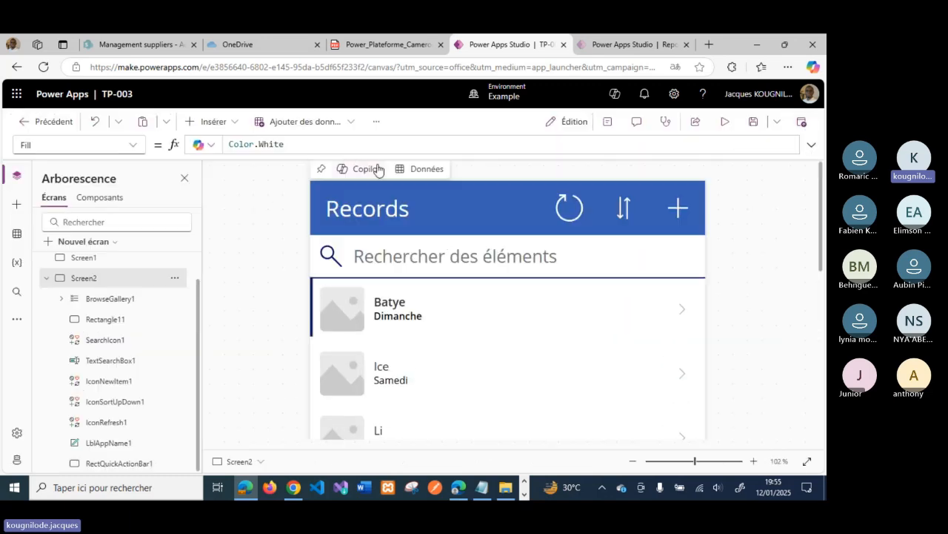
# Show BrowseGallery1's full Items formula again and examine the Bénévole column argument of Search
pyautogui.click(110, 300)
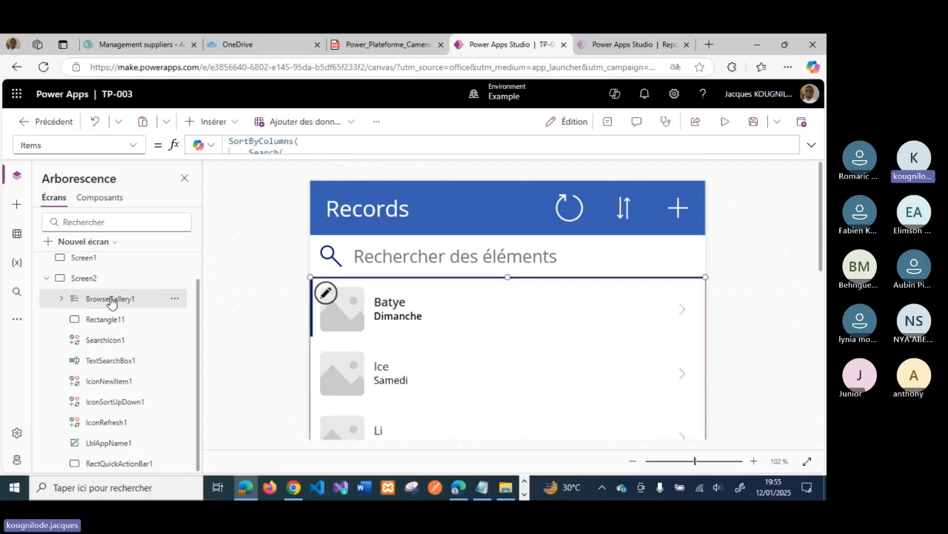
pyautogui.click(812, 144)
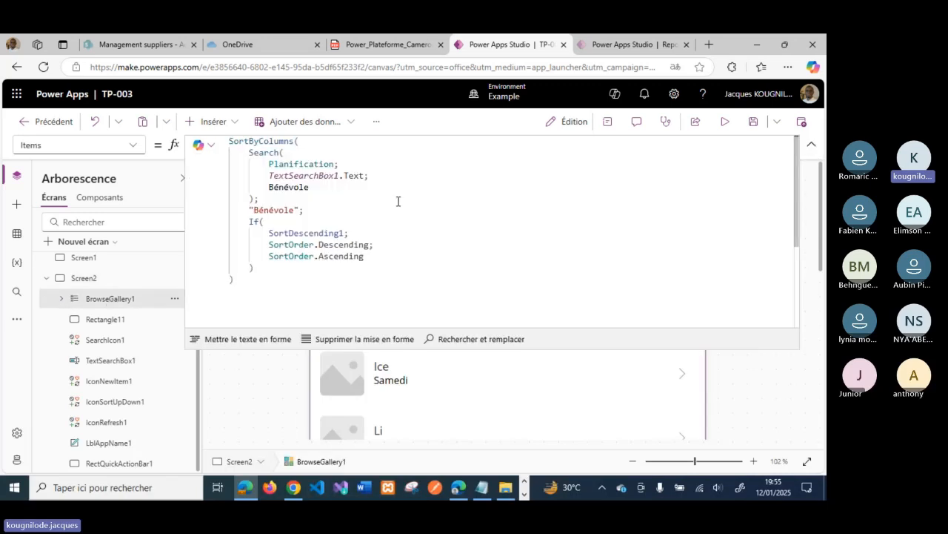
pyautogui.click(327, 187)
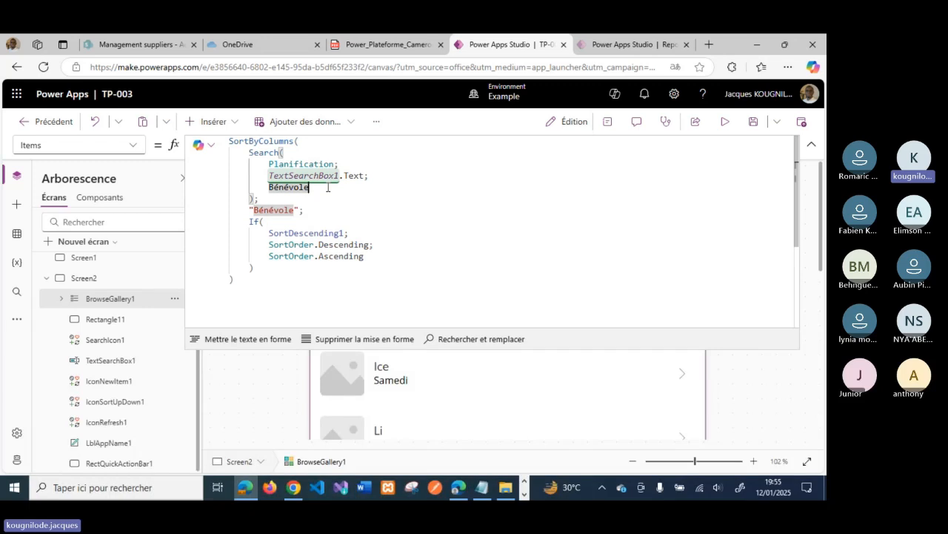
# Examine the If sort order argument of the Items formula, and look through the Records gallery's entries and its search box
pyautogui.click(250, 223)
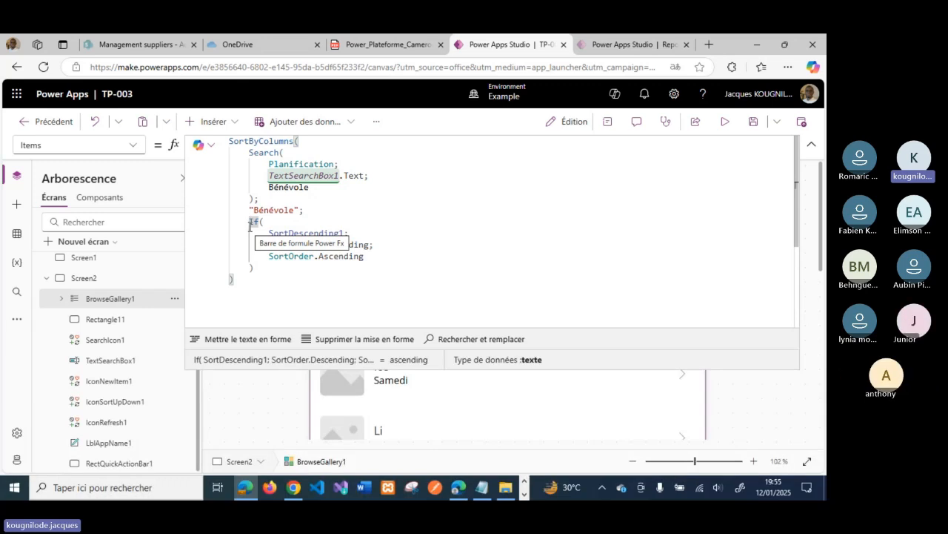
pyautogui.click(245, 285)
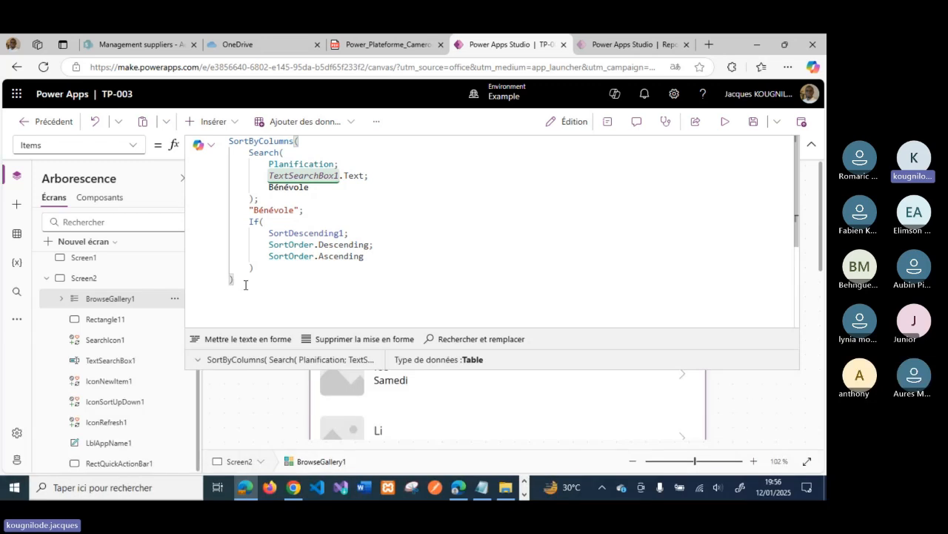
pyautogui.click(812, 144)
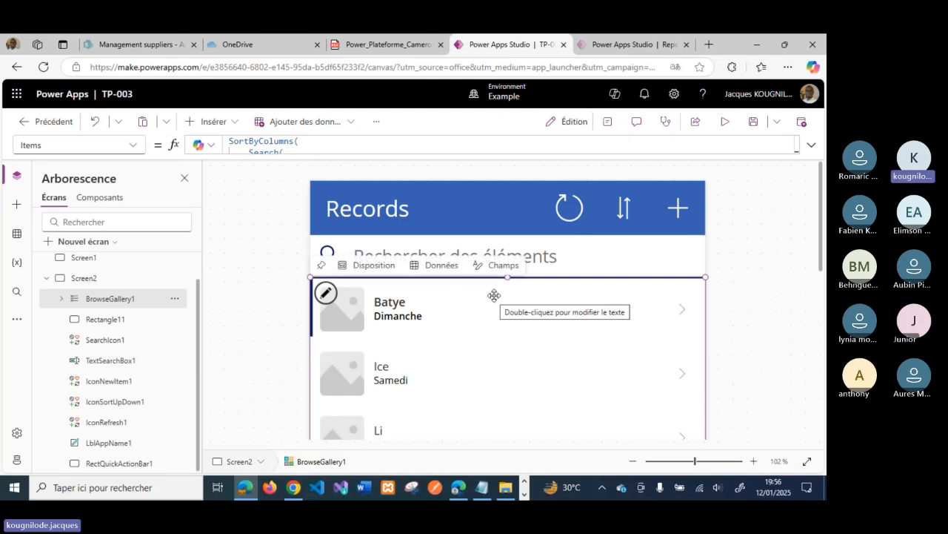
pyautogui.scroll(-3, 758, 290)
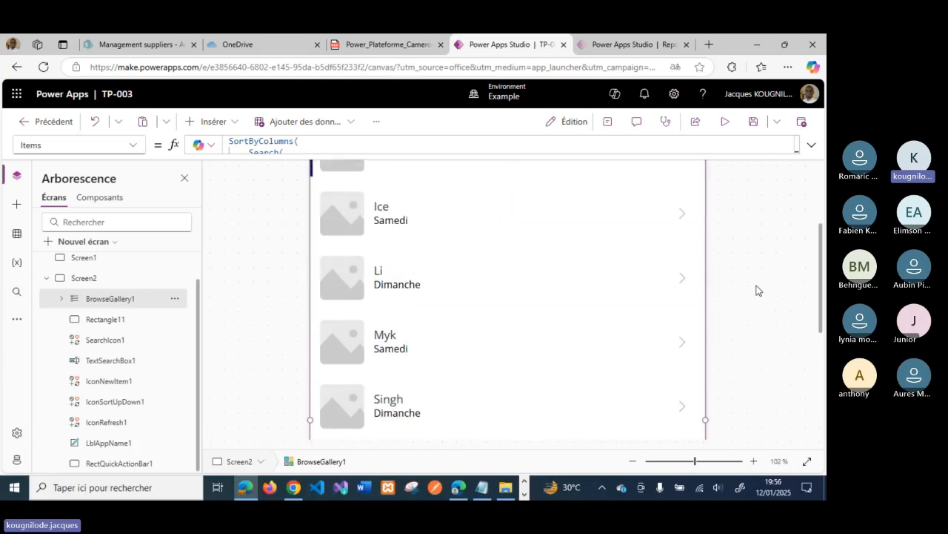
pyautogui.scroll(-3, 757, 291)
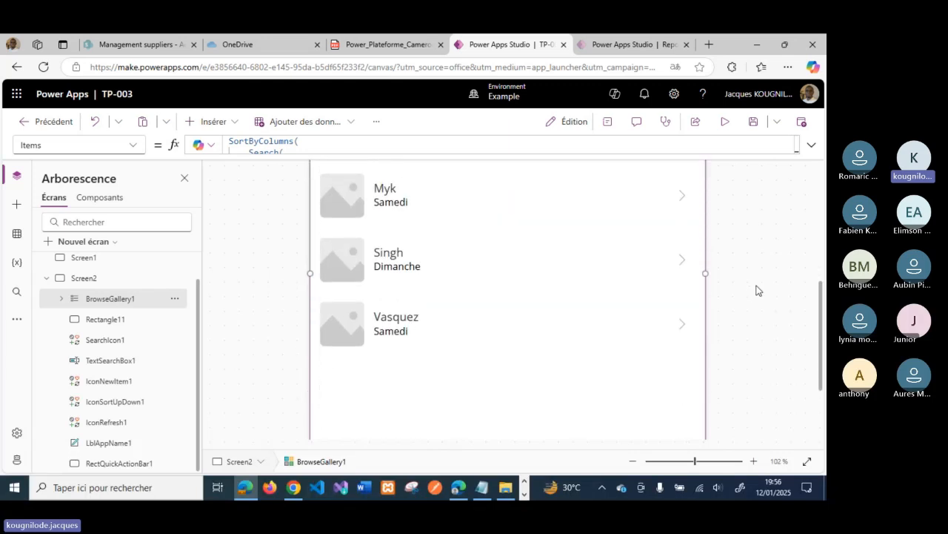
pyautogui.scroll(5, 757, 290)
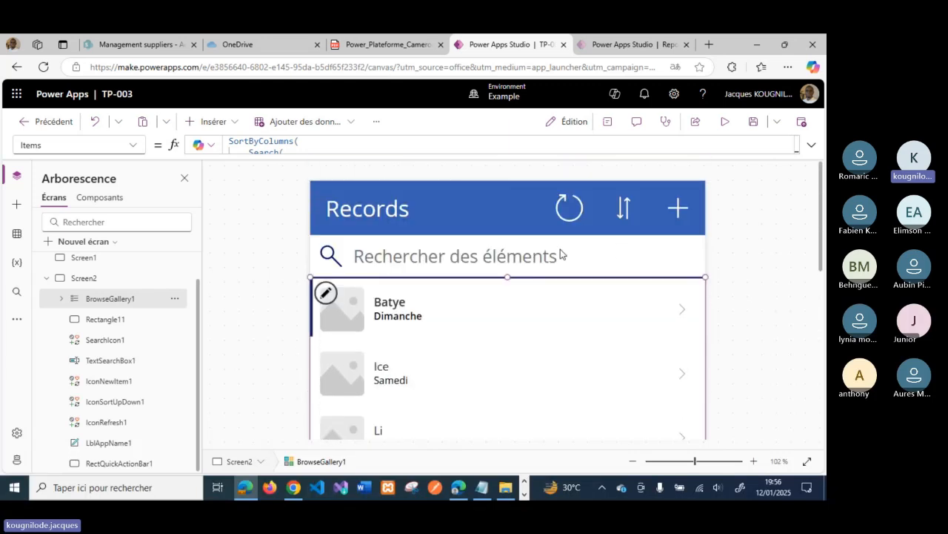
pyautogui.click(465, 256)
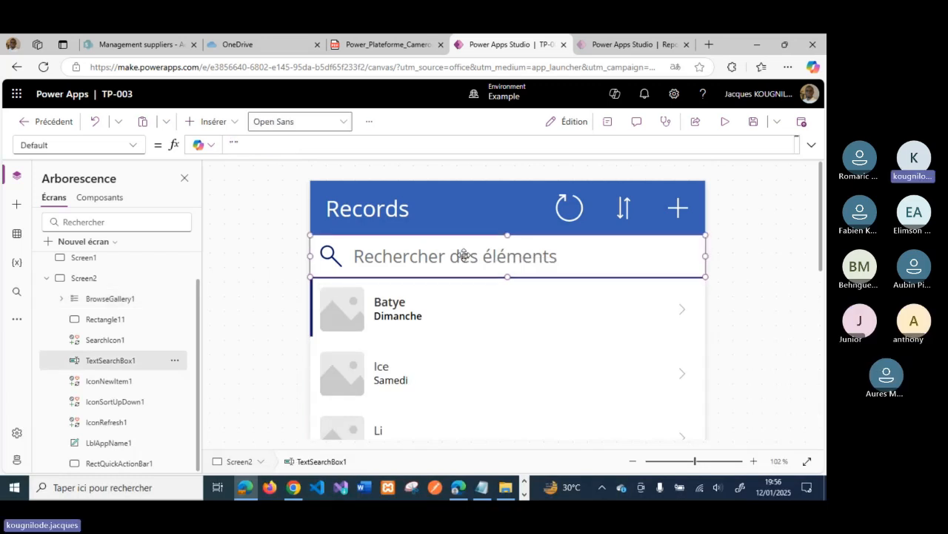
# Show BrowseGallery1's full Items formula once more and review how its Search block and sorting arguments fit inside SortByColumns
pyautogui.click(110, 298)
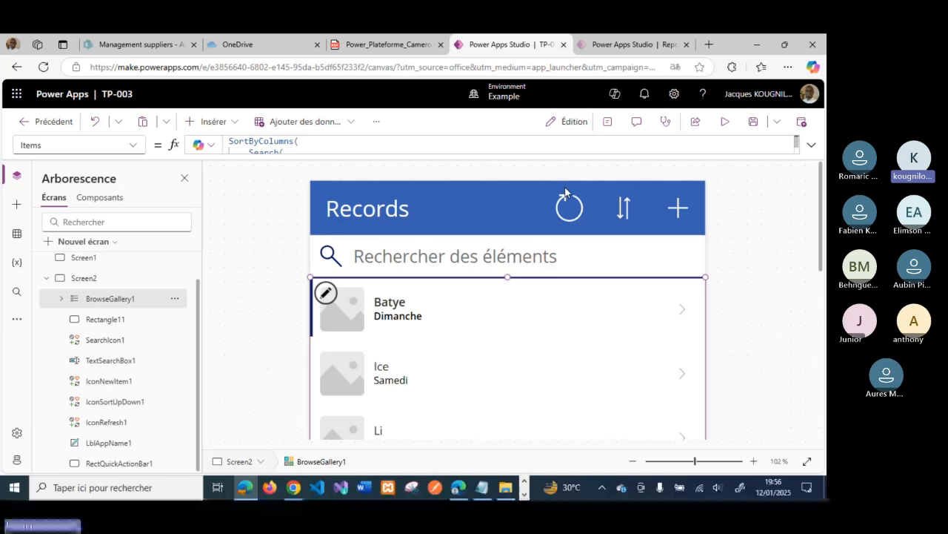
pyautogui.click(812, 145)
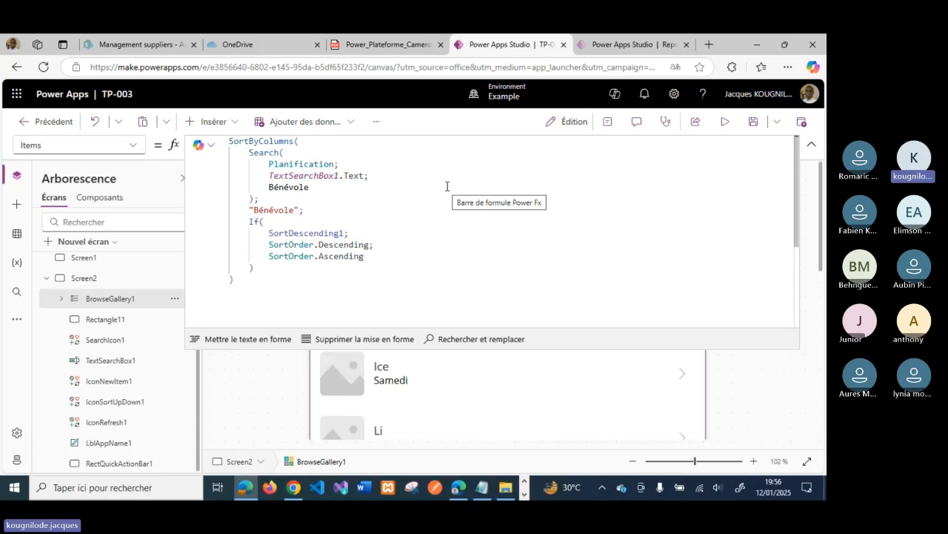
pyautogui.click(319, 199)
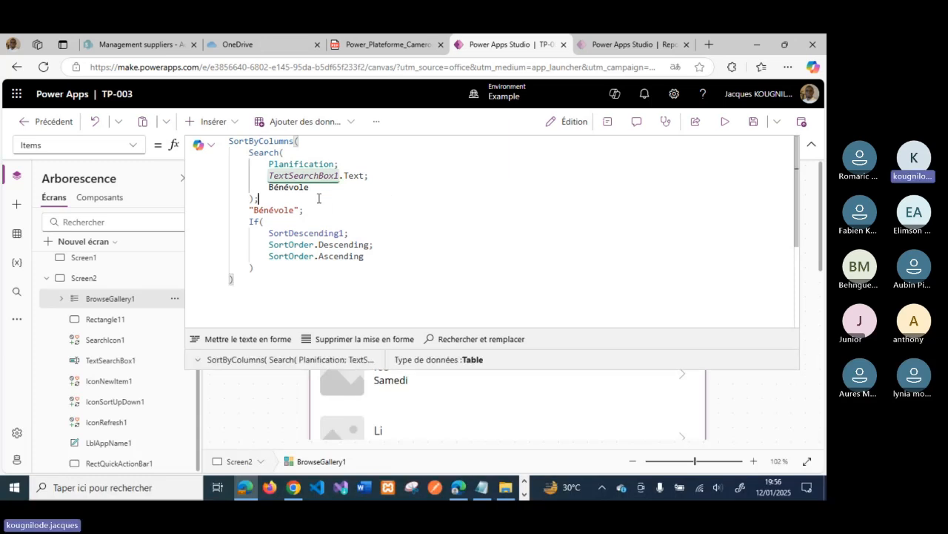
pyautogui.click(391, 275)
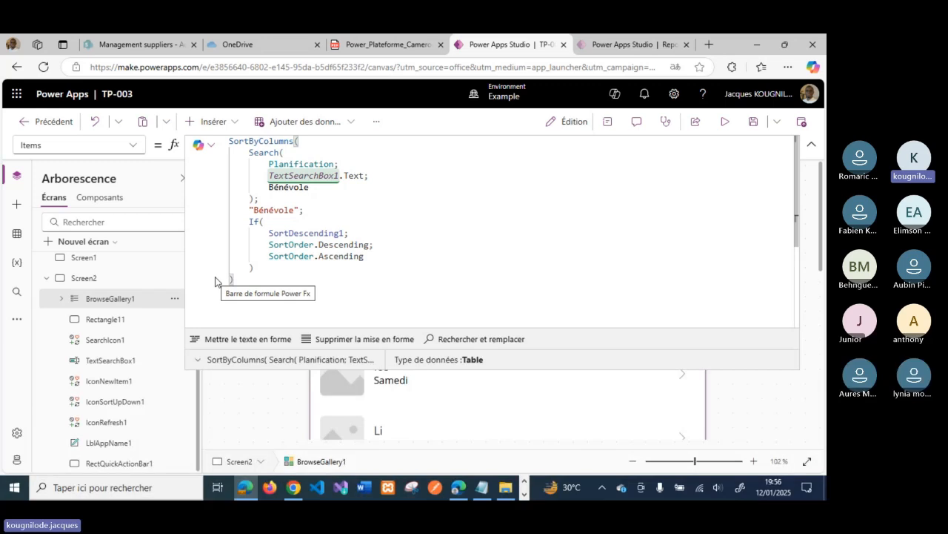
# Add a new screen from the Formulaire template and rename it ViewForm
pyautogui.click(72, 243)
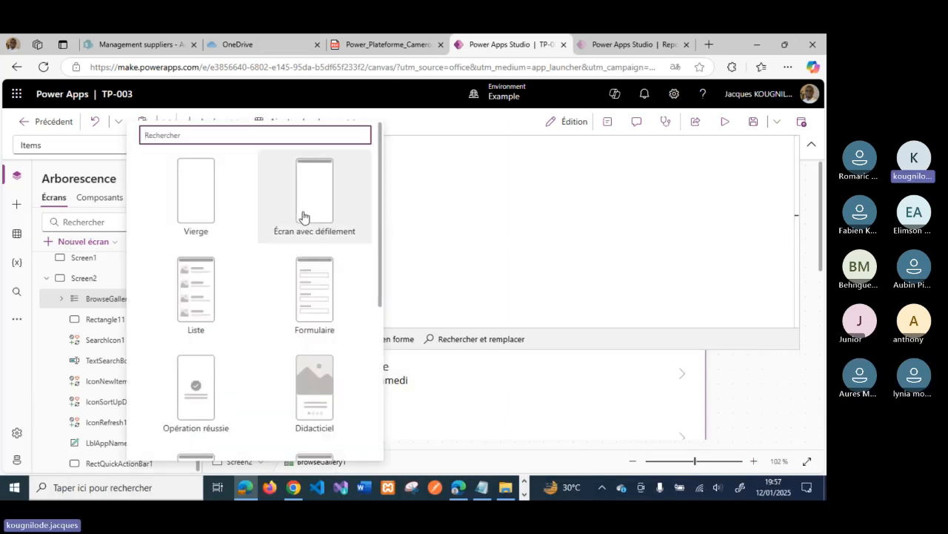
pyautogui.click(313, 309)
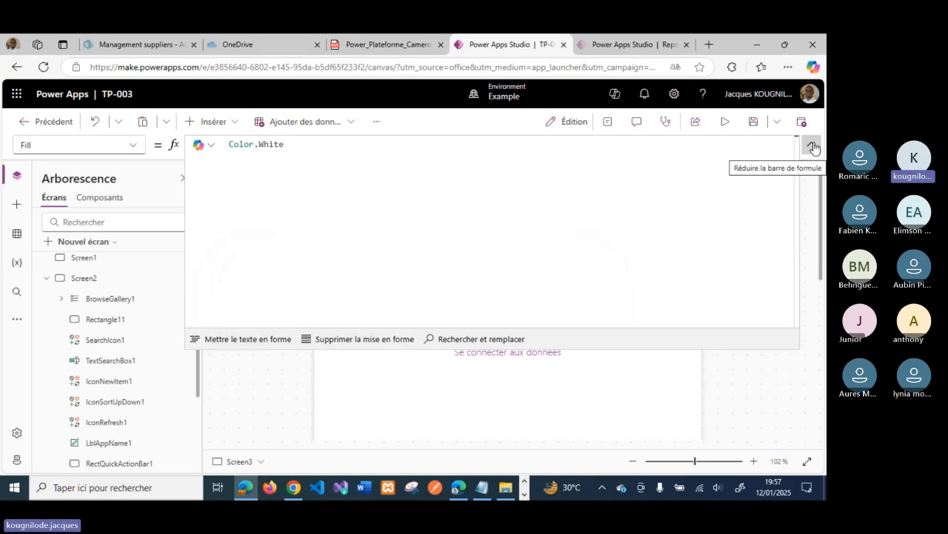
pyautogui.click(812, 147)
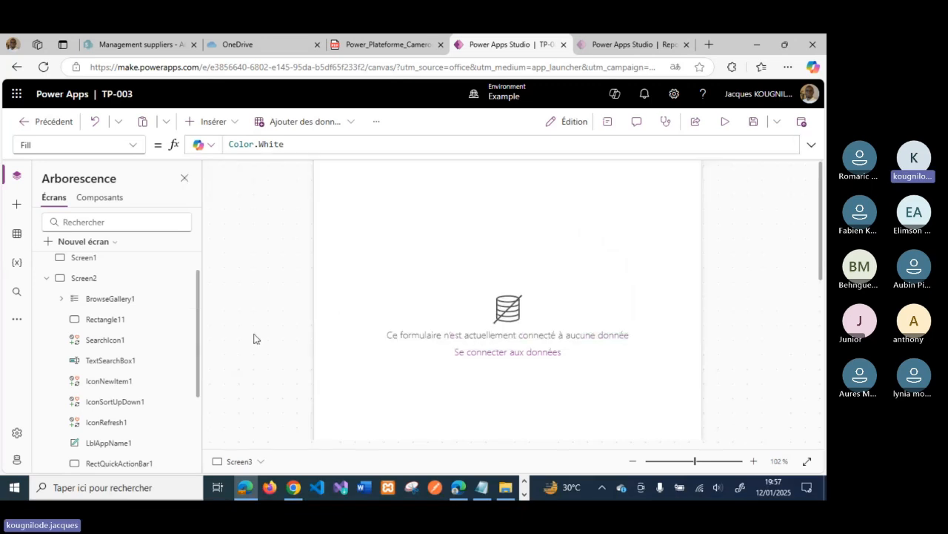
pyautogui.scroll(-3, 106, 420)
pyautogui.click(175, 366)
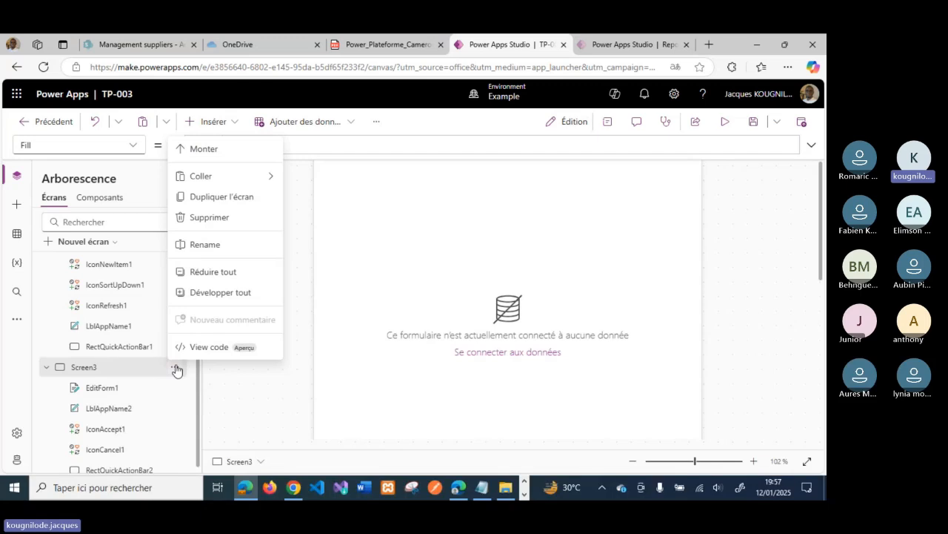
pyautogui.click(211, 245)
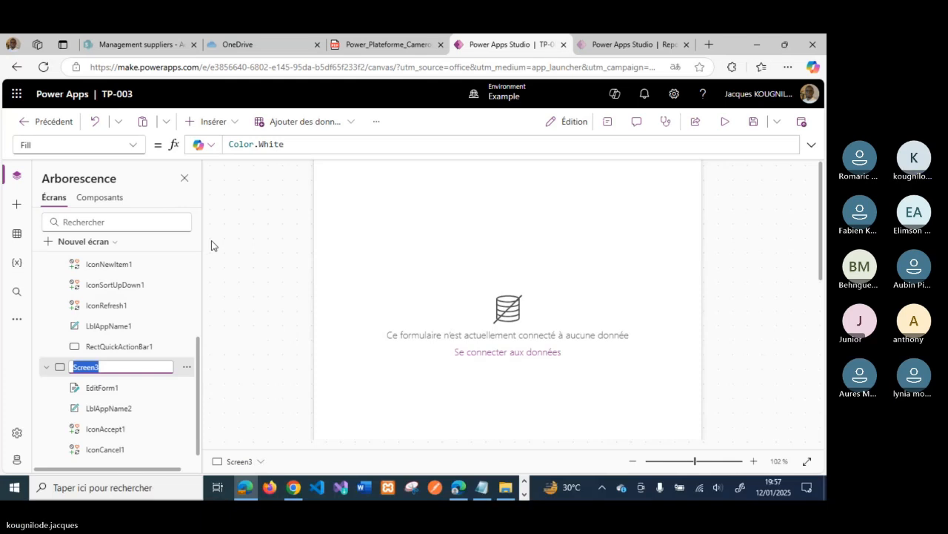
pyautogui.write('ViewForm')
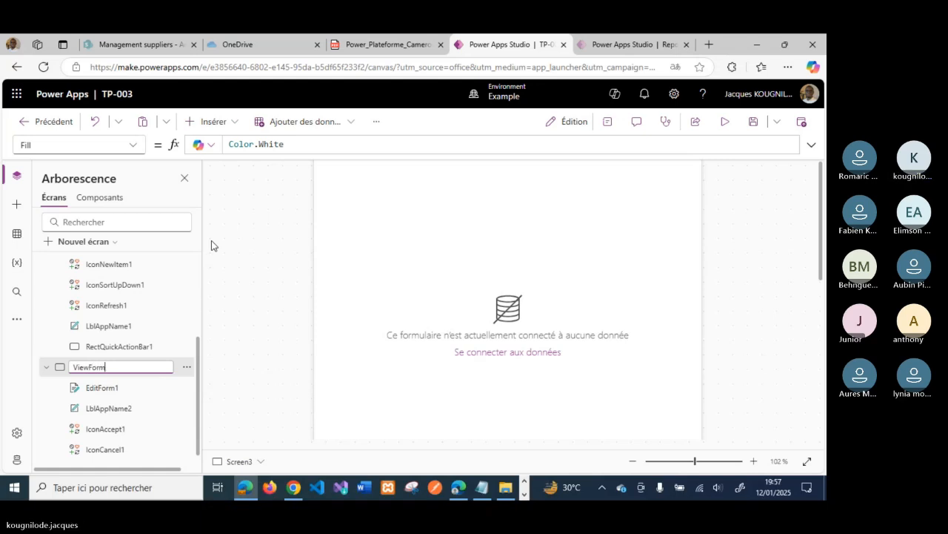
pyautogui.press('Return')
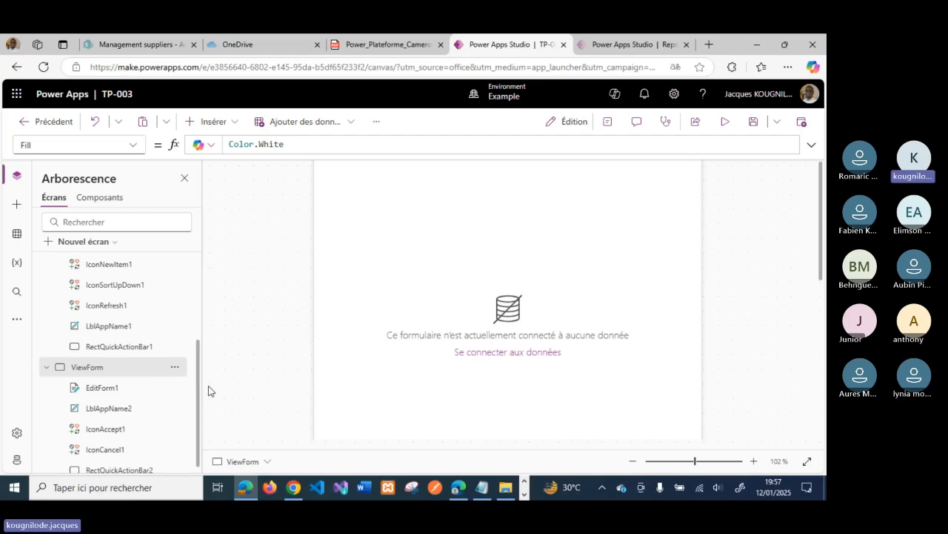
# Connect EditForm1 on the ViewForm screen to the Planification data source already in the app
pyautogui.click(97, 388)
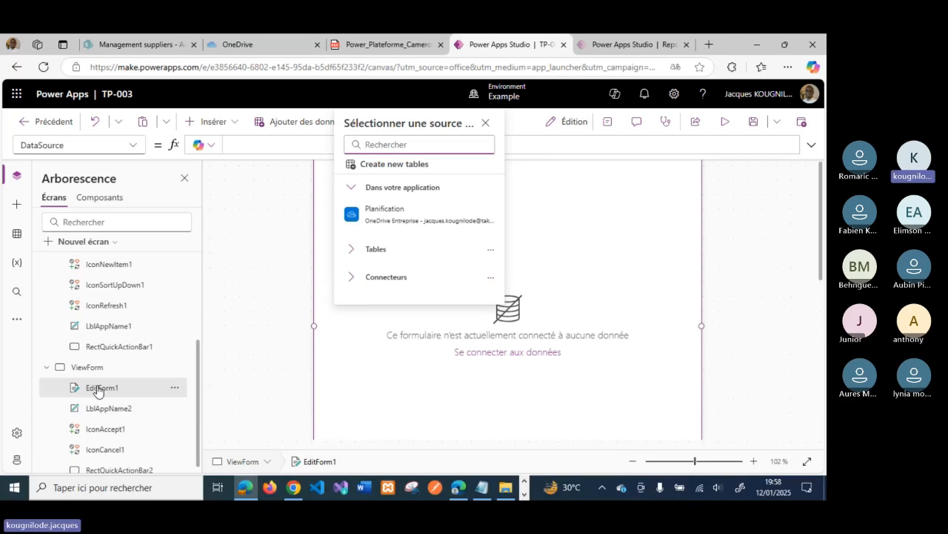
pyautogui.moveTo(408, 221)
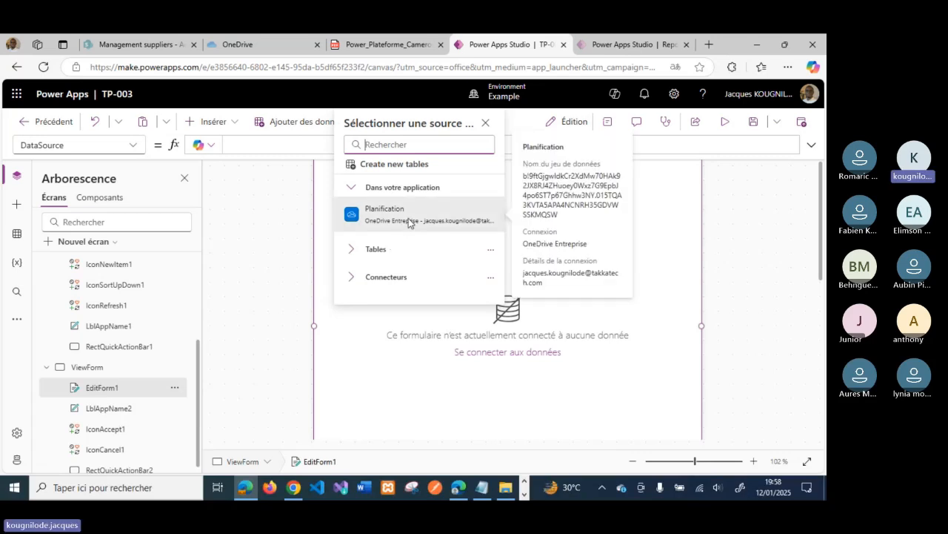
pyautogui.click(408, 216)
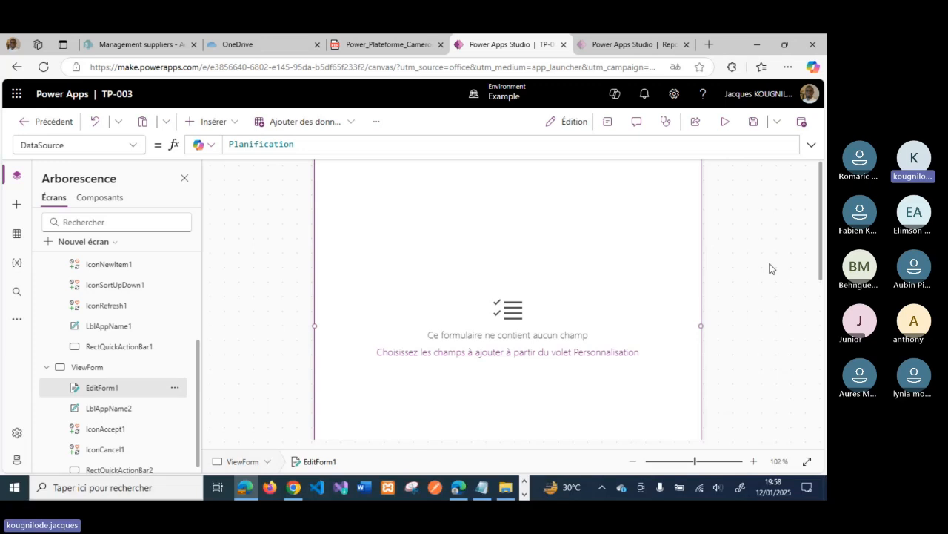
# Look over the empty form on ViewForm, its header and the app's control and component lists for a way to choose fields
pyautogui.scroll(-2, 773, 269)
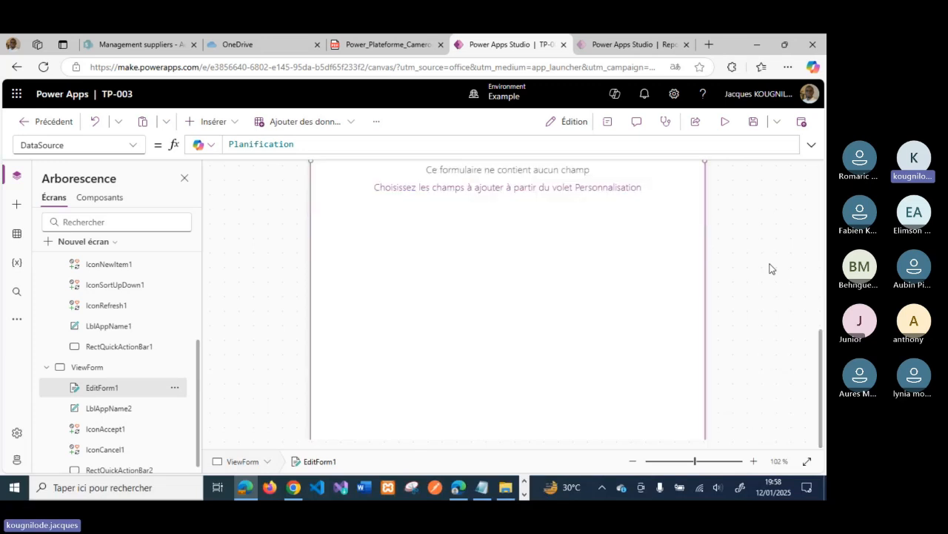
pyautogui.scroll(5, 772, 269)
pyautogui.scroll(-3, 772, 268)
pyautogui.scroll(3, 773, 269)
pyautogui.scroll(-2, 769, 268)
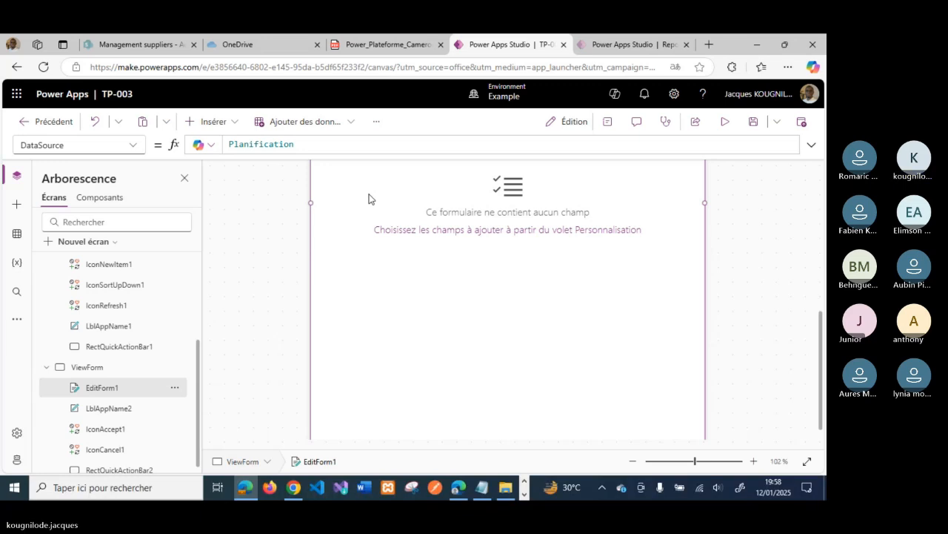
pyautogui.scroll(2, 559, 254)
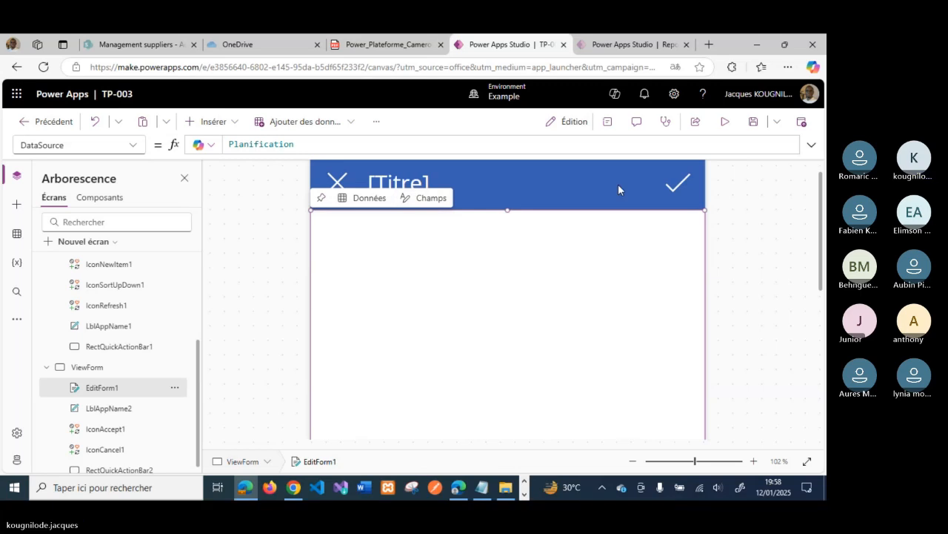
pyautogui.click(811, 145)
pyautogui.click(811, 145)
pyautogui.scroll(-2, 598, 291)
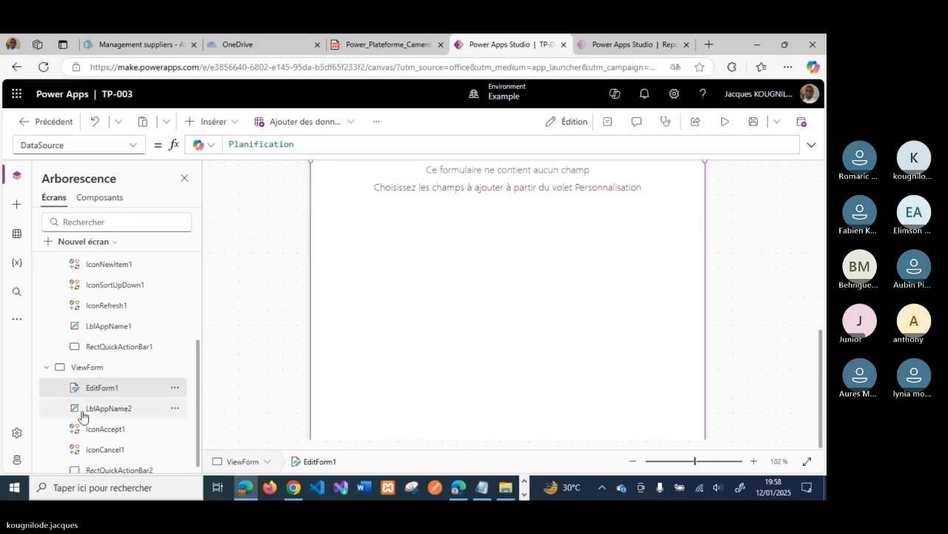
pyautogui.scroll(-1, 81, 419)
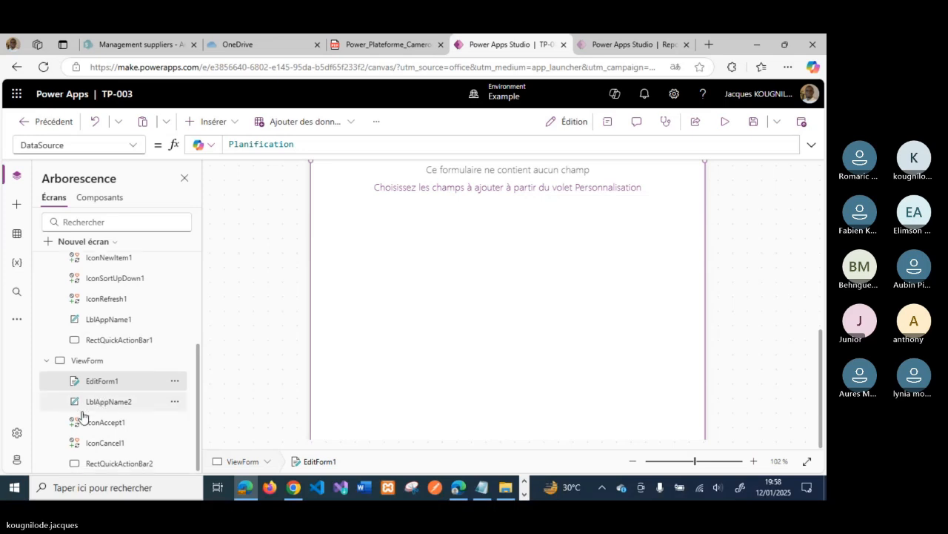
pyautogui.click(102, 198)
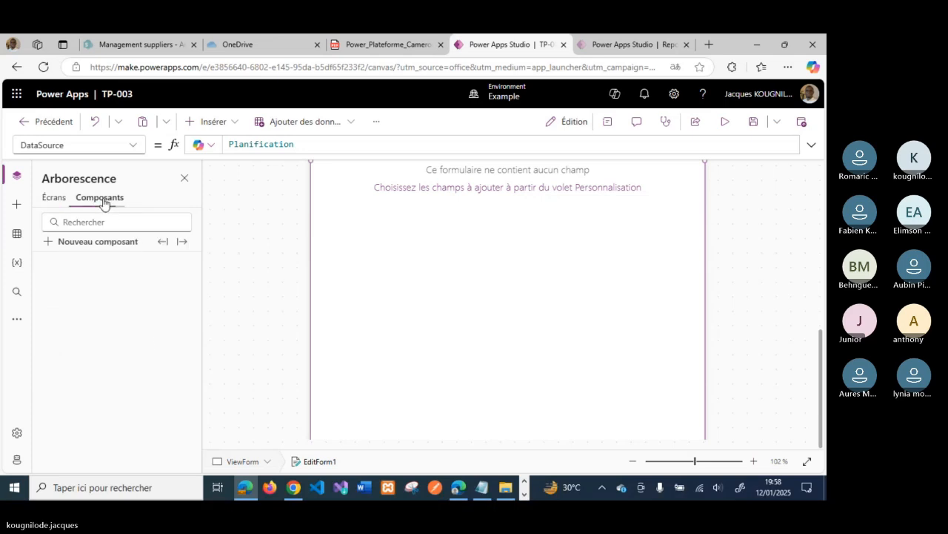
pyautogui.click(55, 198)
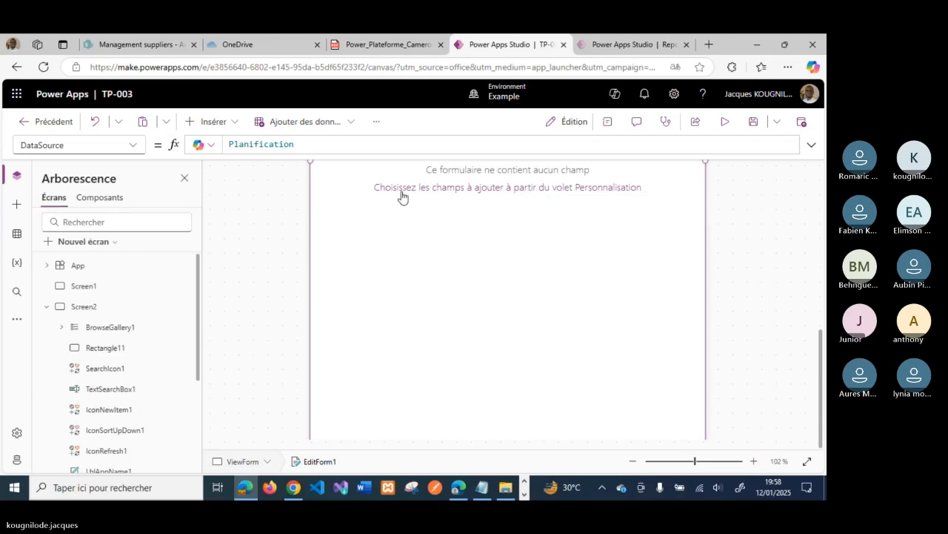
# Return to BrowseGallery1 on Screen2, check the other open Power Apps Studio page, and save the TP-003 app
pyautogui.click(114, 329)
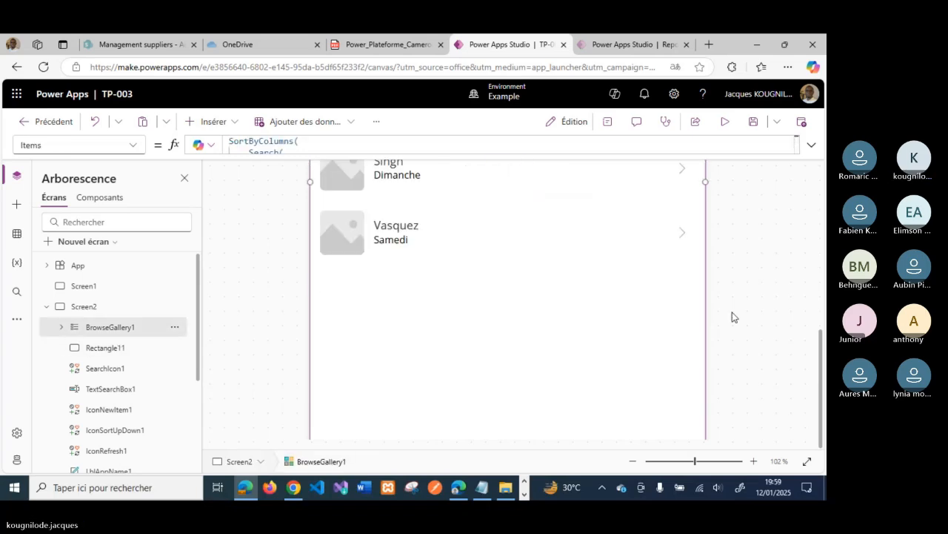
pyautogui.scroll(5, 732, 312)
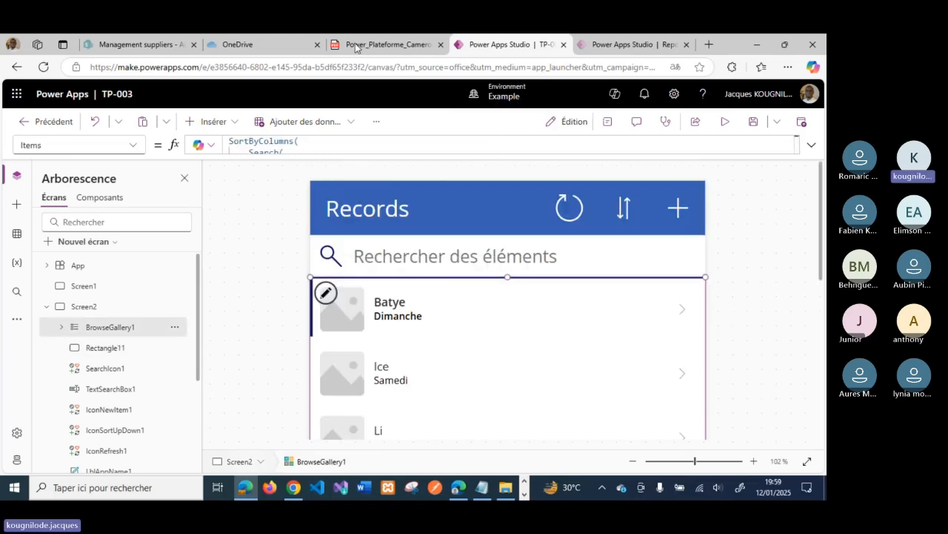
pyautogui.click(663, 49)
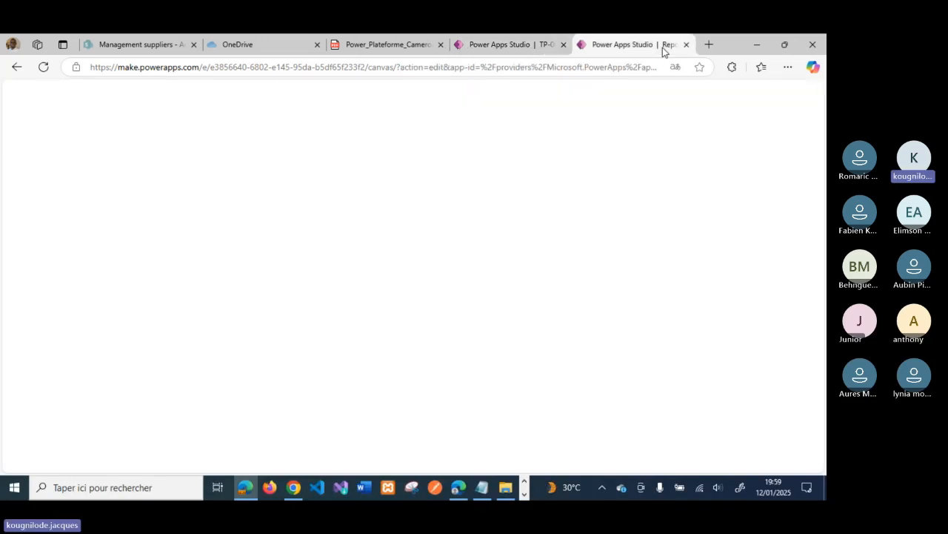
pyautogui.click(535, 45)
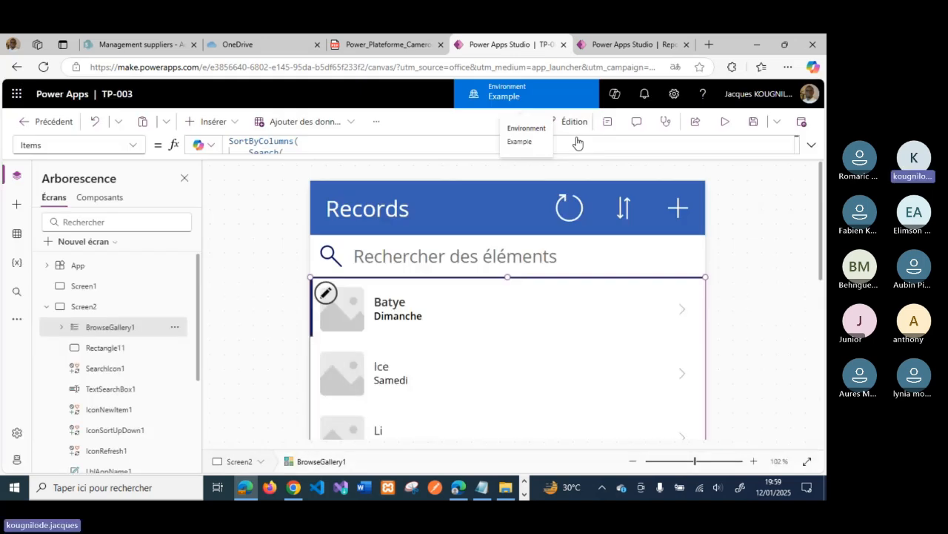
pyautogui.click(754, 123)
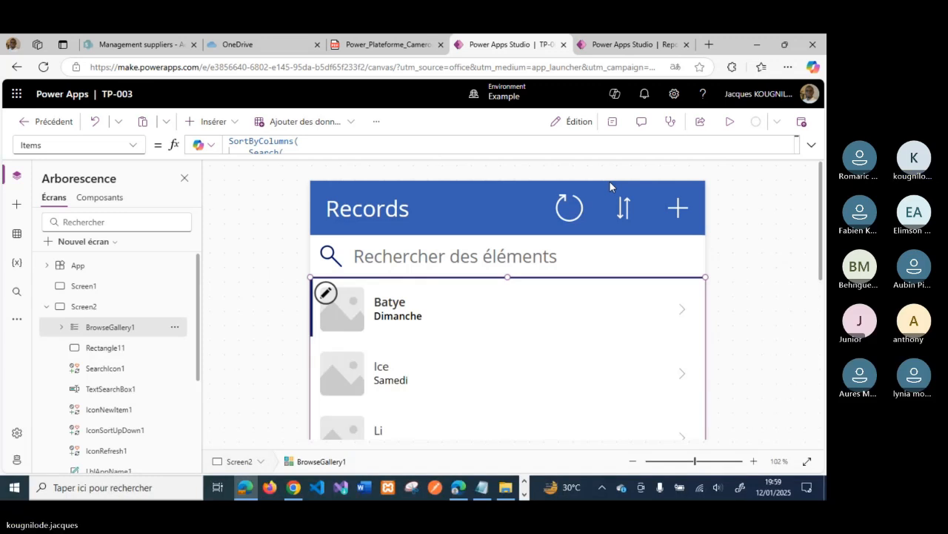
pyautogui.click(567, 67)
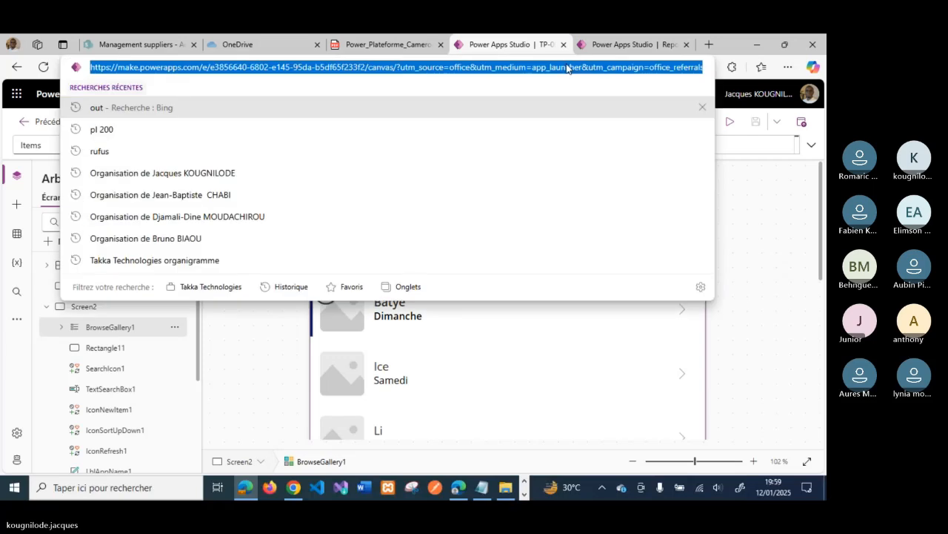
pyautogui.press('F5')
pyautogui.click(511, 132)
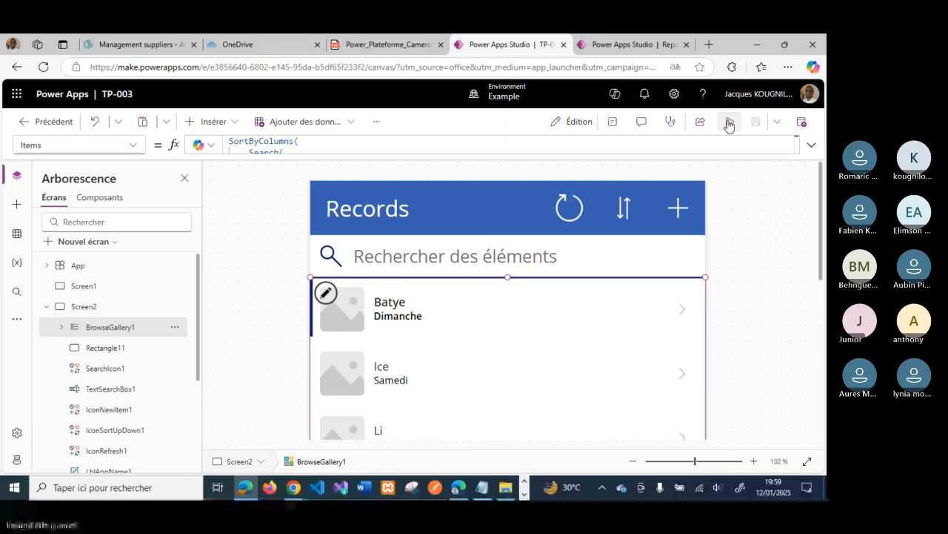
# Reload the TP-003 studio page, dismiss the read-only notice and take over editing control of the app
pyautogui.click(556, 67)
pyautogui.press('F5')
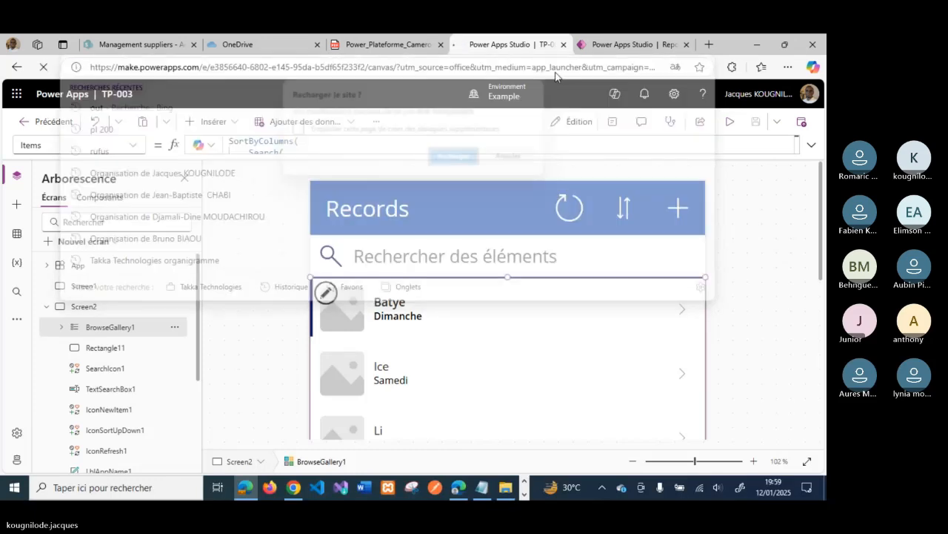
pyautogui.click(455, 155)
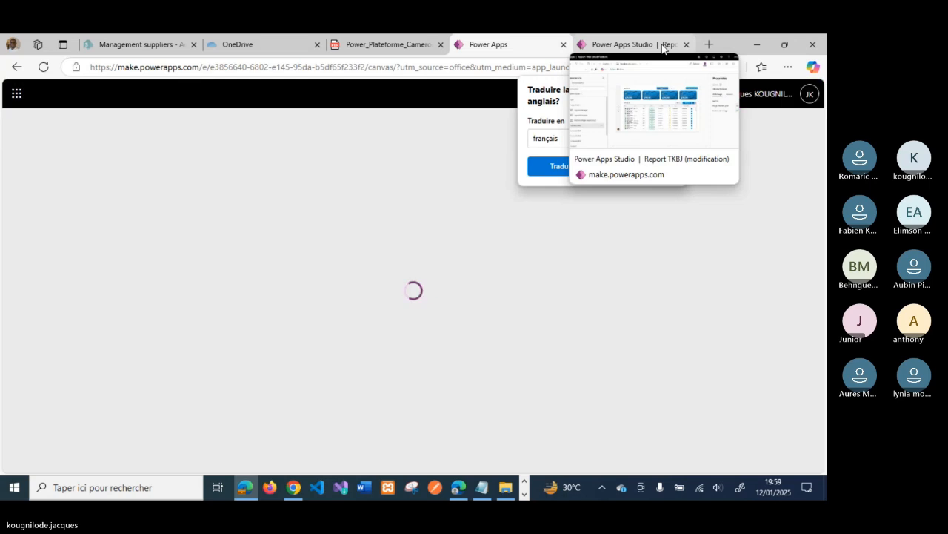
pyautogui.click(659, 46)
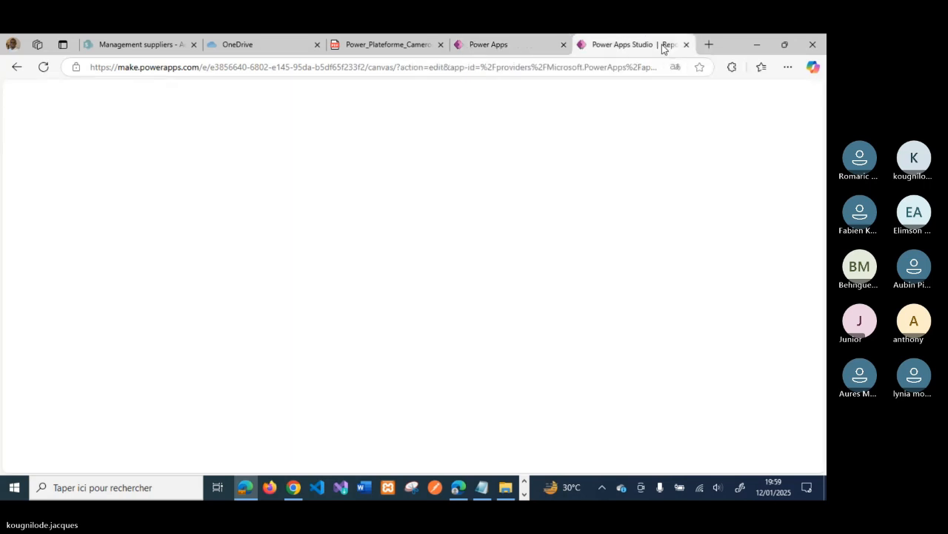
pyautogui.click(523, 44)
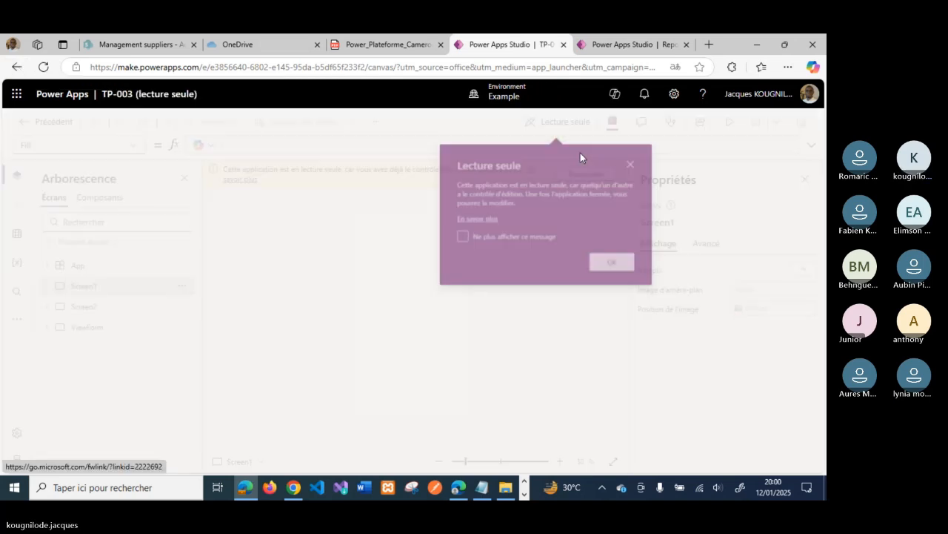
pyautogui.click(617, 265)
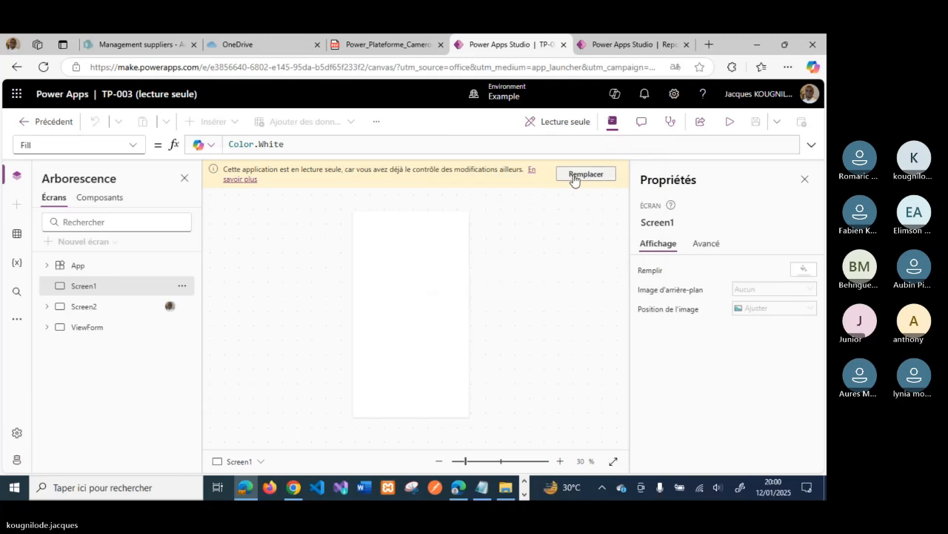
pyautogui.click(575, 178)
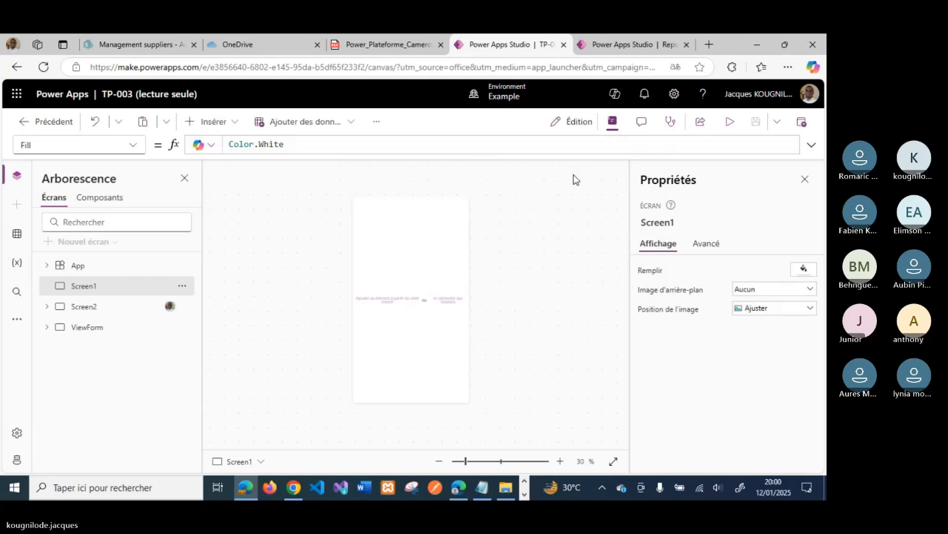
# Add the Bénévole, Sauvegarder, StartDay and StartTime fields to EditForm1 on the ViewForm screen
pyautogui.click(110, 329)
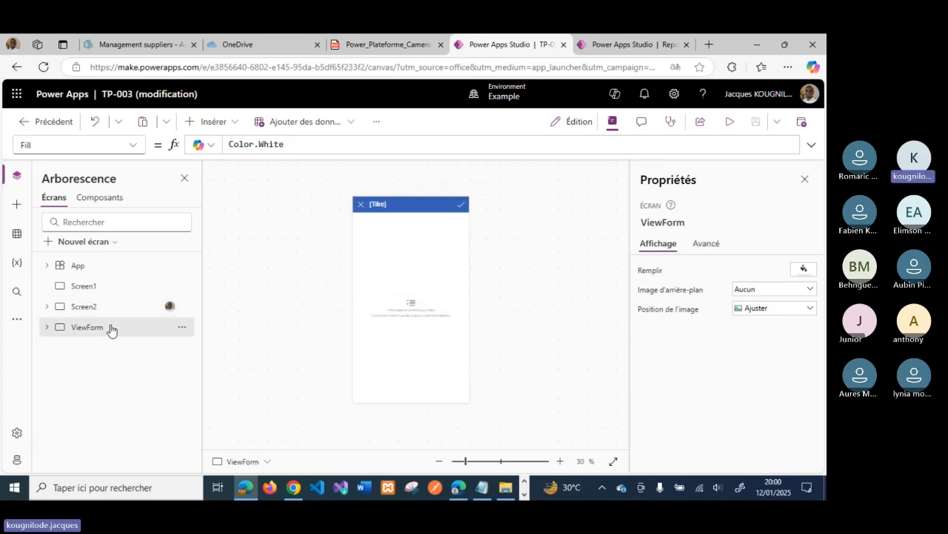
pyautogui.click(48, 328)
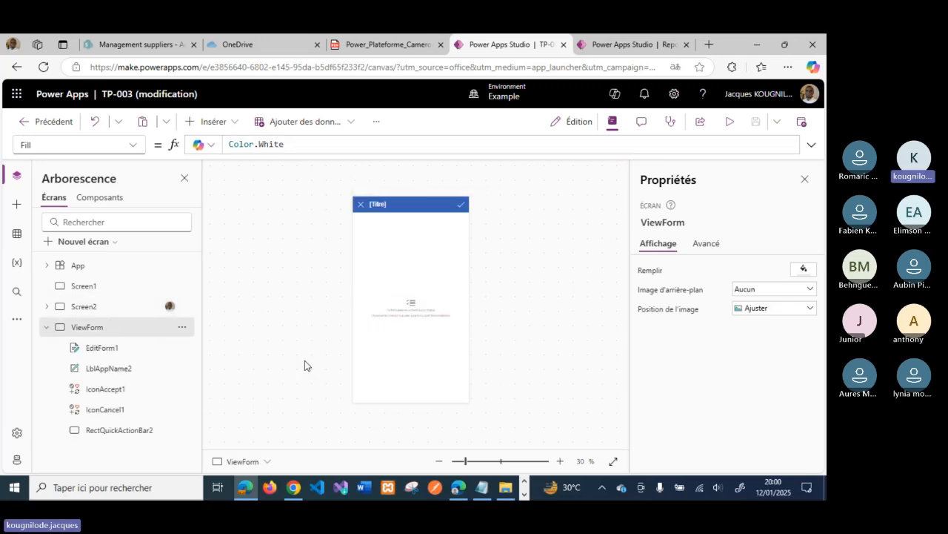
pyautogui.click(478, 463)
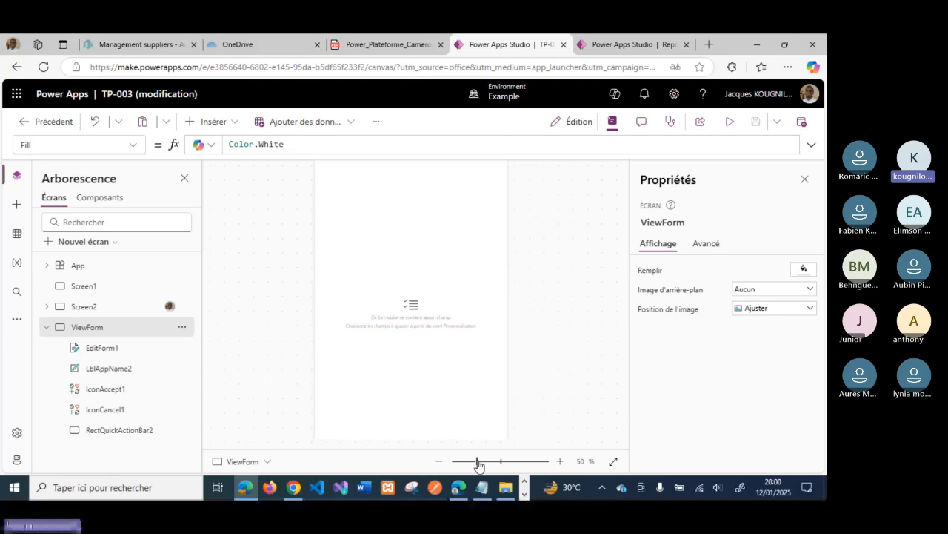
pyautogui.click(430, 386)
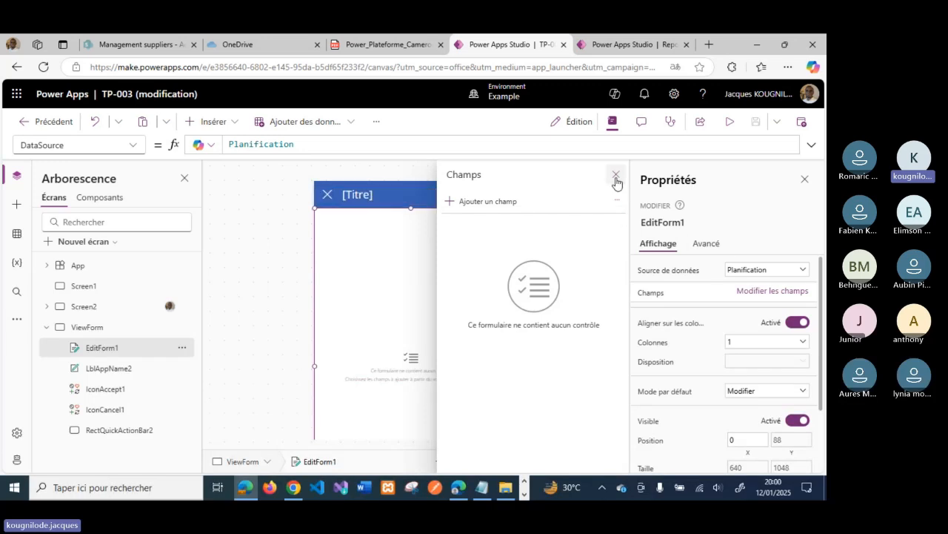
pyautogui.click(615, 179)
pyautogui.click(436, 339)
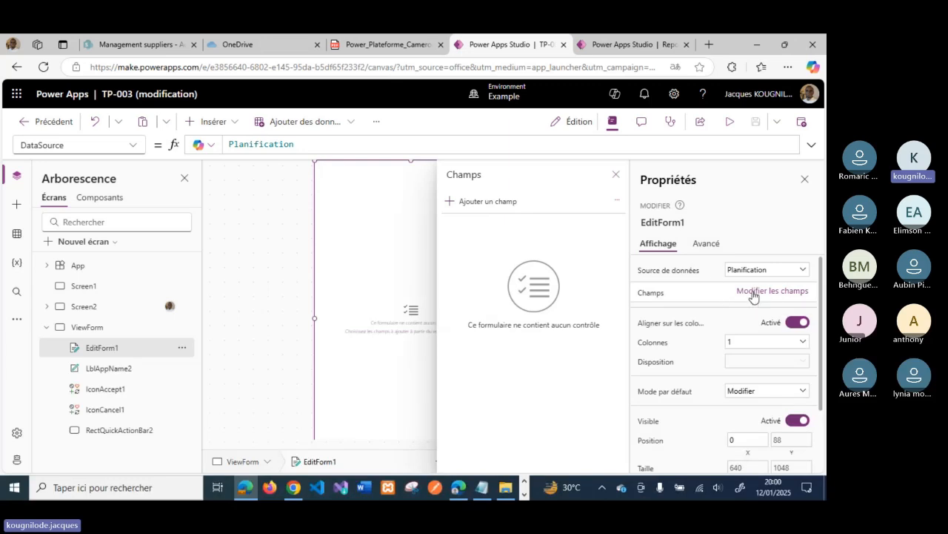
pyautogui.click(483, 202)
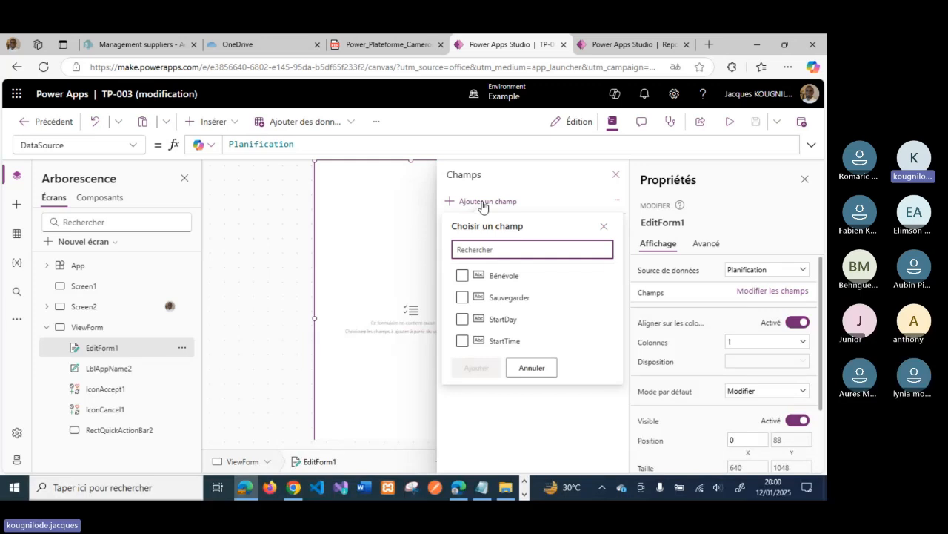
pyautogui.click(462, 275)
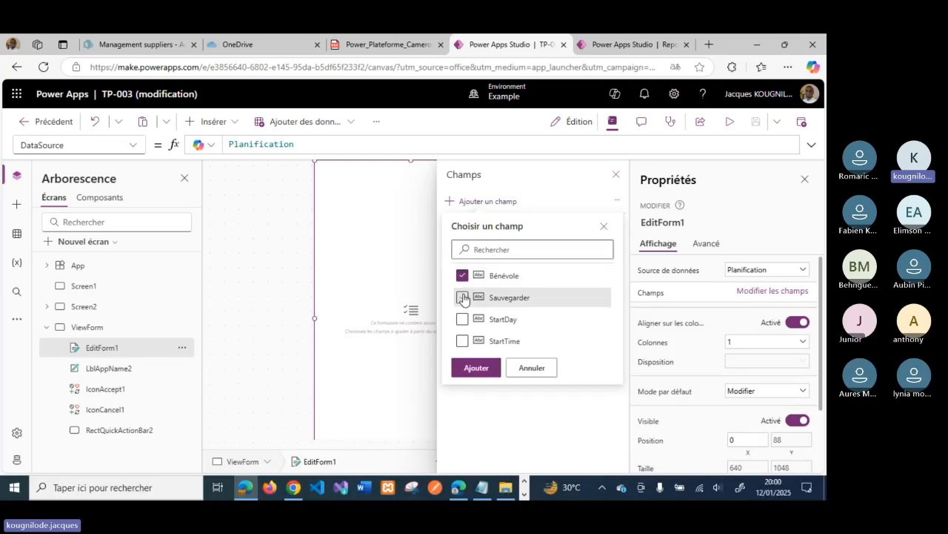
pyautogui.click(463, 297)
pyautogui.click(463, 319)
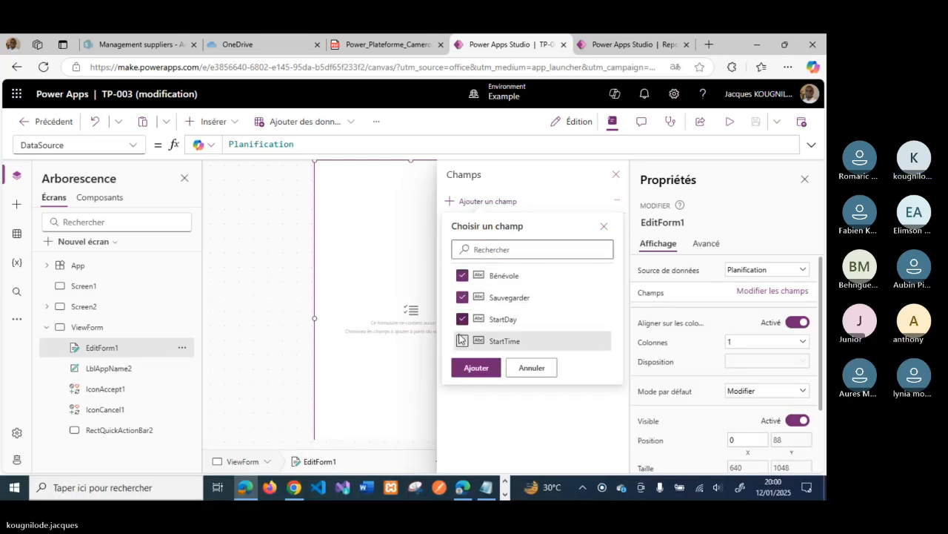
pyautogui.click(462, 340)
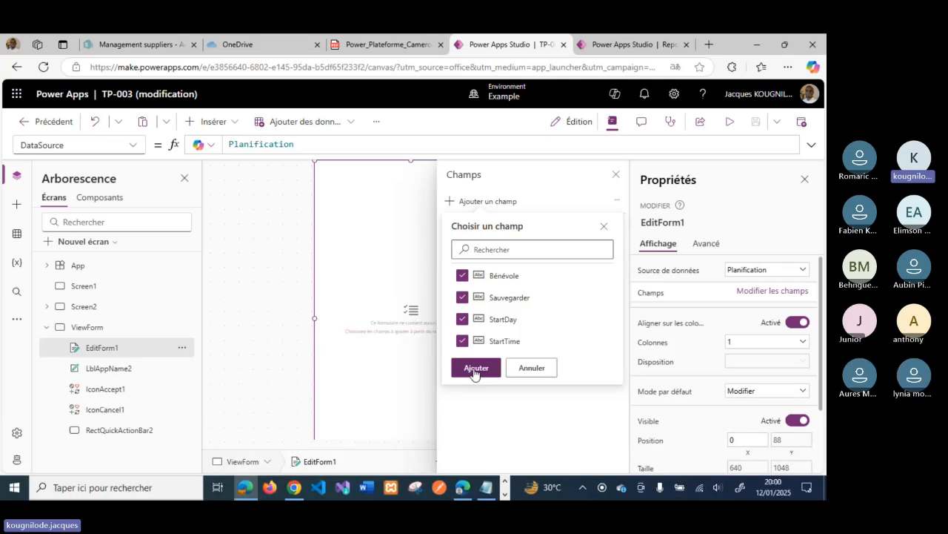
pyautogui.click(475, 369)
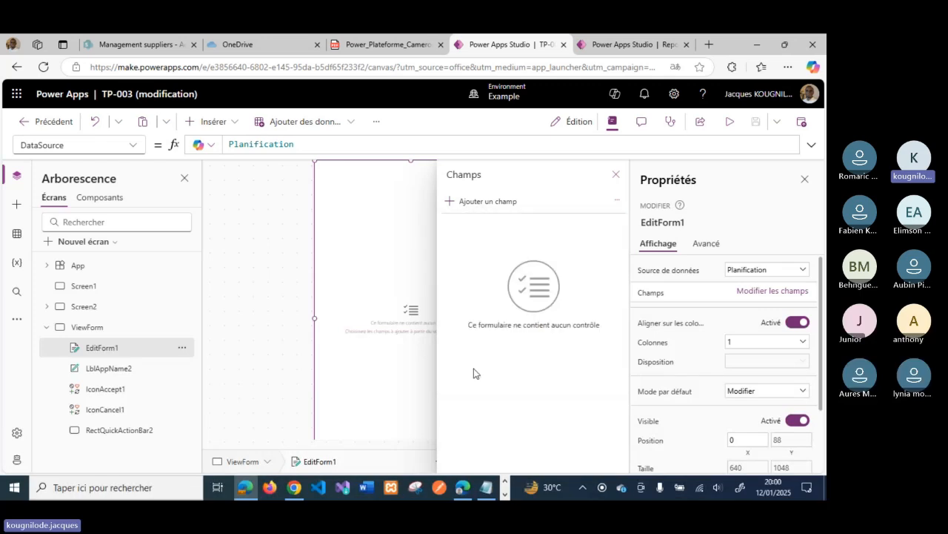
pyautogui.click(616, 181)
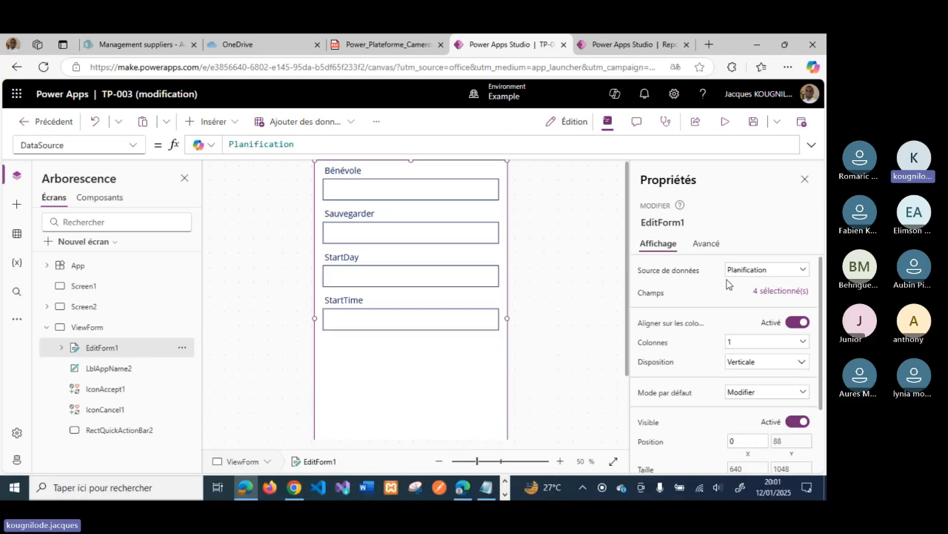
# Review EditForm1's selected fields and its layout, default mode, position, size and border properties
pyautogui.click(772, 292)
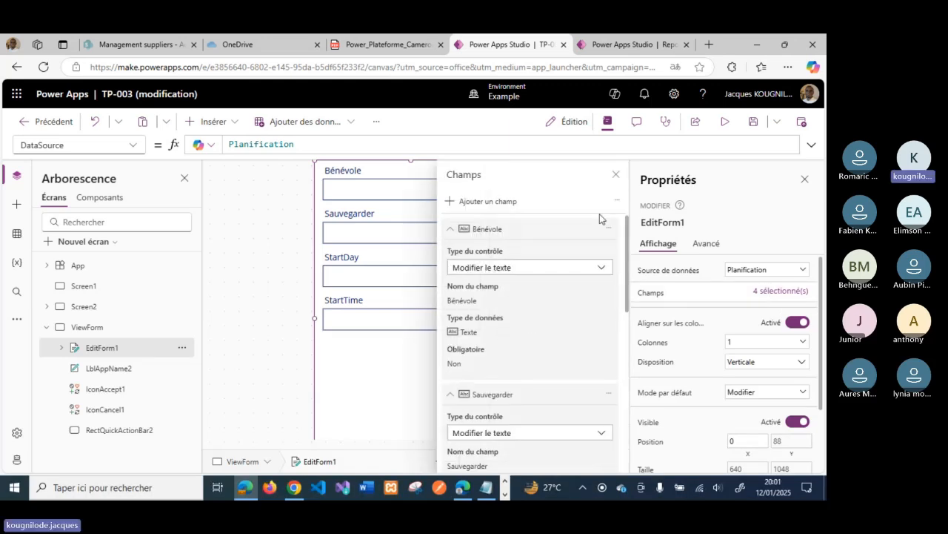
pyautogui.click(615, 175)
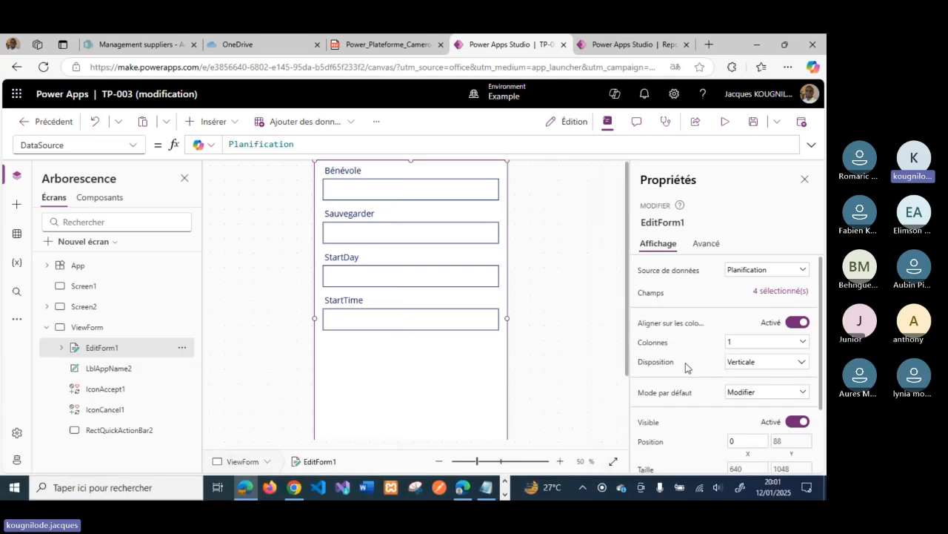
pyautogui.scroll(-3, 685, 362)
pyautogui.scroll(2, 686, 362)
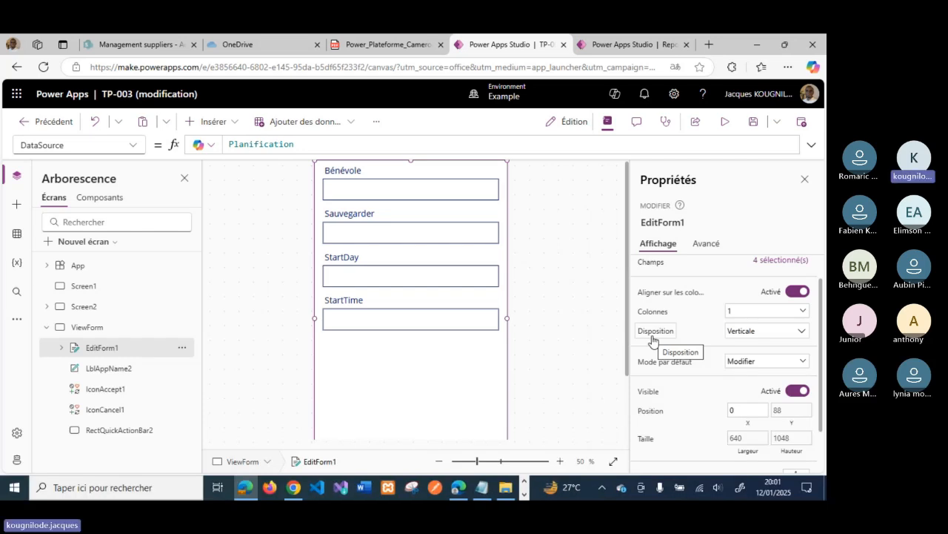
pyautogui.scroll(-1, 652, 370)
pyautogui.scroll(-1, 652, 370)
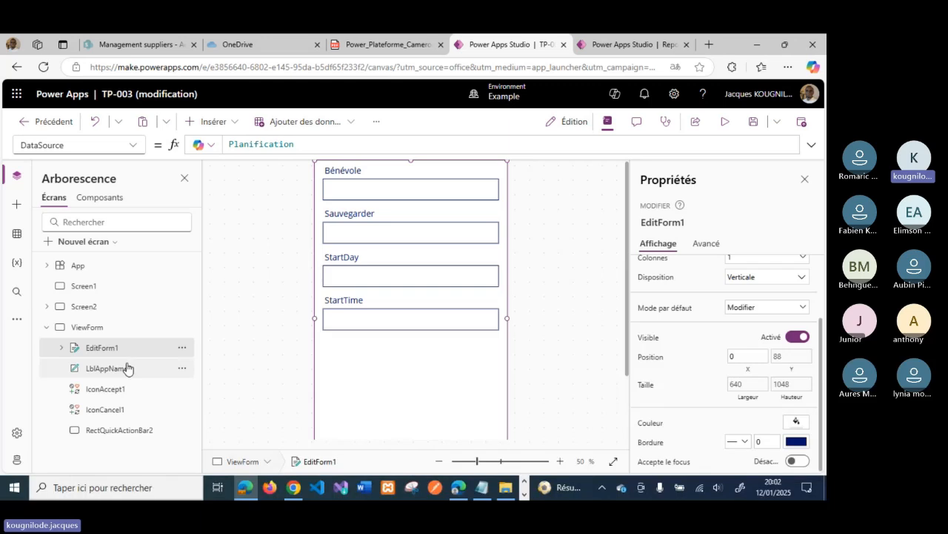
pyautogui.click(325, 149)
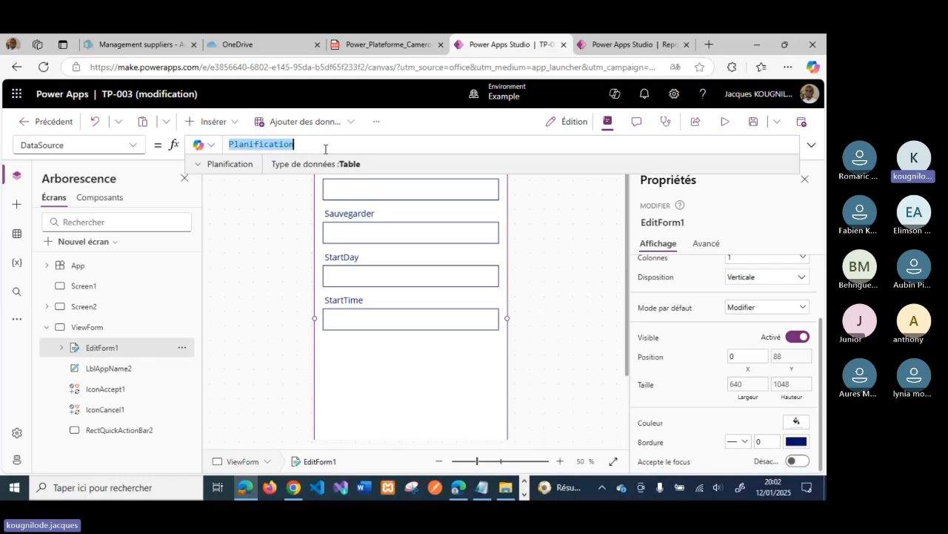
pyautogui.press('BackSpace')
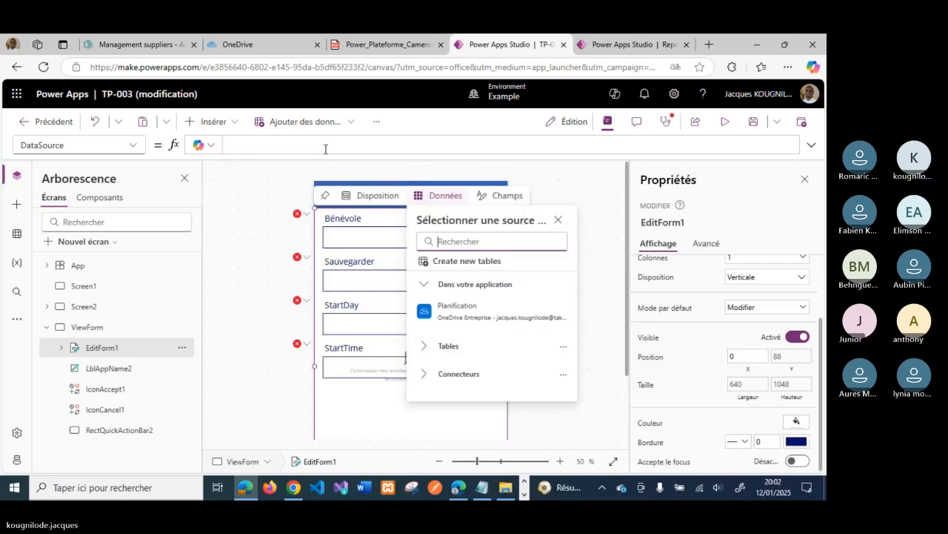
pyautogui.write('B')
pyautogui.press('BackSpace')
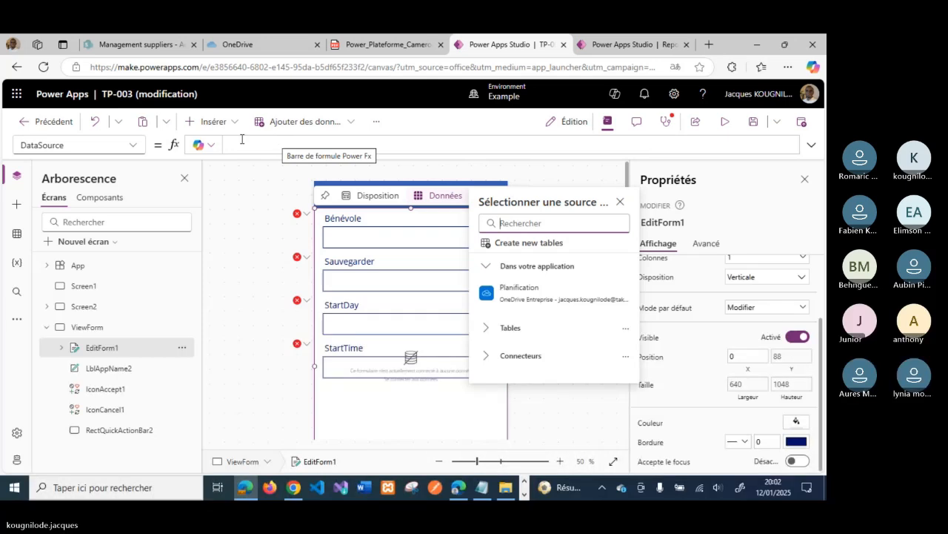
pyautogui.write('BR')
pyautogui.press('BackSpace')
pyautogui.press('BackSpace')
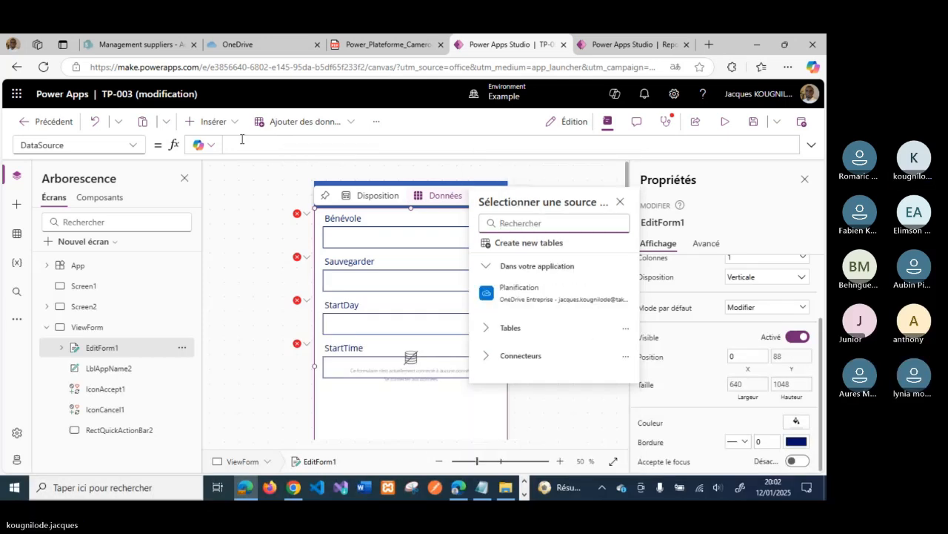
pyautogui.click(620, 201)
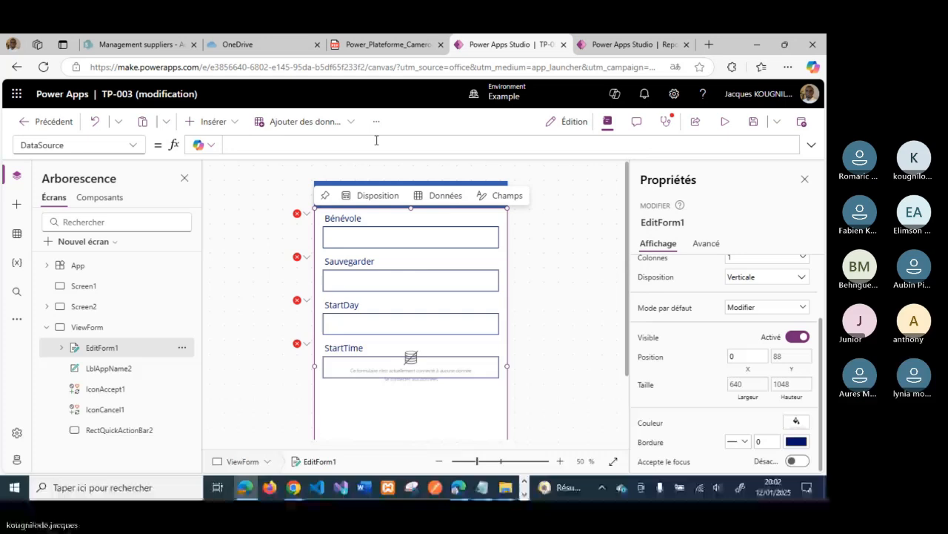
pyautogui.click(94, 121)
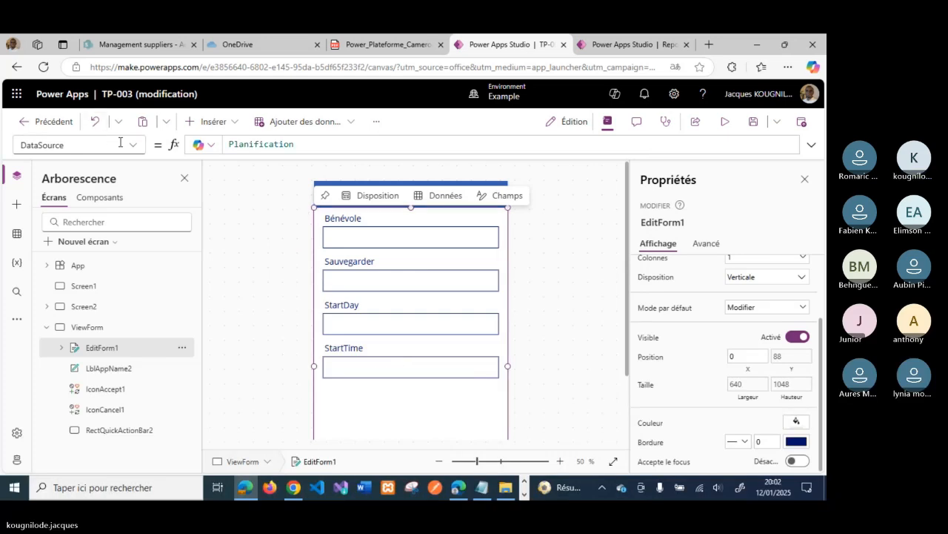
# Set EditForm1's Item property to BrowseGallery1.Selected
pyautogui.click(103, 138)
pyautogui.scroll(-2, 53, 326)
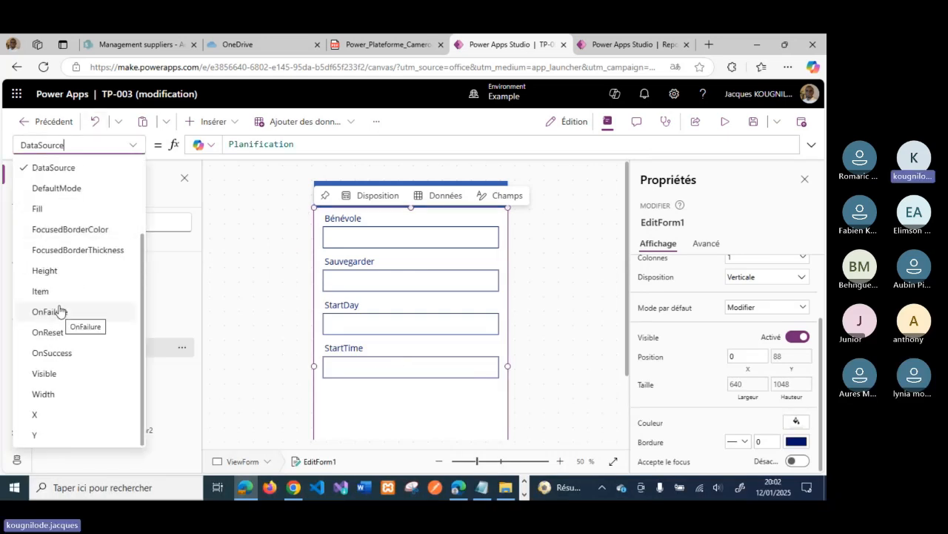
pyautogui.click(59, 297)
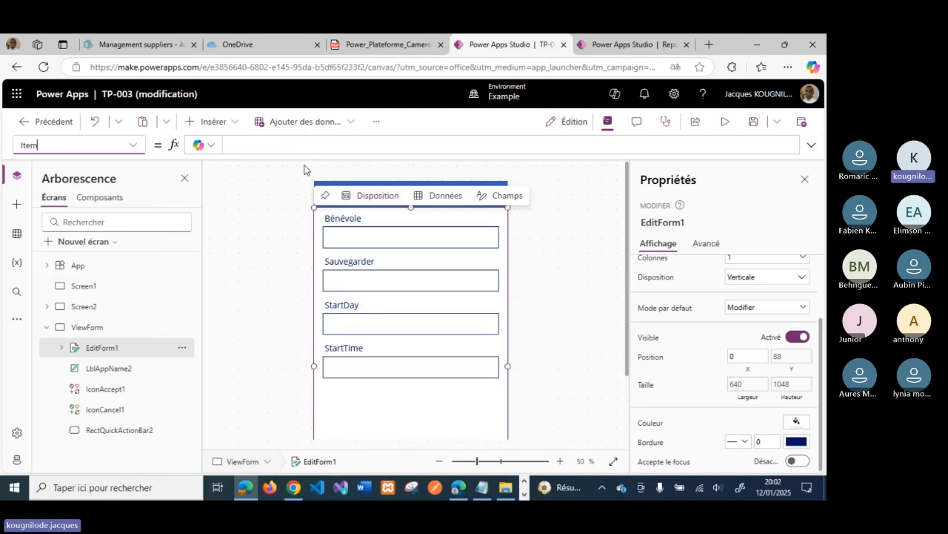
pyautogui.click(290, 144)
pyautogui.write('BR')
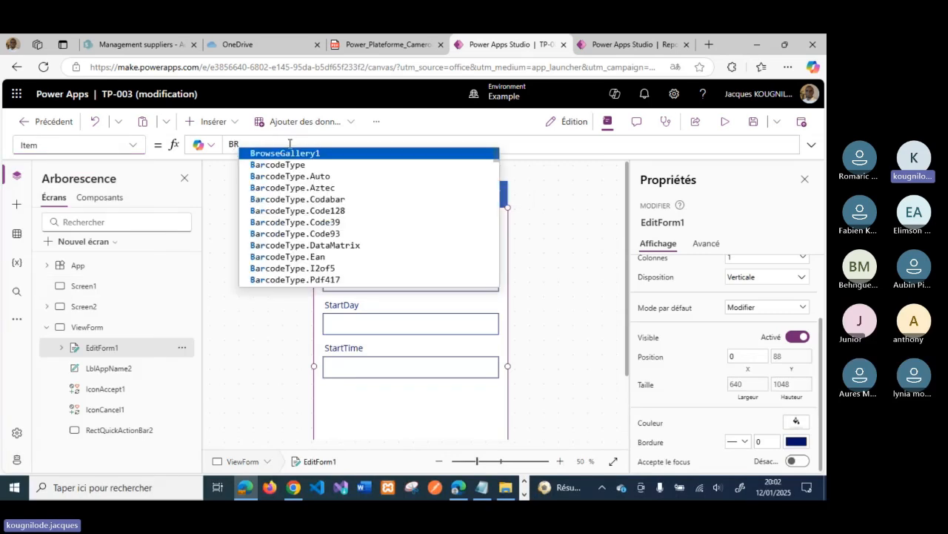
pyautogui.press('Tab')
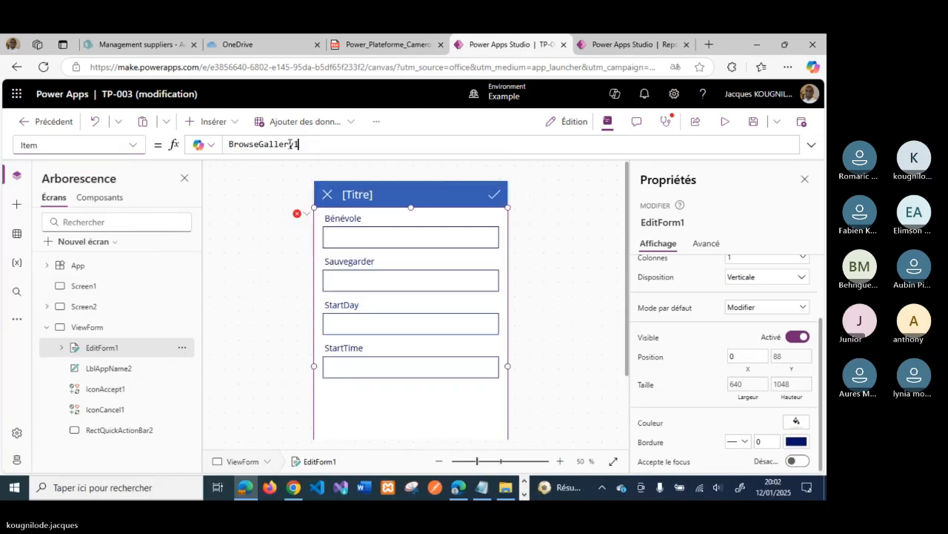
pyautogui.write('.')
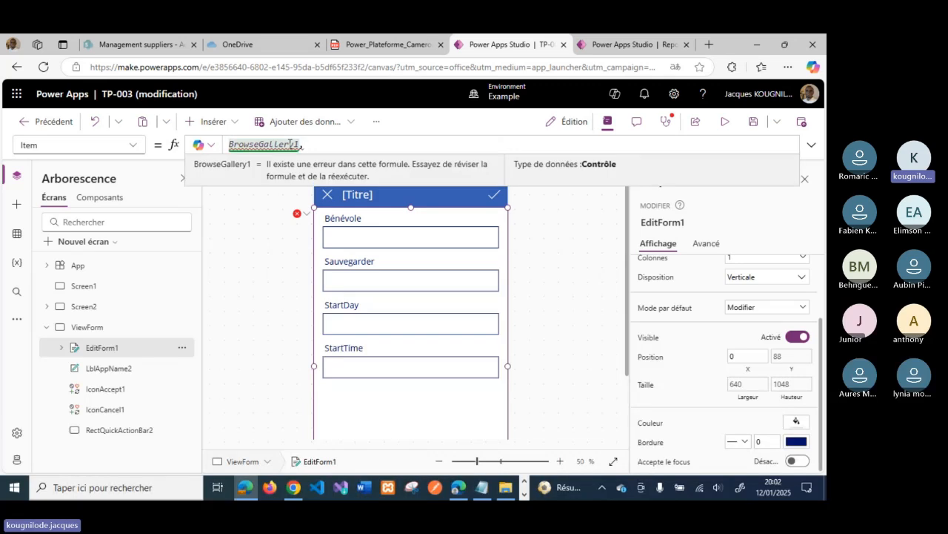
pyautogui.press('BackSpace')
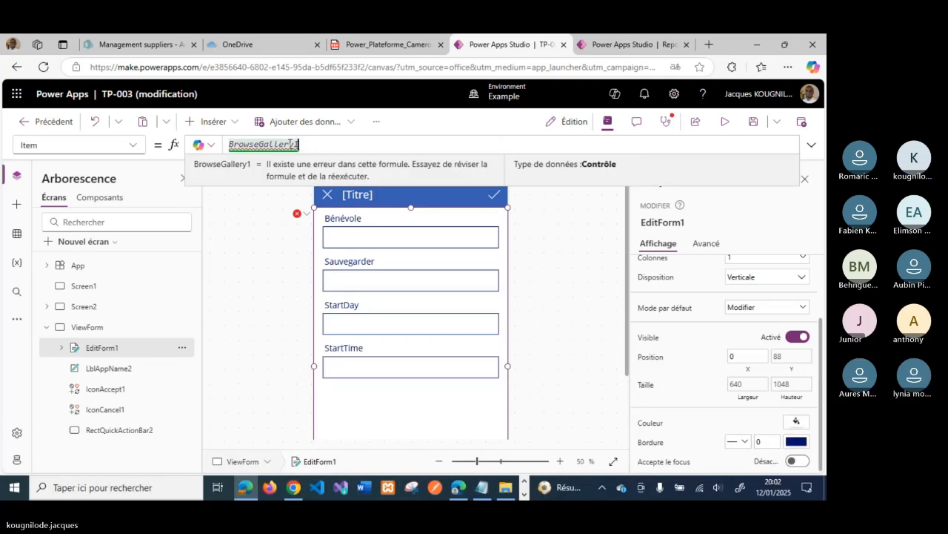
pyautogui.write('.')
pyautogui.press('Tab')
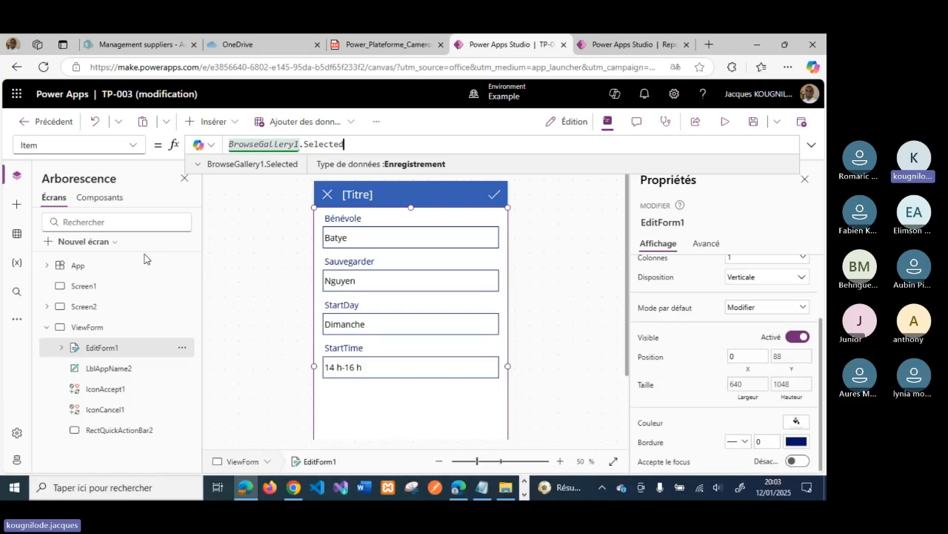
# Change BrowseGallery1's layout on Screen2 to "Titre, sous-titre et corps"
pyautogui.click(107, 314)
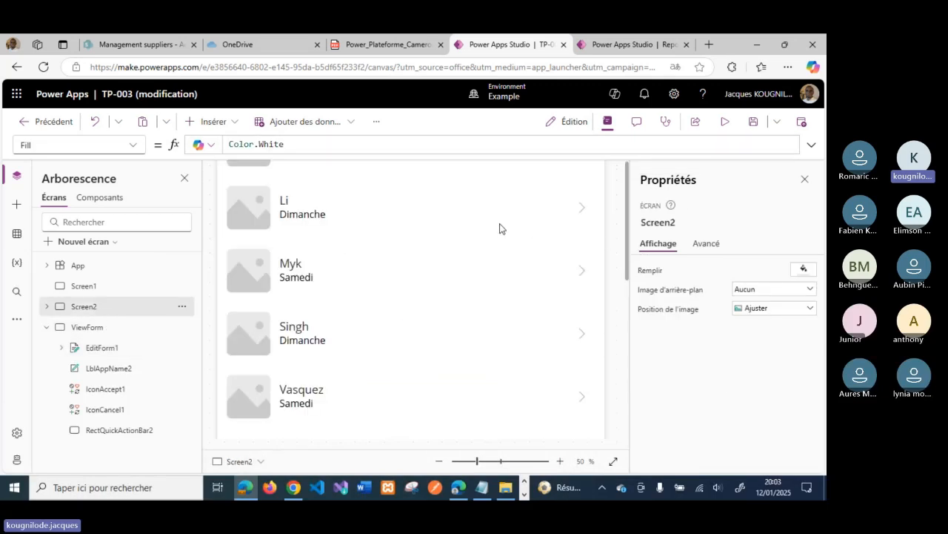
pyautogui.click(47, 307)
pyautogui.click(122, 329)
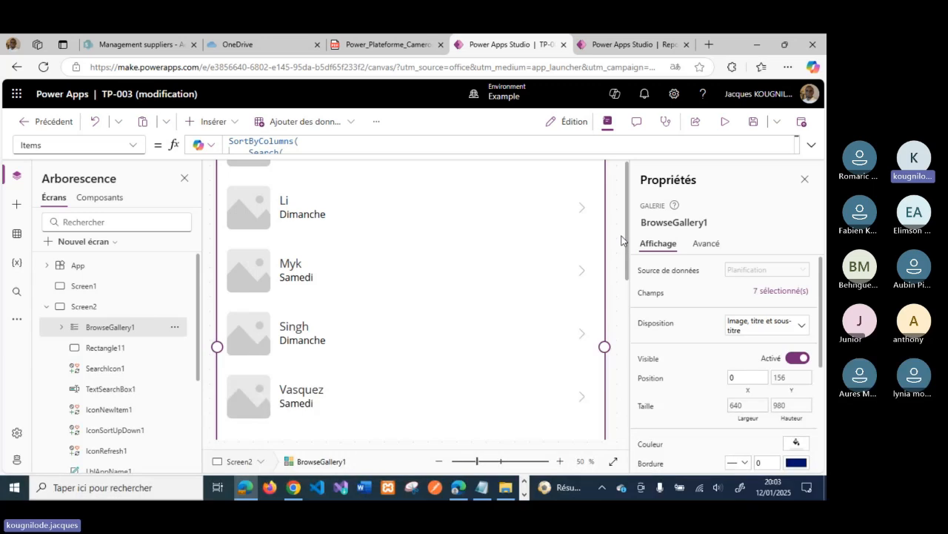
pyautogui.click(800, 333)
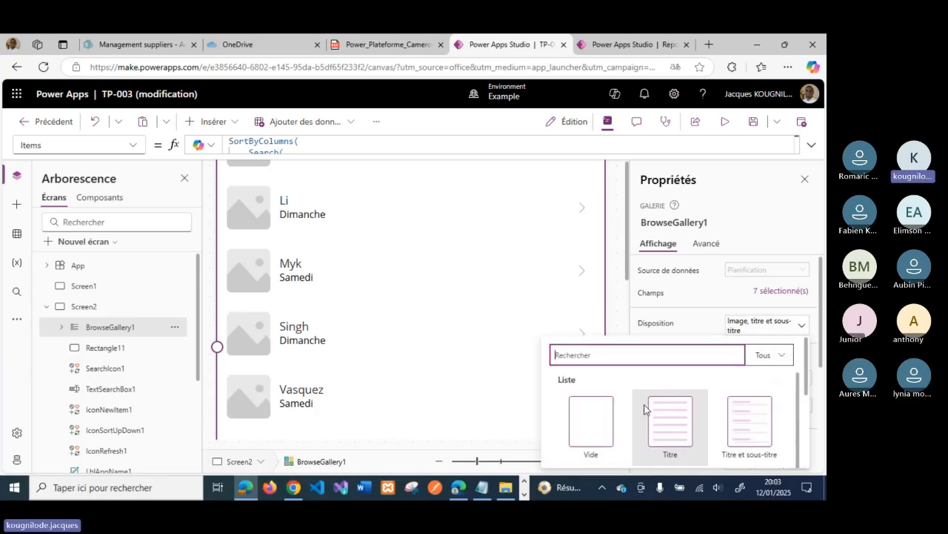
pyautogui.scroll(-3, 644, 409)
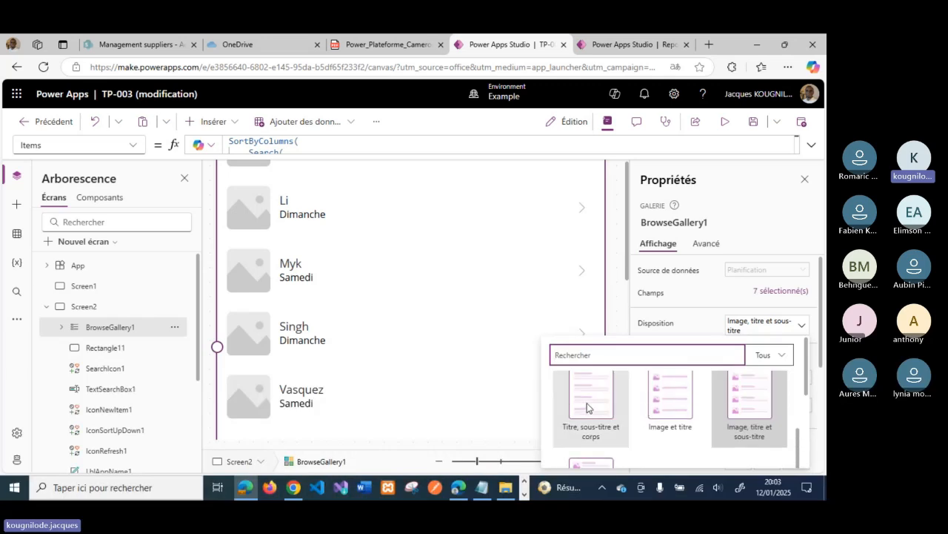
pyautogui.click(586, 407)
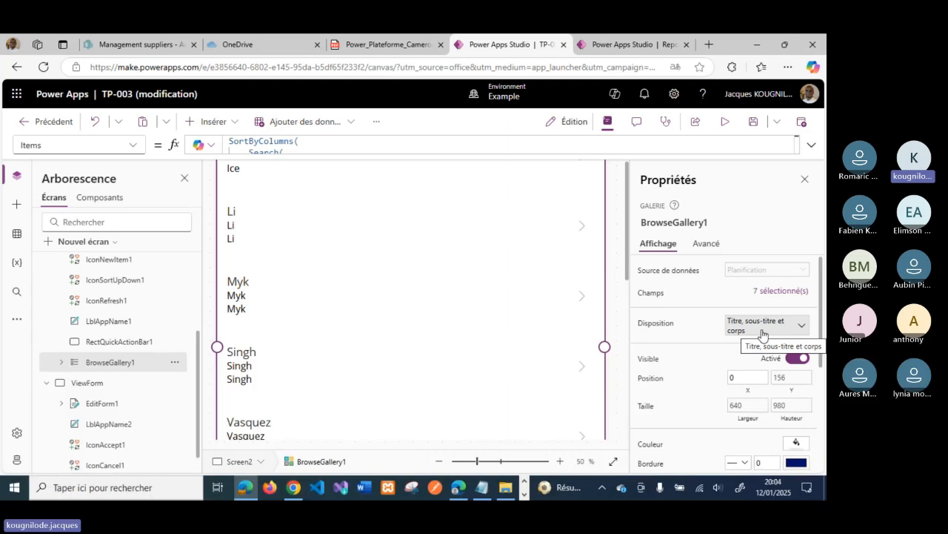
# Examine BrowseGallery1's full Items formula, its display properties and its place among the Screen2 controls
pyautogui.click(811, 149)
pyautogui.scroll(-3, 565, 165)
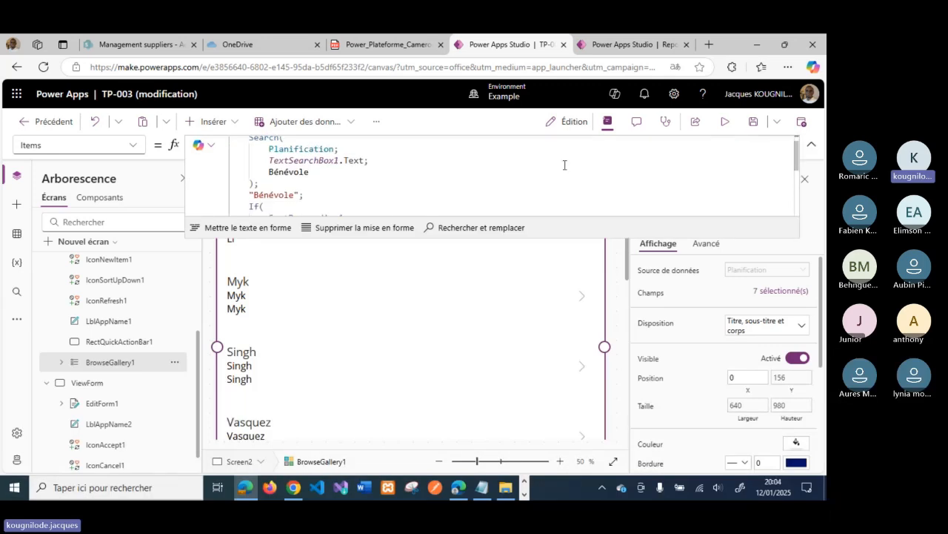
pyautogui.scroll(3, 565, 164)
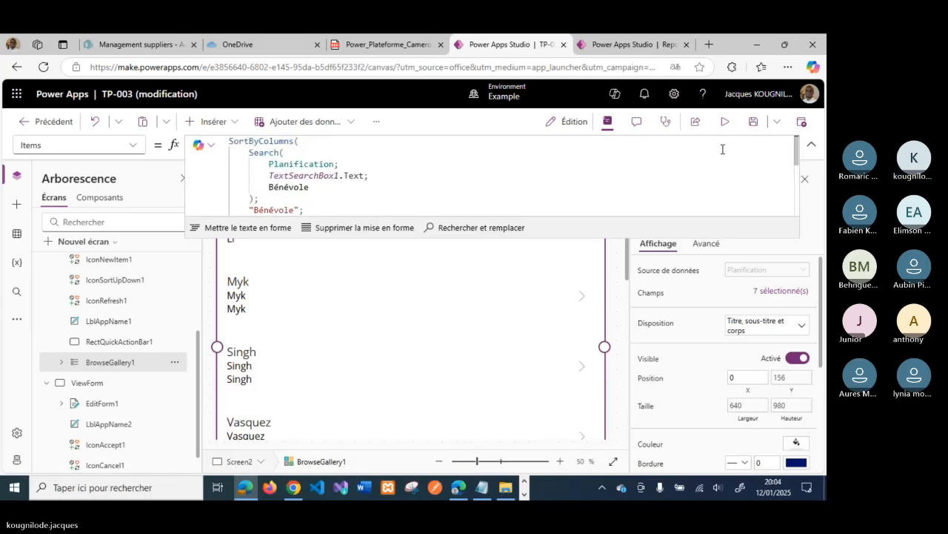
pyautogui.click(809, 149)
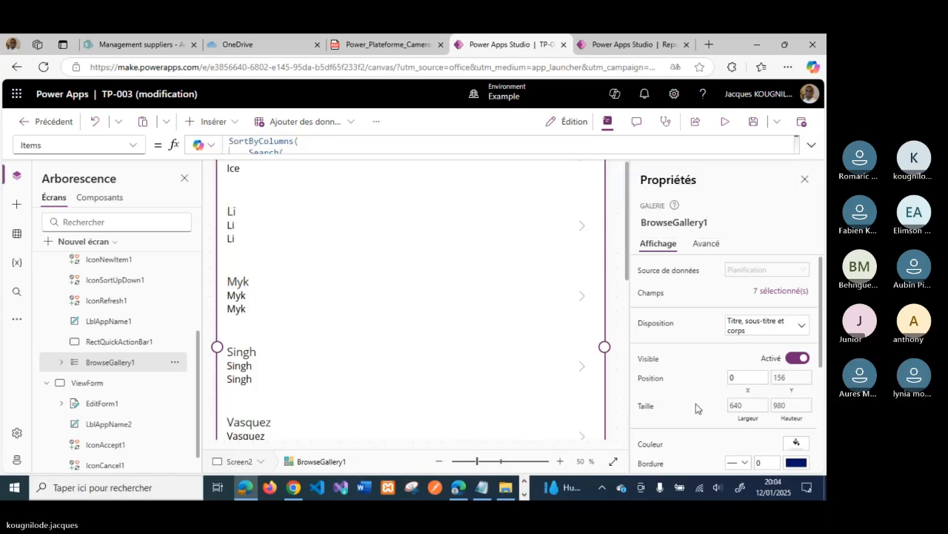
pyautogui.scroll(-1, 695, 403)
pyautogui.scroll(-3, 696, 403)
pyautogui.scroll(4, 696, 406)
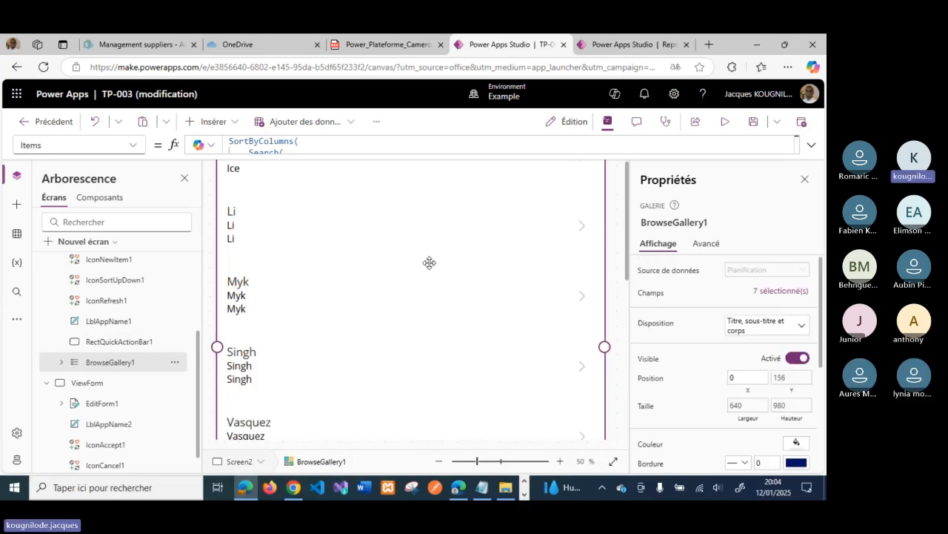
pyautogui.scroll(4, 111, 311)
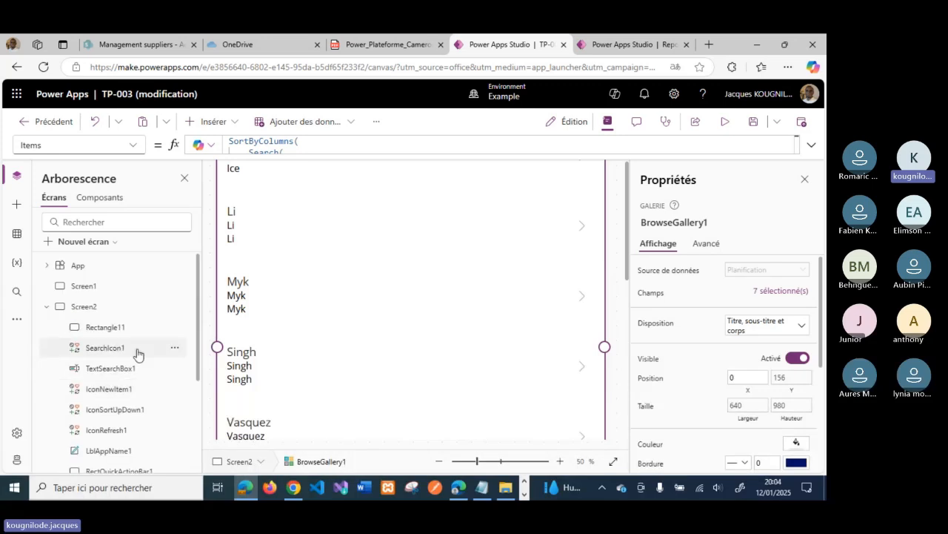
pyautogui.scroll(-3, 137, 354)
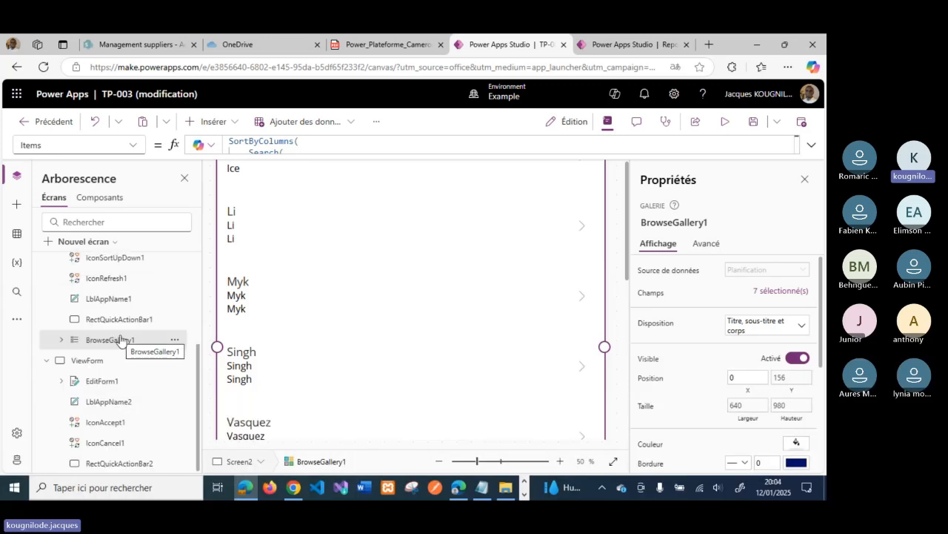
# Review the Fill formula of the ViewForm screen and the Item formula of its EditForm1
pyautogui.click(110, 360)
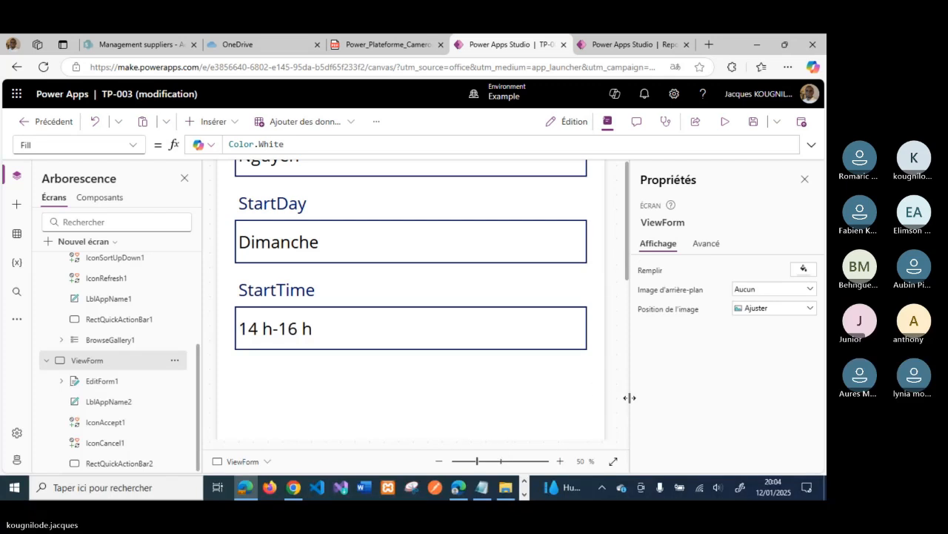
pyautogui.click(812, 145)
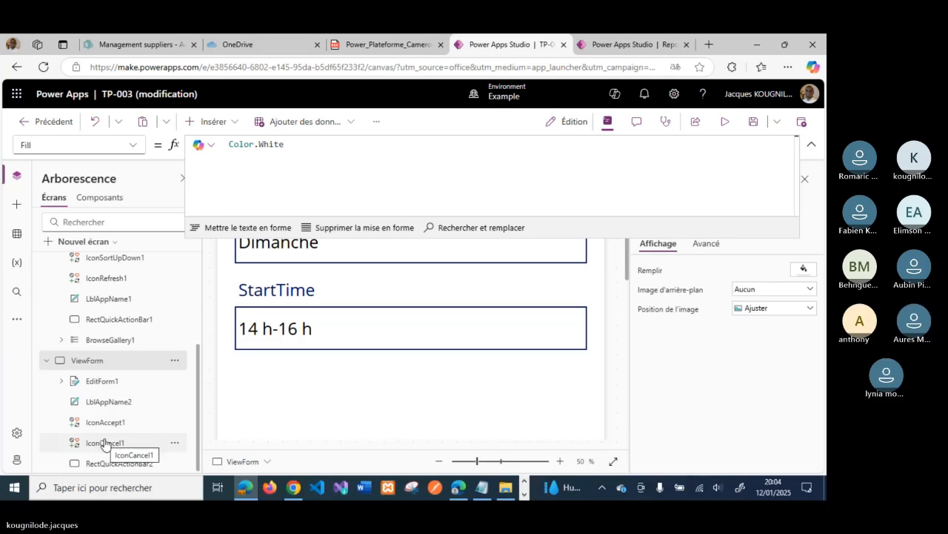
pyautogui.click(109, 381)
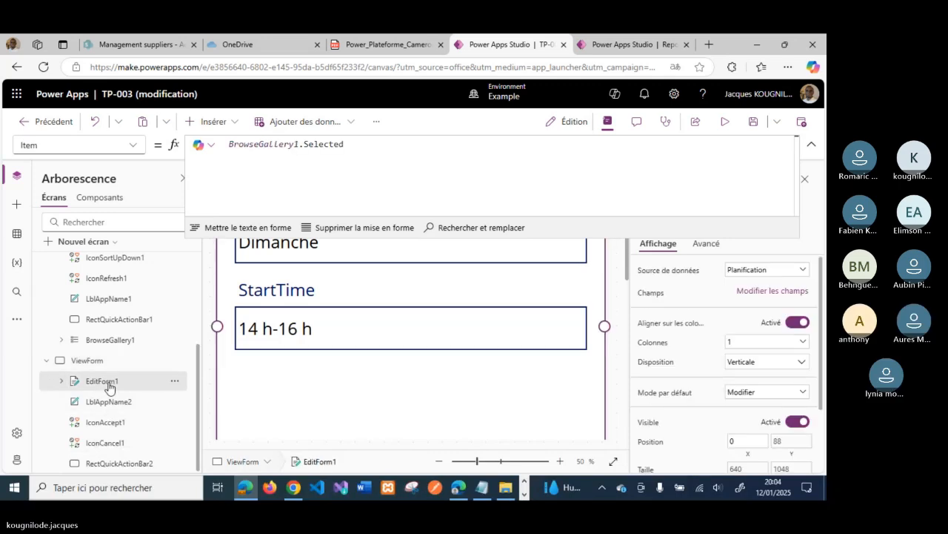
pyautogui.click(378, 187)
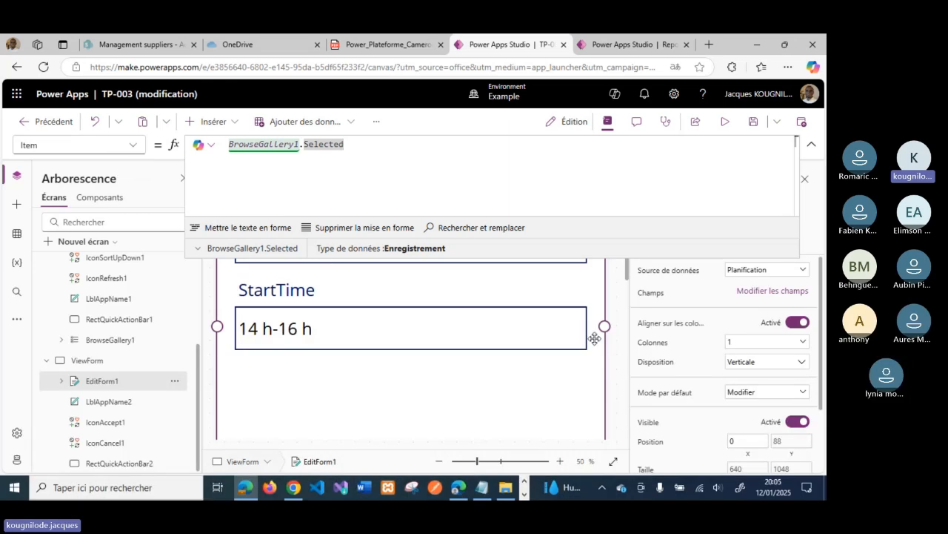
pyautogui.click(619, 329)
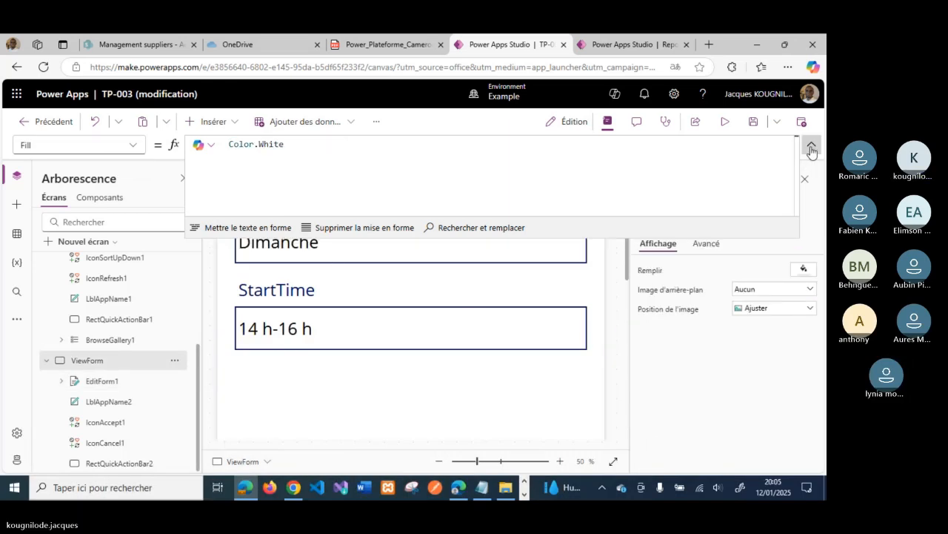
pyautogui.click(811, 149)
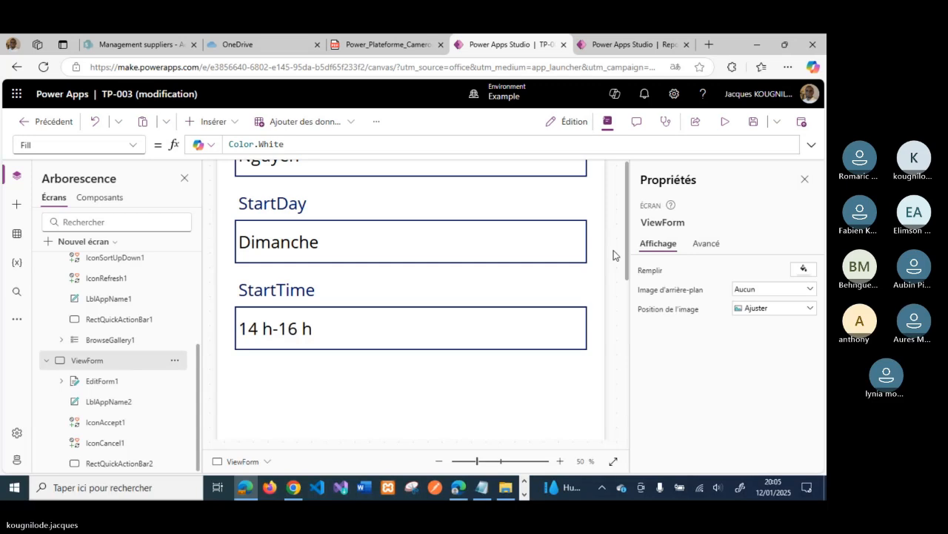
# Set the text of the ViewForm header label LblAppName2 to "Changes Records"
pyautogui.moveTo(486, 464); pyautogui.dragTo(468, 461)
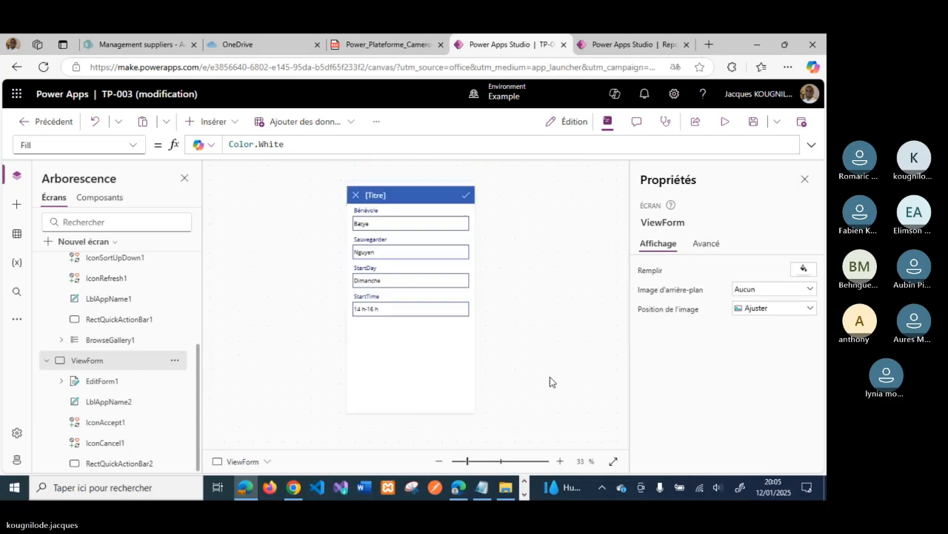
pyautogui.click(376, 193)
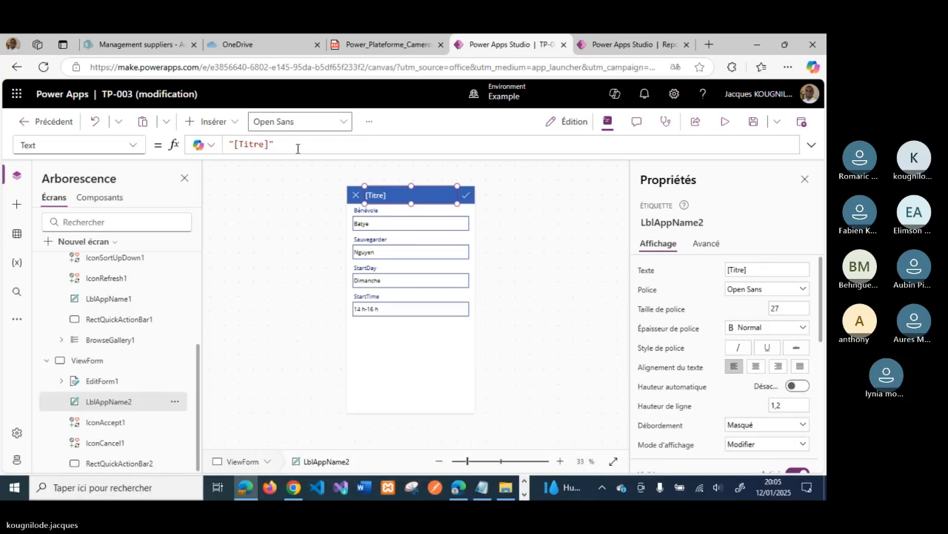
pyautogui.click(269, 145)
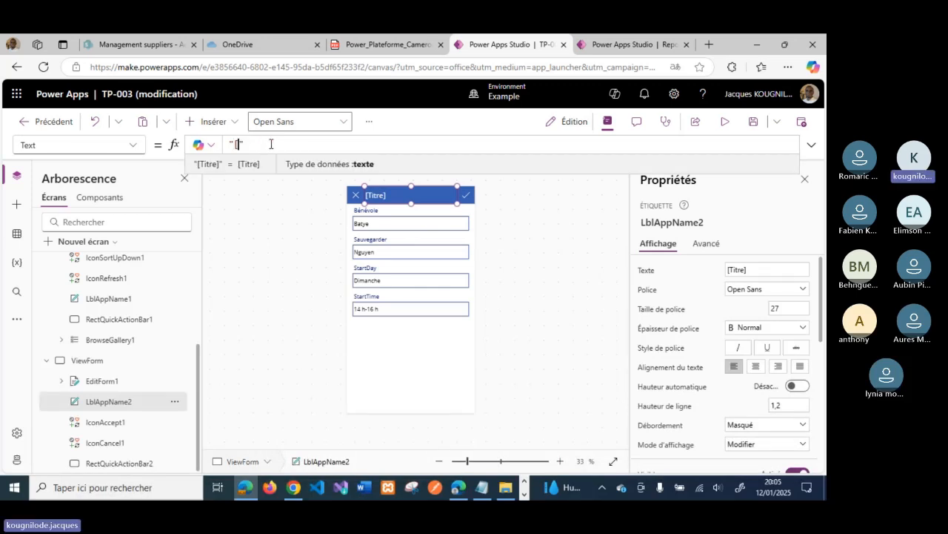
pyautogui.press('BackSpace')
pyautogui.press('BackSpace')
pyautogui.press('BackSpace')
pyautogui.press('BackSpace')
pyautogui.press('BackSpace')
pyautogui.press('BackSpace')
pyautogui.press('BackSpace')
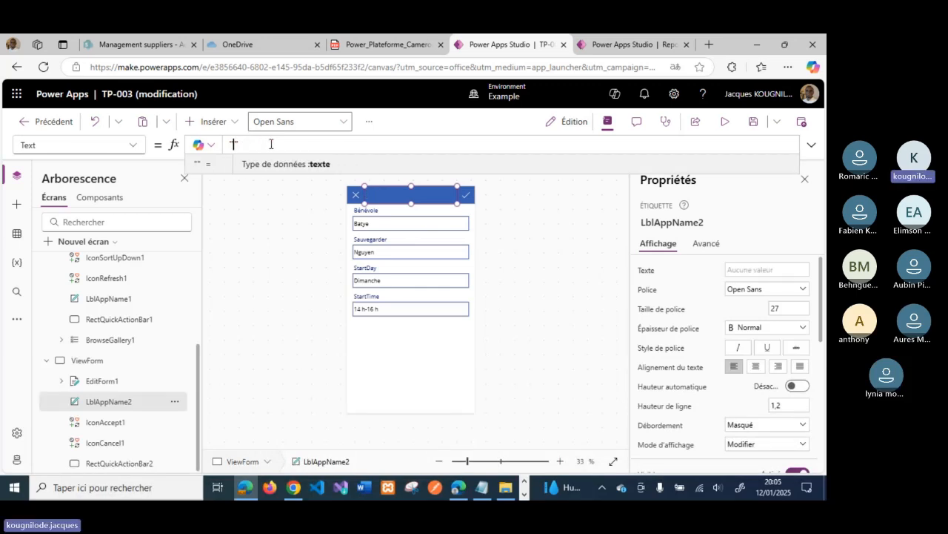
pyautogui.write('""')
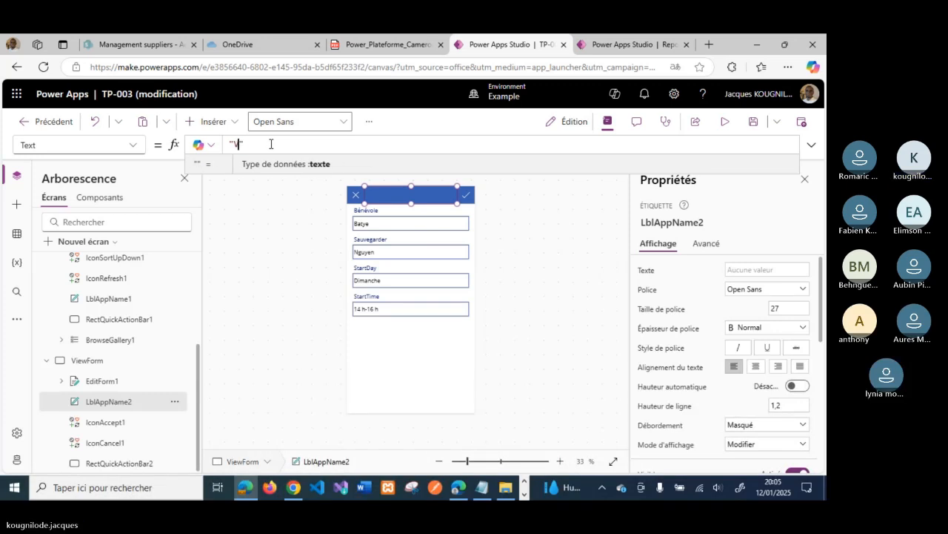
pyautogui.write('Vi')
pyautogui.press('BackSpace')
pyautogui.press('BackSpace')
pyautogui.write('Changes F')
pyautogui.write('ecords')
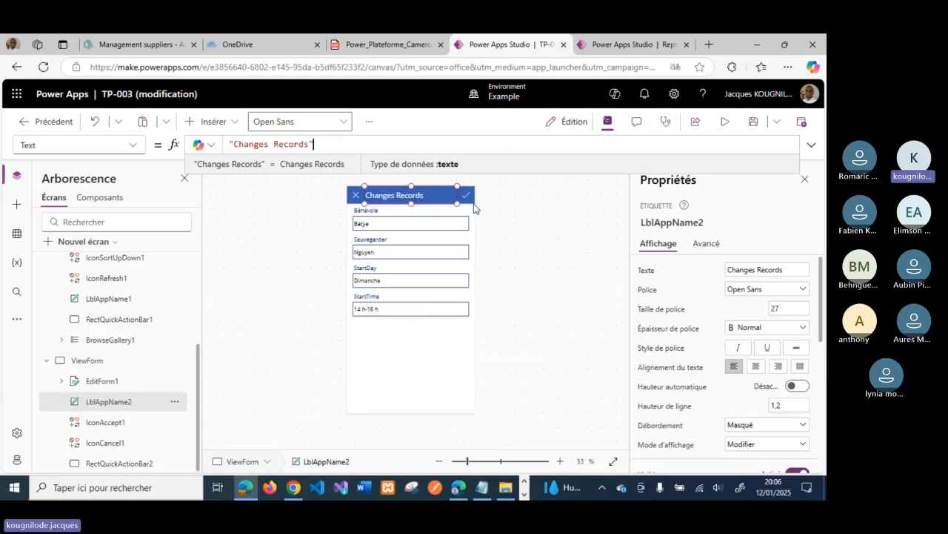
pyautogui.click(531, 221)
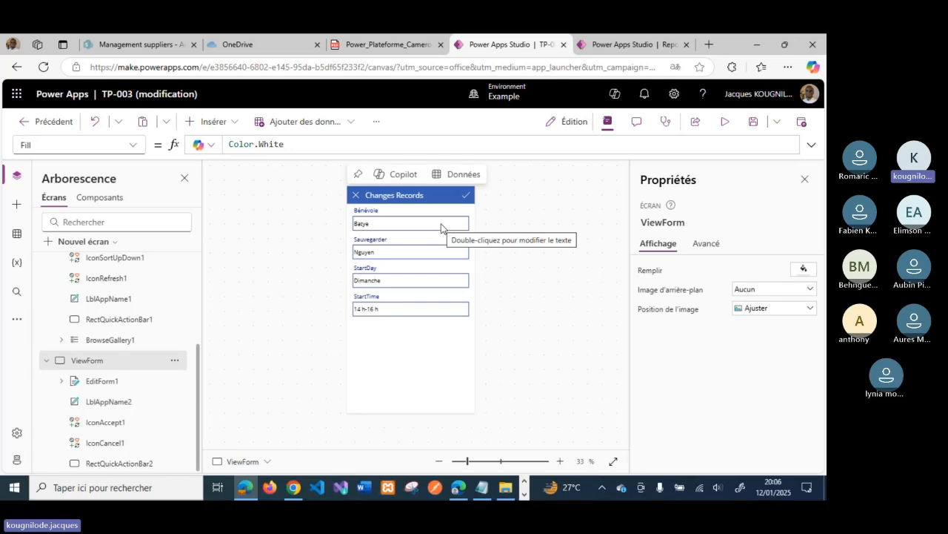
# Delete the empty Screen1 from the app
pyautogui.scroll(3, 126, 326)
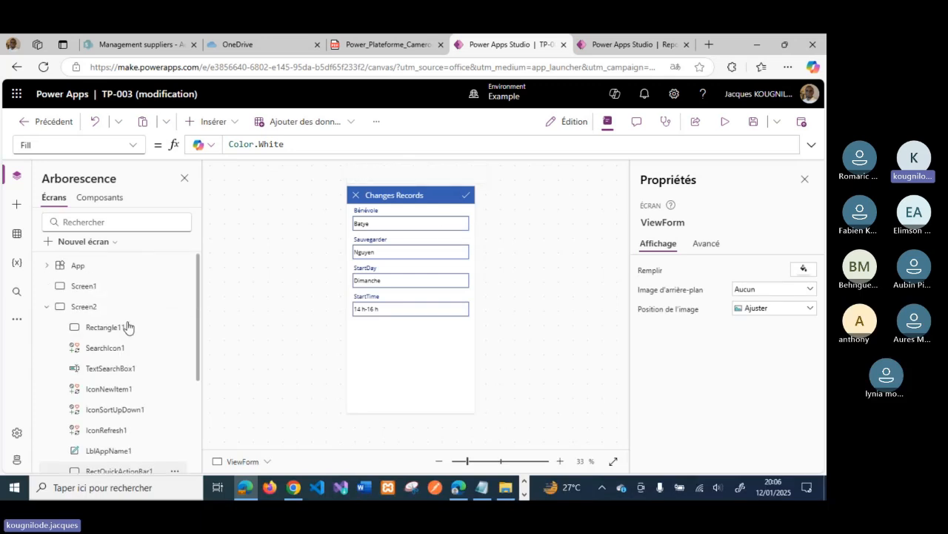
pyautogui.click(109, 288)
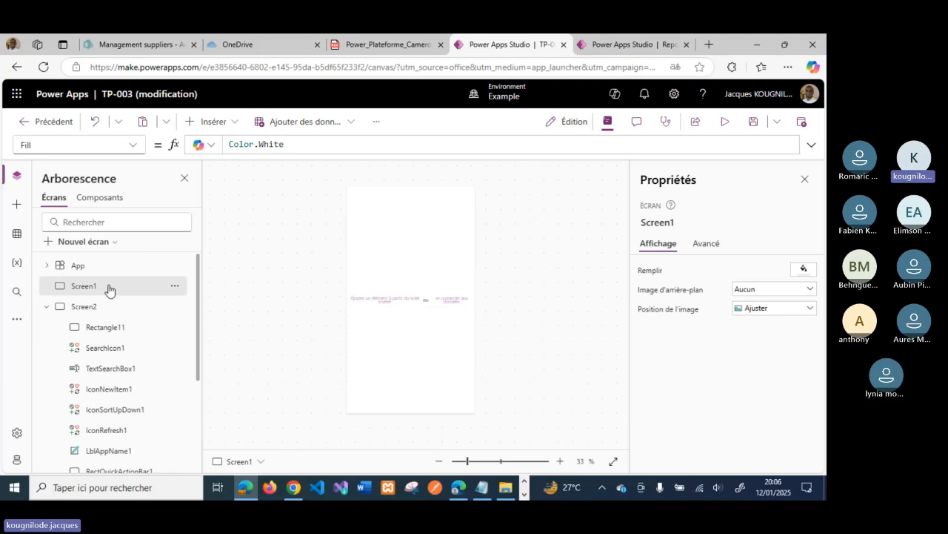
pyautogui.click(175, 286)
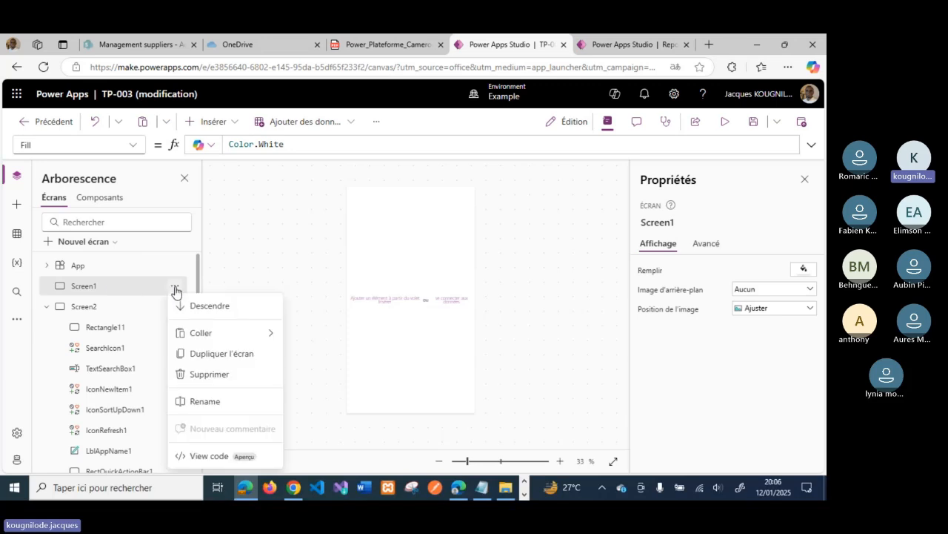
pyautogui.click(193, 372)
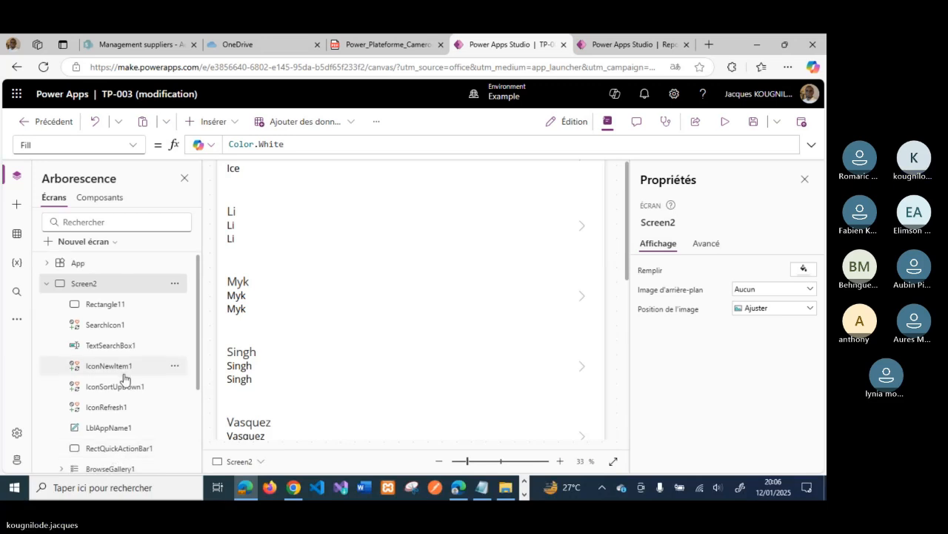
pyautogui.scroll(-2, 137, 323)
pyautogui.scroll(2, 138, 326)
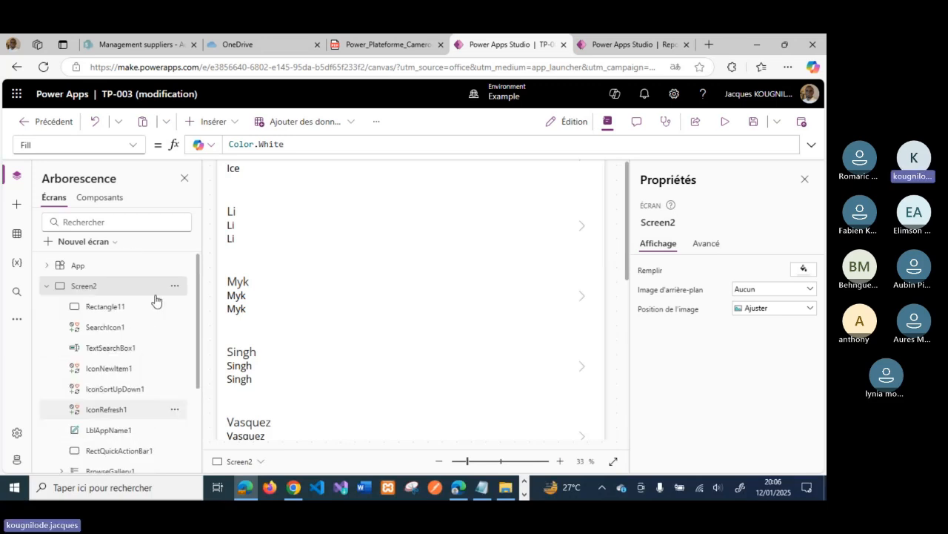
pyautogui.click(175, 286)
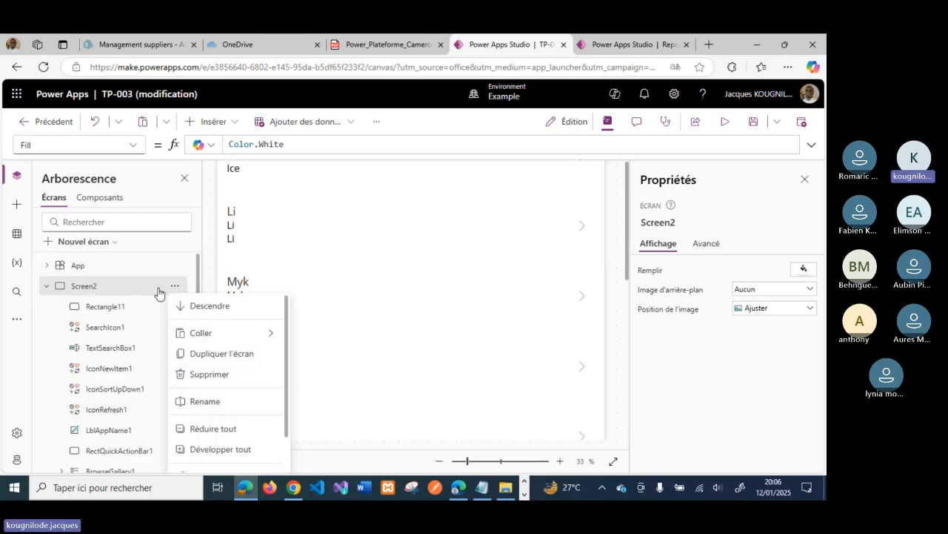
pyautogui.click(176, 287)
pyautogui.click(177, 287)
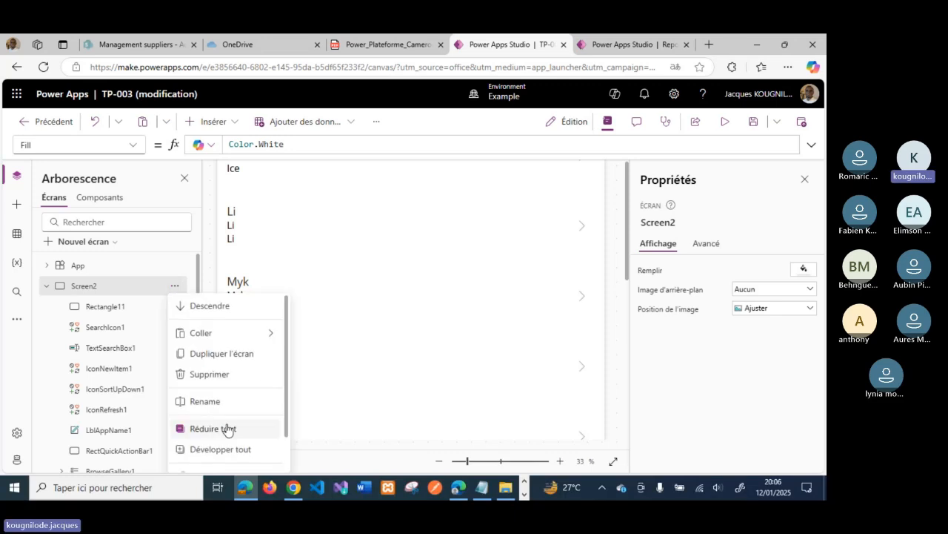
pyautogui.click(221, 400)
pyautogui.press('BackSpace')
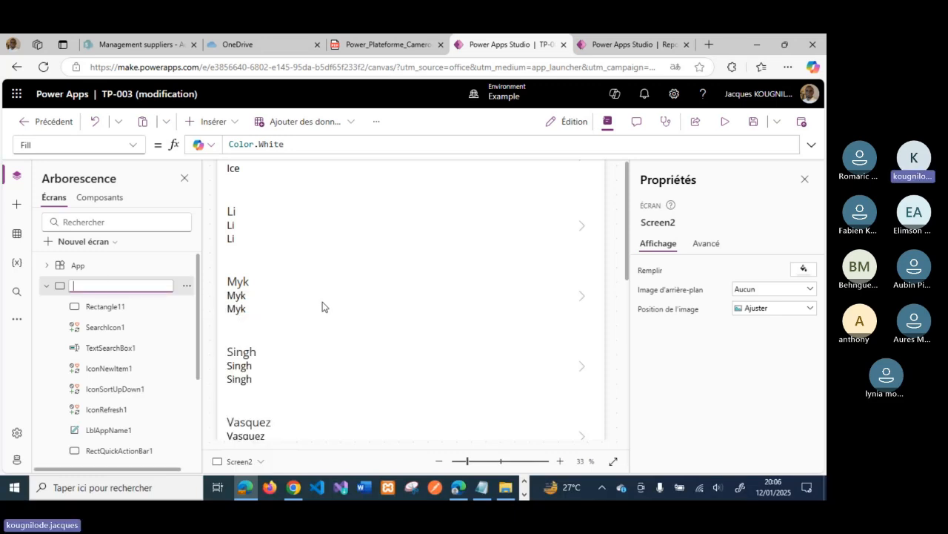
pyautogui.click(101, 393)
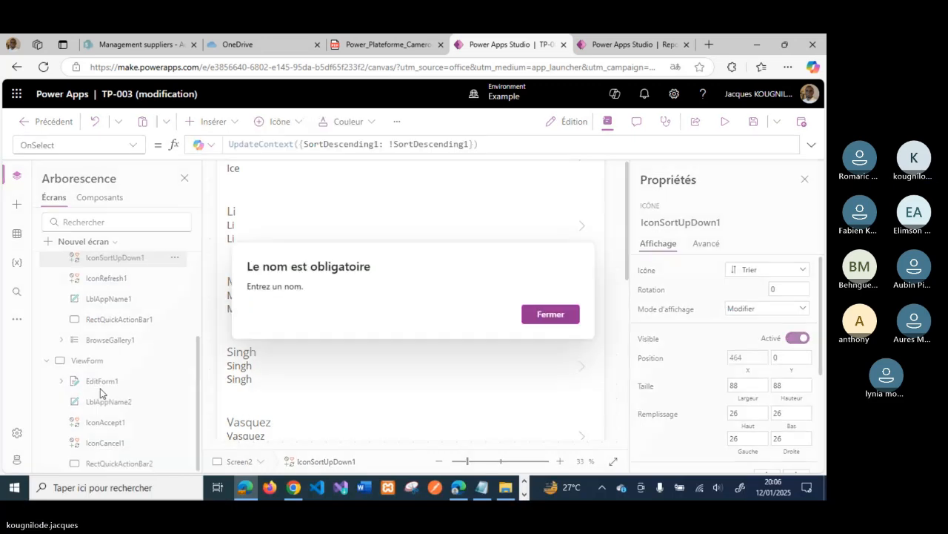
pyautogui.click(550, 319)
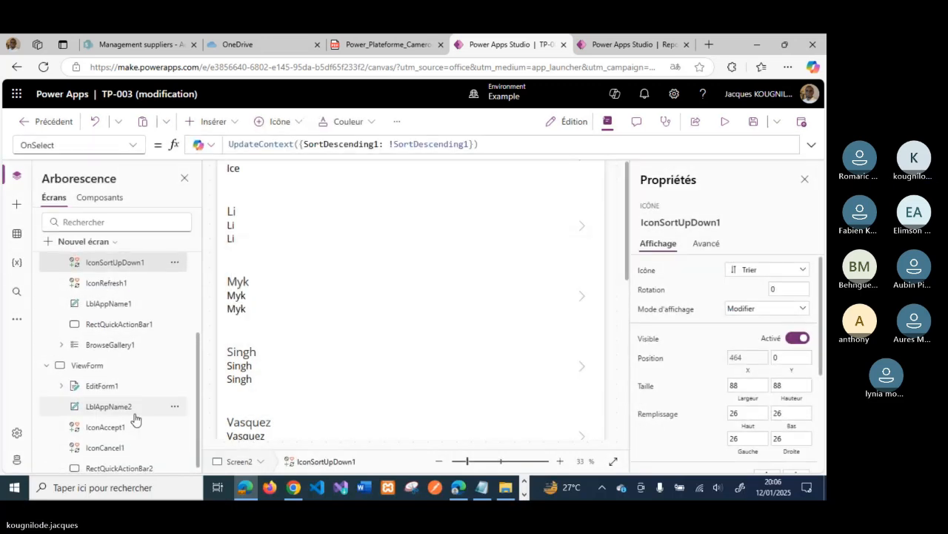
# Rename the Screen2 screen as ListRecords
pyautogui.scroll(3, 136, 415)
pyautogui.click(143, 286)
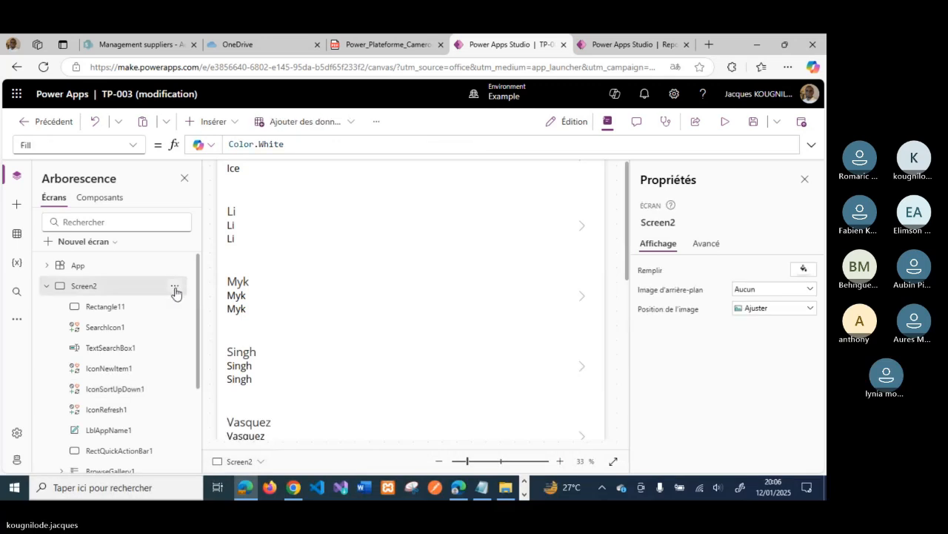
pyautogui.click(175, 285)
pyautogui.click(205, 401)
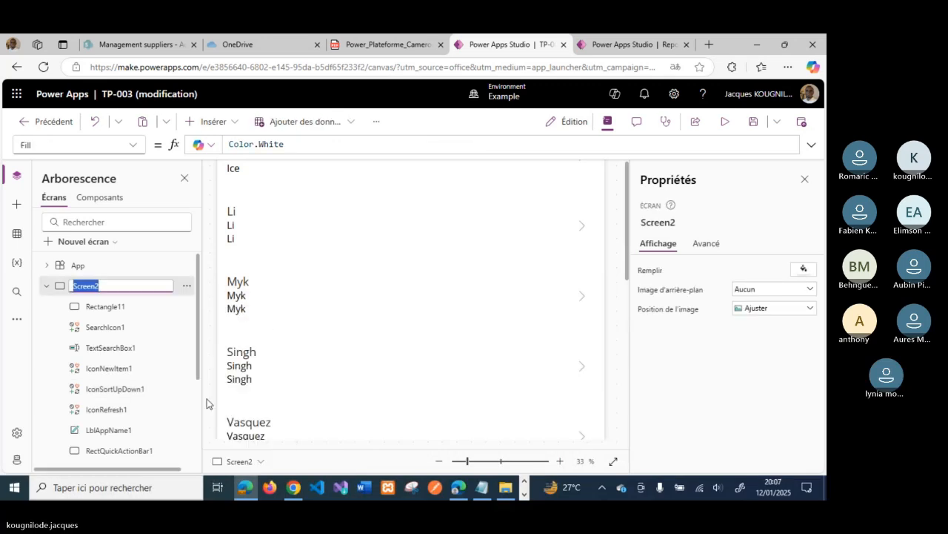
pyautogui.write('List')
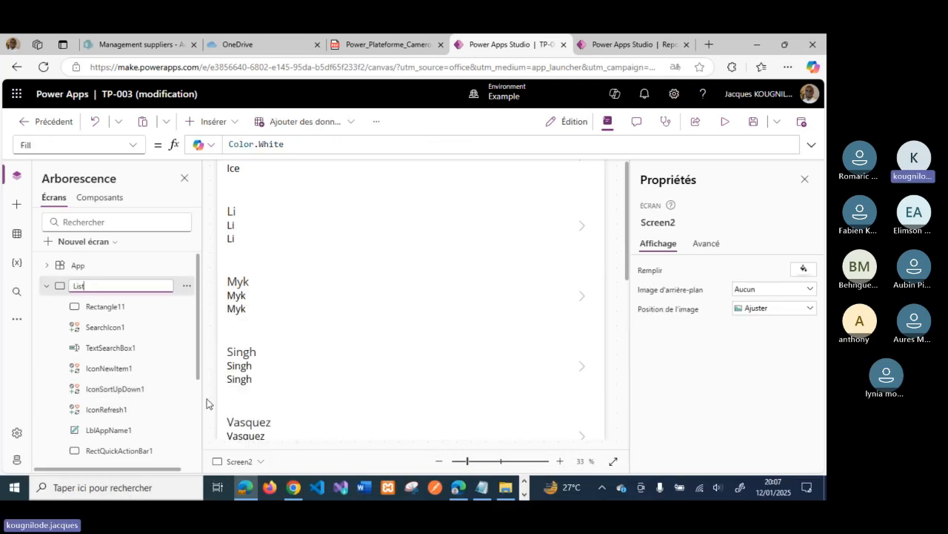
pyautogui.write('Records')
pyautogui.press('Return')
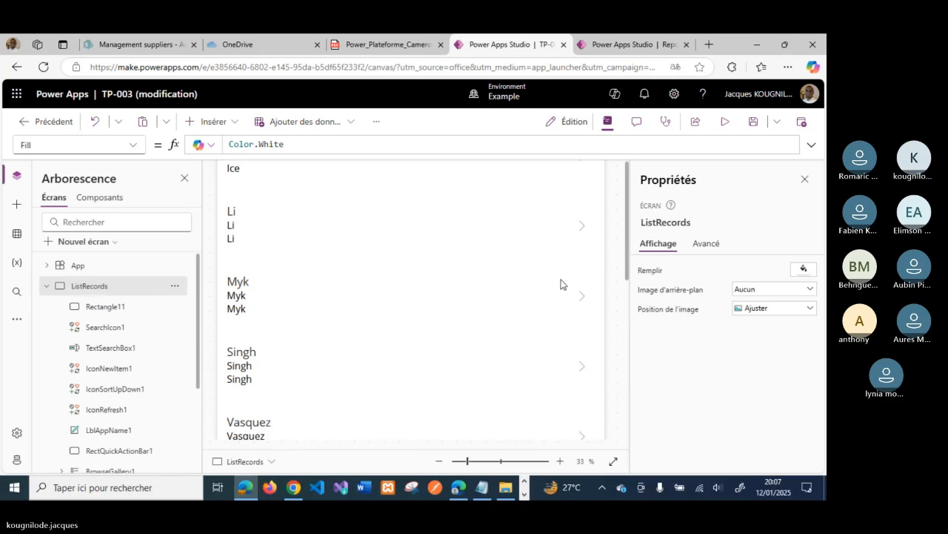
# Preview the app from the ListRecords screen and test the refresh icon in the Records header
pyautogui.scroll(-3, 141, 398)
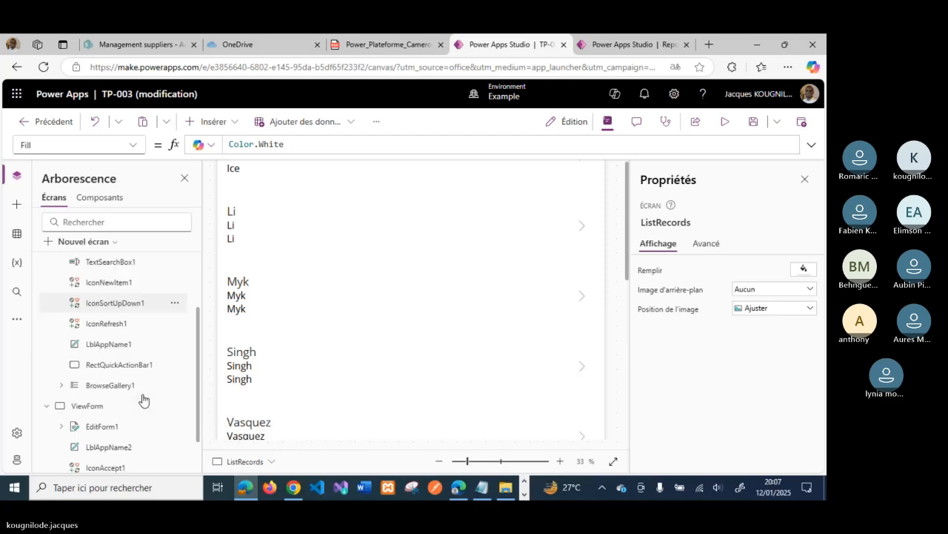
pyautogui.click(121, 343)
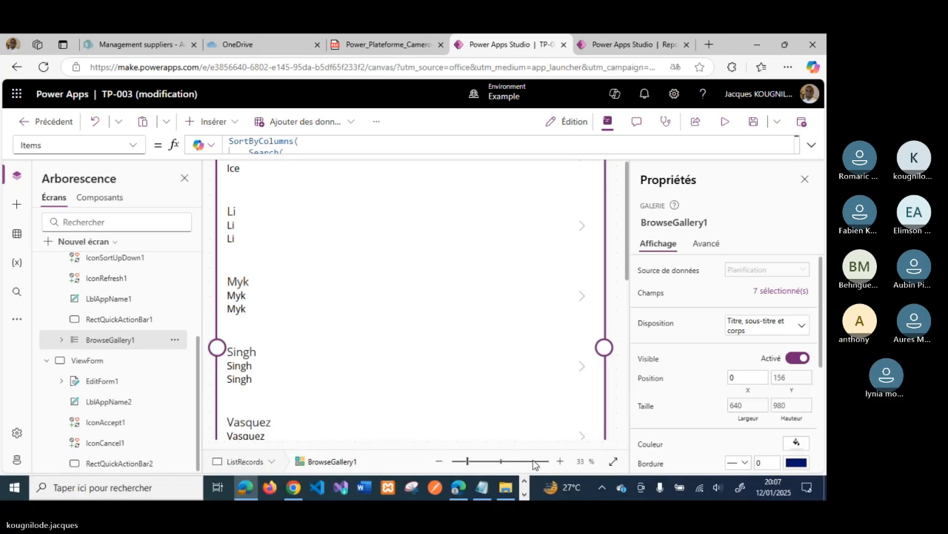
pyautogui.click(479, 466)
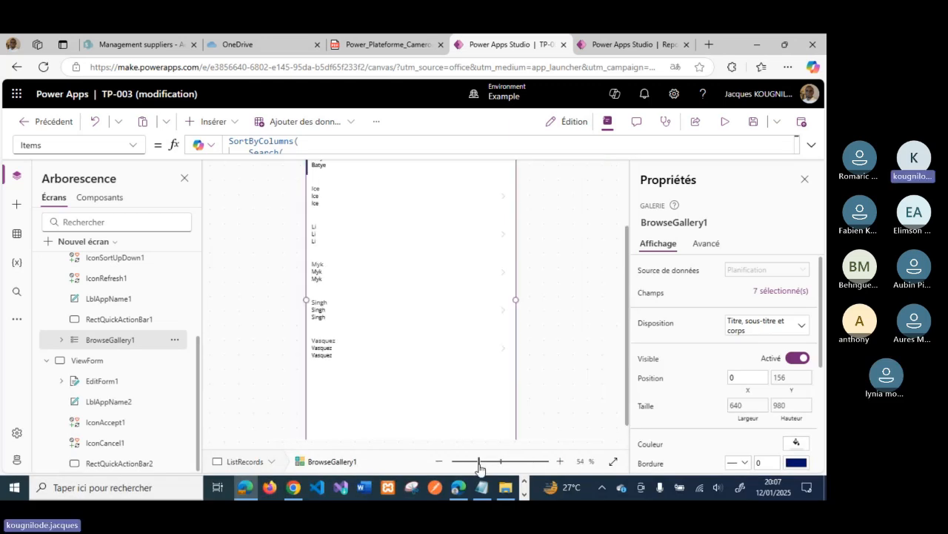
pyautogui.scroll(2, 458, 312)
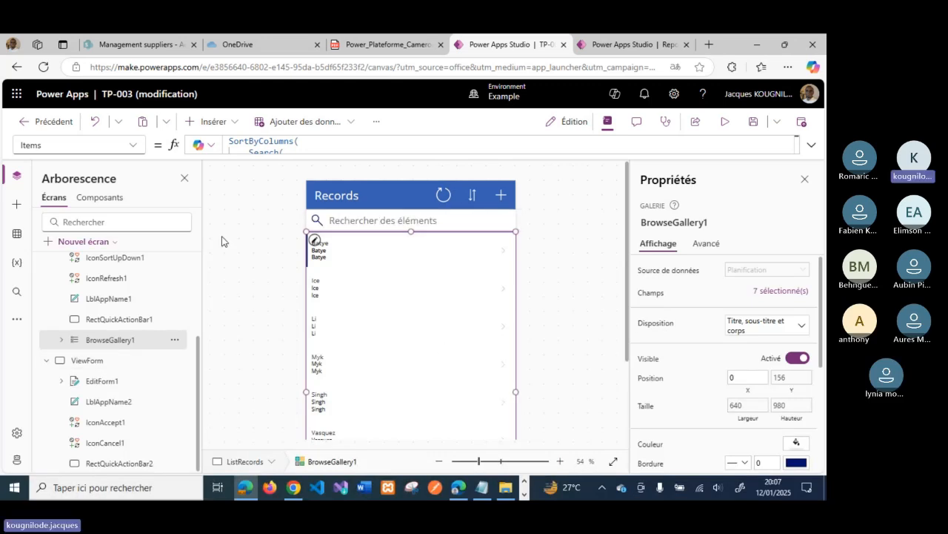
pyautogui.click(444, 192)
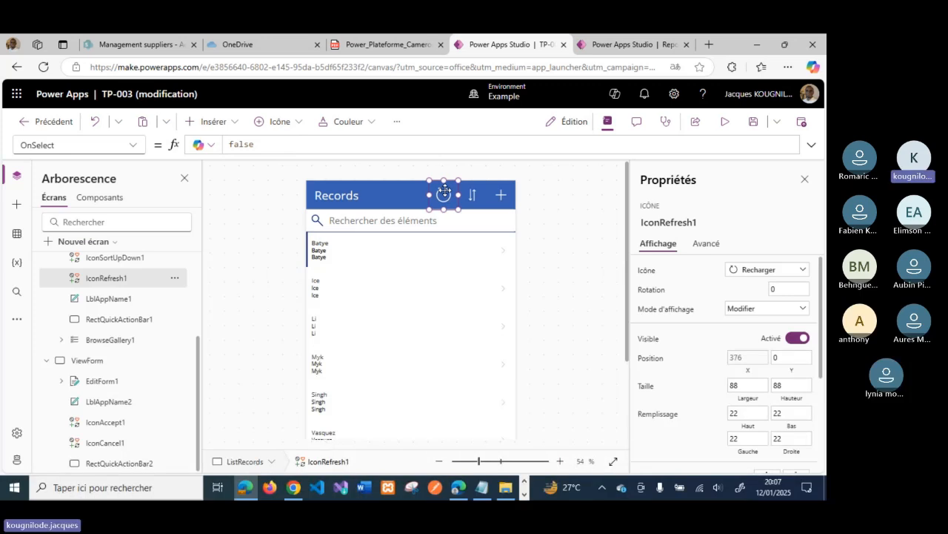
pyautogui.click(727, 124)
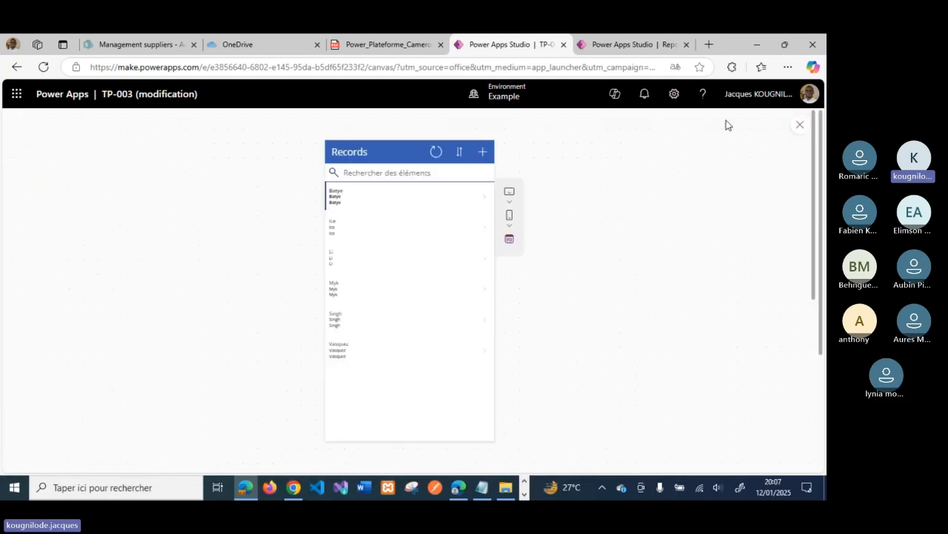
pyautogui.click(436, 158)
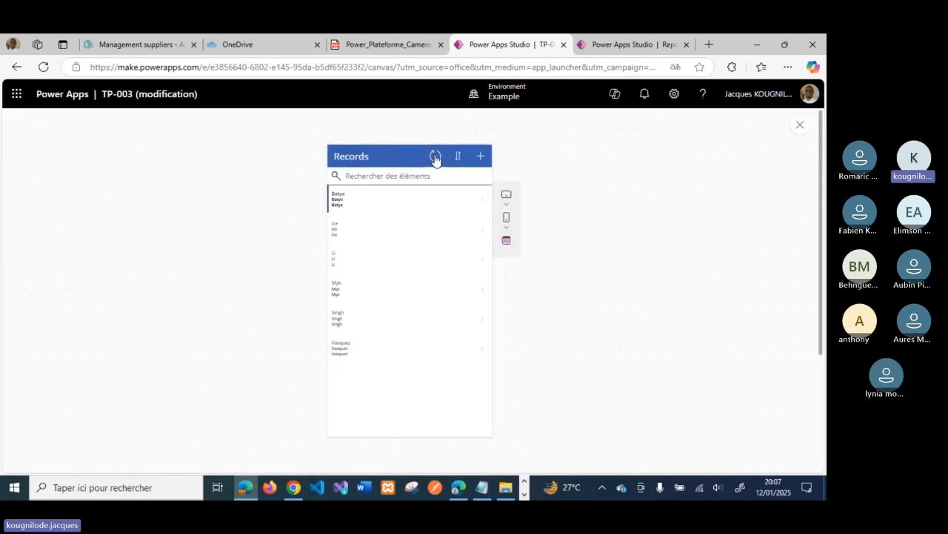
pyautogui.click(436, 160)
pyautogui.click(800, 124)
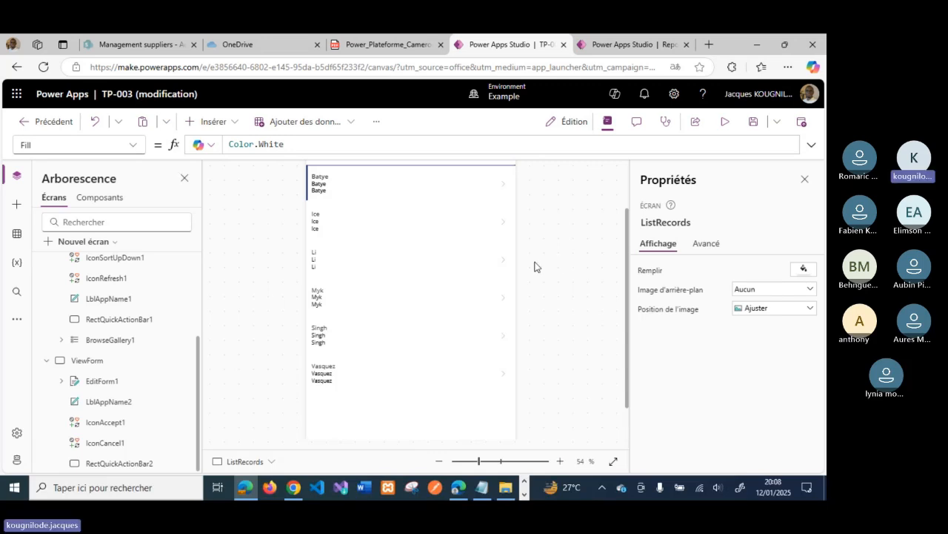
# Select the refresh icon IconRefresh1 in the Records header and choose its OnSelect property for editing
pyautogui.moveTo(479, 461); pyautogui.dragTo(479, 460)
pyautogui.click(469, 461)
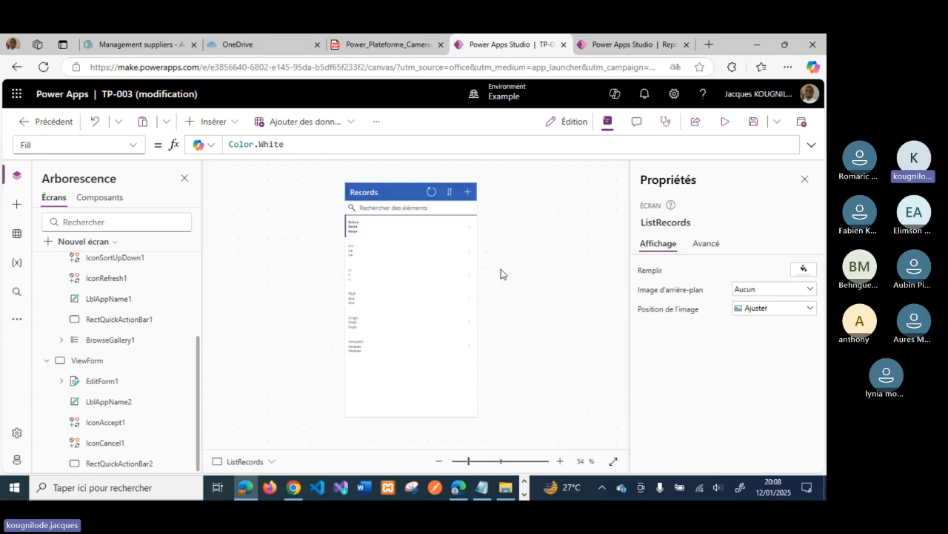
pyautogui.click(430, 190)
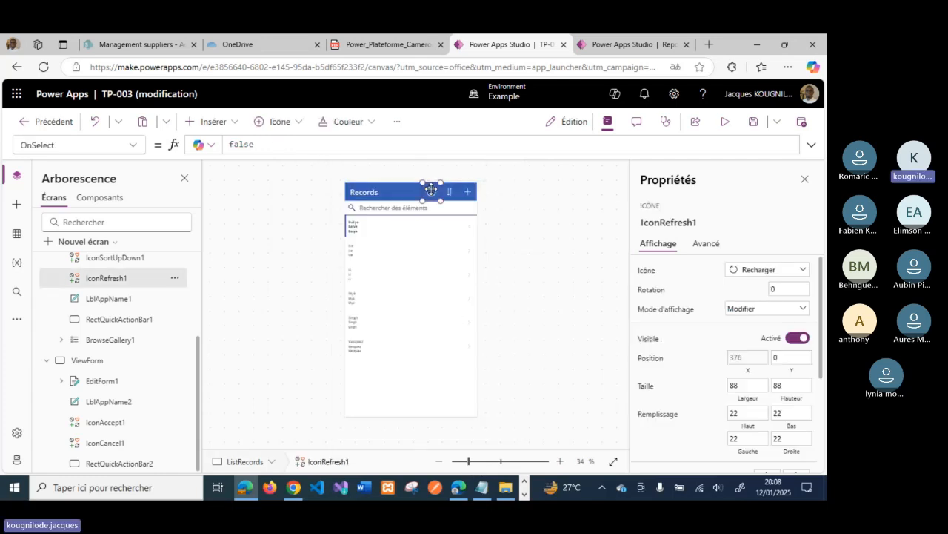
pyautogui.click(315, 145)
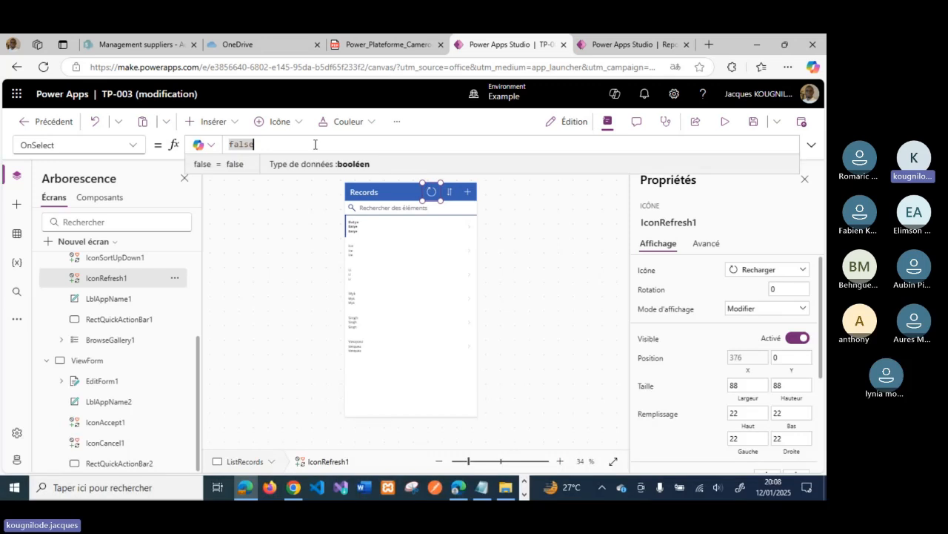
pyautogui.click(129, 152)
pyautogui.scroll(-5, 47, 312)
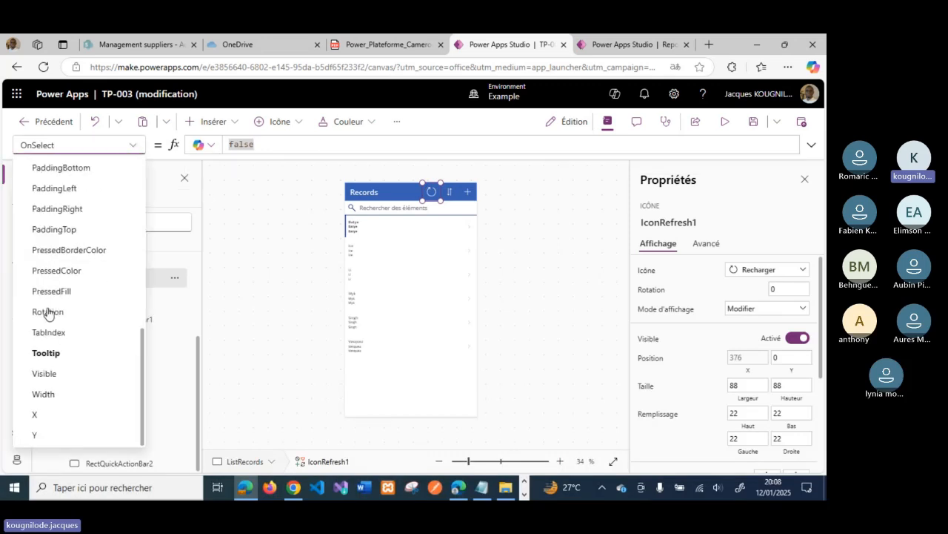
pyautogui.scroll(5, 47, 312)
pyautogui.scroll(-5, 48, 312)
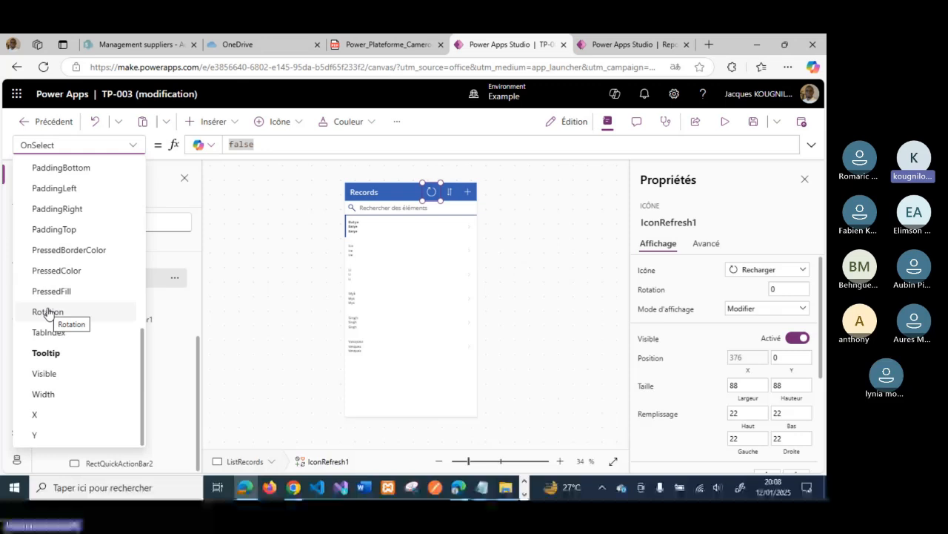
pyautogui.scroll(5, 69, 324)
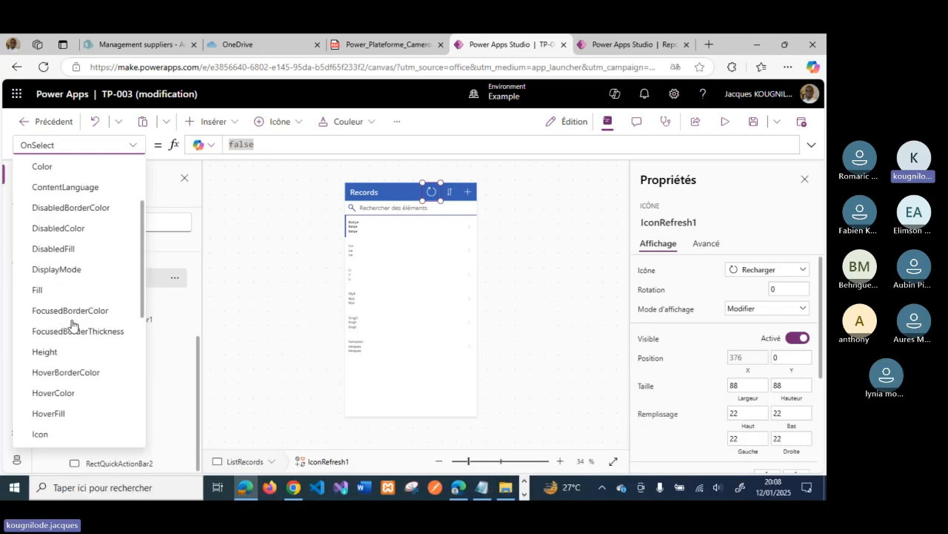
pyautogui.scroll(-1, 70, 324)
pyautogui.click(54, 382)
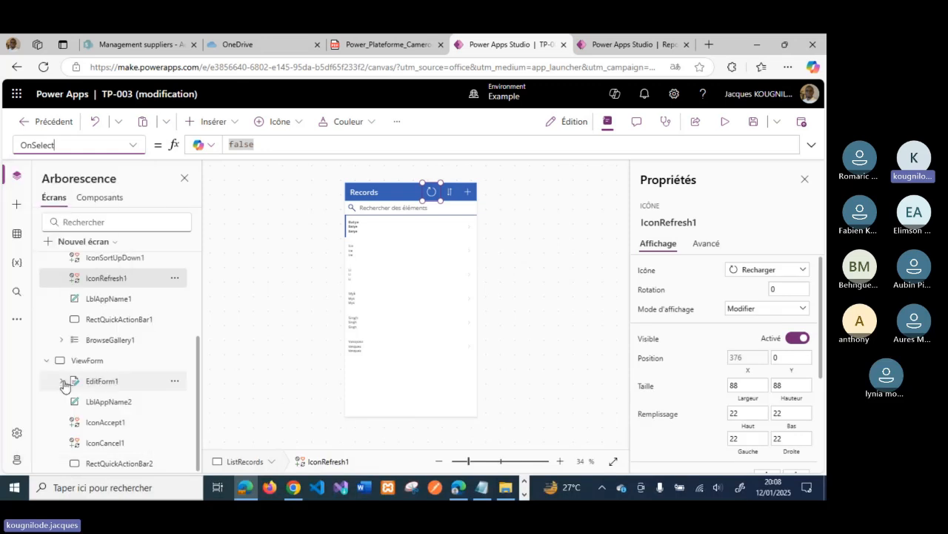
# Replace the OnSelect formula of IconRefresh1 with the Refresh() function, leaving its argument empty
pyautogui.click(333, 145)
pyautogui.press('BackSpace')
pyautogui.press('BackSpace')
pyautogui.press('BackSpace')
pyautogui.press('BackSpace')
pyautogui.press('BackSpace')
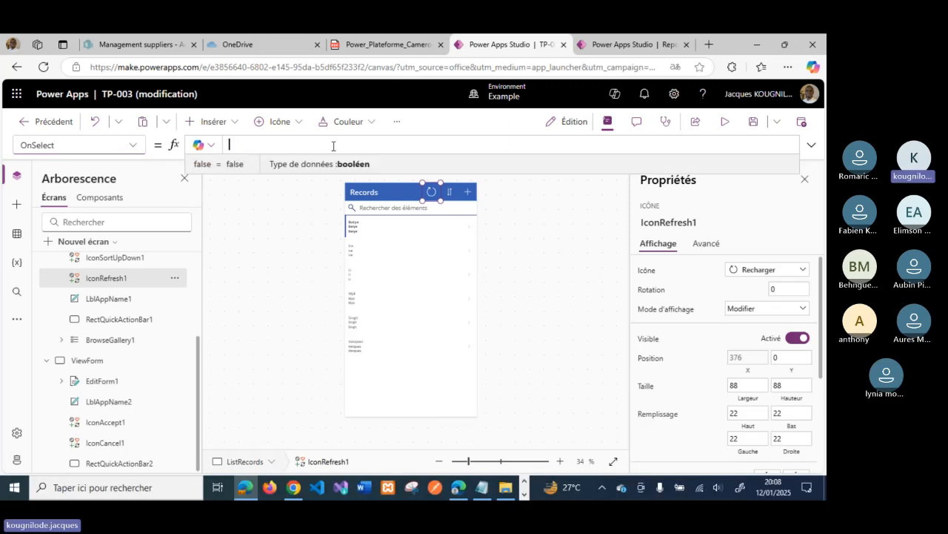
pyautogui.write('re')
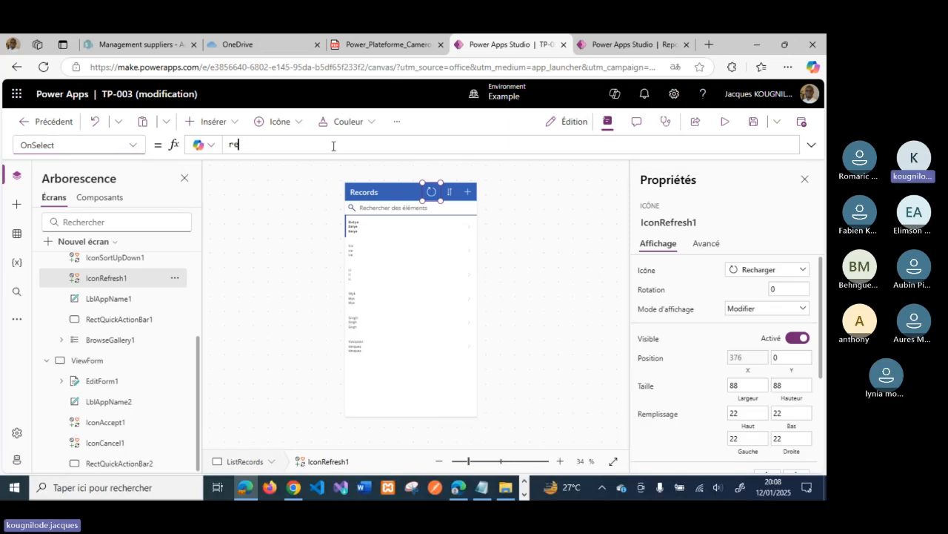
pyautogui.press('Down')
pyautogui.press('Tab')
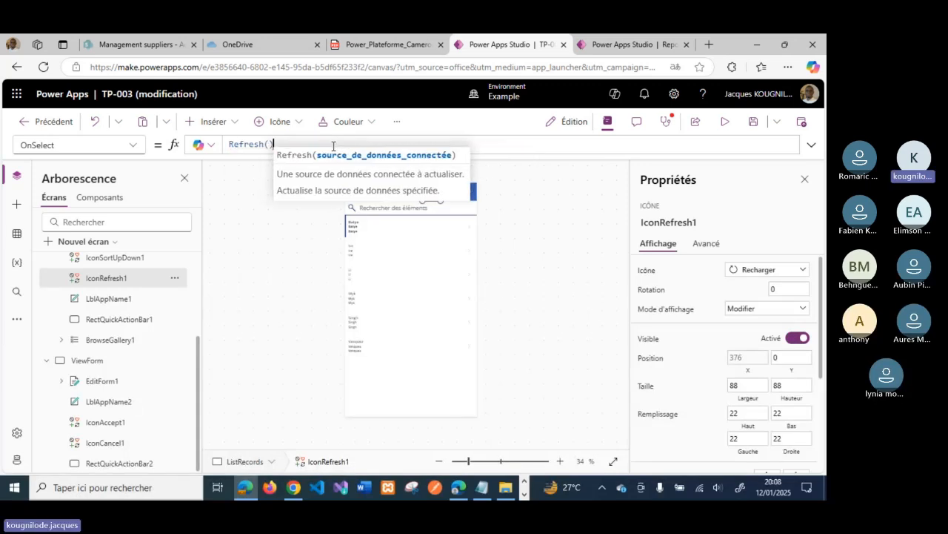
pyautogui.write(')')
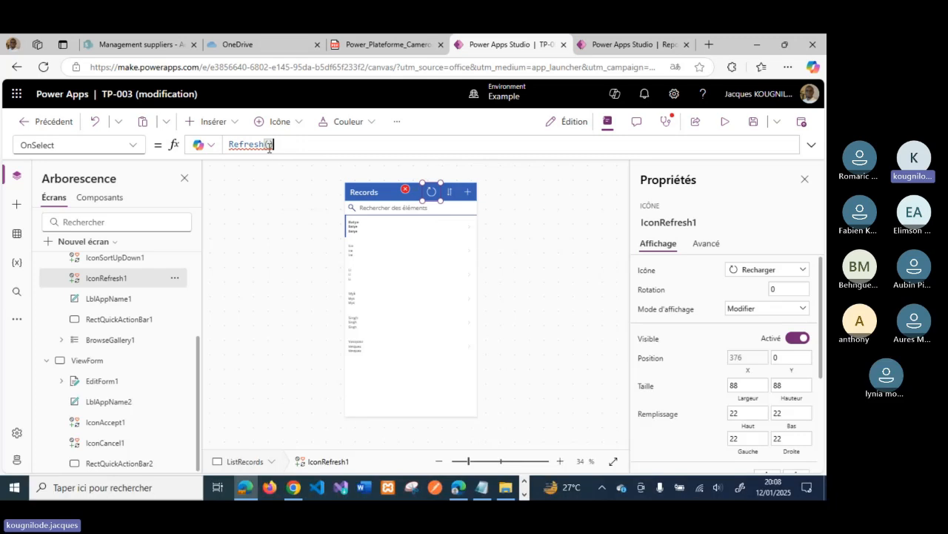
# Inspect the error on the Refresh() formula and try ending it with a semicolon
pyautogui.moveTo(269, 145)
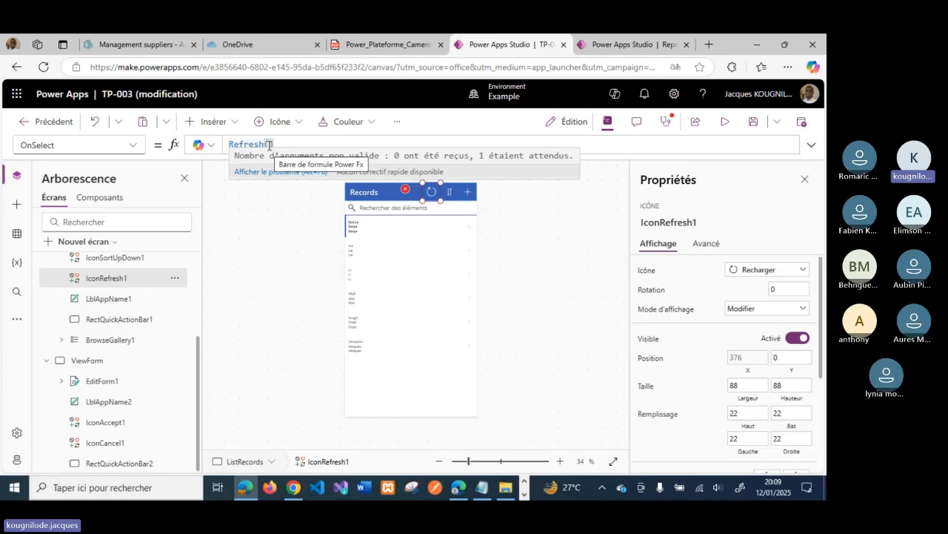
pyautogui.click(269, 145)
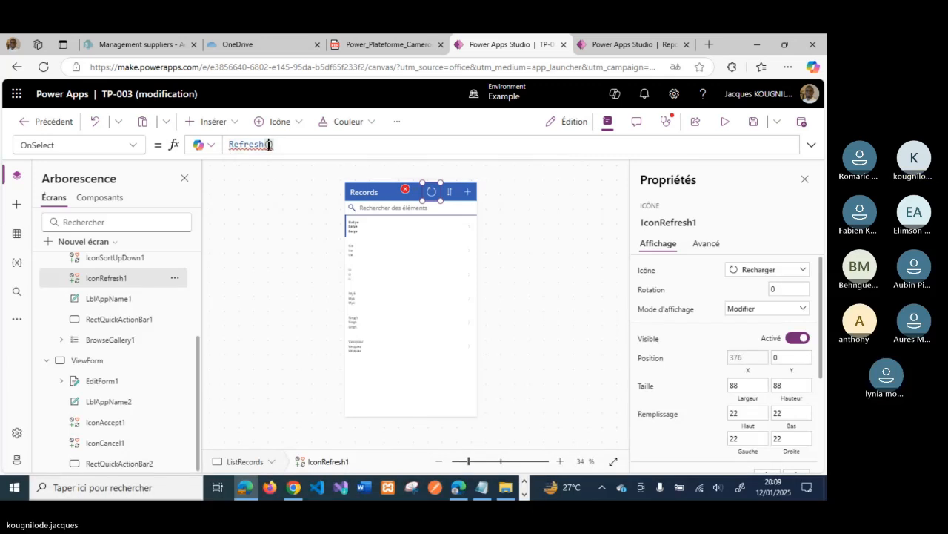
pyautogui.moveTo(268, 144)
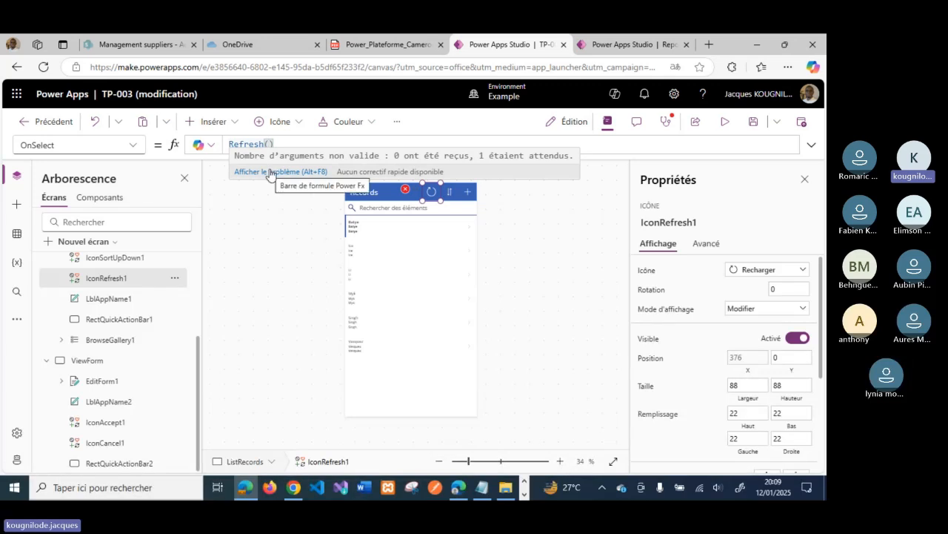
pyautogui.click(281, 144)
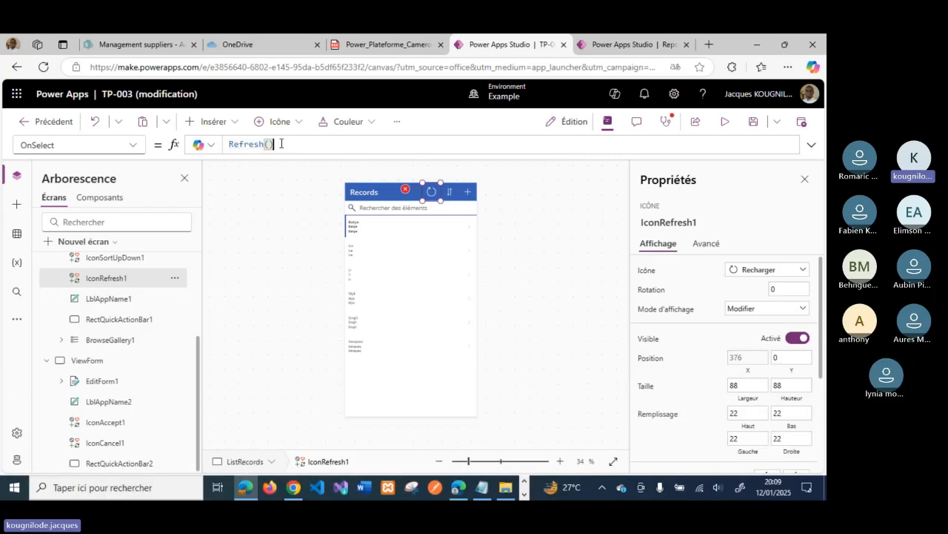
pyautogui.write(';')
# Check the formula errors listed for the ListRecords screen in the app checker
pyautogui.click(664, 123)
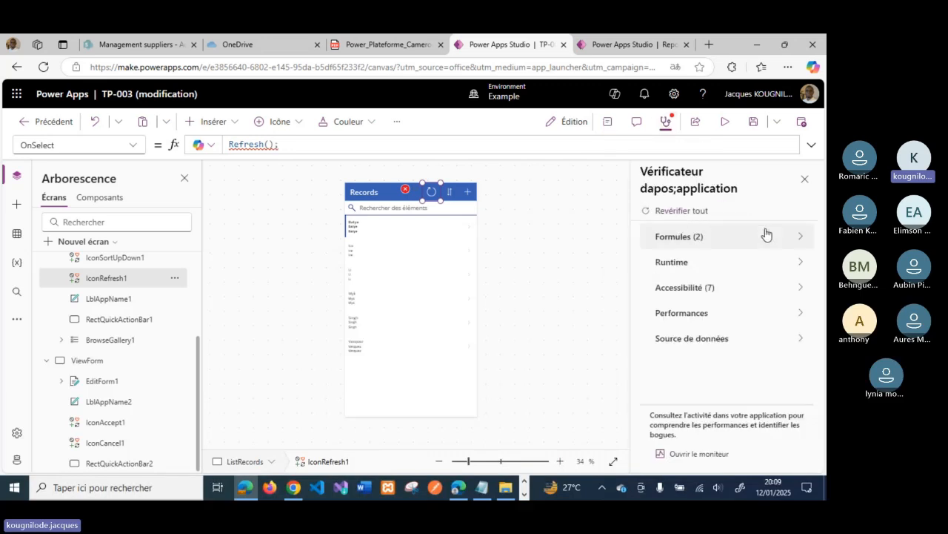
pyautogui.click(794, 237)
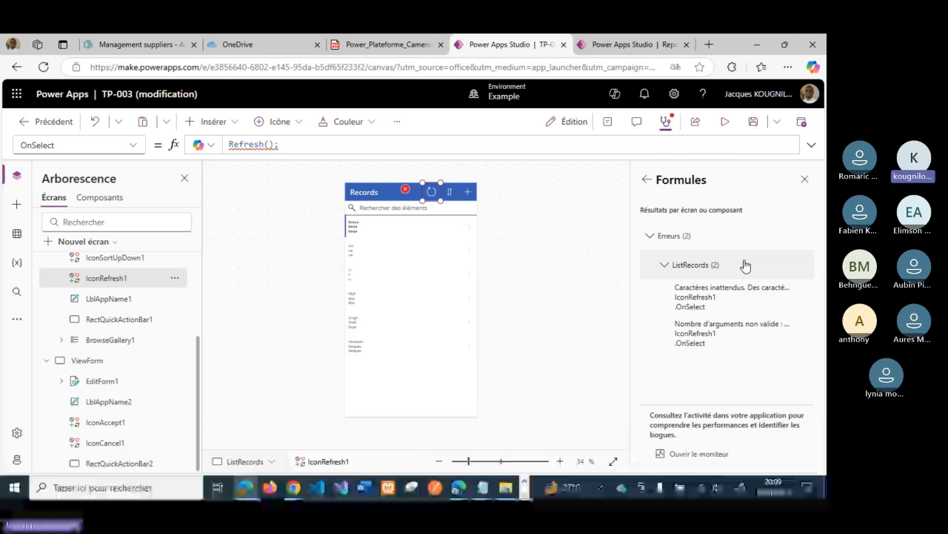
pyautogui.click(667, 265)
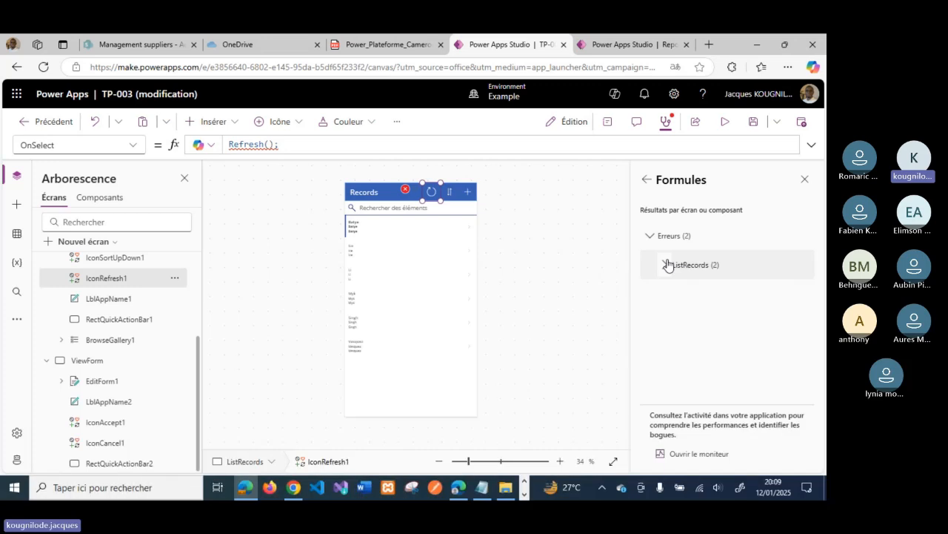
# Switch to Notepad and consult the prepared Refresh formula in the untitled notes
pyautogui.click(483, 488)
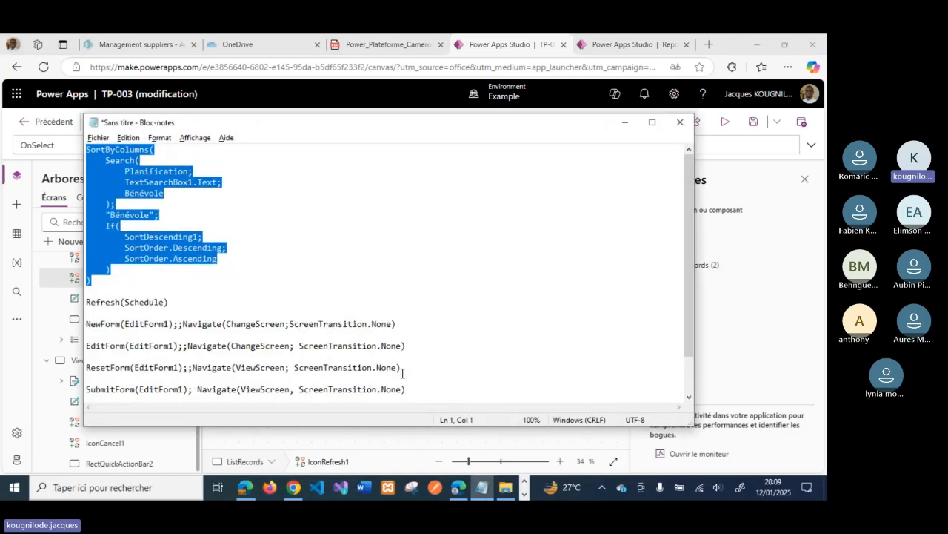
pyautogui.click(87, 302)
pyautogui.click(89, 293)
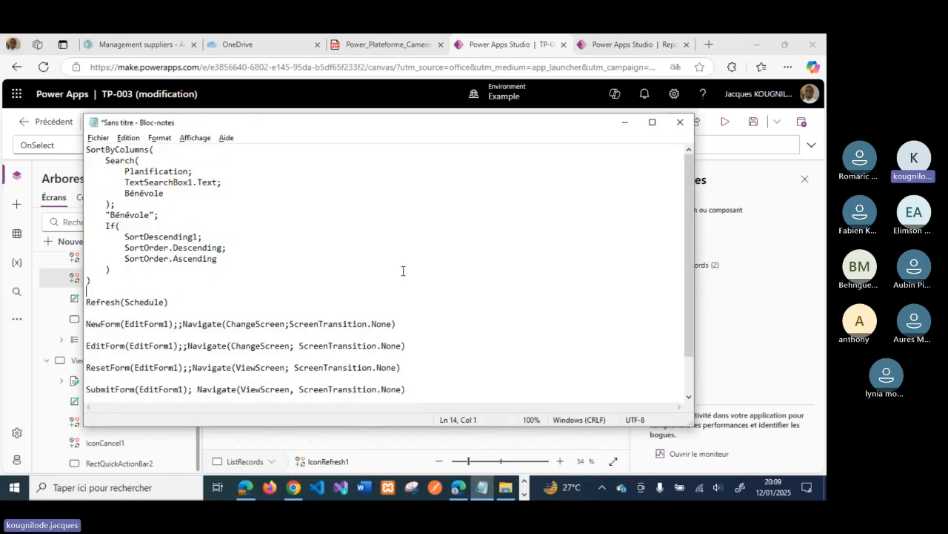
pyautogui.click(625, 125)
# Remove the trailing semicolon and complete the OnSelect formula of IconRefresh1 as Refresh(Planification)
pyautogui.click(303, 145)
pyautogui.press('BackSpace')
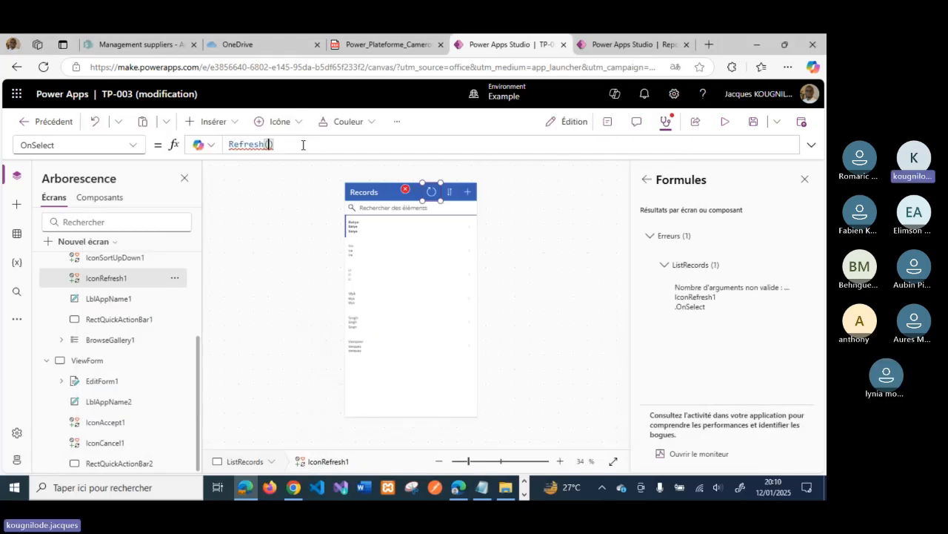
pyautogui.write('Pl')
pyautogui.press('Down')
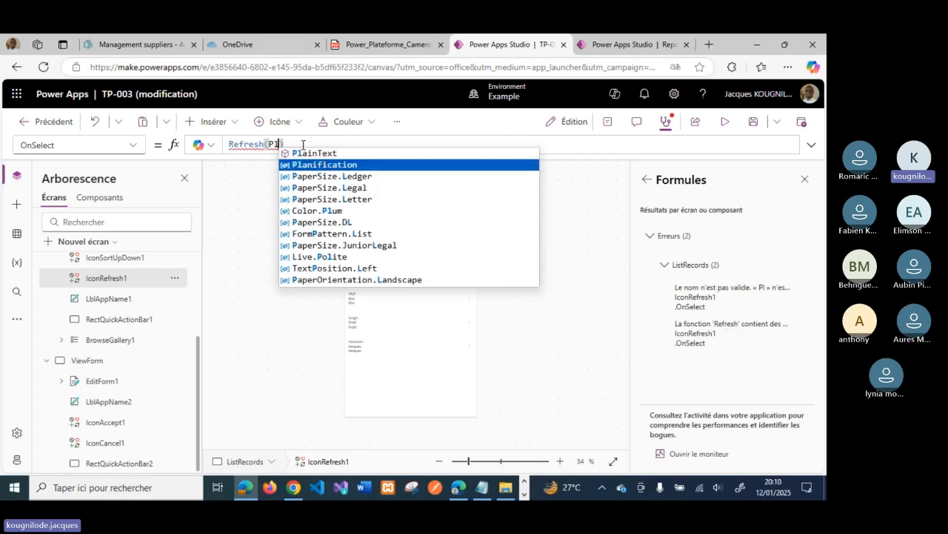
pyautogui.press('Tab')
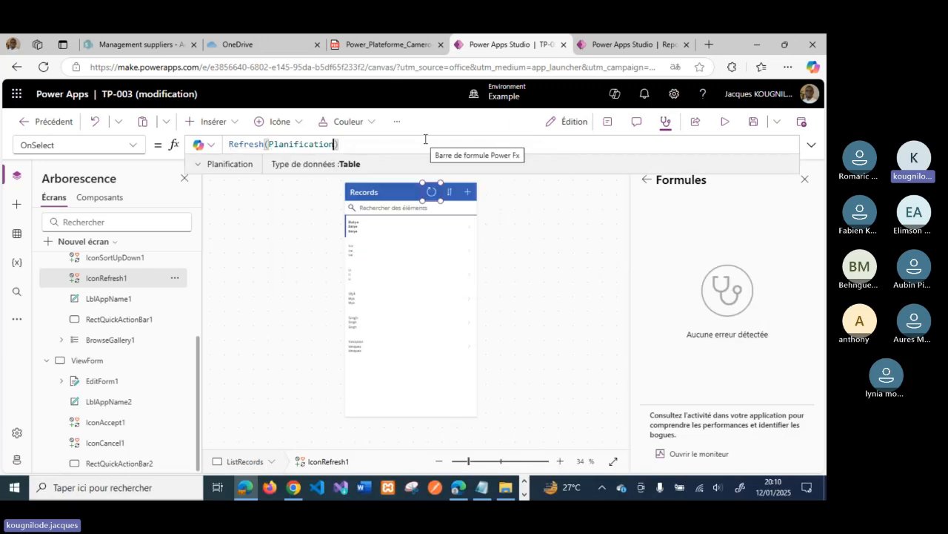
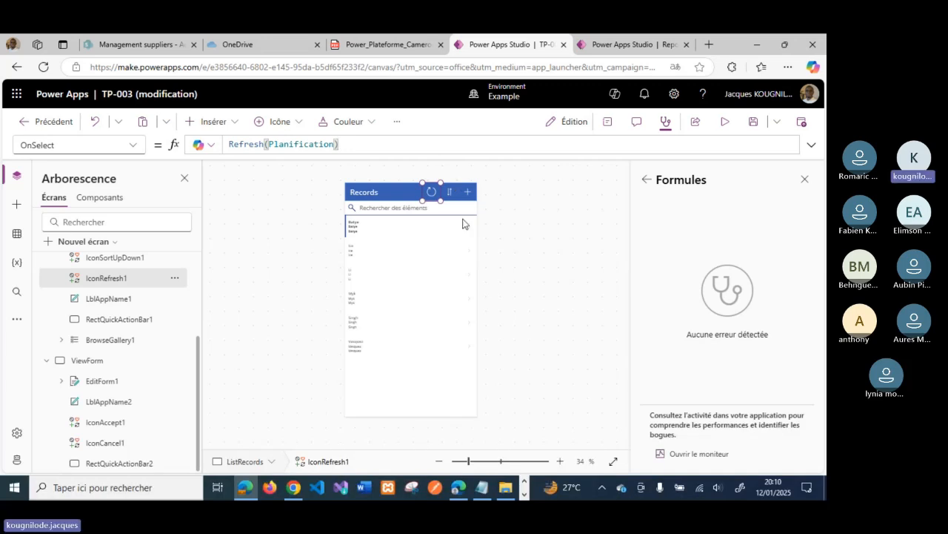
# Check the ViewForm and ListRecords screens, then preview the app to test the new-item icon
pyautogui.click(87, 361)
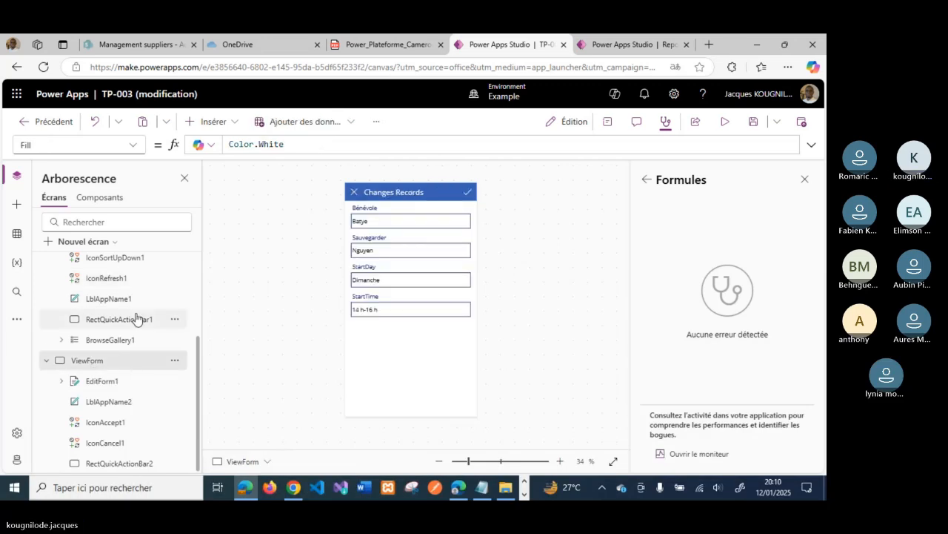
pyautogui.scroll(3, 135, 319)
pyautogui.click(123, 287)
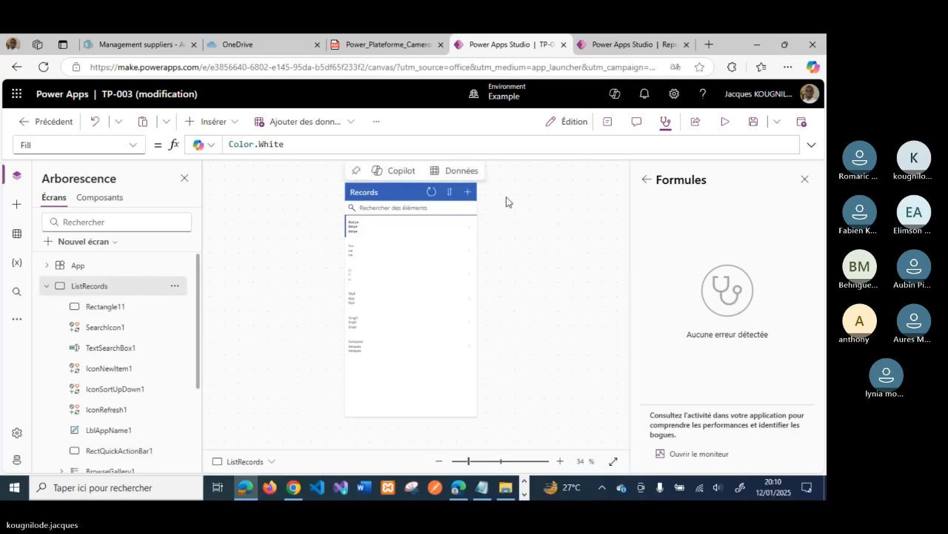
pyautogui.click(468, 191)
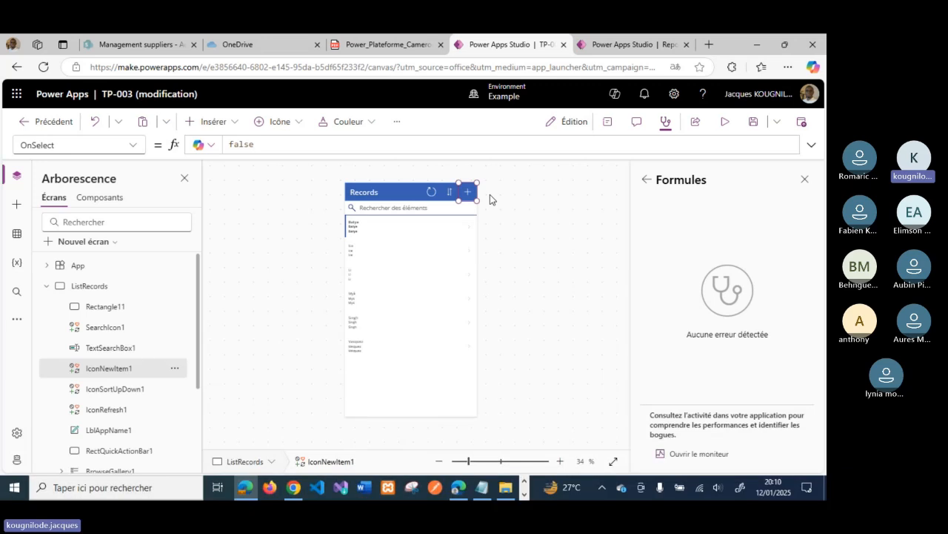
pyautogui.click(724, 124)
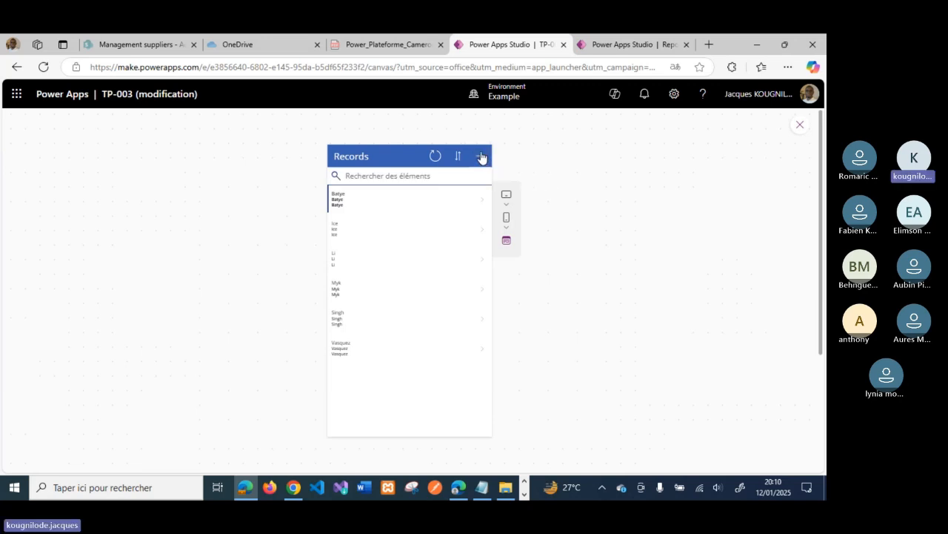
pyautogui.click(801, 127)
# Replace the OnSelect formula of IconNewItem1 on the Records screen with NewForm(EditForm1)
pyautogui.click(466, 191)
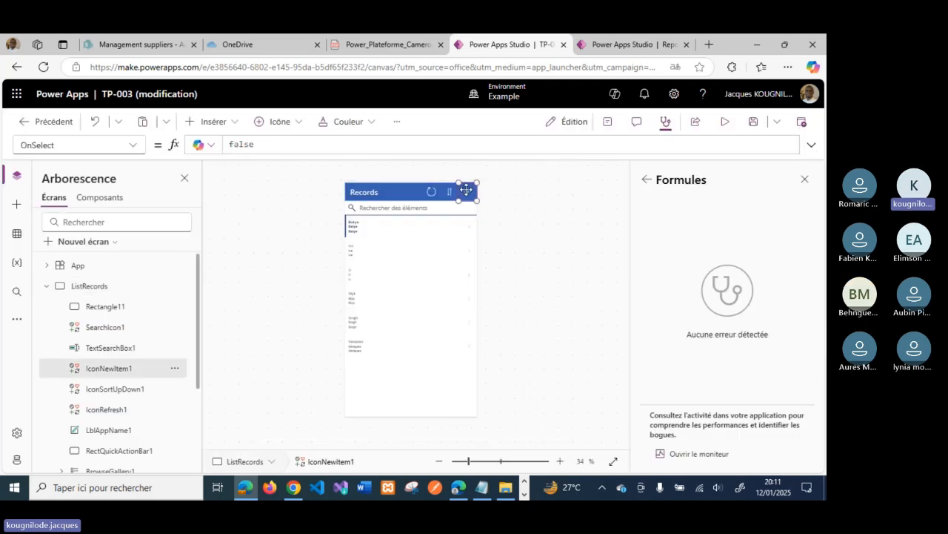
pyautogui.click(373, 143)
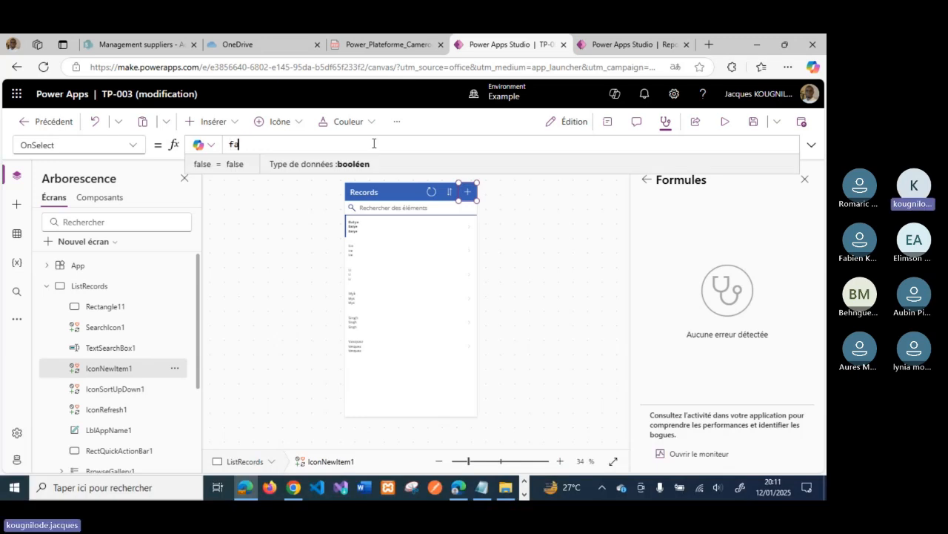
pyautogui.press('BackSpace')
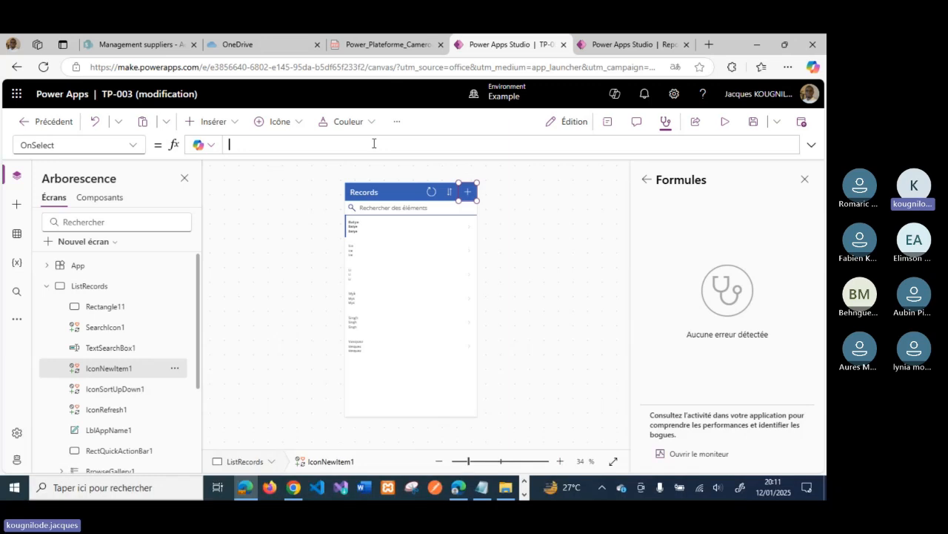
pyautogui.click(133, 146)
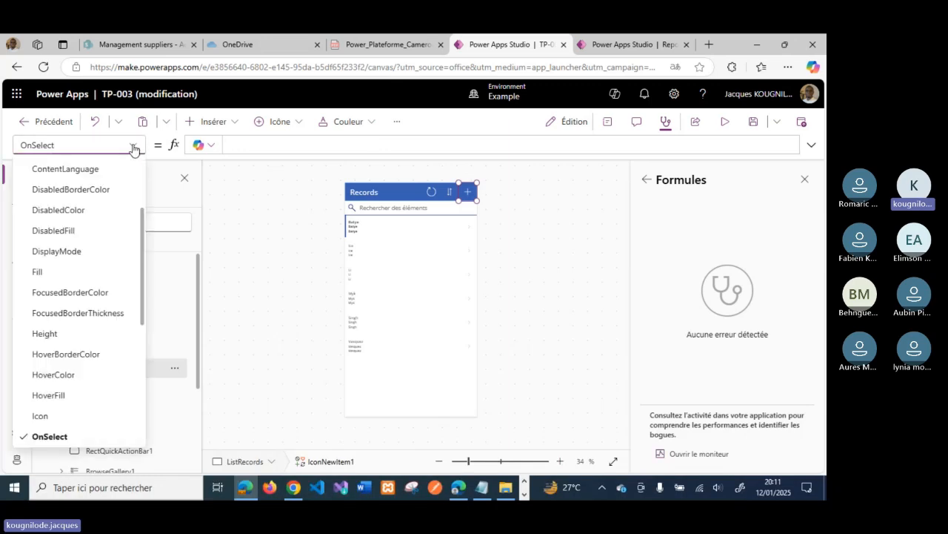
pyautogui.click(47, 440)
pyautogui.click(256, 148)
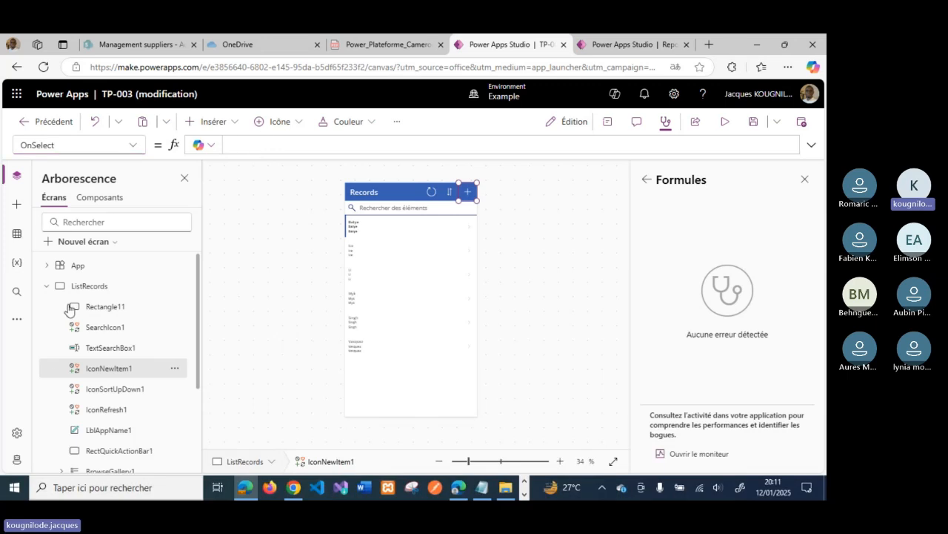
pyautogui.scroll(-3, 55, 358)
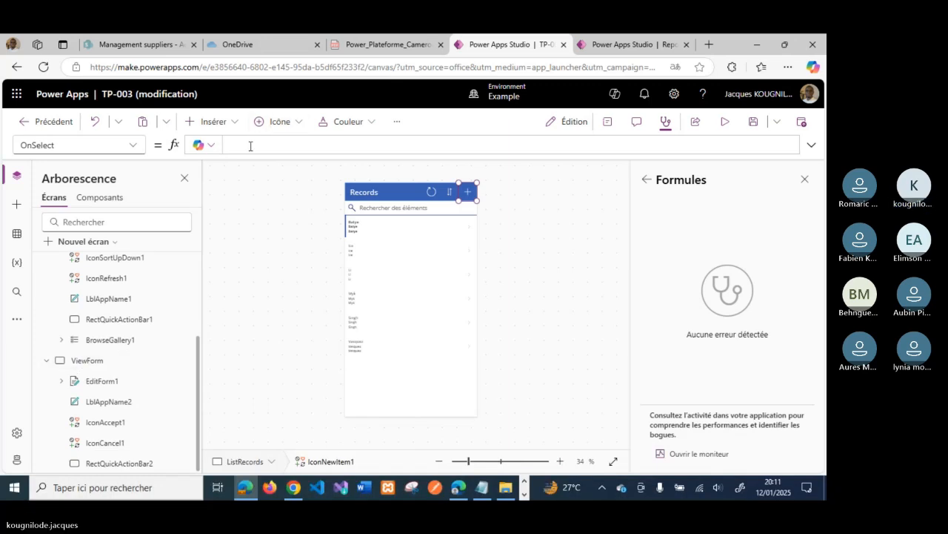
pyautogui.write('new')
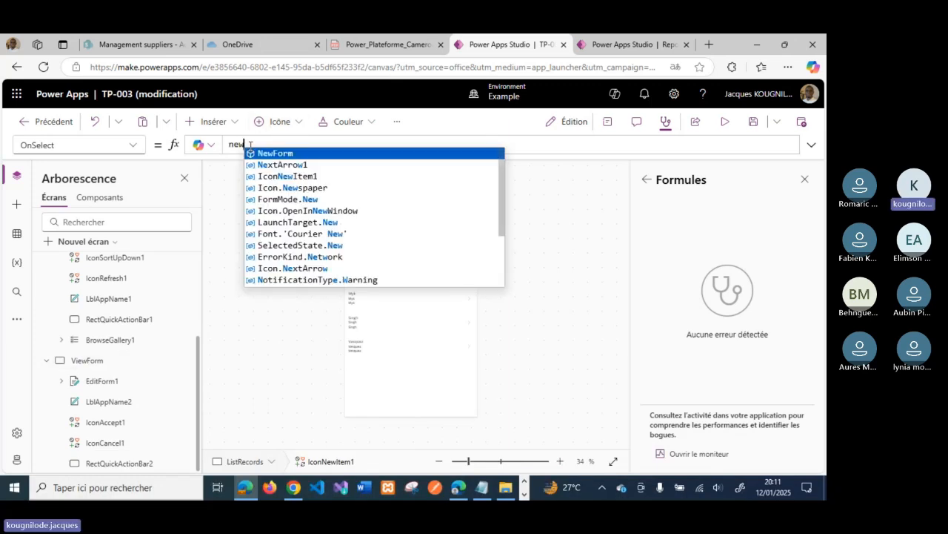
pyautogui.press('Tab')
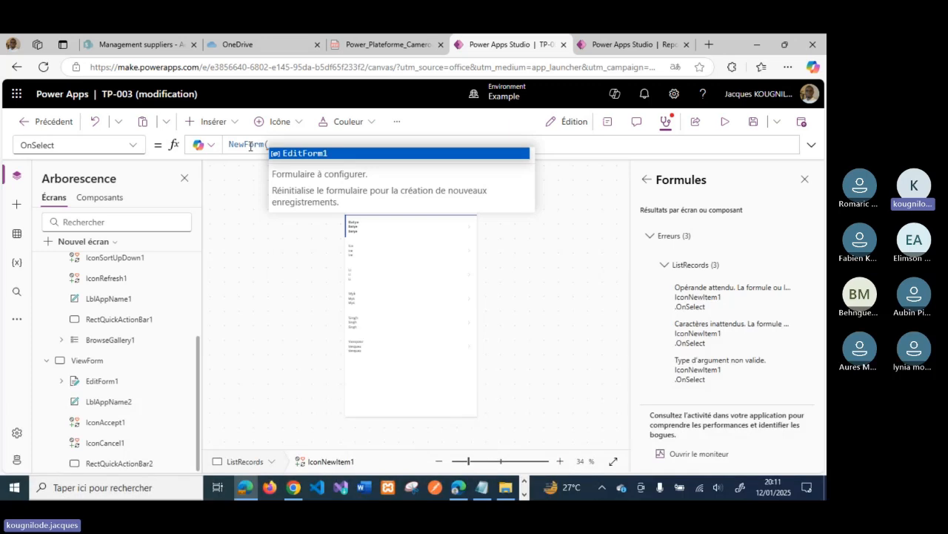
pyautogui.press('Tab')
pyautogui.write(')')
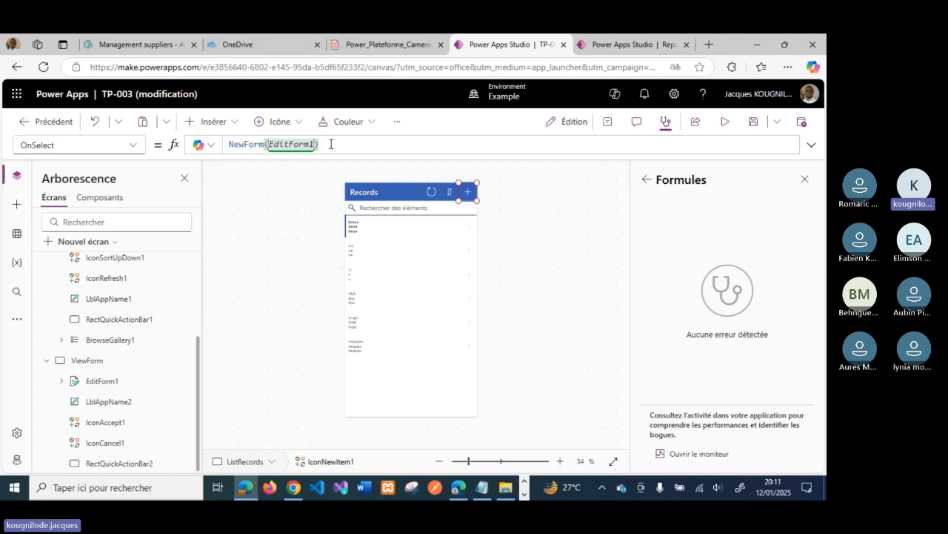
# Append ;;Navigate( with ListRecords as the target screen to the new-item icon's OnSelect formula
pyautogui.write(';;')
pyautogui.write('Na')
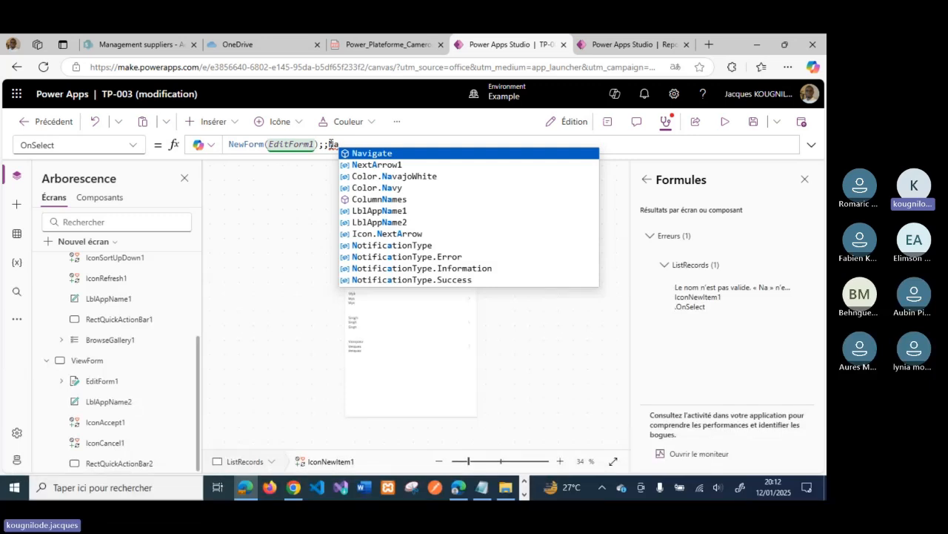
pyautogui.press('Tab')
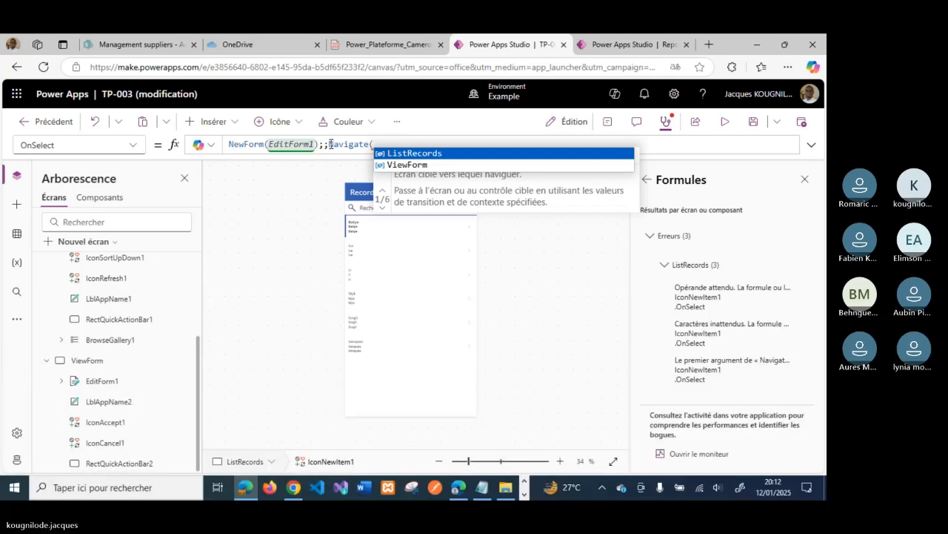
pyautogui.scroll(5, 76, 327)
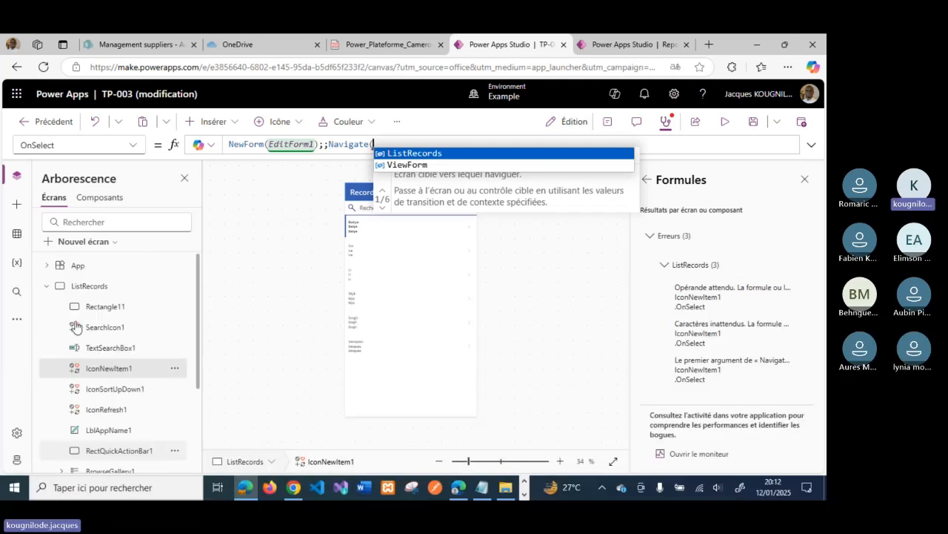
pyautogui.click(459, 154)
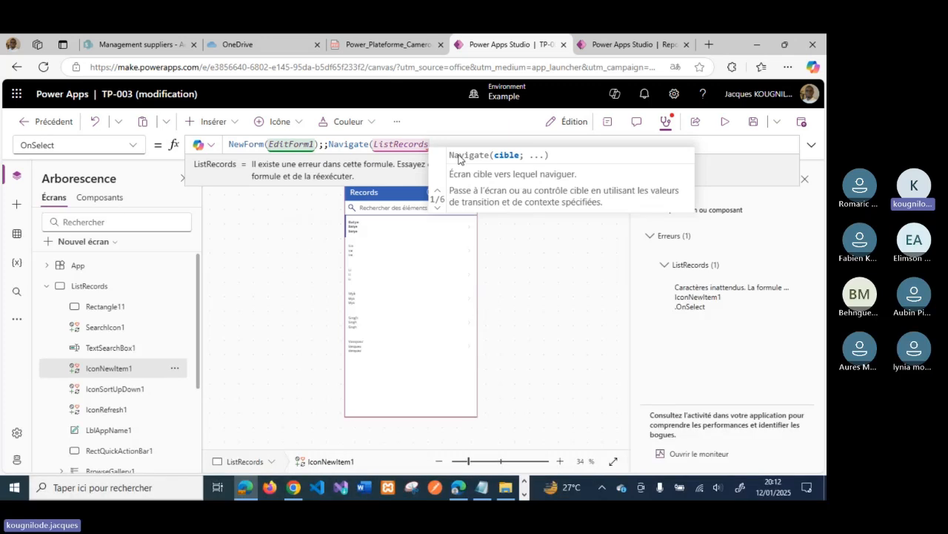
pyautogui.write(',')
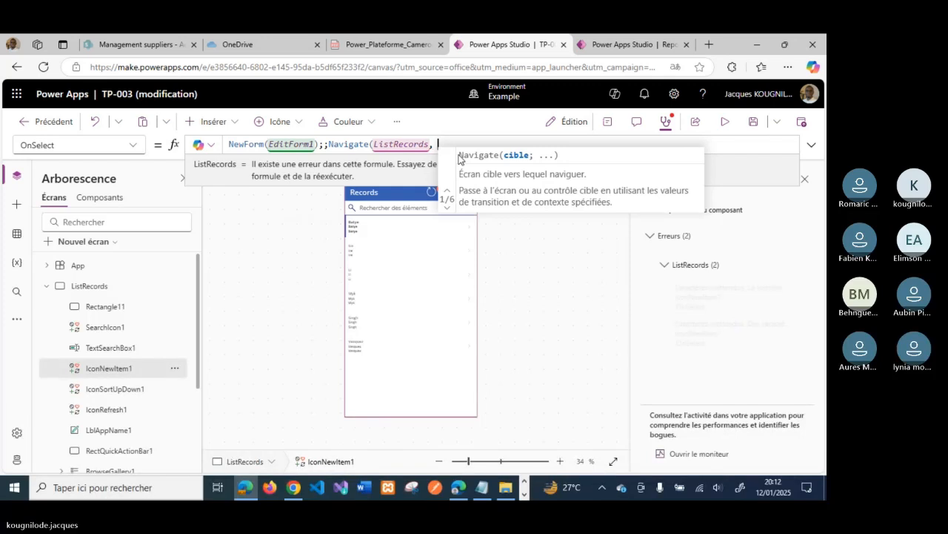
pyautogui.write('Scre')
pyautogui.press('BackSpace')
pyautogui.press('BackSpace')
pyautogui.press('BackSpace')
pyautogui.press('BackSpace')
pyautogui.press('BackSpace')
pyautogui.press('BackSpace')
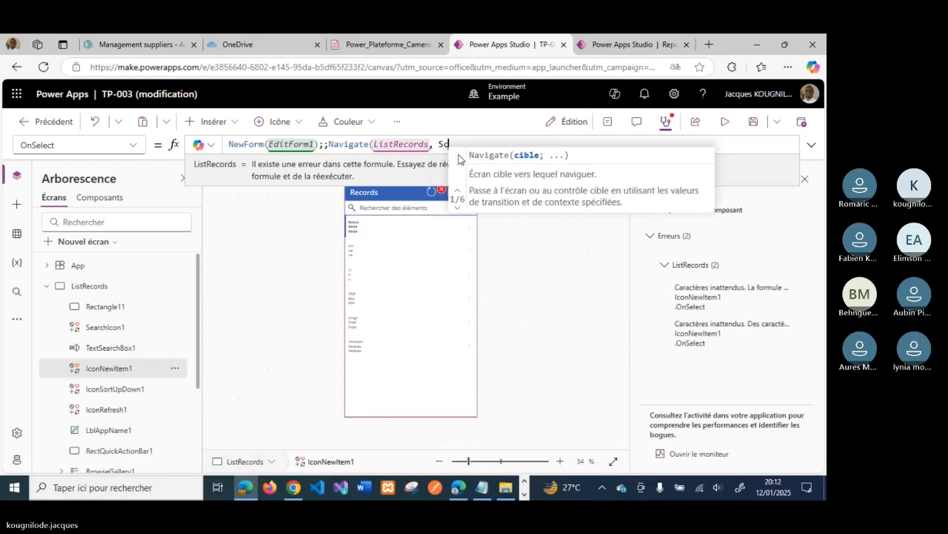
# Complete the Navigate call with ;ScreenTransition.None as its transition argument and close the parenthesis
pyautogui.write(';')
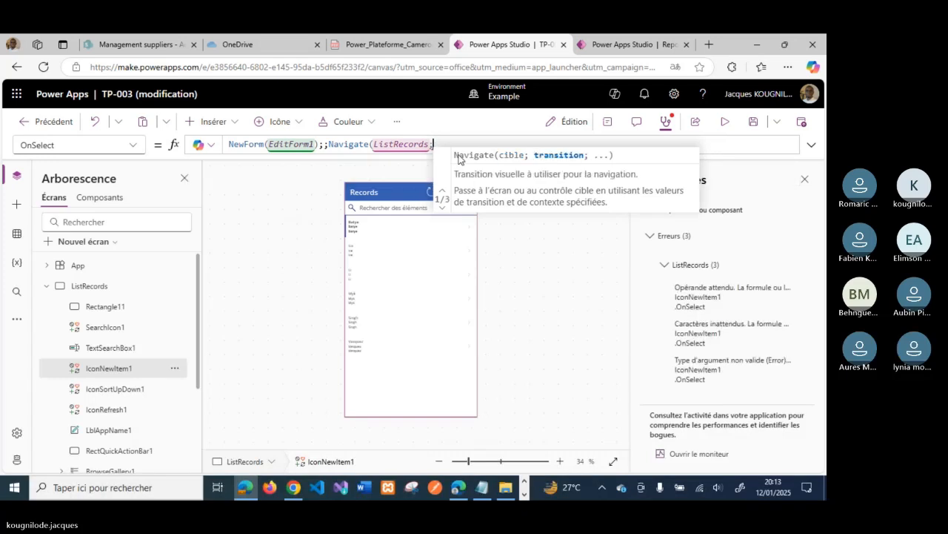
pyautogui.write('Scre')
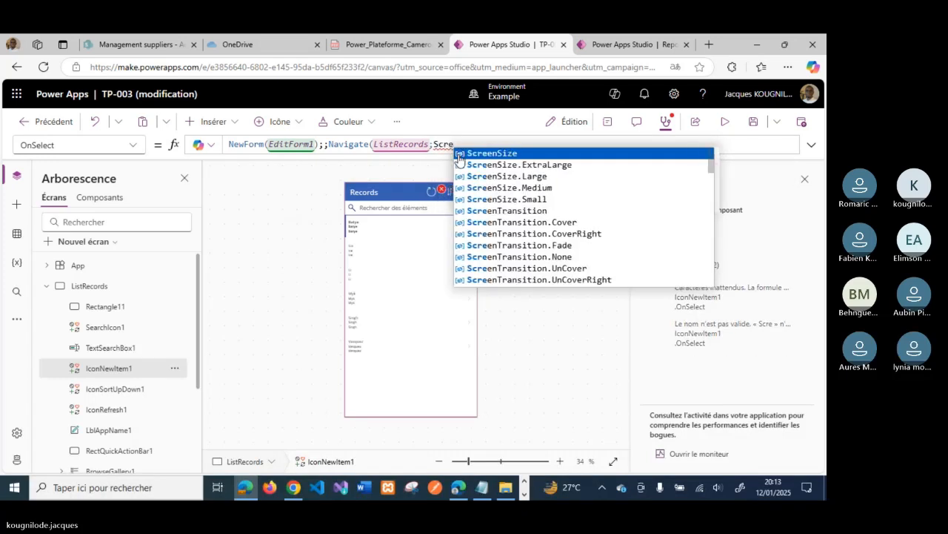
pyautogui.press('Down')
pyautogui.press('Down')
pyautogui.press('Down')
pyautogui.press('Down')
pyautogui.press('Down')
pyautogui.press('Tab')
pyautogui.write('.')
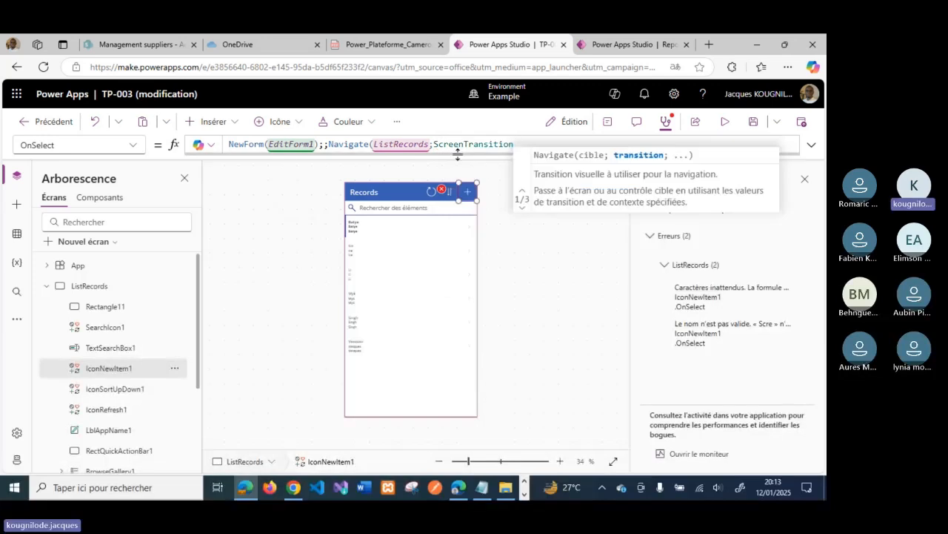
pyautogui.press('Down')
pyautogui.press('Down')
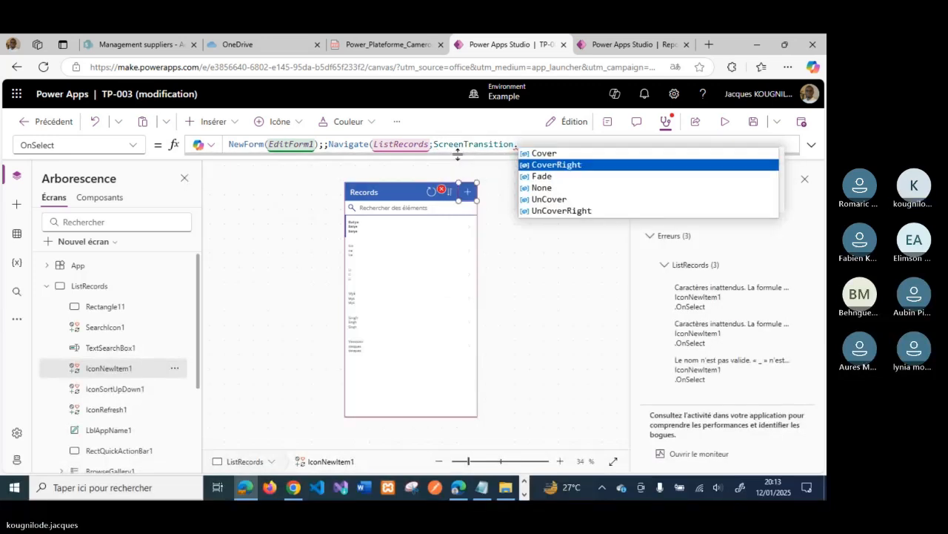
pyautogui.press('Down')
pyautogui.press('Tab')
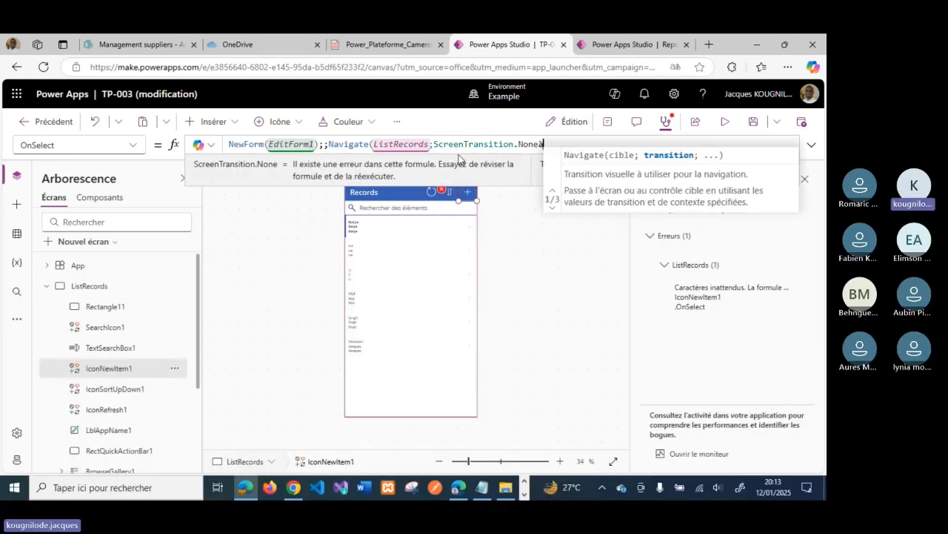
pyautogui.write(')')
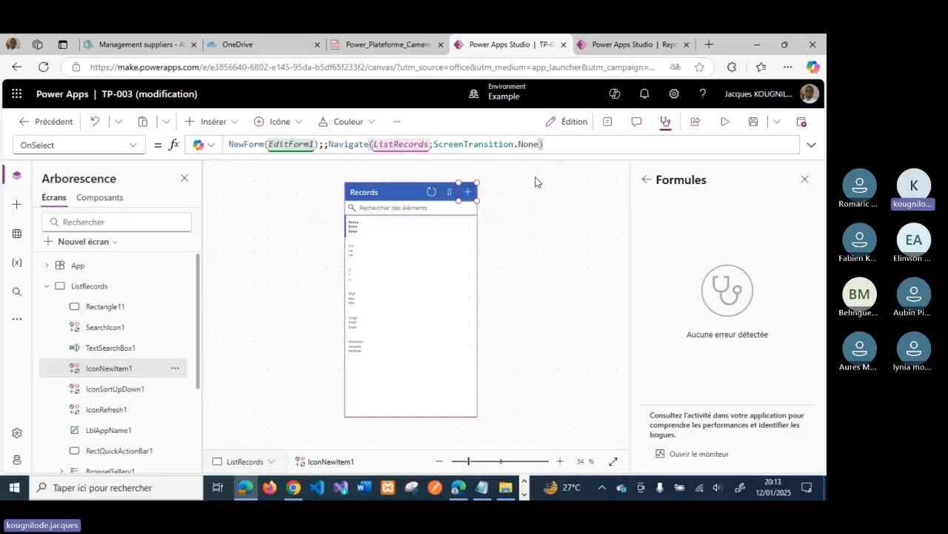
# Preview the app to try the new-item icon with its NewForm and Navigate formula
pyautogui.click(472, 192)
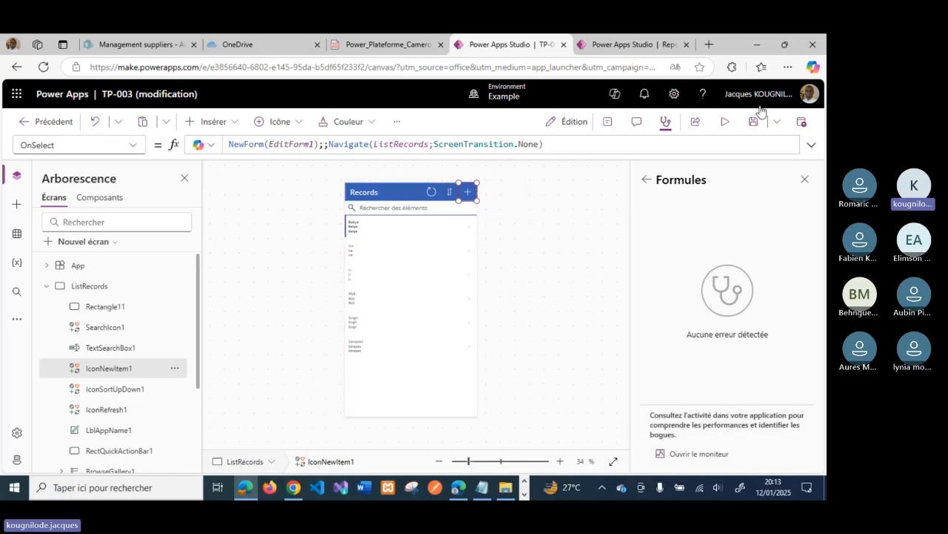
pyautogui.click(725, 124)
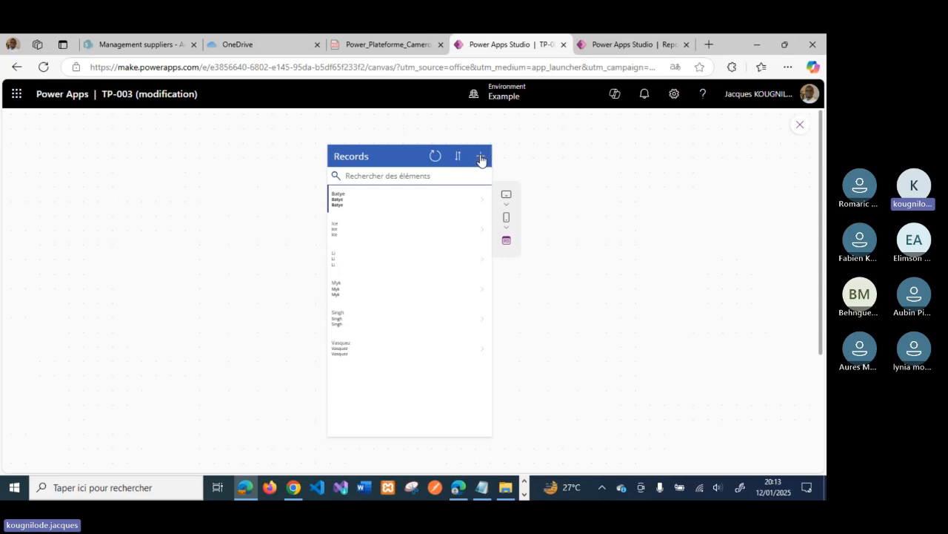
pyautogui.click(800, 127)
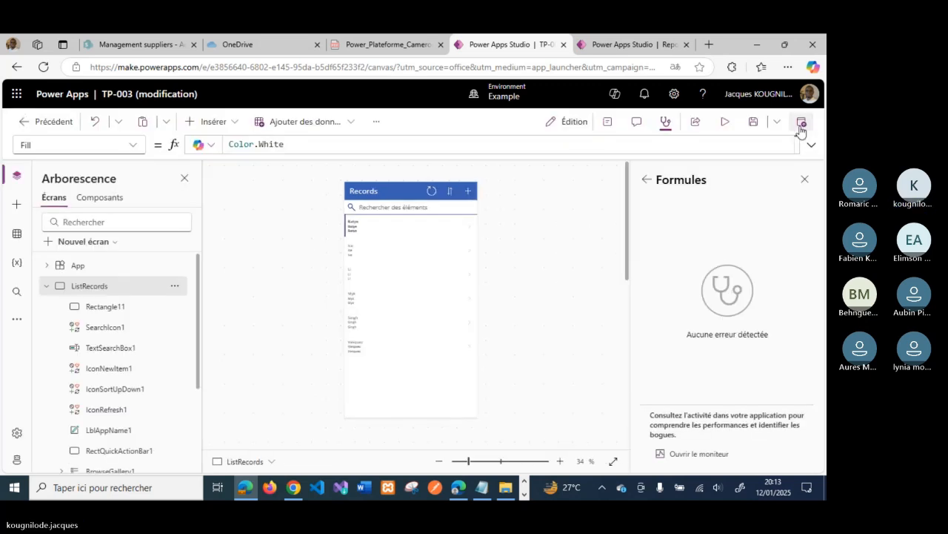
# Save the app and preview it again to retest the new-item icon
pyautogui.click(467, 192)
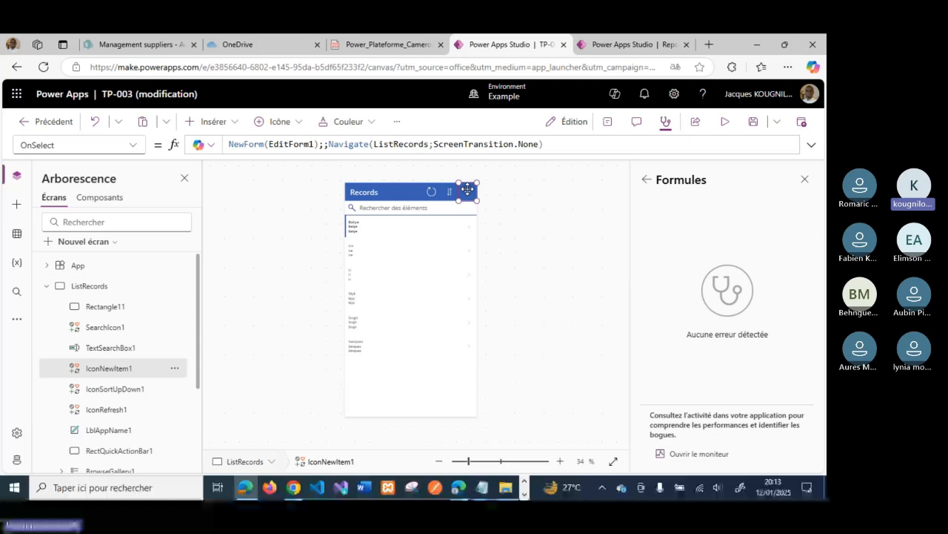
pyautogui.click(755, 123)
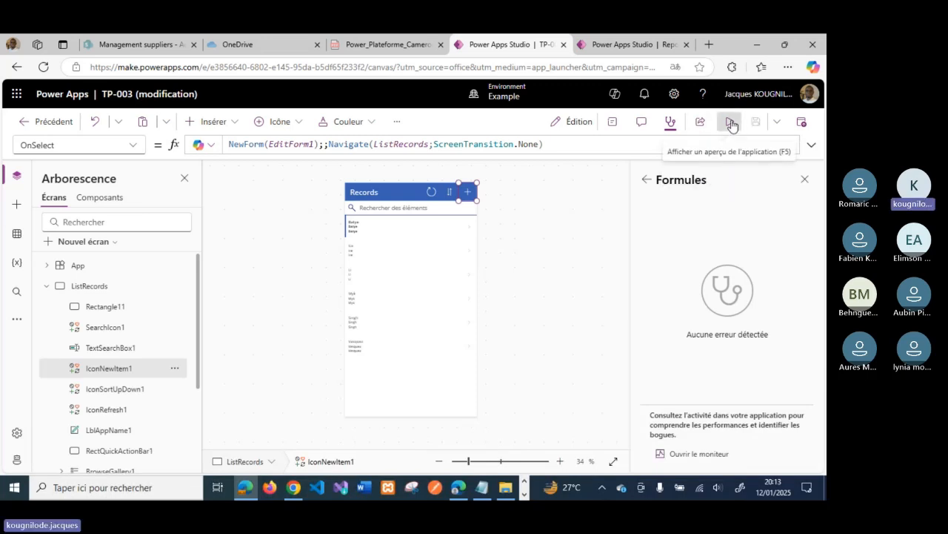
pyautogui.click(731, 123)
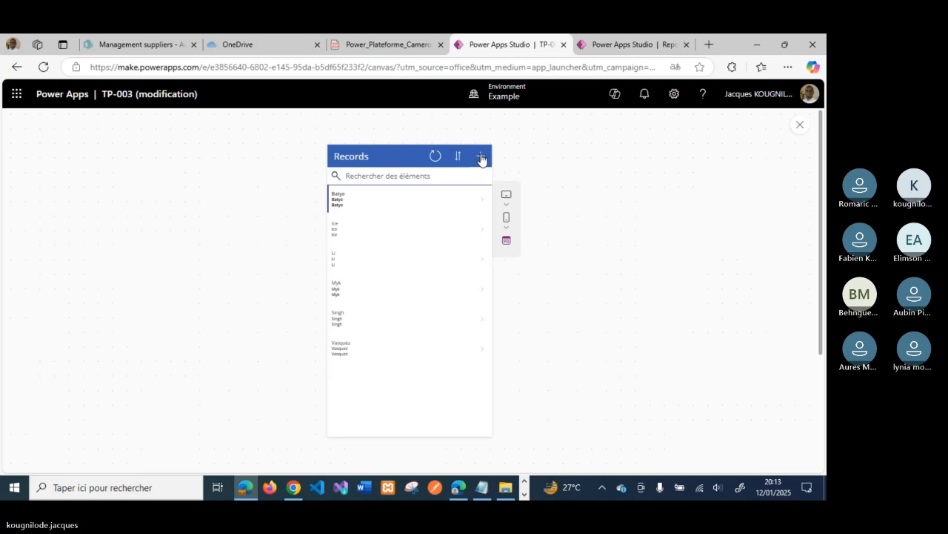
pyautogui.click(801, 127)
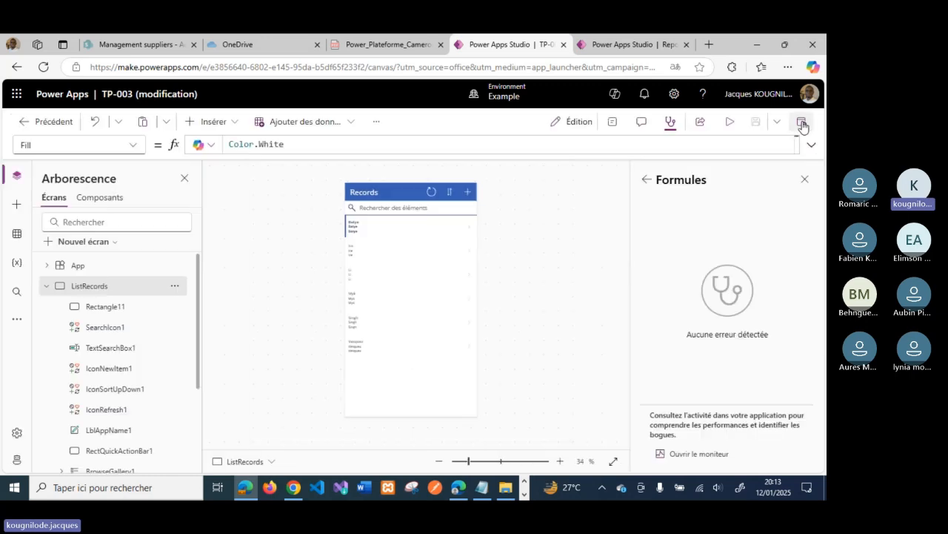
# Clear the OnSelect formula of the next-arrow icon in the record gallery
pyautogui.click(468, 191)
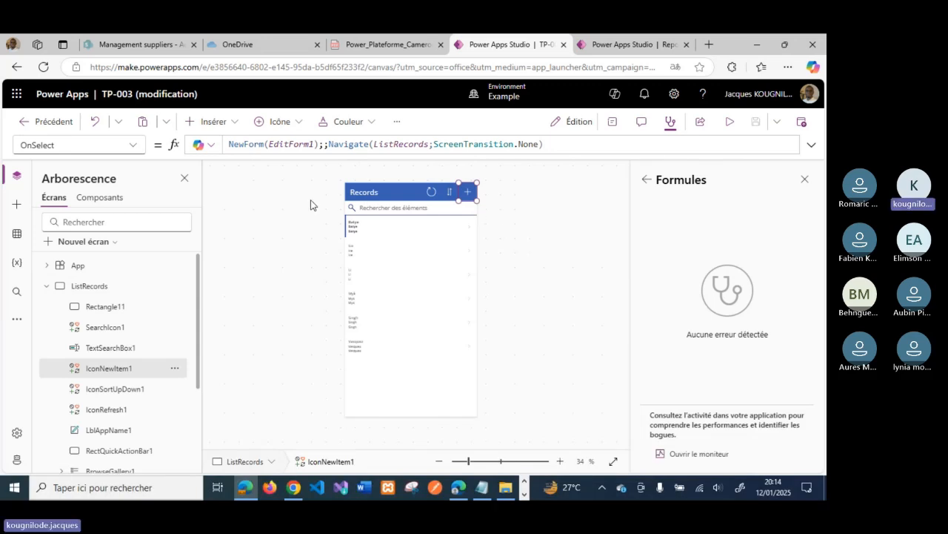
pyautogui.scroll(-1, 118, 296)
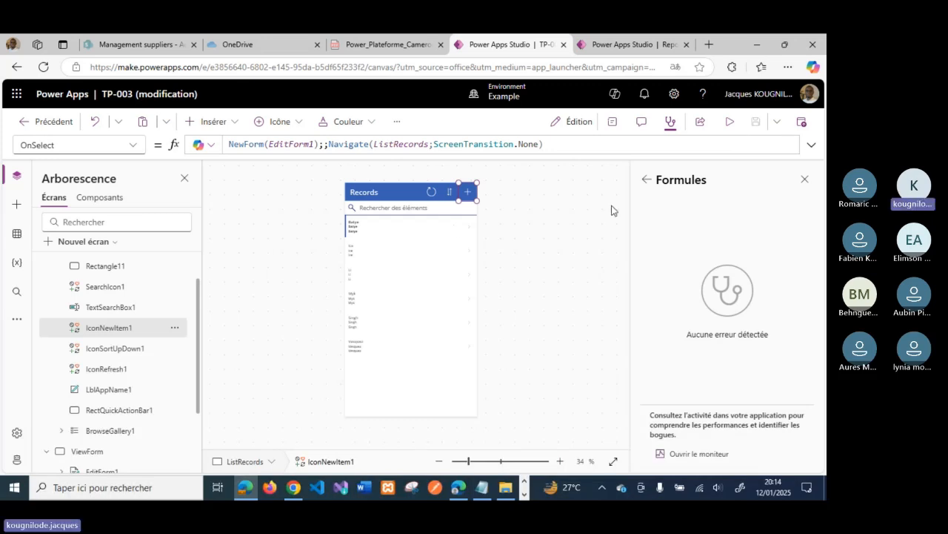
pyautogui.click(460, 231)
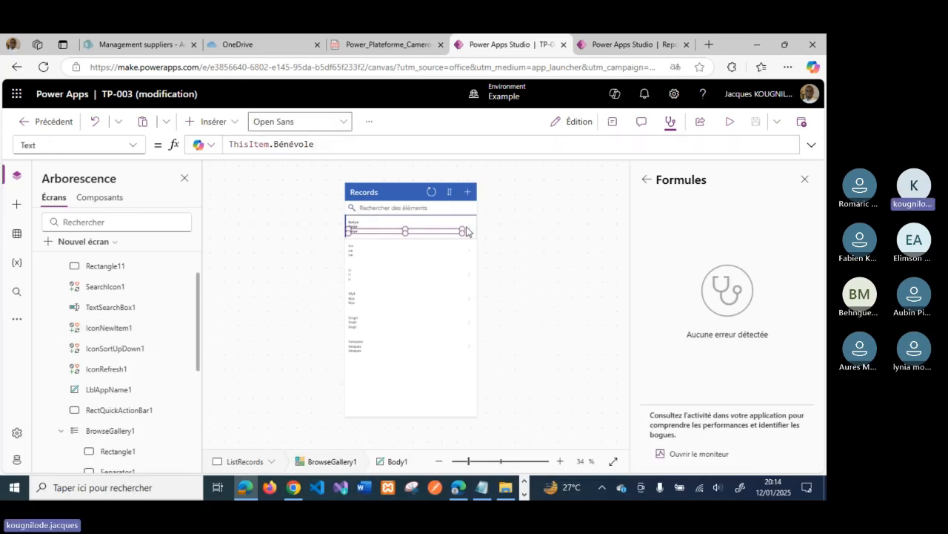
pyautogui.click(468, 226)
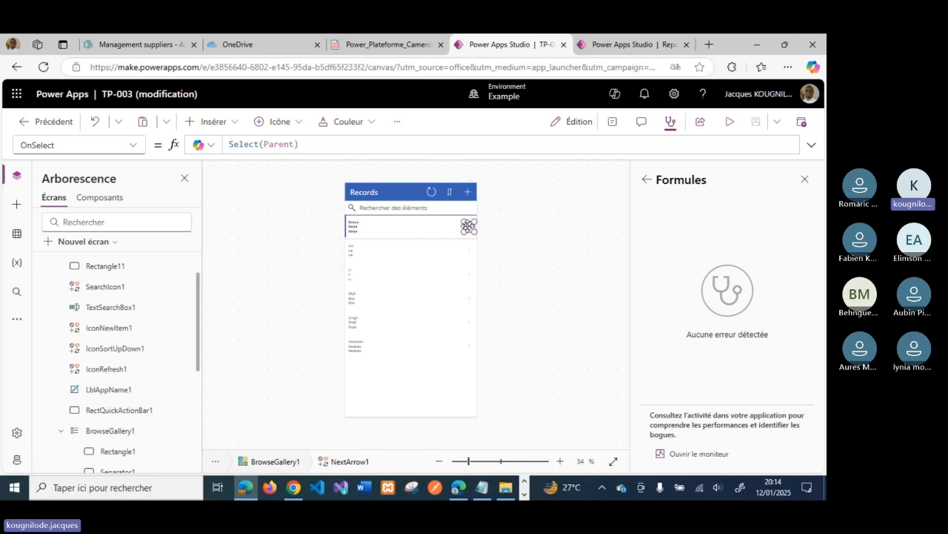
pyautogui.click(317, 145)
pyautogui.hotkey('ctrl', 'a')
pyautogui.press('BackSpace')
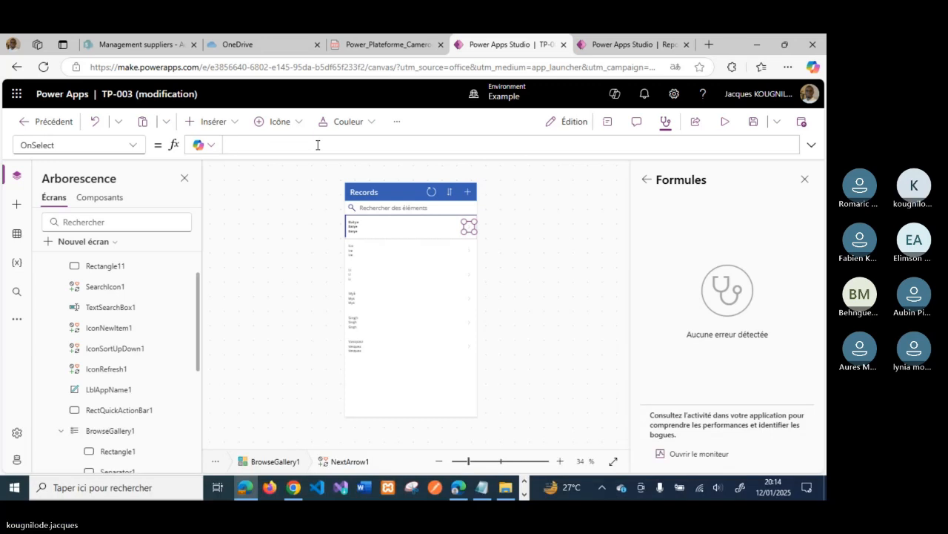
# Enter EditForm(EditForm1) as the next-arrow icon's OnSelect formula
pyautogui.write('EditForm(')
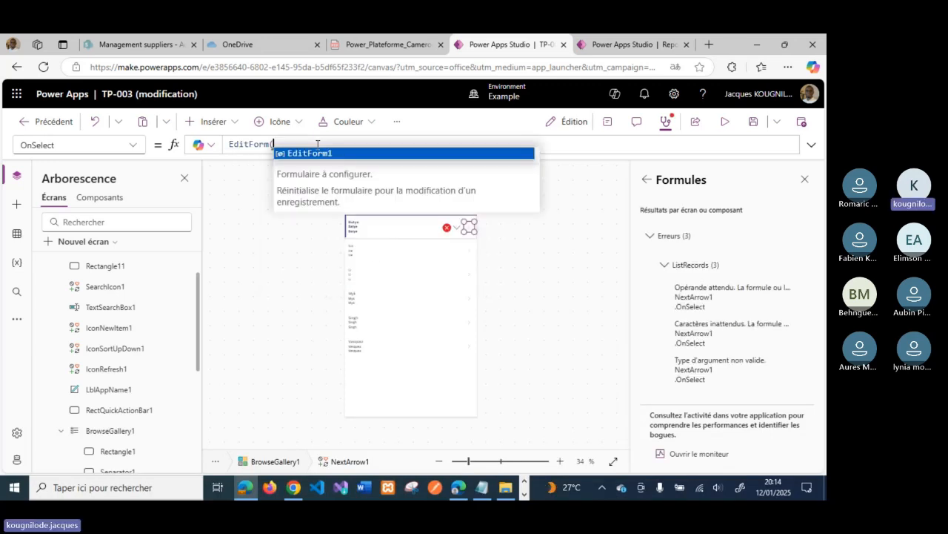
pyautogui.press('Return')
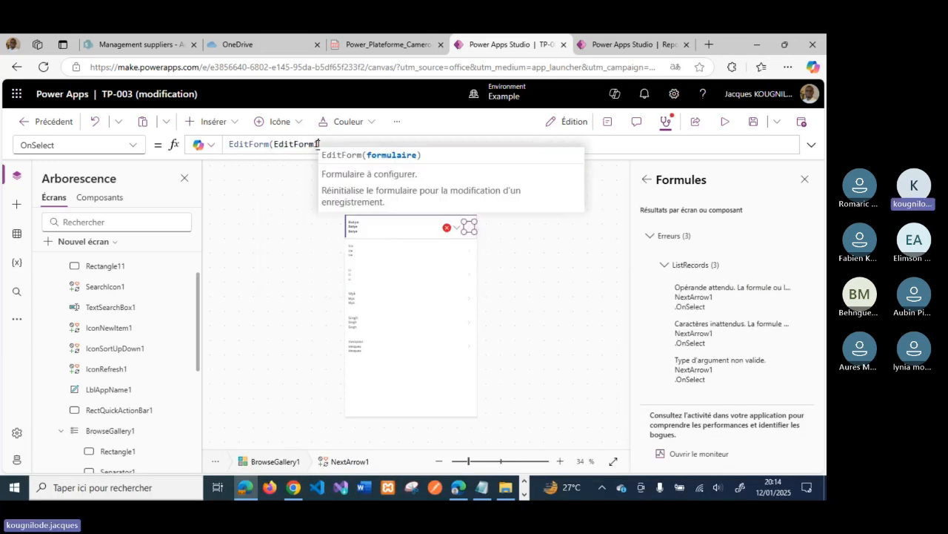
pyautogui.write('à')
pyautogui.press('BackSpace')
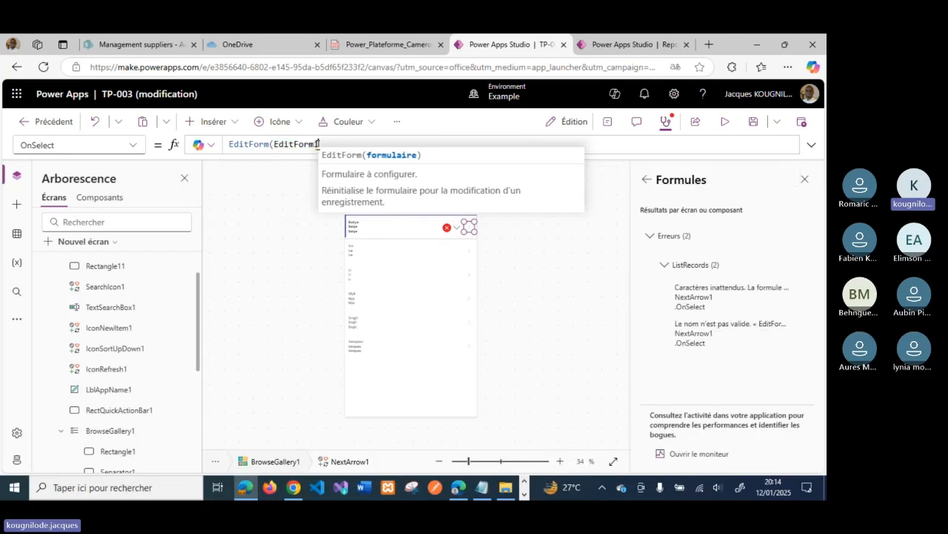
pyautogui.write('à')
pyautogui.press('BackSpace')
pyautogui.write(')')
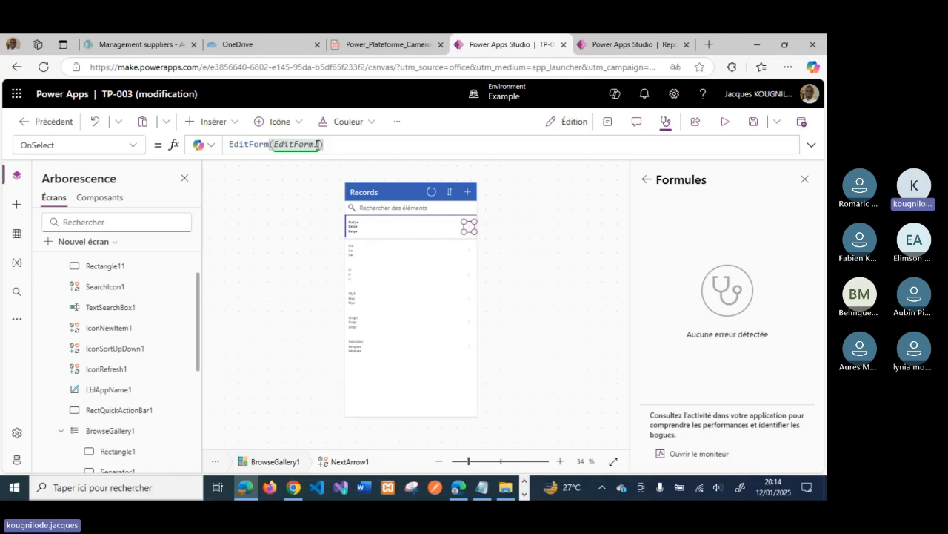
# Append ;;Navigate( with ListRecords as the target screen to the next-arrow icon's formula
pyautogui.write(';')
pyautogui.press('BackSpace')
pyautogui.write(';')
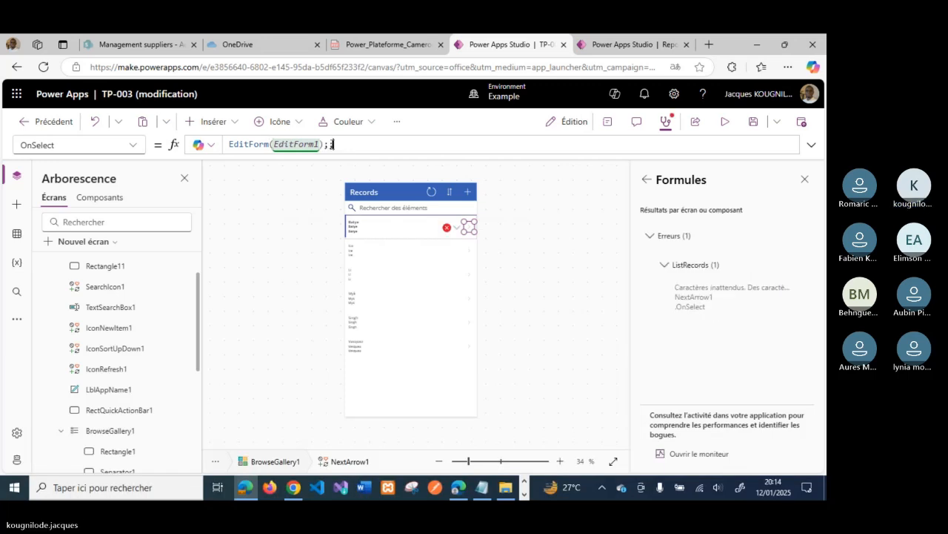
pyautogui.write('Nav')
pyautogui.press('Tab')
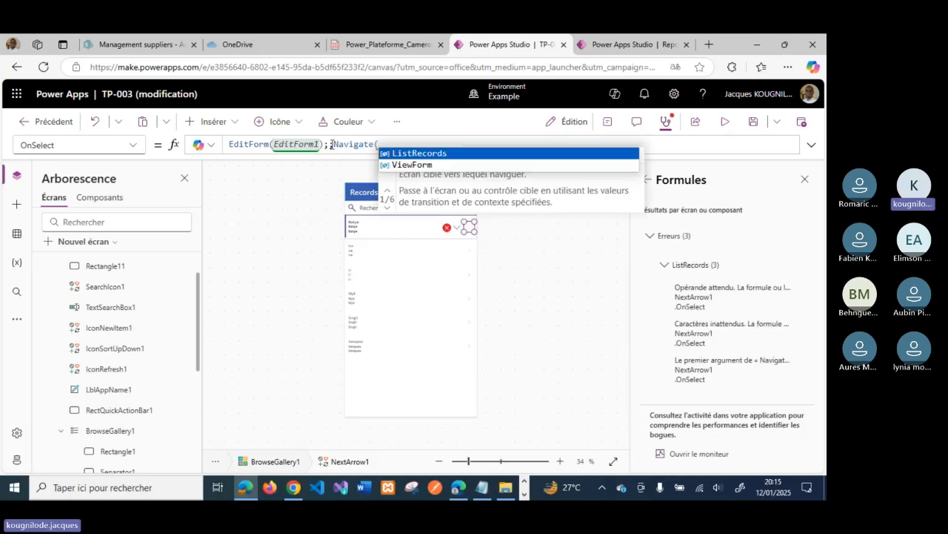
pyautogui.press('Tab')
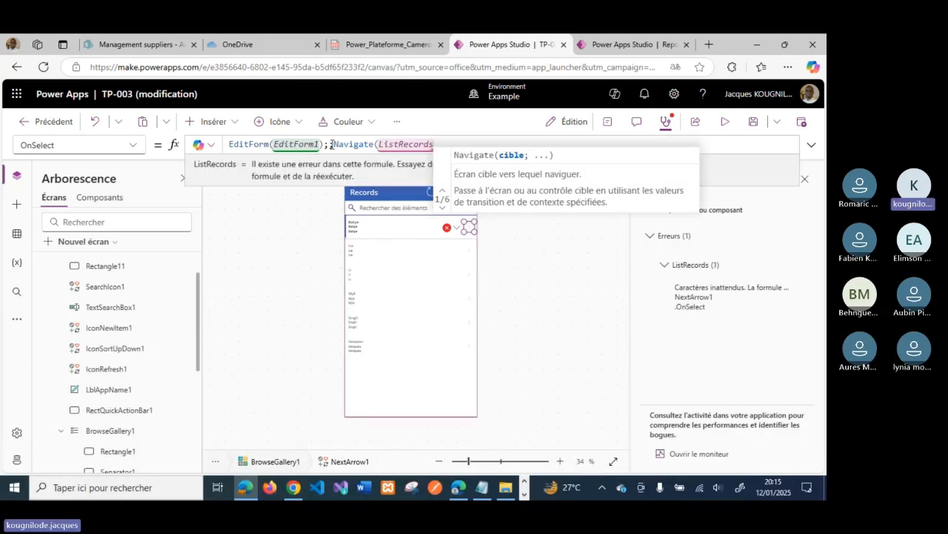
# Consult the reference EditForm formula in Notepad and complete the Navigate call with ;;ScreenTransition.None and a closing parenthesis
pyautogui.click(482, 487)
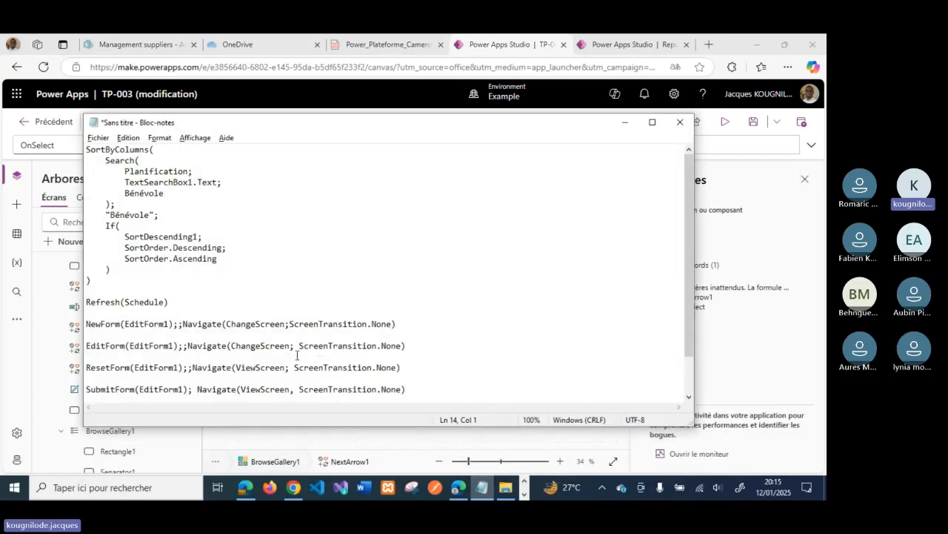
pyautogui.click(626, 123)
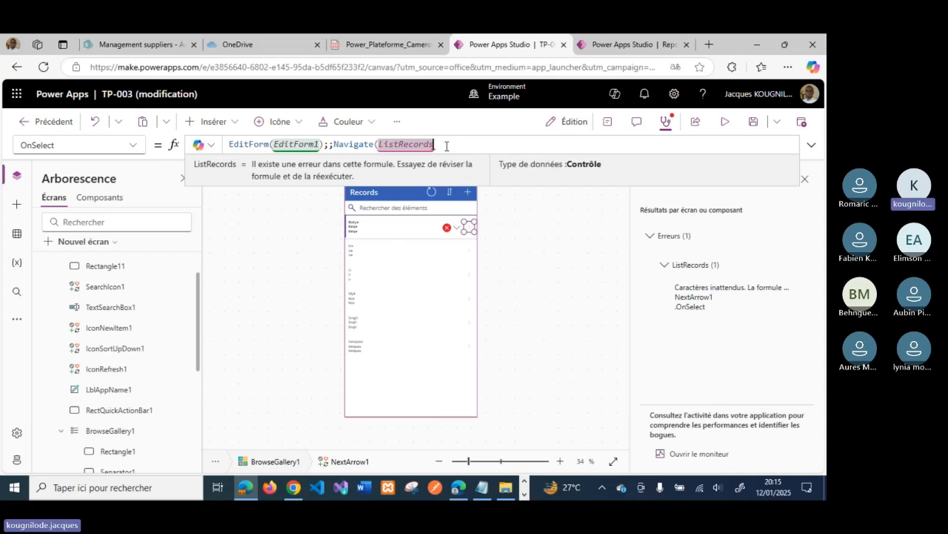
pyautogui.write(';;')
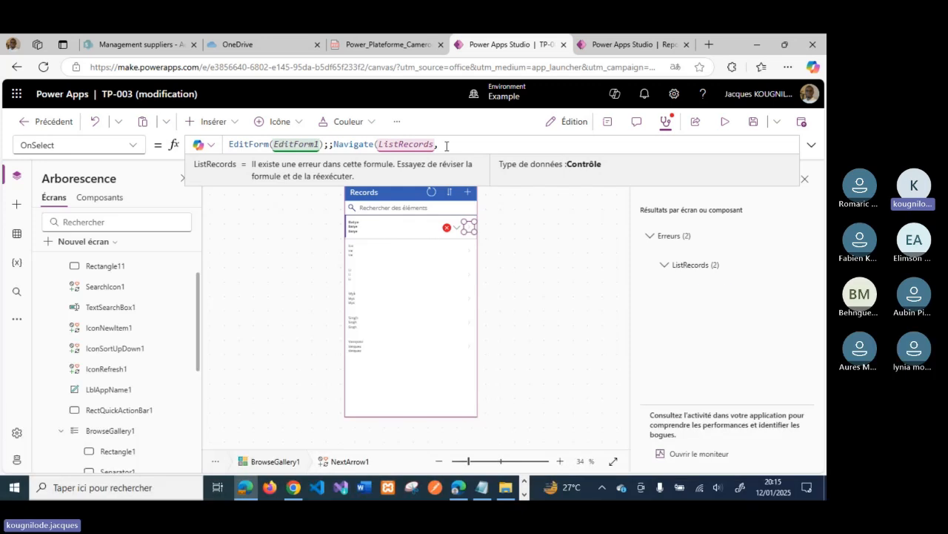
pyautogui.write('Scre')
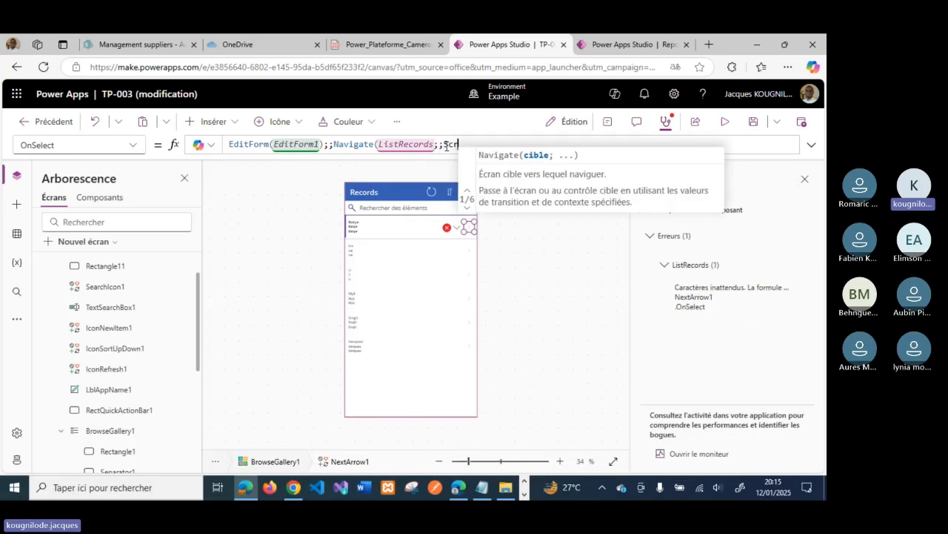
pyautogui.press('Down')
pyautogui.press('Down')
pyautogui.press('Down')
pyautogui.press('Down')
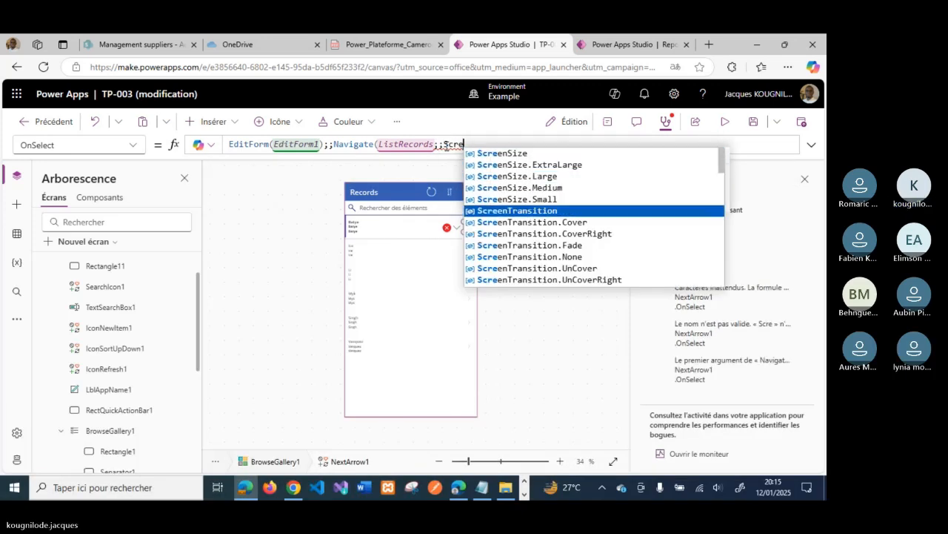
pyautogui.press('Down')
pyautogui.press('Down')
pyautogui.press('Down')
pyautogui.press('Down')
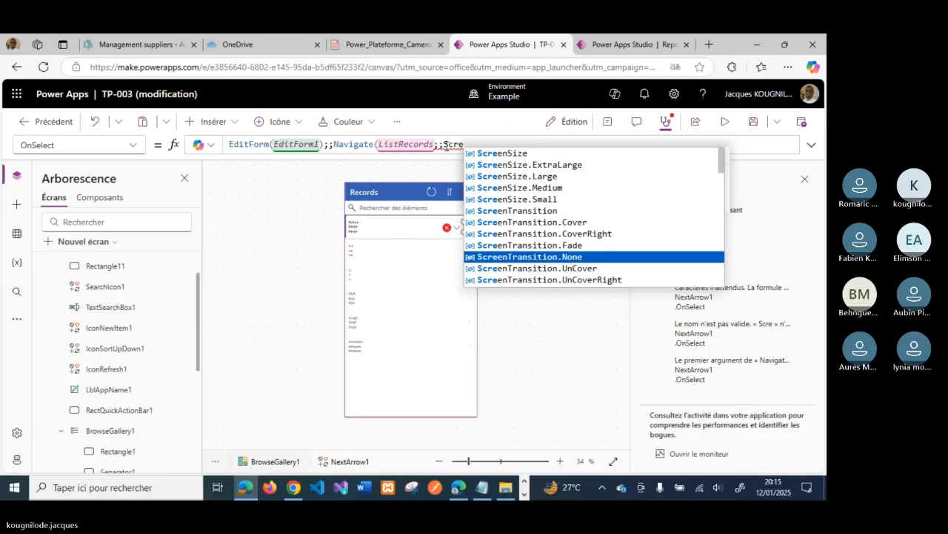
pyautogui.press('Tab')
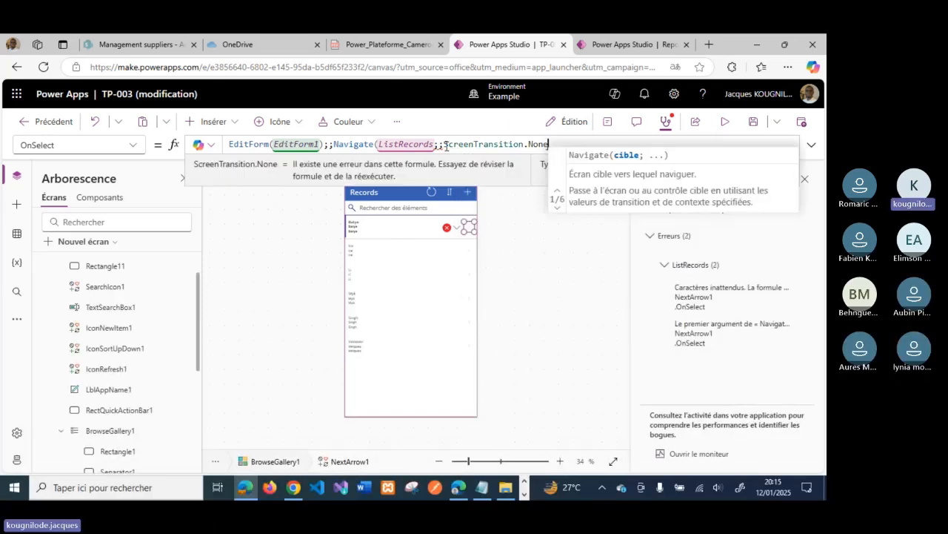
pyautogui.click(446, 144)
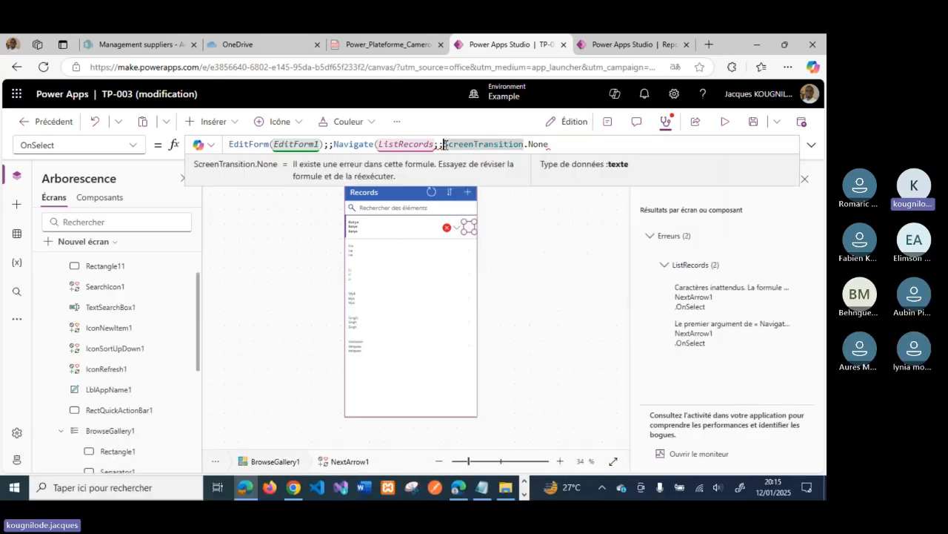
pyautogui.click(560, 146)
pyautogui.write(')')
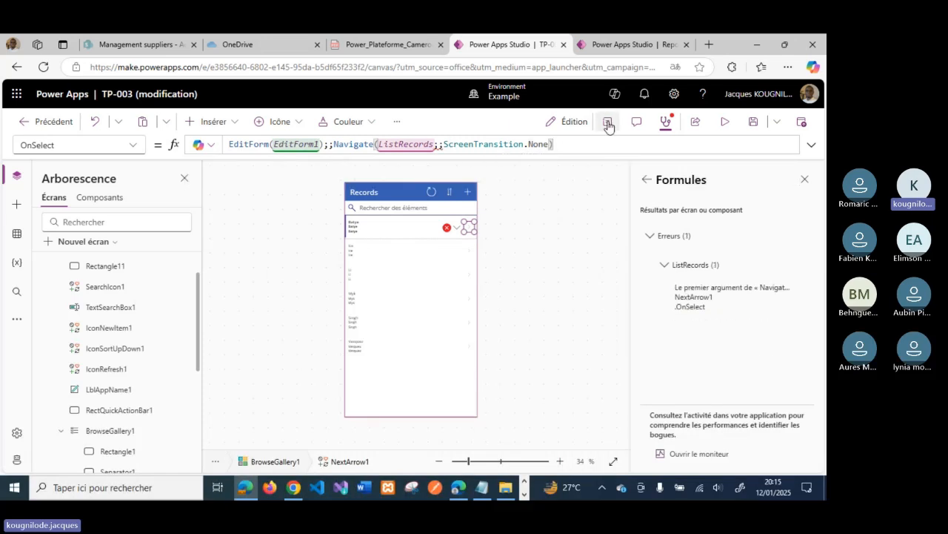
# Check the app for formula errors and reduce the separator before ScreenTransition.None to a single semicolon
pyautogui.click(663, 123)
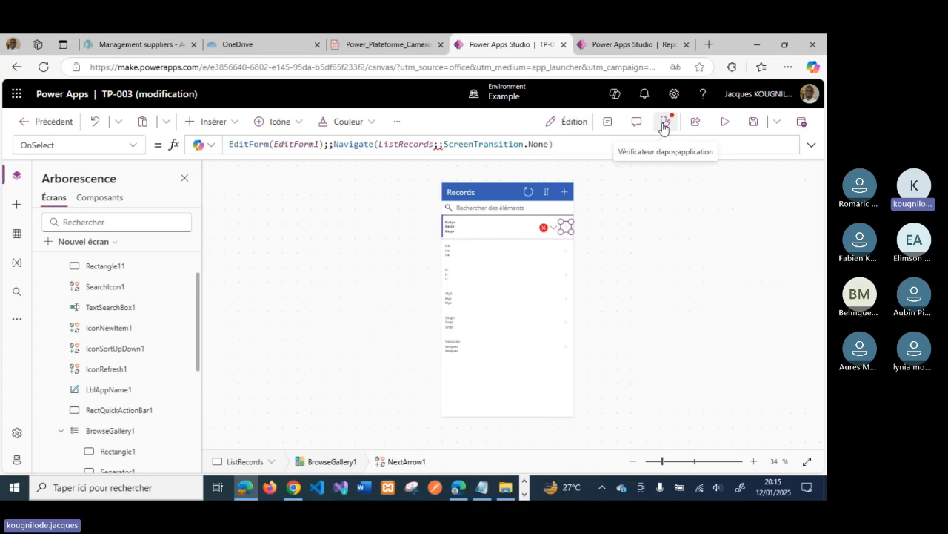
pyautogui.click(664, 125)
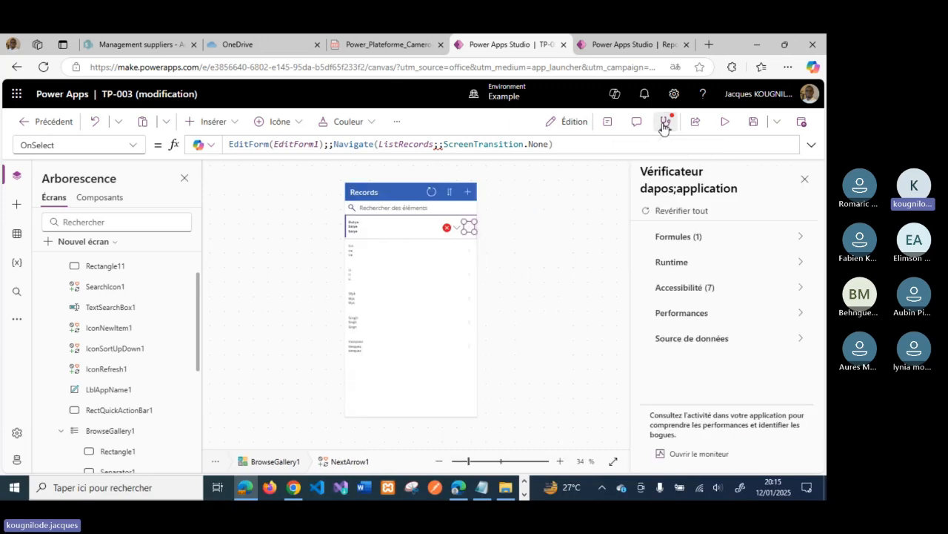
pyautogui.click(804, 180)
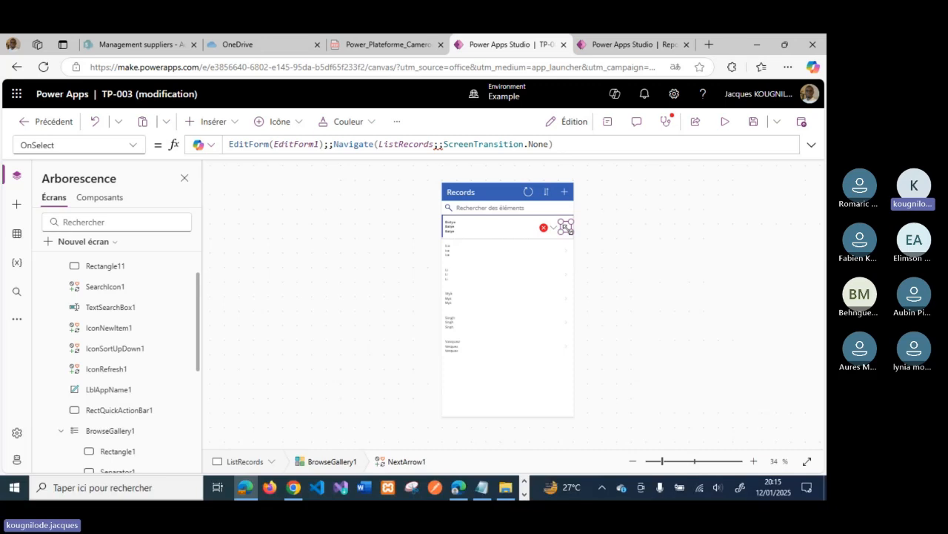
pyautogui.click(665, 122)
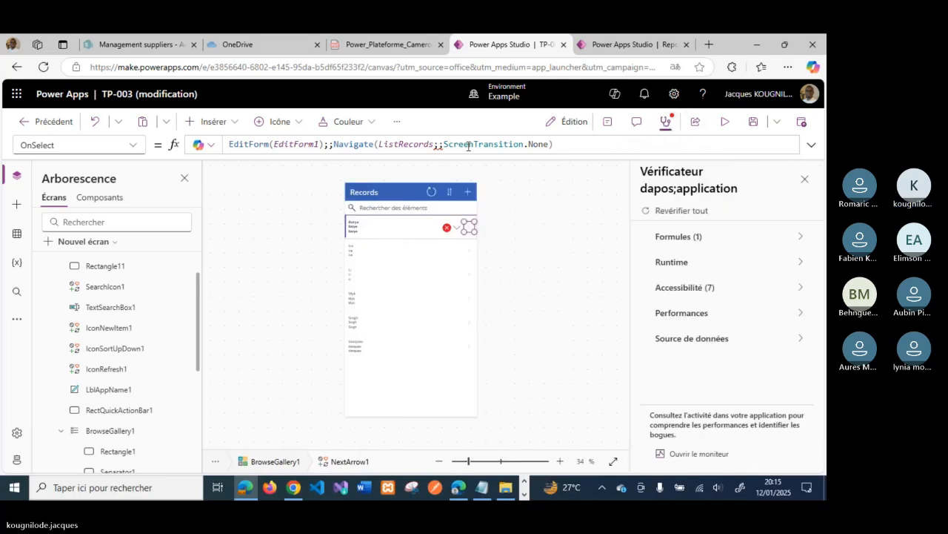
pyautogui.click(441, 145)
pyautogui.press('BackSpace')
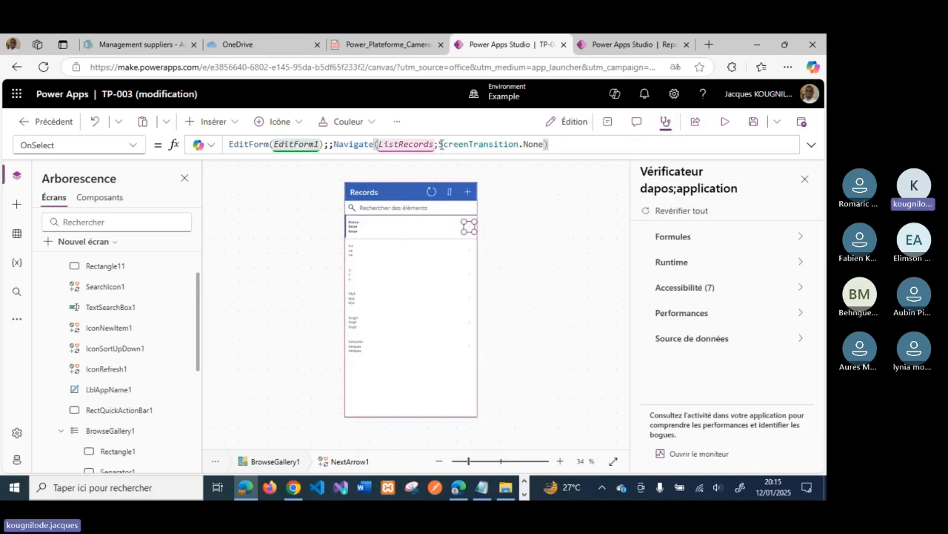
pyautogui.click(805, 179)
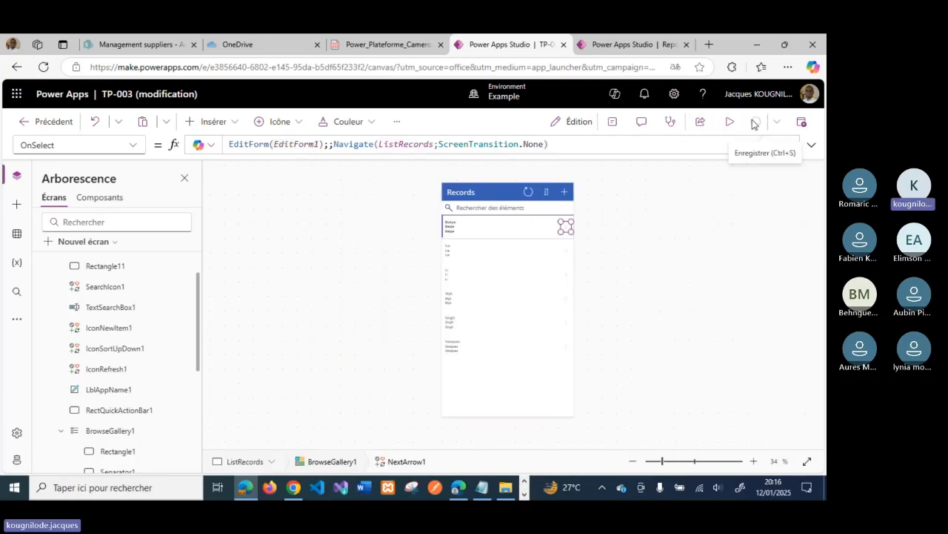
# Reload the TP-003 app in the studio and review the OnSelect formulas of the new-item and next-arrow icons
pyautogui.click(565, 67)
pyautogui.press('Return')
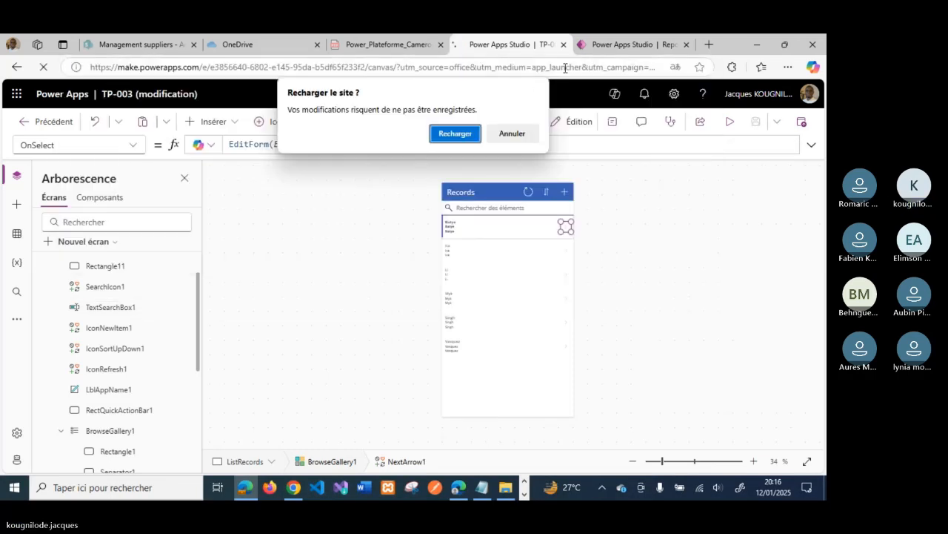
pyautogui.click(458, 134)
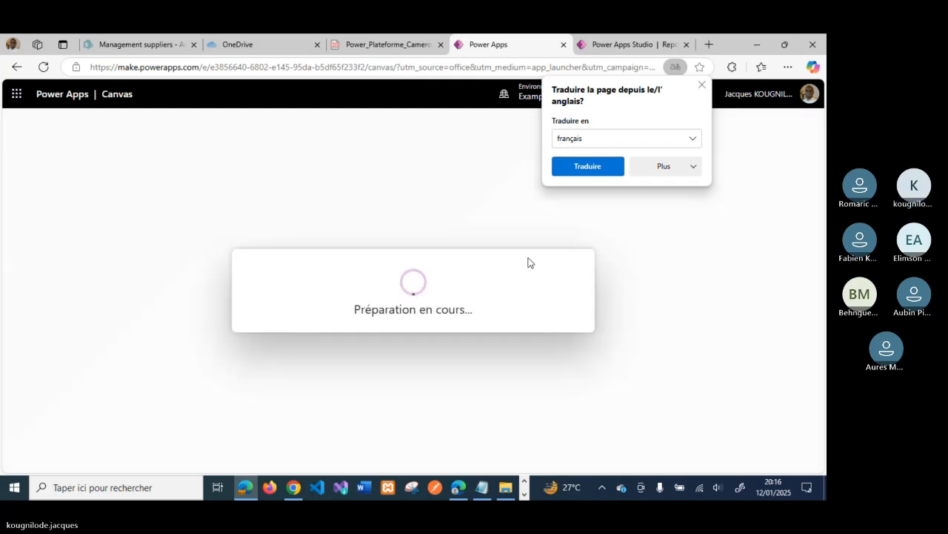
pyautogui.click(700, 87)
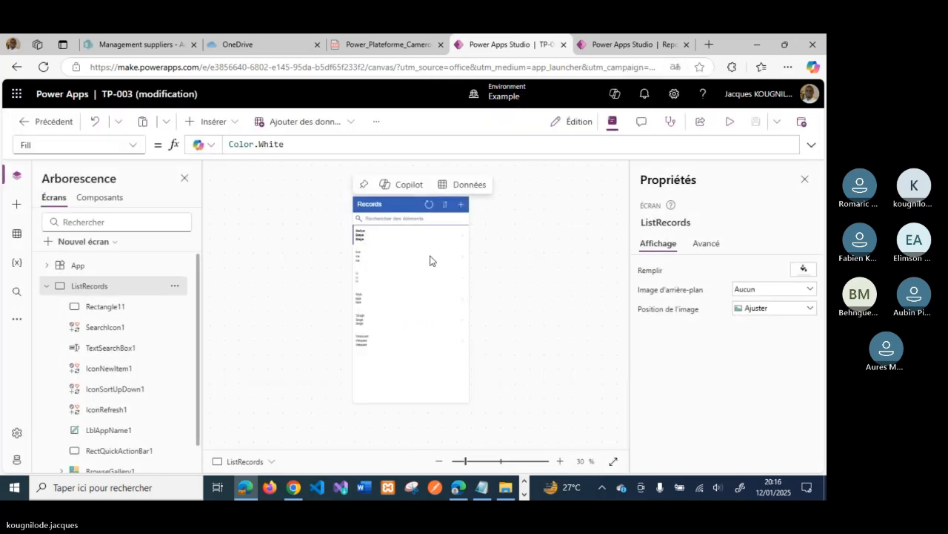
pyautogui.click(459, 206)
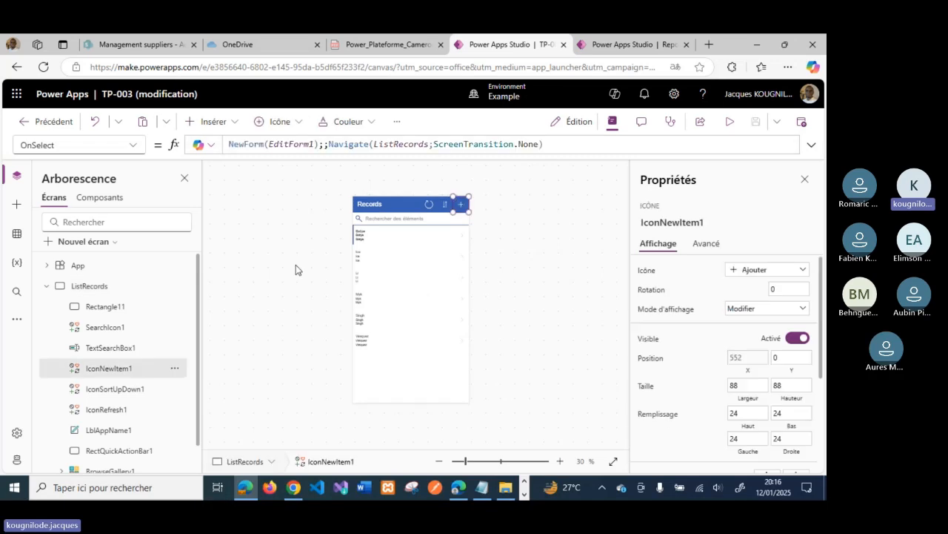
pyautogui.click(460, 237)
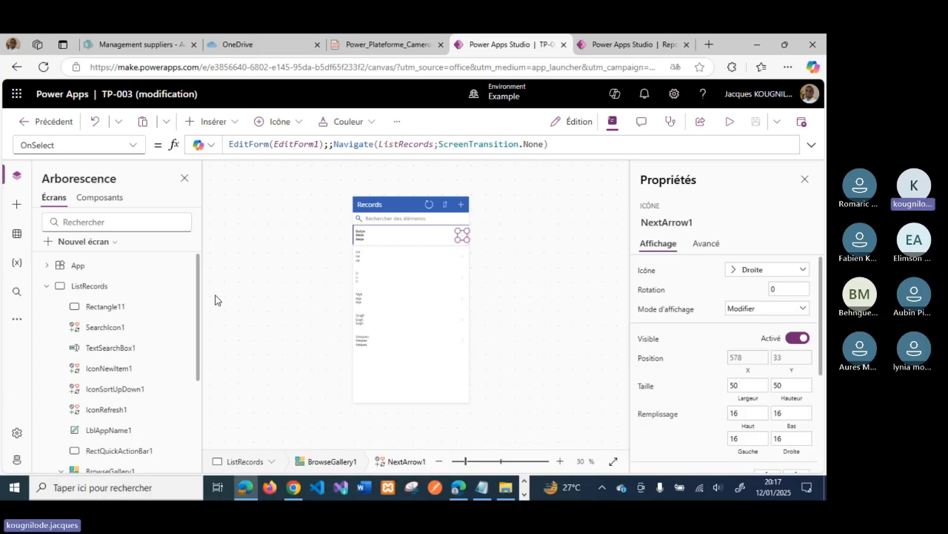
# Open the ViewForm screen, select its cancel icon and look through the icon's available properties, keeping OnSelect
pyautogui.scroll(-2, 124, 436)
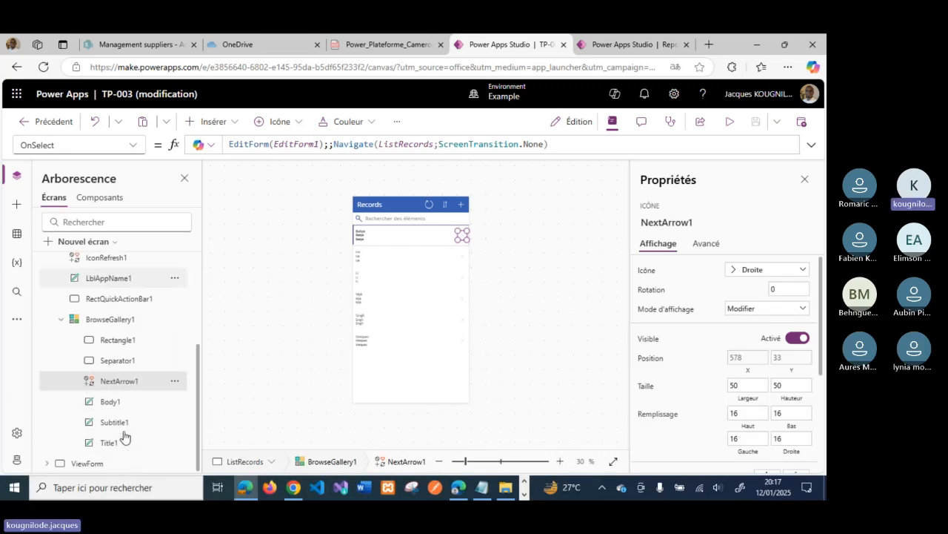
pyautogui.click(117, 460)
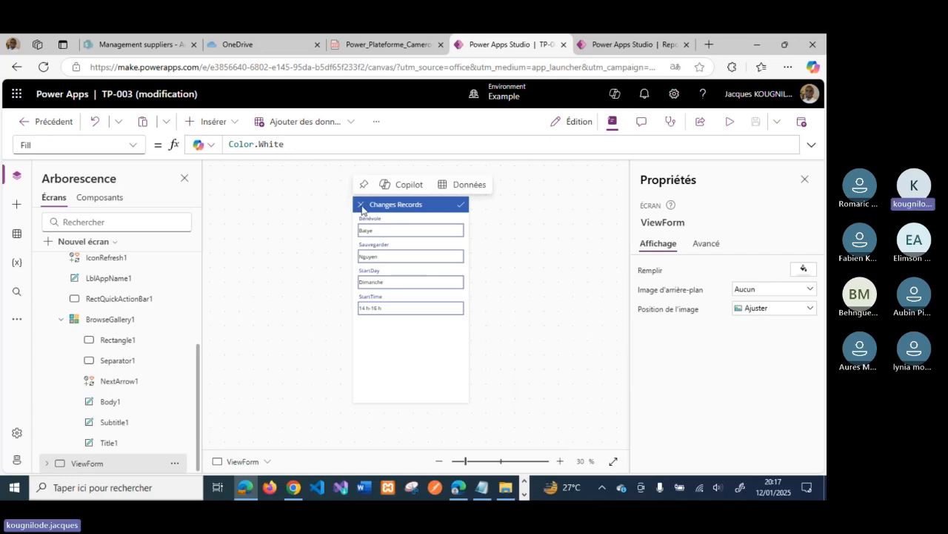
pyautogui.click(360, 204)
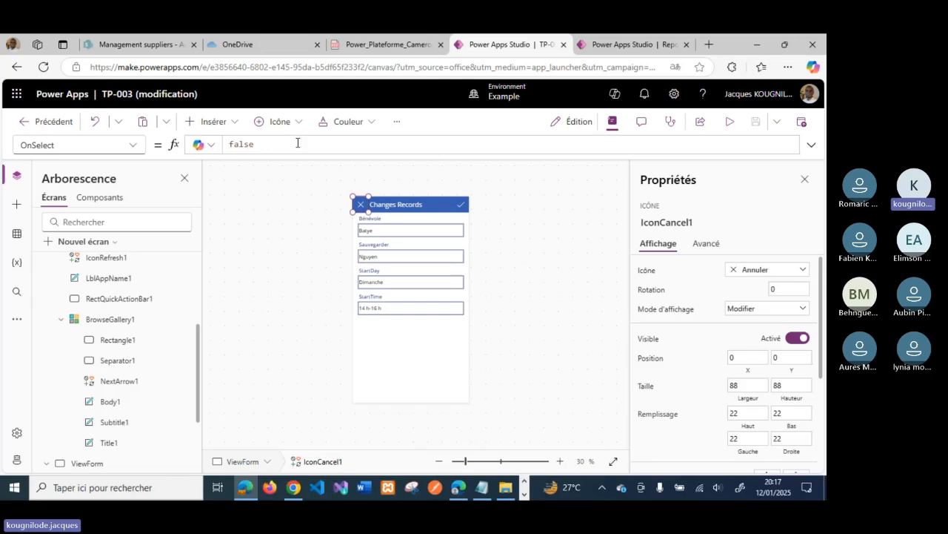
pyautogui.click(137, 146)
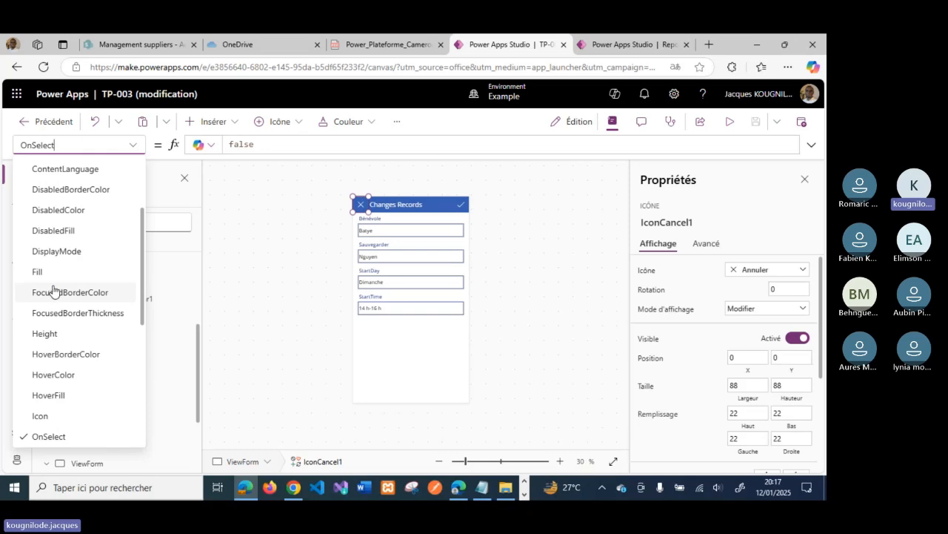
pyautogui.scroll(3, 53, 291)
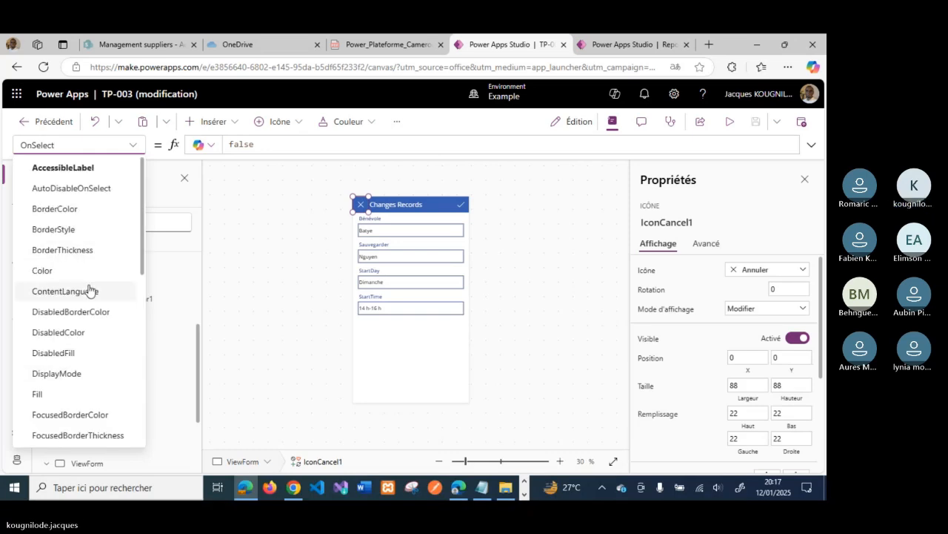
pyautogui.press('Escape')
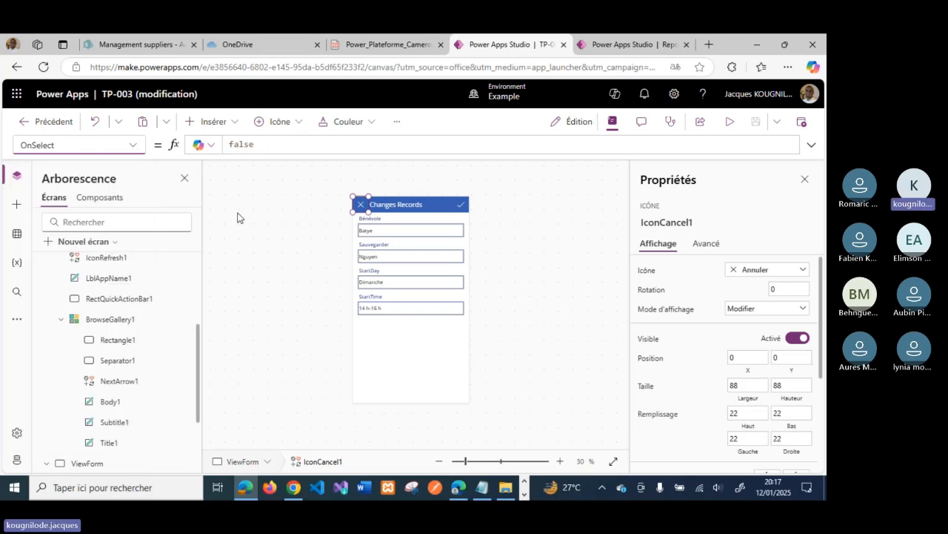
# Replace the cancel icon's OnSelect formula with ResetForm(EditForm1)
pyautogui.click(290, 145)
pyautogui.press('BackSpace')
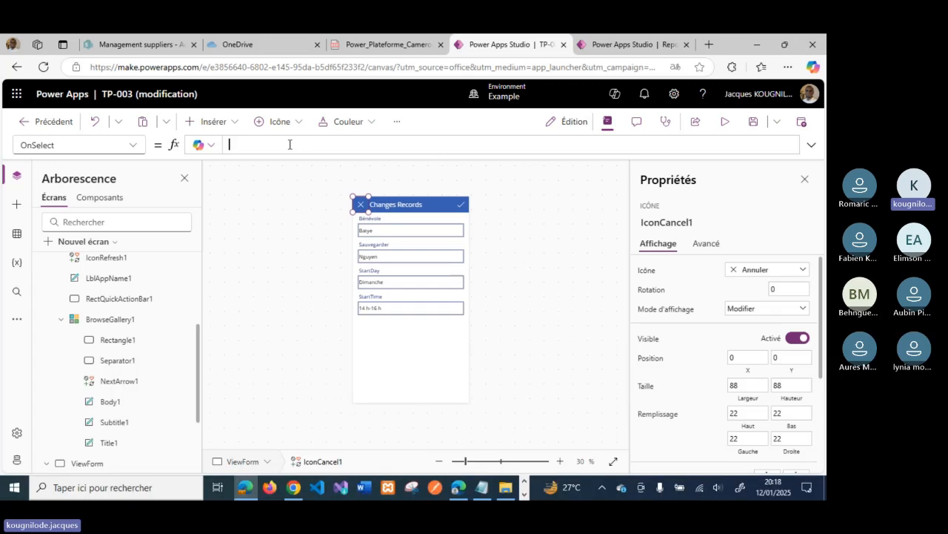
pyautogui.write('Reset')
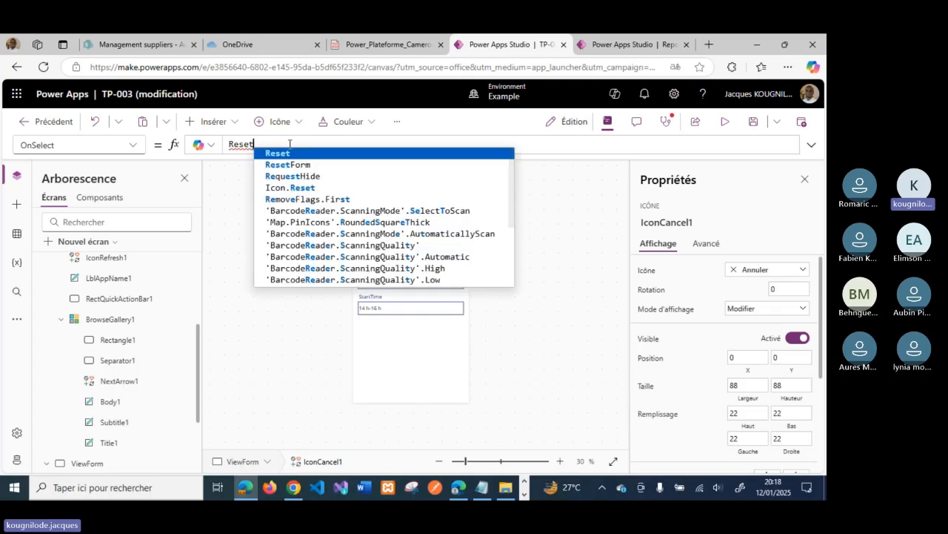
pyautogui.press('Down')
pyautogui.press('Down')
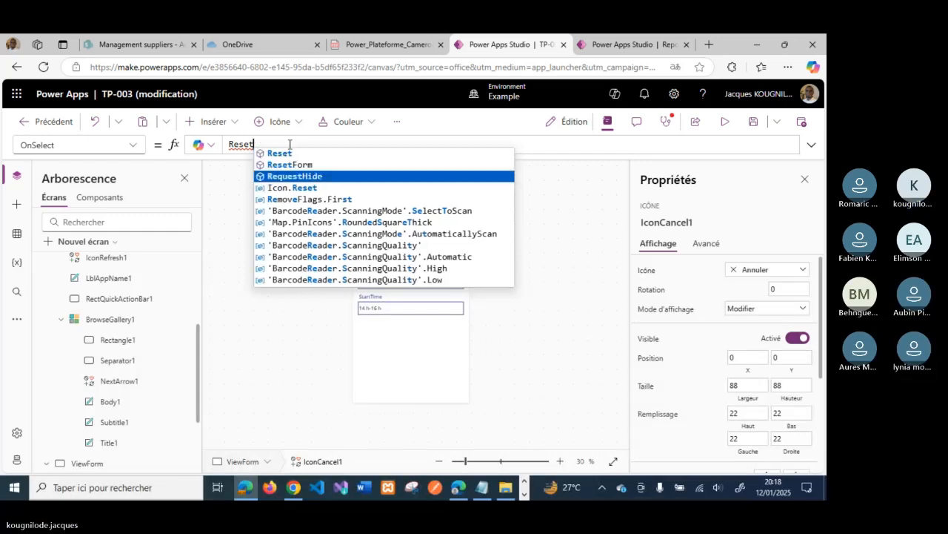
pyautogui.press('Up')
pyautogui.press('Tab')
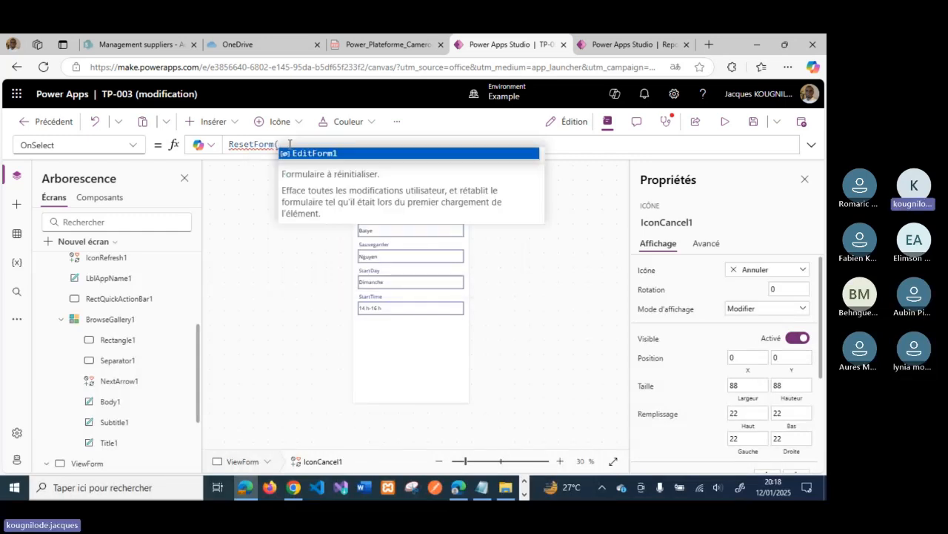
pyautogui.press('Tab')
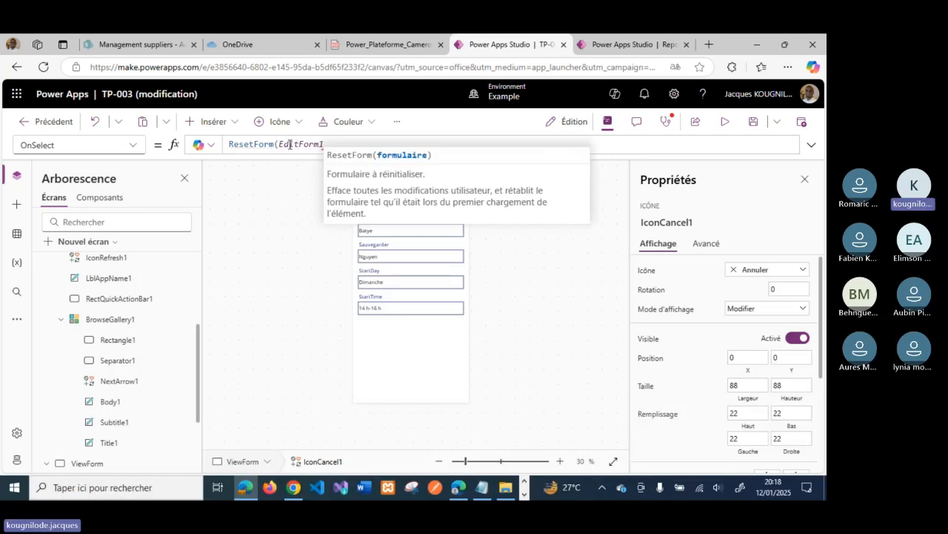
pyautogui.write(')')
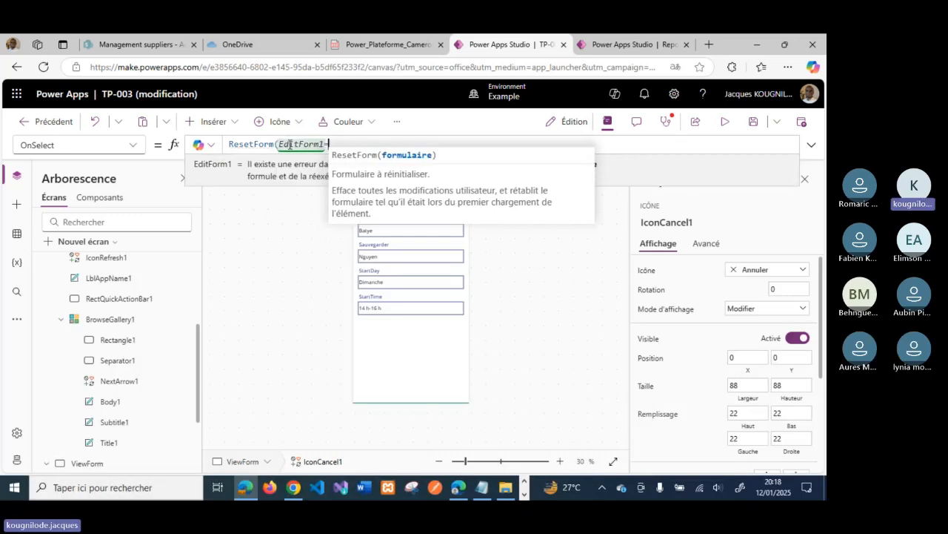
pyautogui.press('BackSpace')
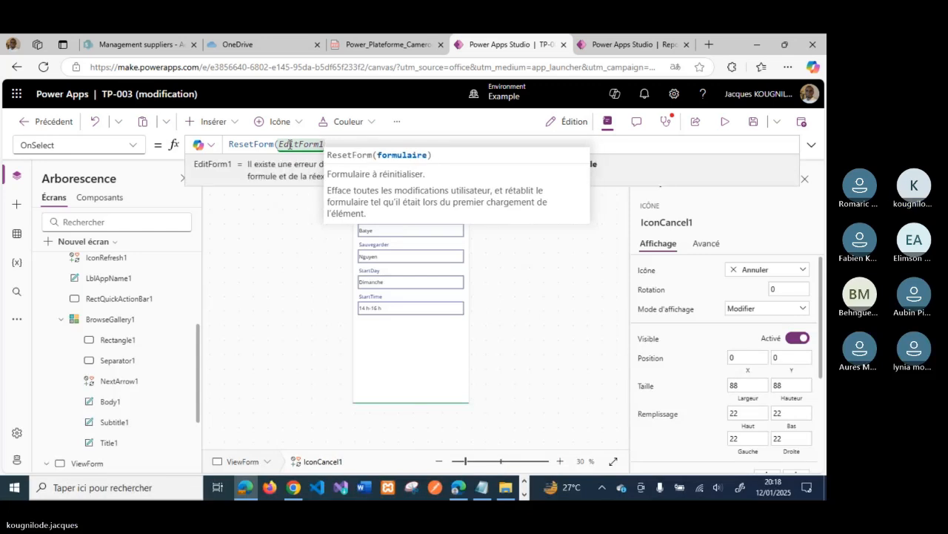
pyautogui.write(')')
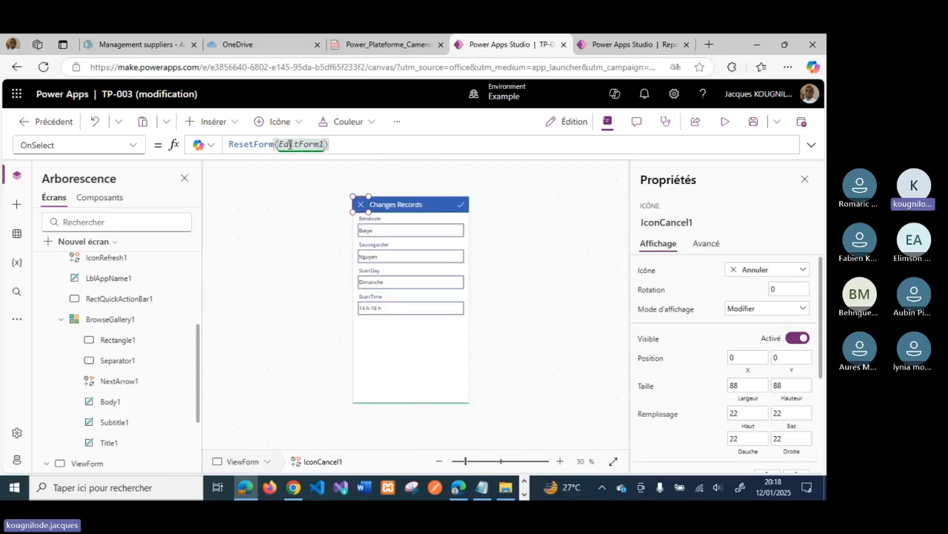
# Append ;;Navigate( with ListRecords as the target screen to the cancel icon's ResetForm formula
pyautogui.write(';')
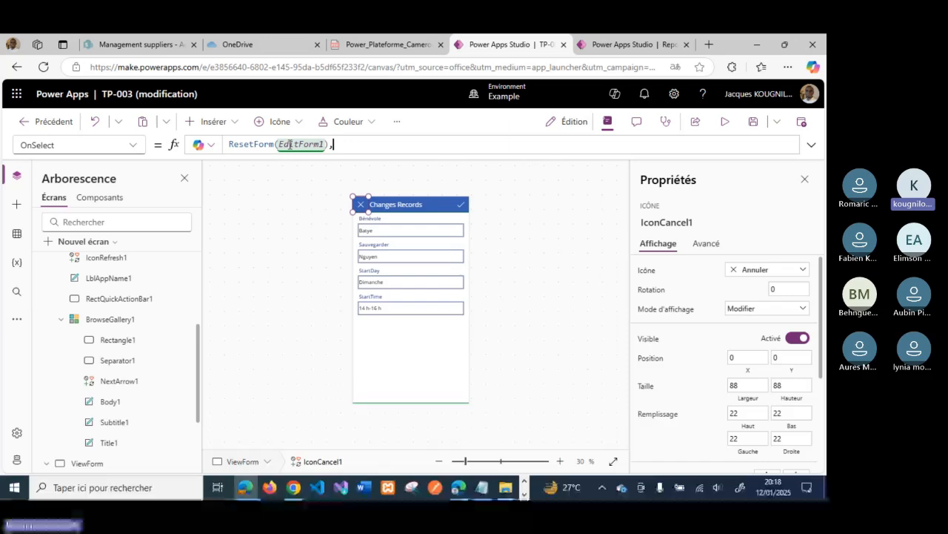
pyautogui.write(';nav')
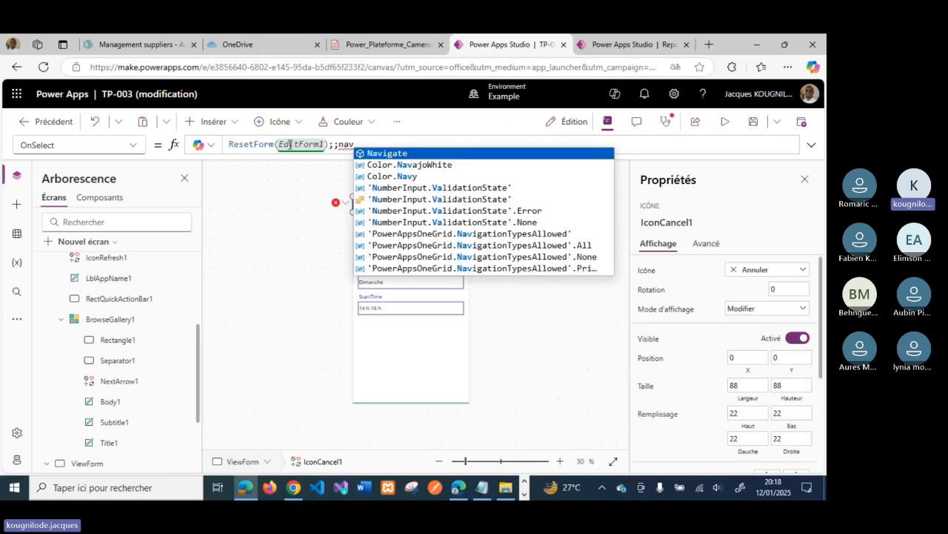
pyautogui.press('Tab')
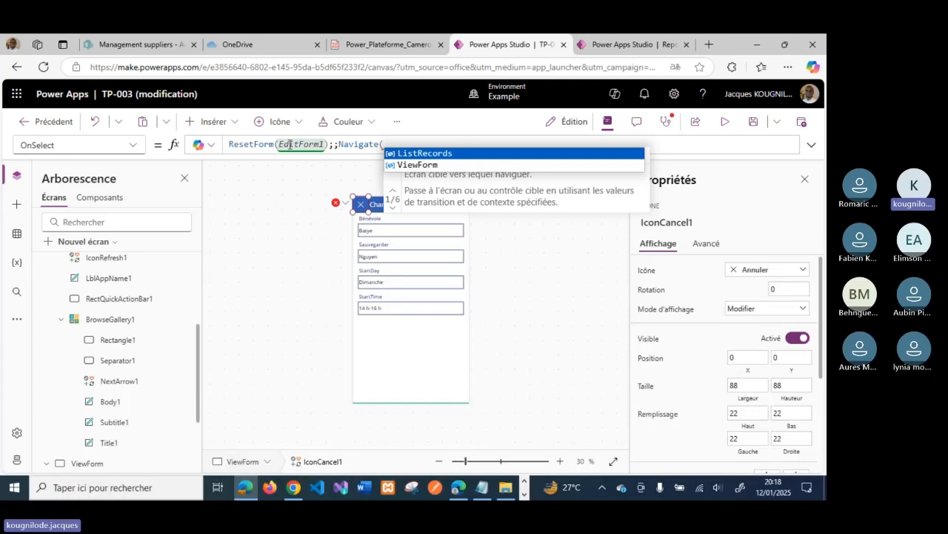
pyautogui.press('Tab')
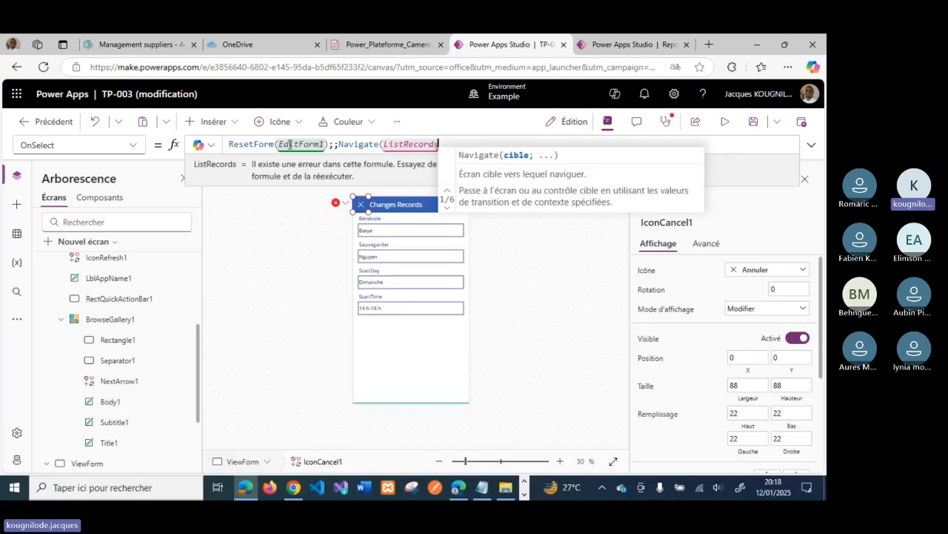
# Complete the cancel icon's Navigate call with ;ScreenTransition.None and a closing parenthesis
pyautogui.write(';')
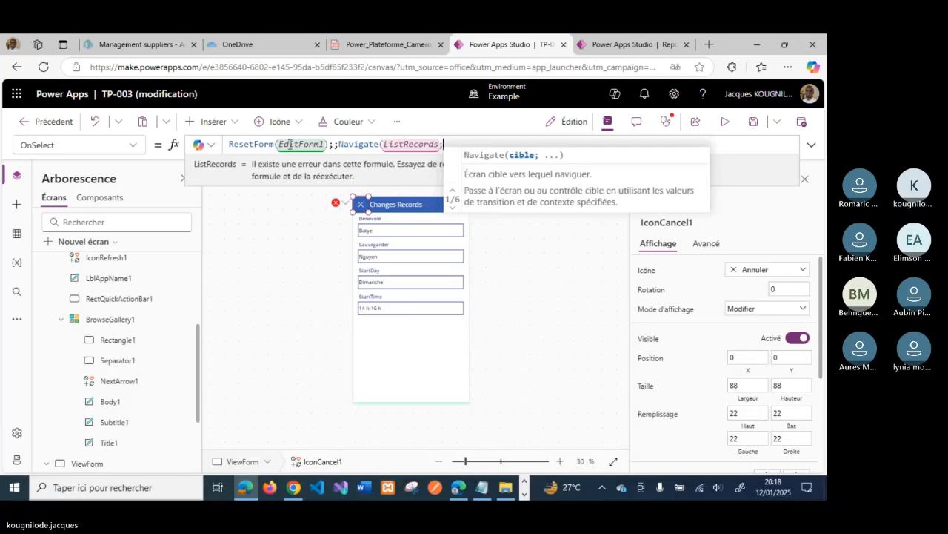
pyautogui.write('Sc')
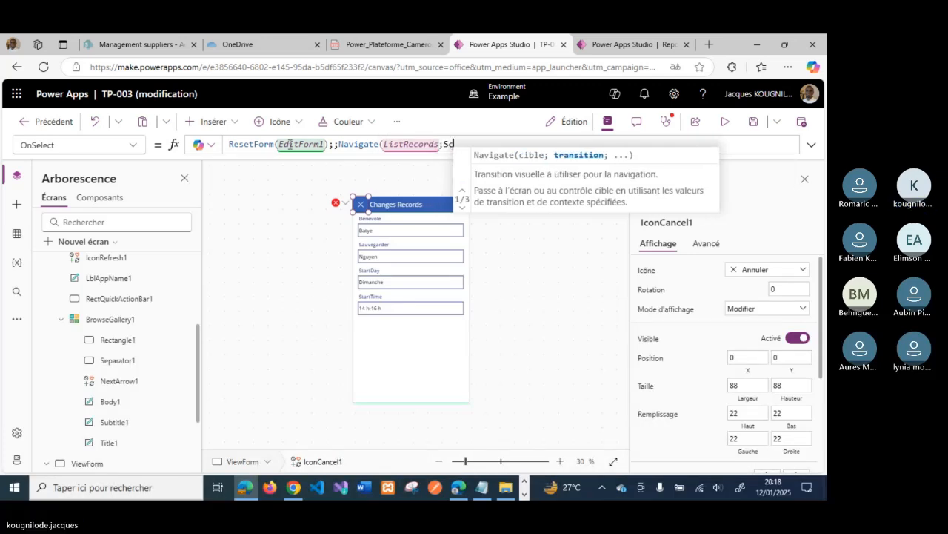
pyautogui.press('Down')
pyautogui.press('Down')
pyautogui.press('Down')
pyautogui.press('Down')
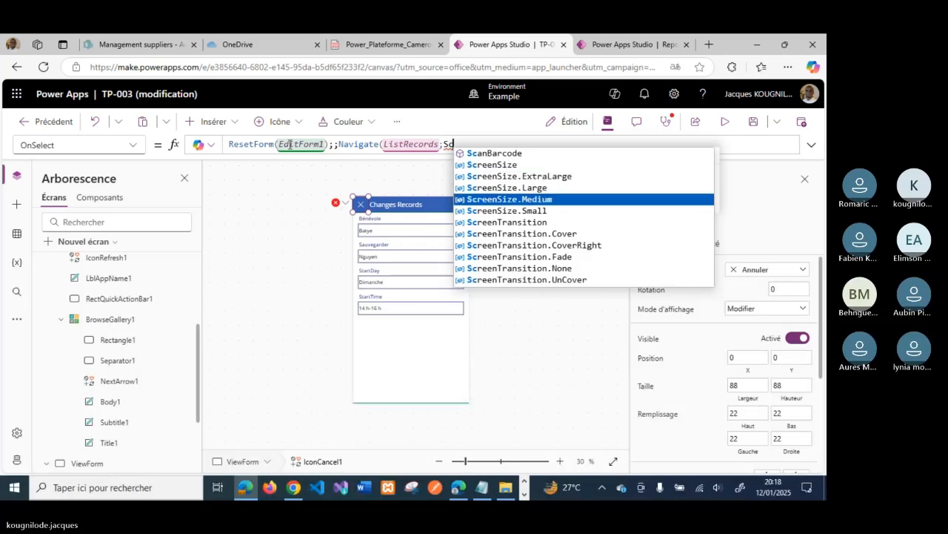
pyautogui.press('Down')
pyautogui.press('Down')
pyautogui.press('Down')
pyautogui.press('Down')
pyautogui.press('Down')
pyautogui.press('Down')
pyautogui.press('Tab')
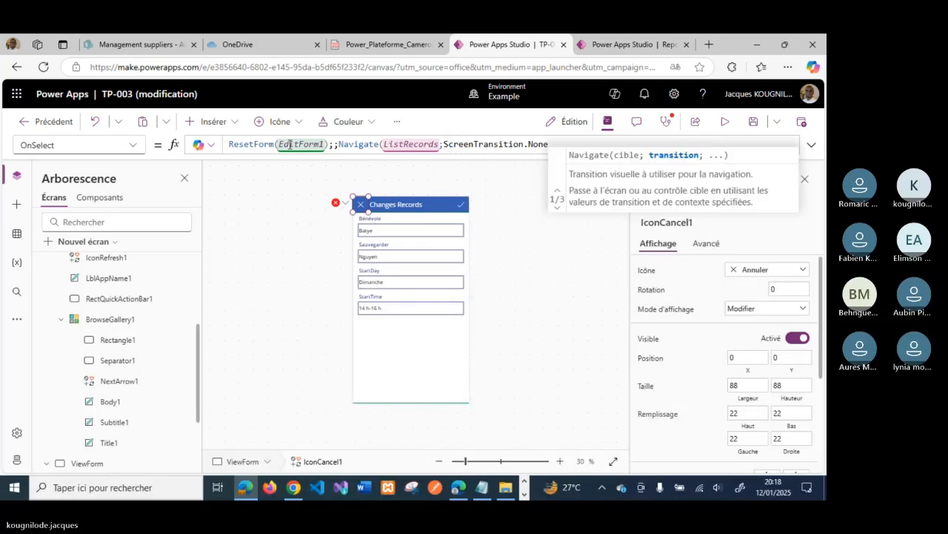
pyautogui.write(')')
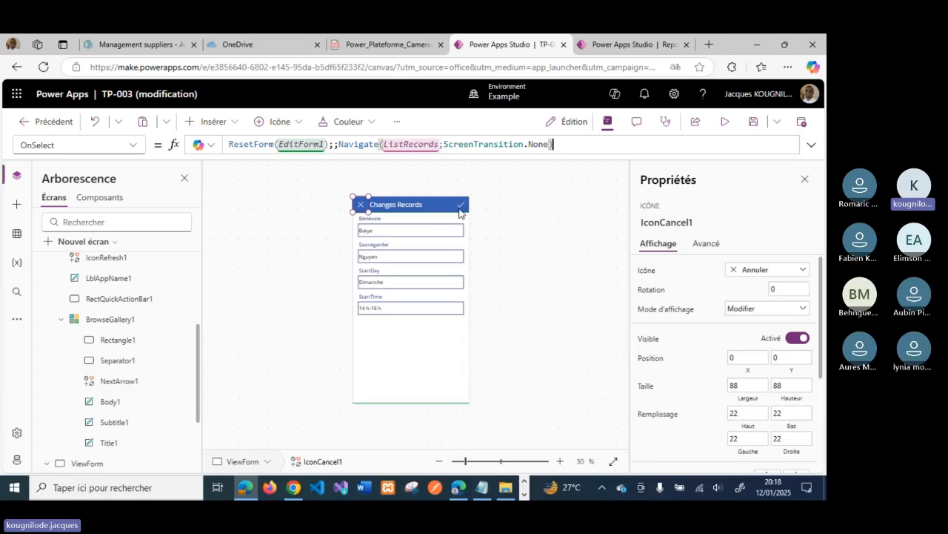
# Check the accept icon's OnSelect formula, test the icon in the app preview, and return to editing
pyautogui.click(460, 203)
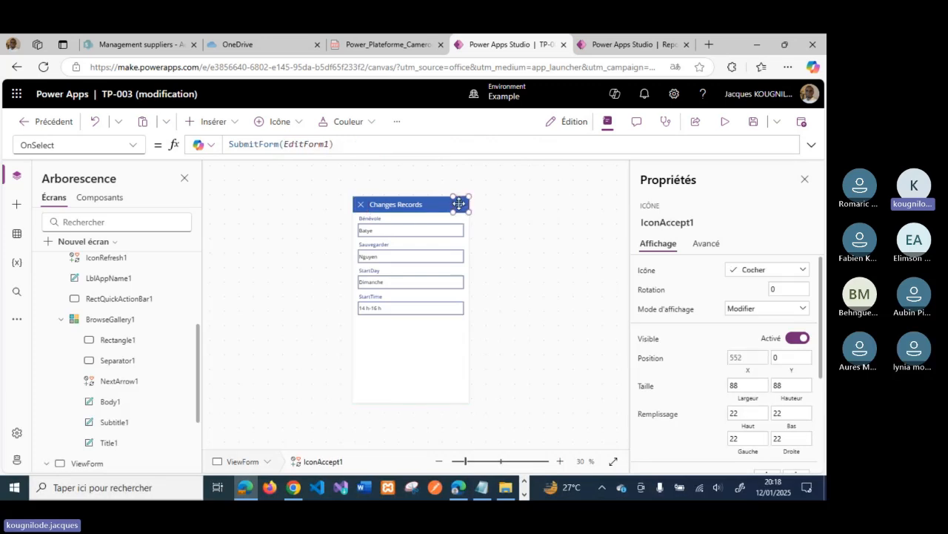
pyautogui.click(726, 127)
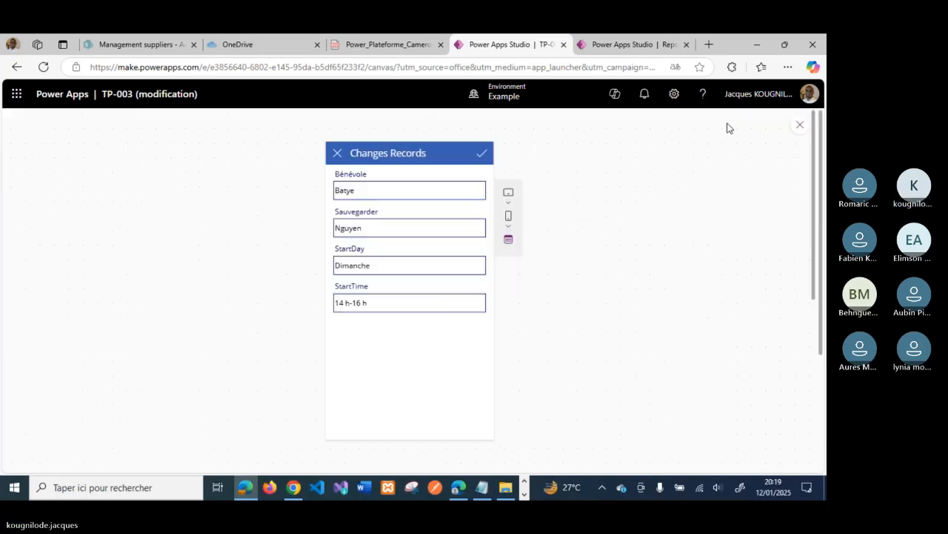
pyautogui.click(481, 162)
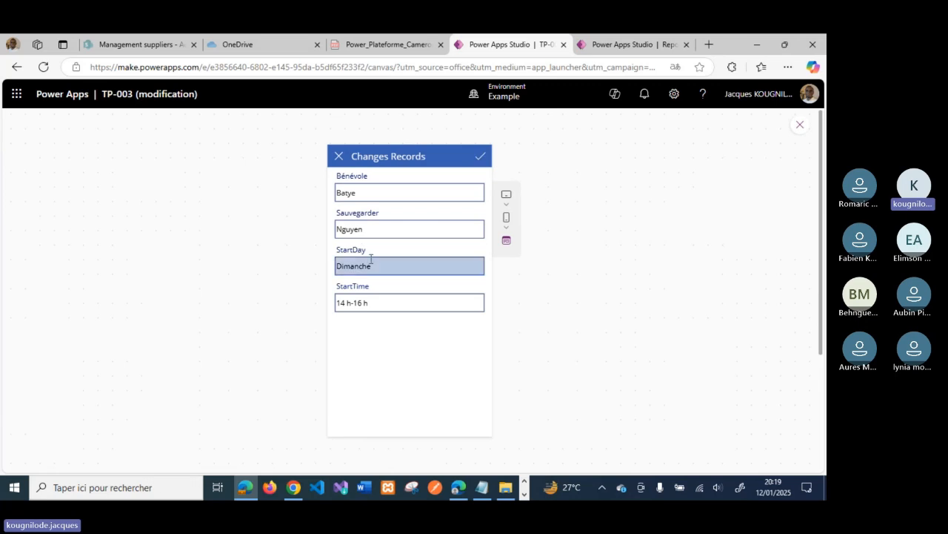
pyautogui.click(800, 125)
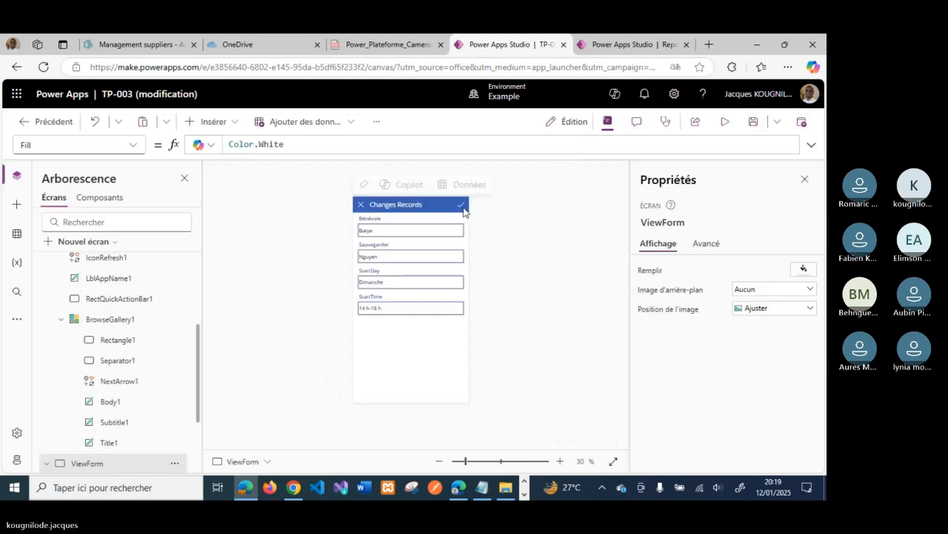
# Append ;;Navigate(ListRecords; to the SubmitForm(EditForm1) formula in the accept icon's OnSelect property
pyautogui.click(461, 207)
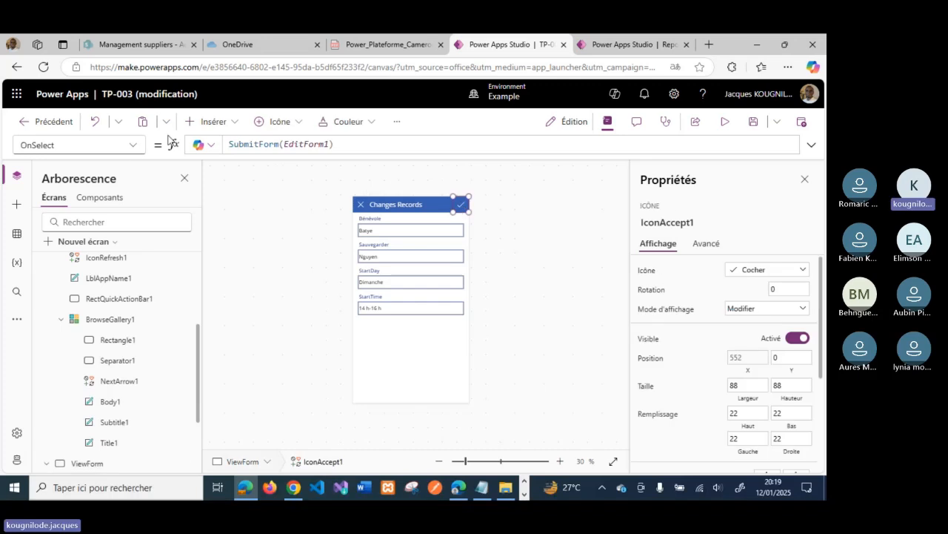
pyautogui.click(132, 148)
pyautogui.click(132, 148)
pyautogui.click(351, 145)
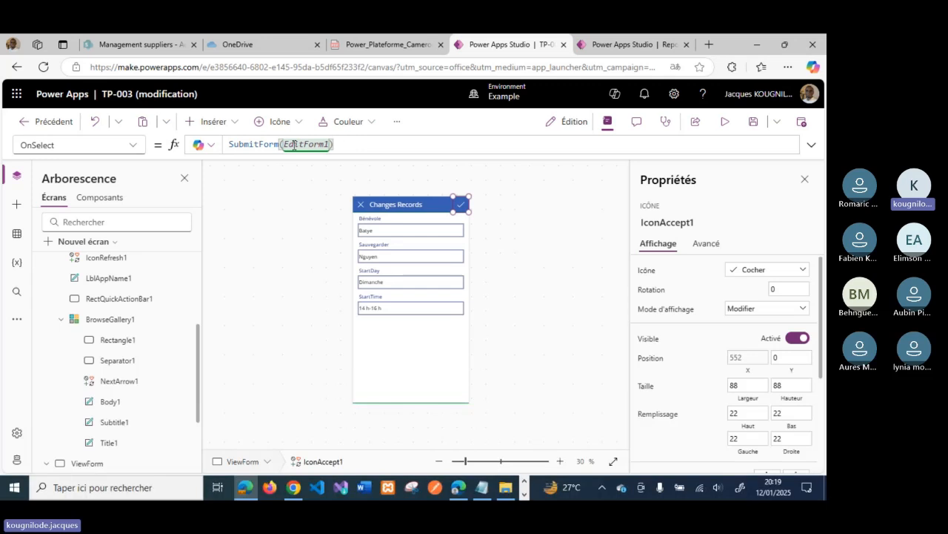
pyautogui.doubleClick(255, 145)
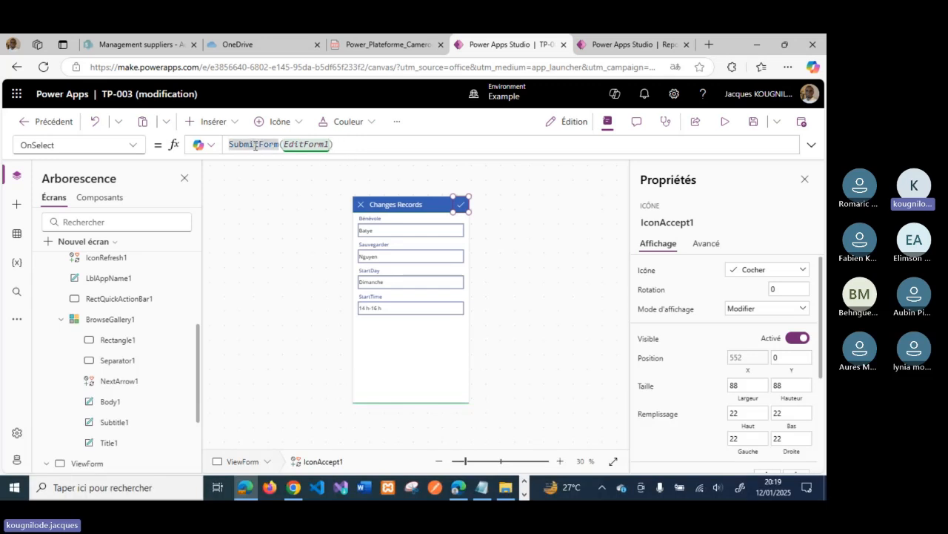
pyautogui.click(326, 145)
pyautogui.scroll(-3, 111, 415)
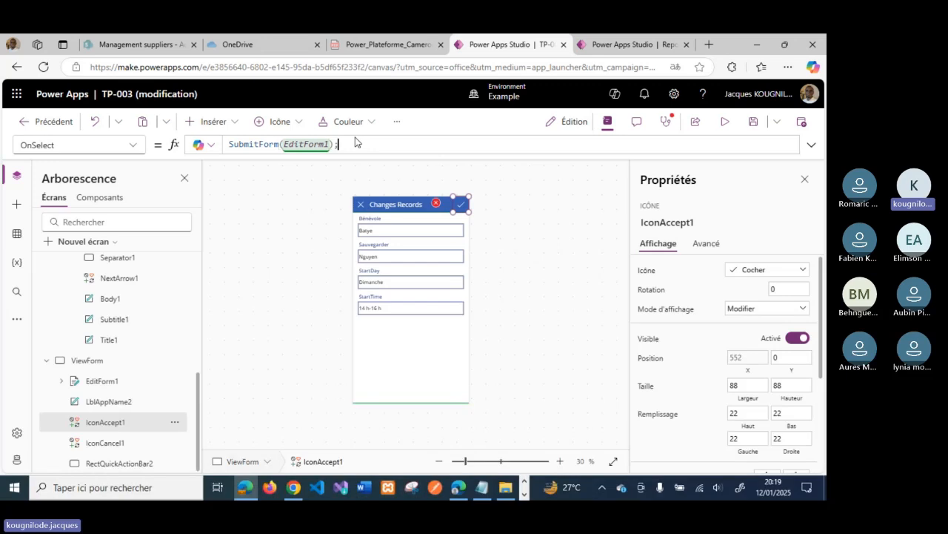
pyautogui.write(';;')
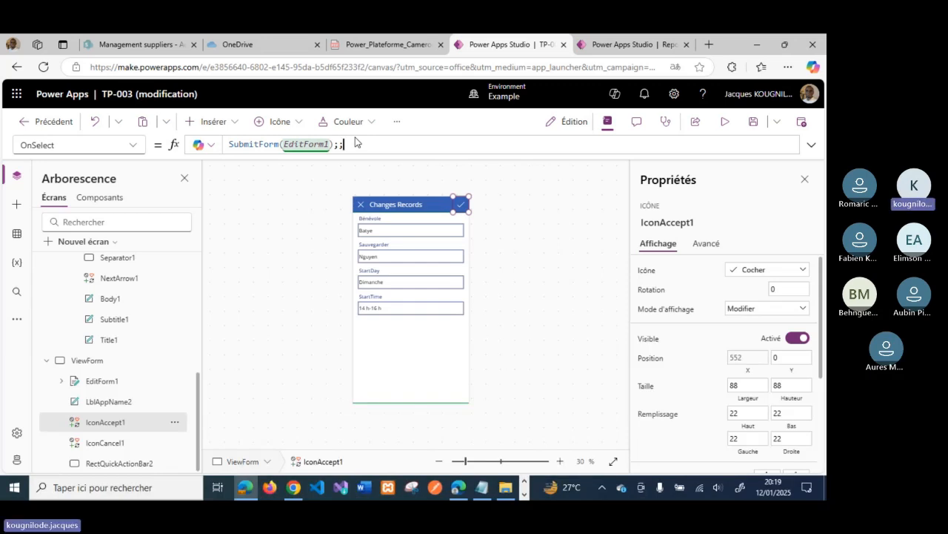
pyautogui.write('N')
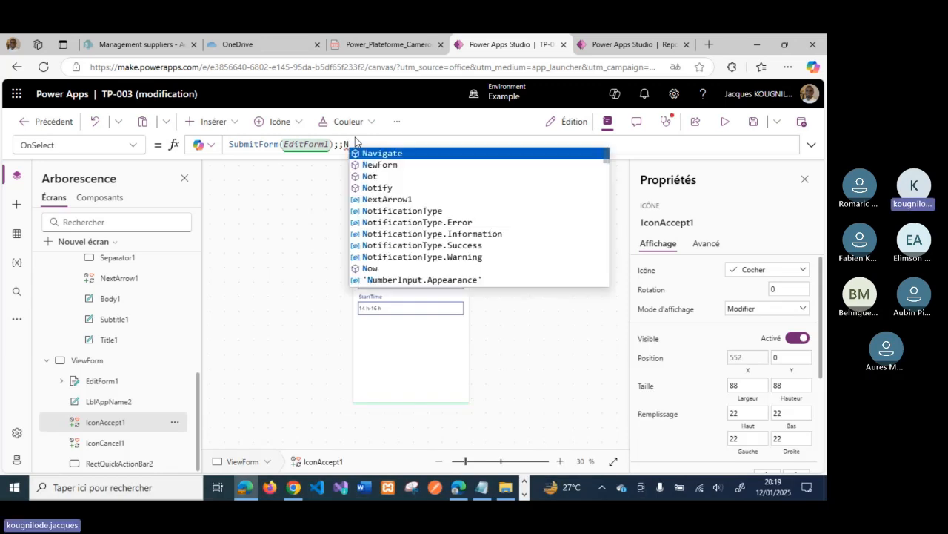
pyautogui.write('avigate(')
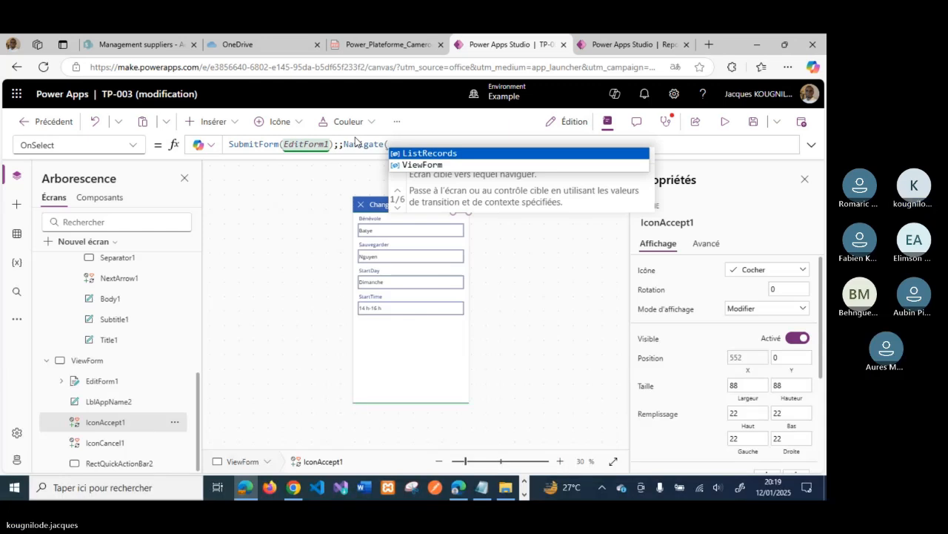
pyautogui.write('ListRecords;')
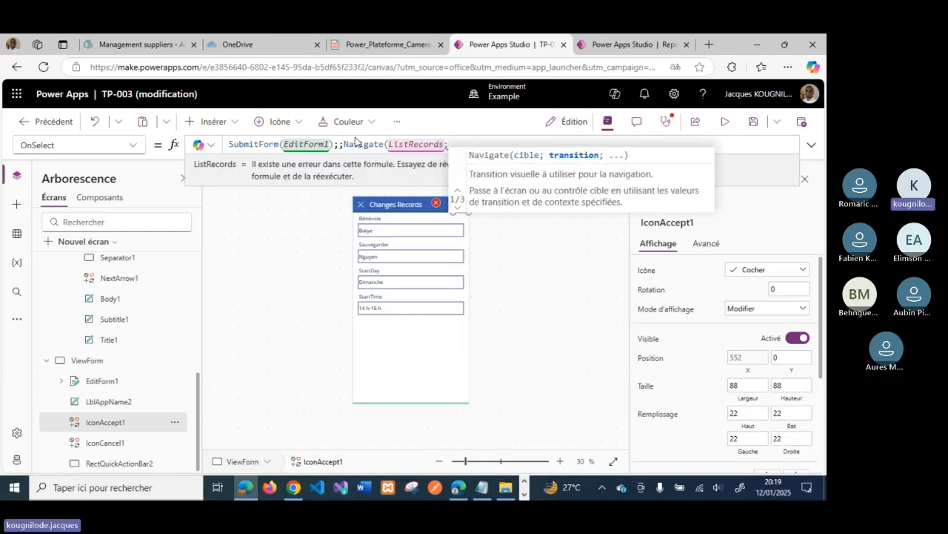
# Finish the accept icon's Navigate call with ScreenTransition.None and a closing parenthesis
pyautogui.write('scr')
pyautogui.press('Down')
pyautogui.press('Down')
pyautogui.press('Down')
pyautogui.press('Down')
pyautogui.press('Down')
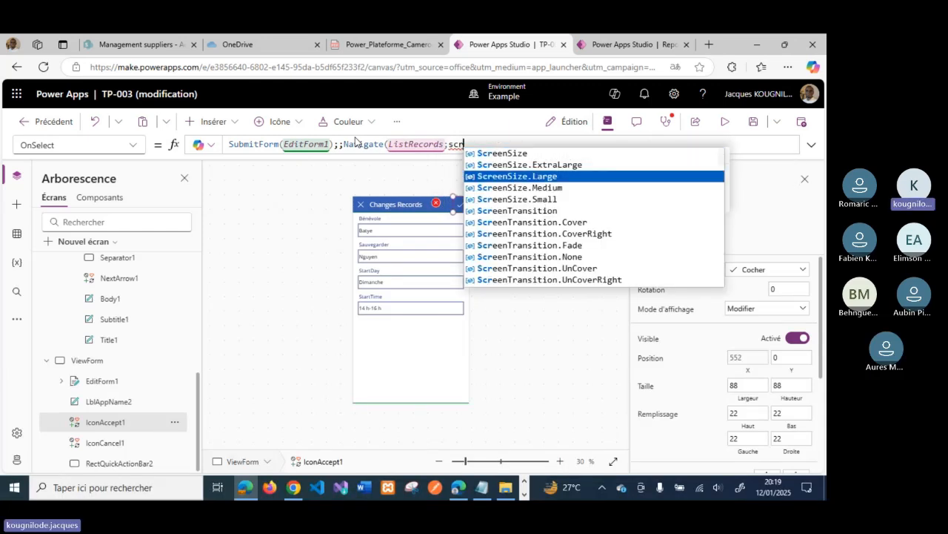
pyautogui.press('Down')
pyautogui.press('Down')
pyautogui.press('Down')
pyautogui.press('Down')
pyautogui.press('Tab')
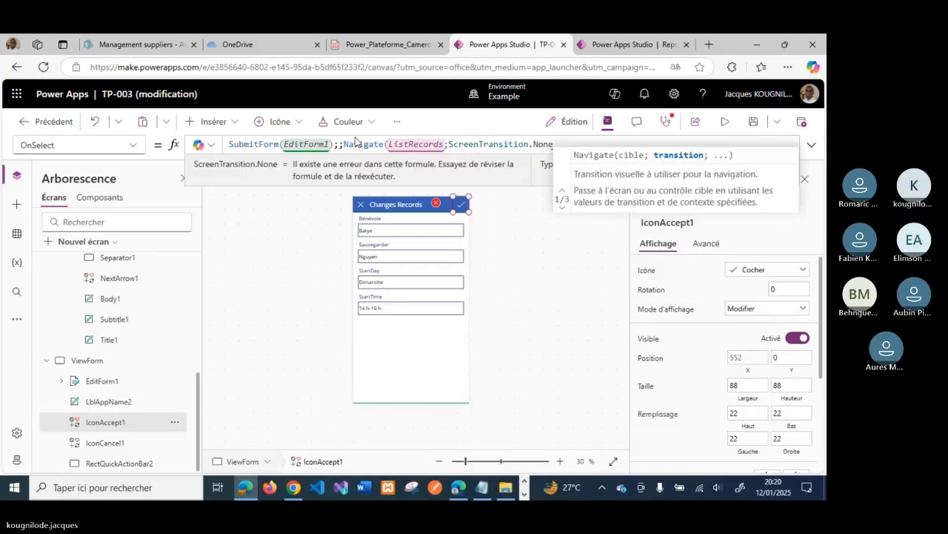
pyautogui.write(')')
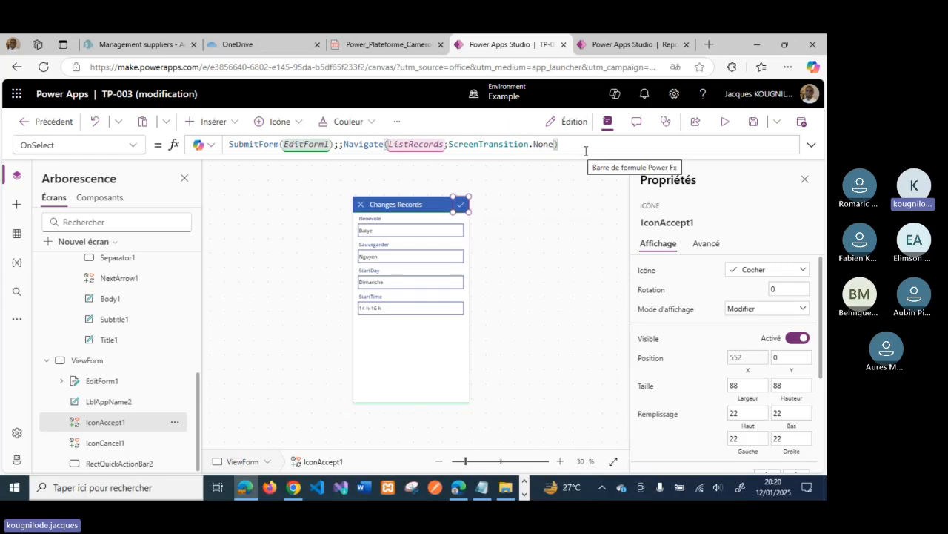
# Insert a Corbeille icon on the ViewForm screen and place it in the header beside the check icon, at about X 446, Y 12
pyautogui.click(213, 123)
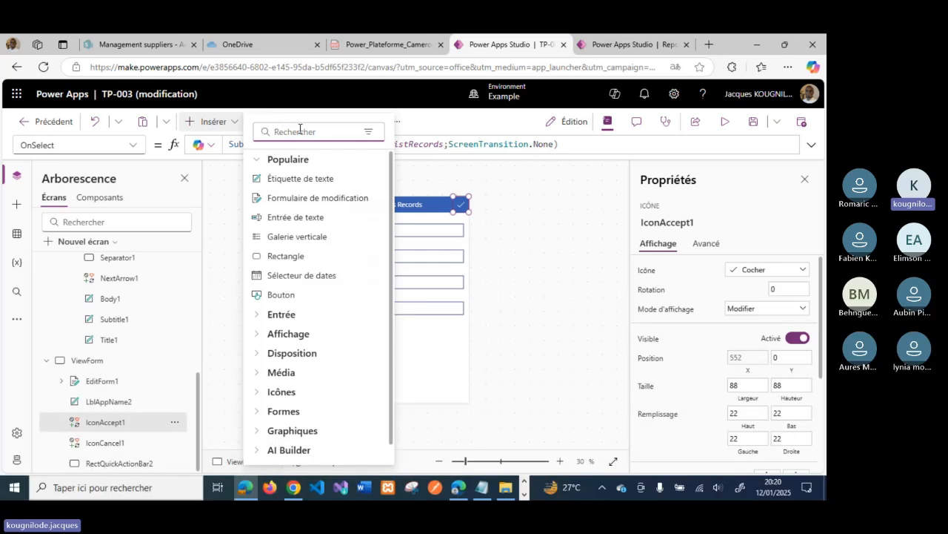
pyautogui.write('cor')
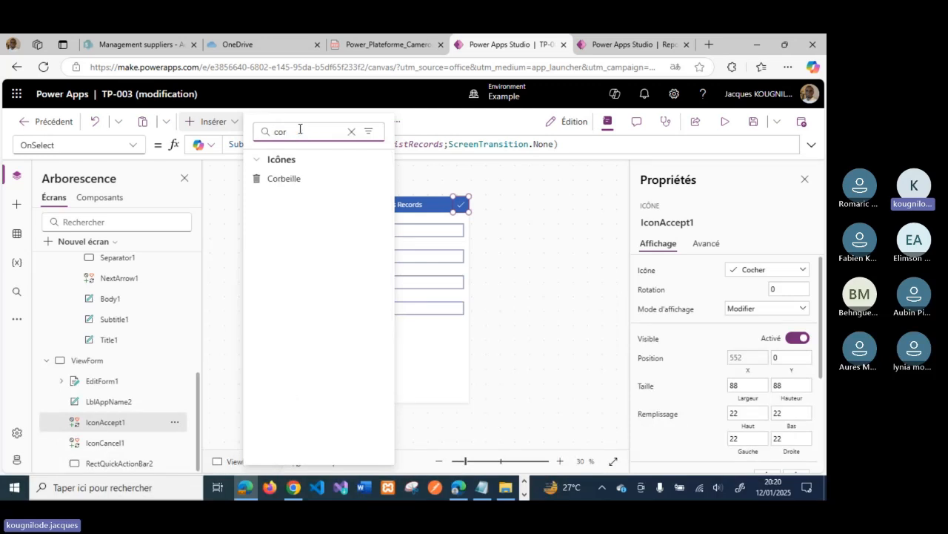
pyautogui.click(283, 186)
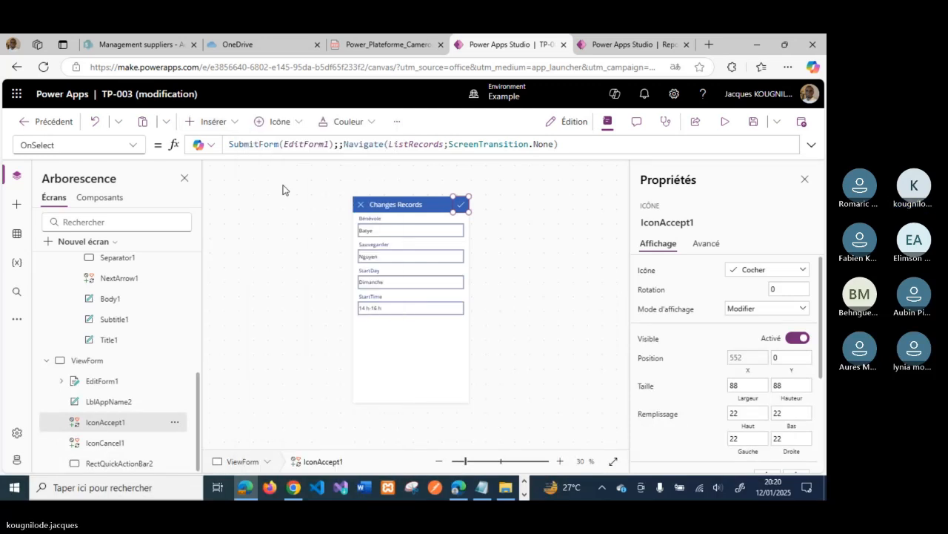
pyautogui.moveTo(365, 205); pyautogui.dragTo(441, 208)
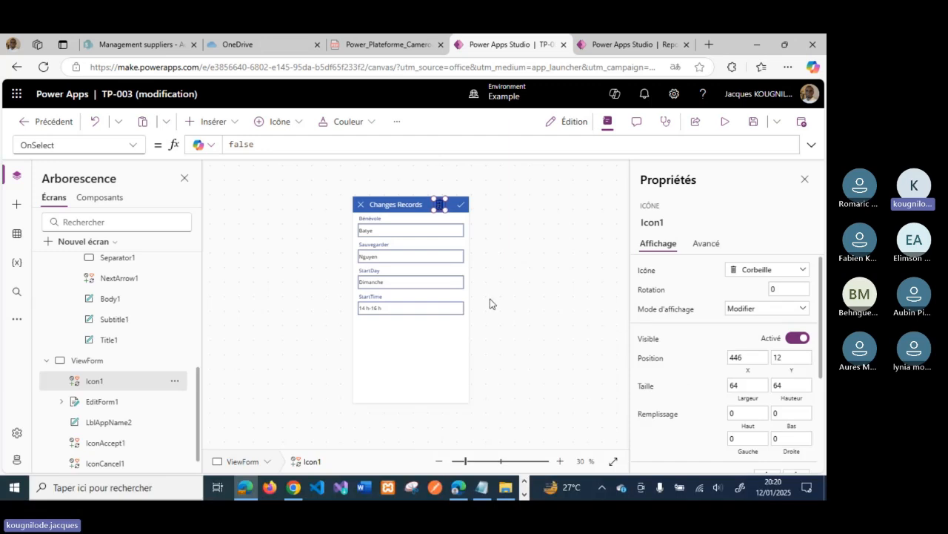
# Replace the trash icon's Color formula with Color.White
pyautogui.click(135, 147)
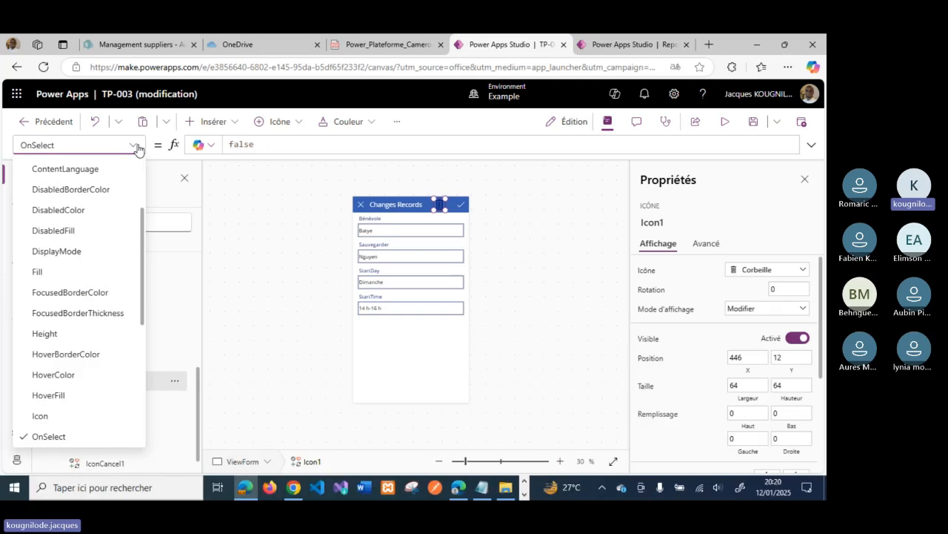
pyautogui.scroll(-4, 39, 369)
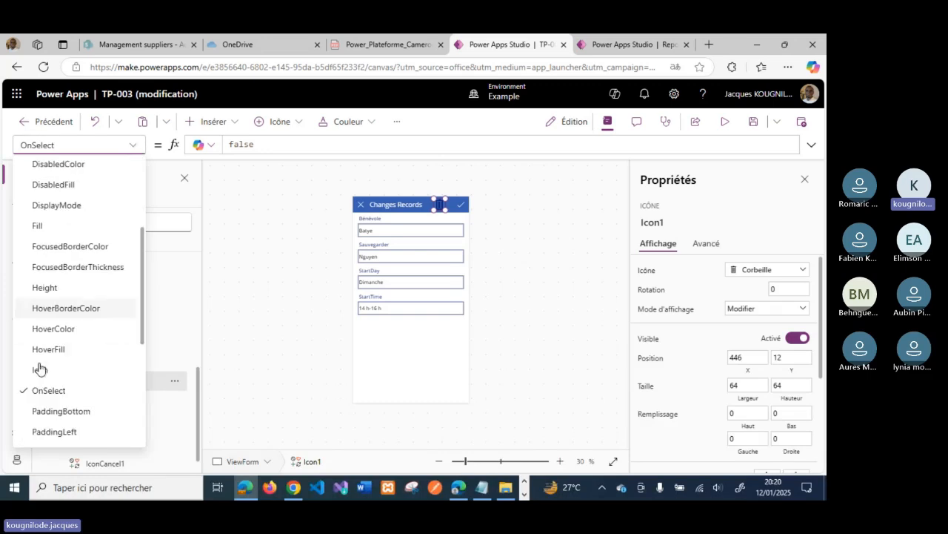
pyautogui.scroll(6, 73, 271)
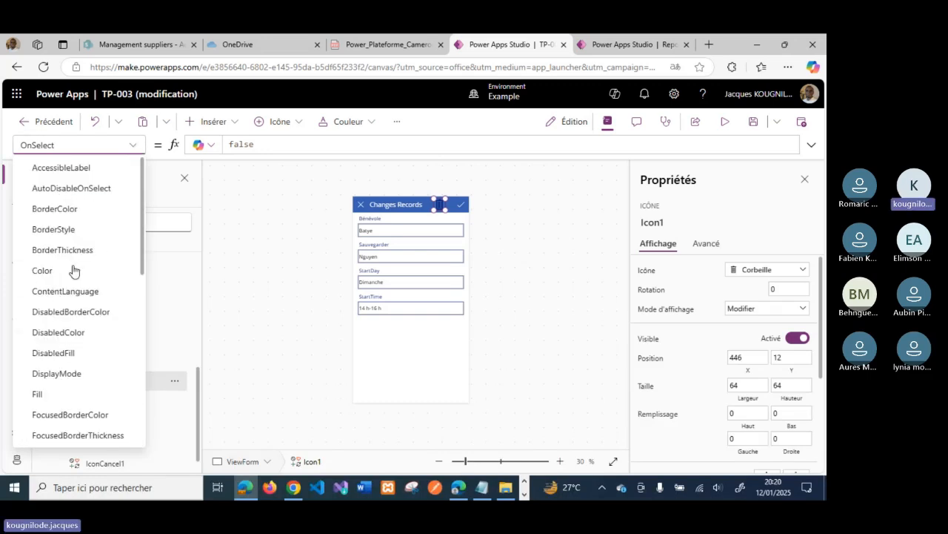
pyautogui.click(73, 270)
pyautogui.click(353, 140)
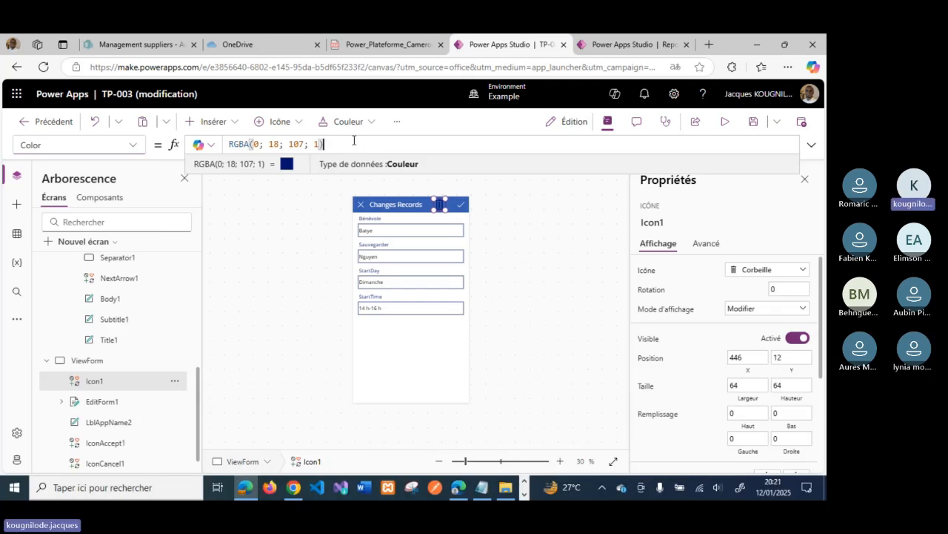
pyautogui.hotkey('ctrl', 'a')
pyautogui.press('BackSpace')
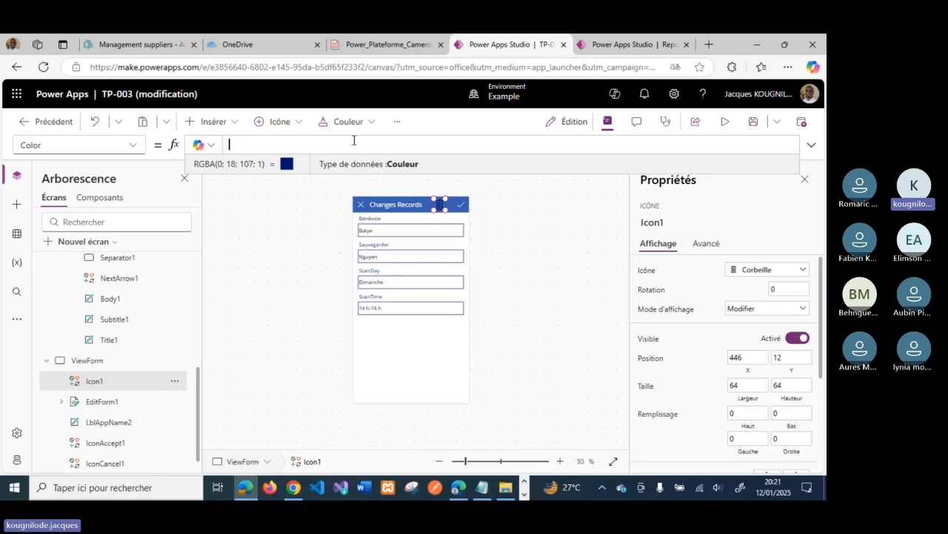
pyautogui.write('co')
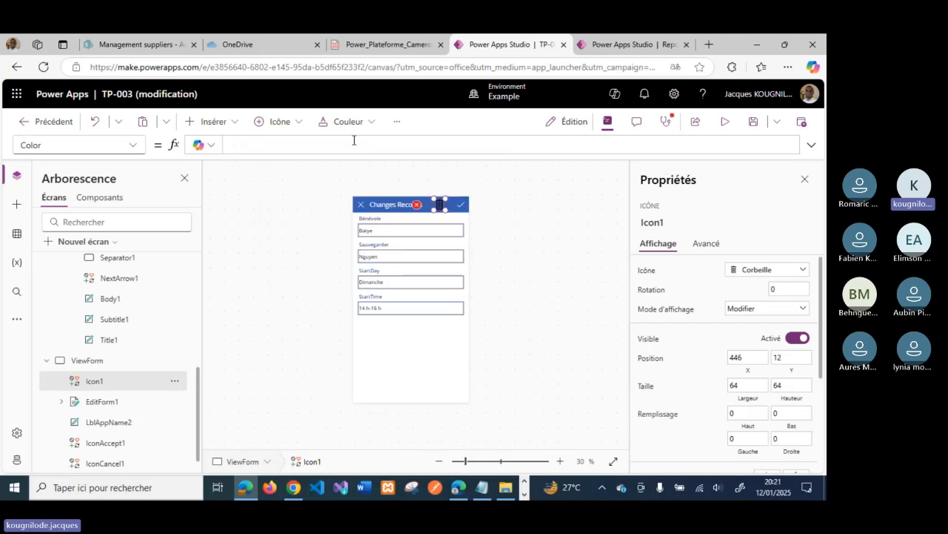
pyautogui.write('lor/')
pyautogui.press('BackSpace')
pyautogui.write('.')
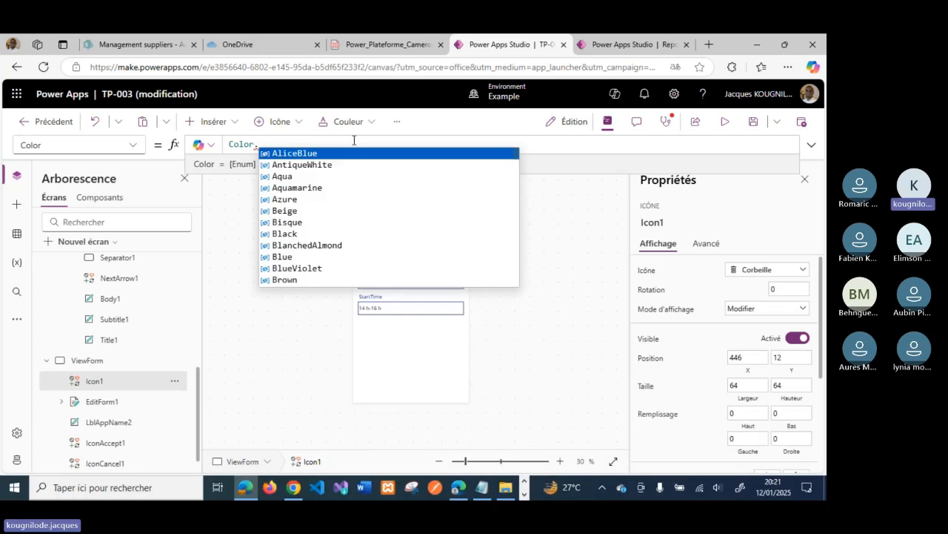
pyautogui.write('wh')
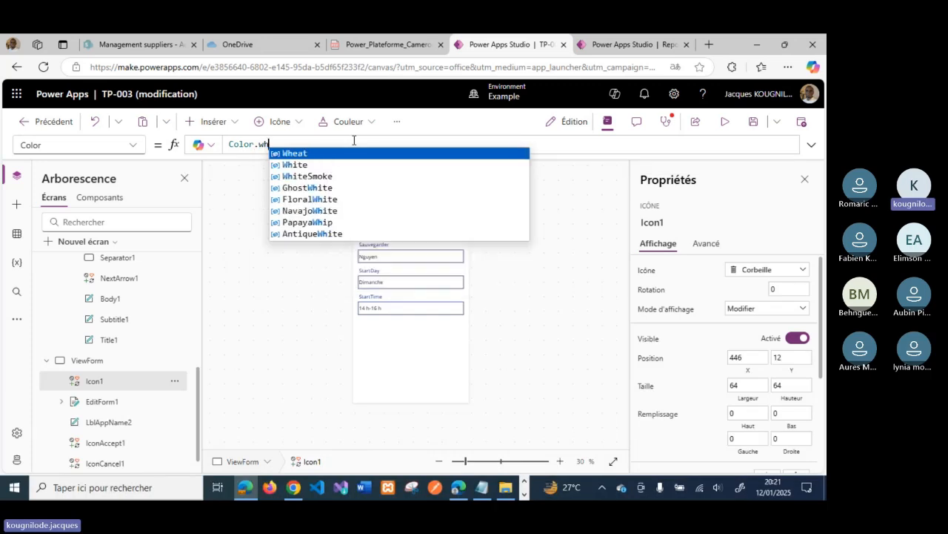
pyautogui.press('Down')
pyautogui.press('Return')
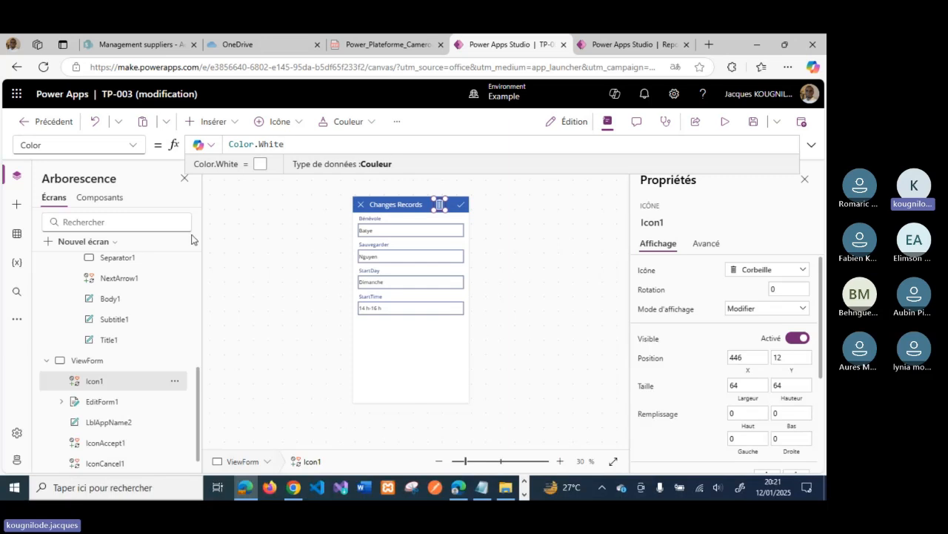
# Replace the trash icon's Visible formula with the start of a comparison, EditForm1.Mode =
pyautogui.click(133, 146)
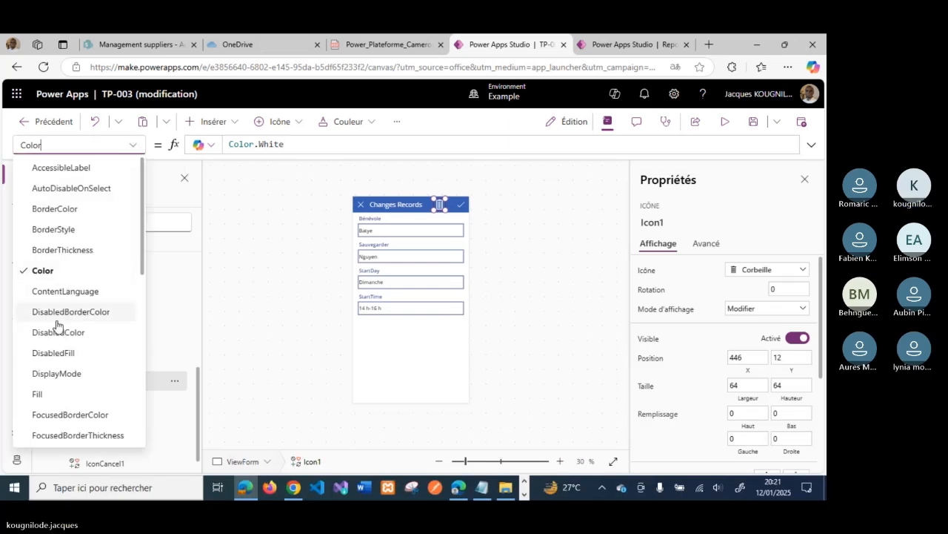
pyautogui.scroll(-5, 57, 354)
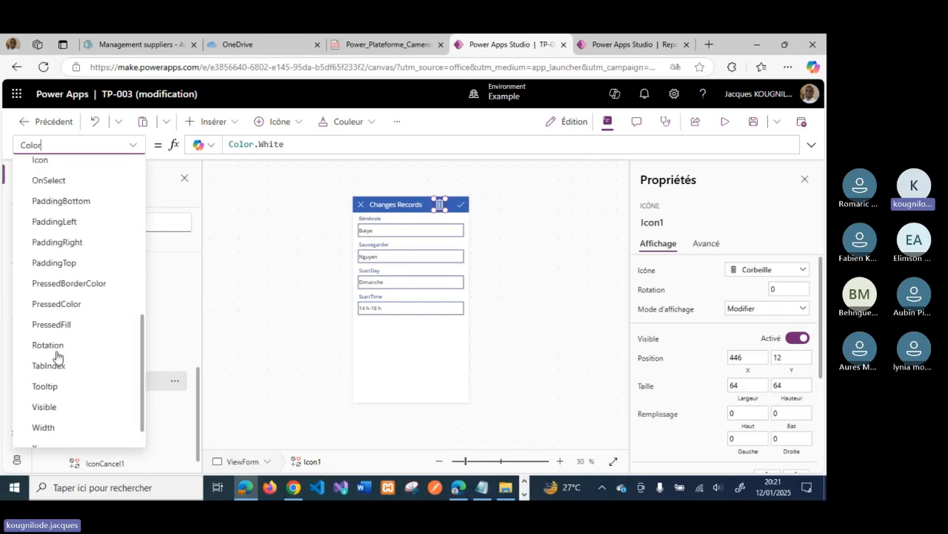
pyautogui.scroll(-2, 58, 356)
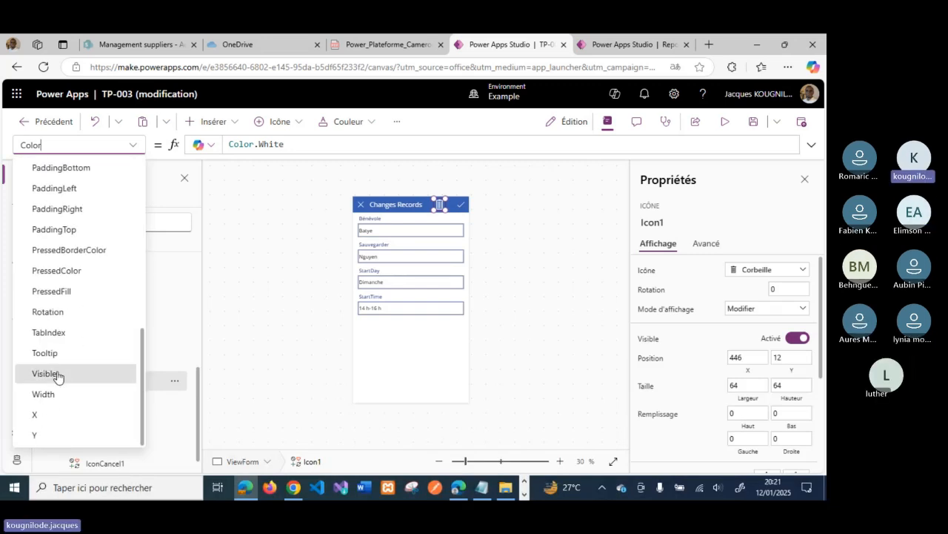
pyautogui.click(58, 376)
pyautogui.click(263, 146)
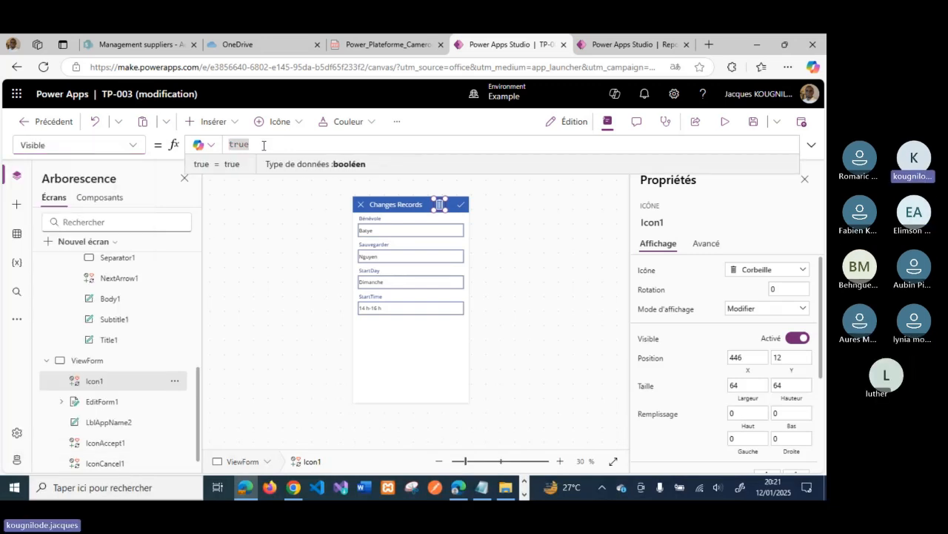
pyautogui.press('BackSpace')
pyautogui.press('BackSpace')
pyautogui.press('BackSpace')
pyautogui.press('BackSpace')
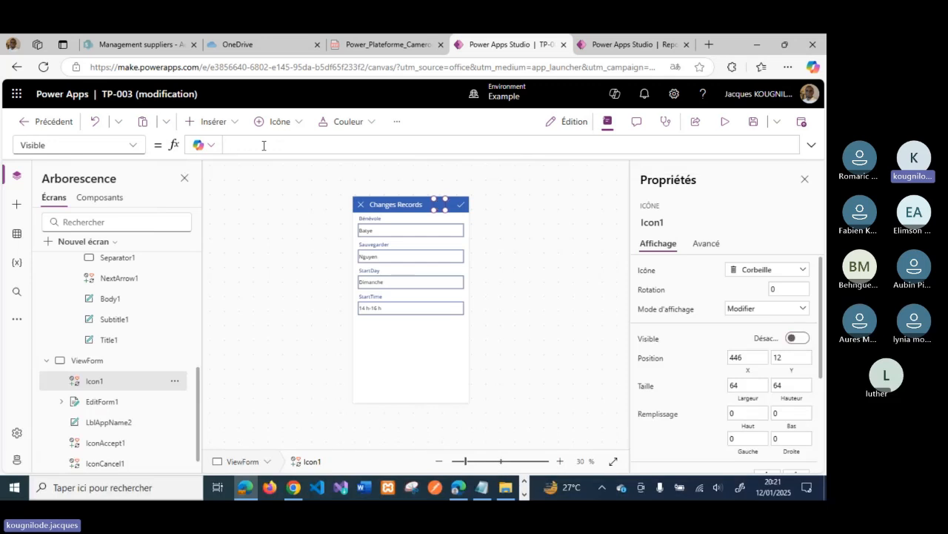
pyautogui.write('Ed')
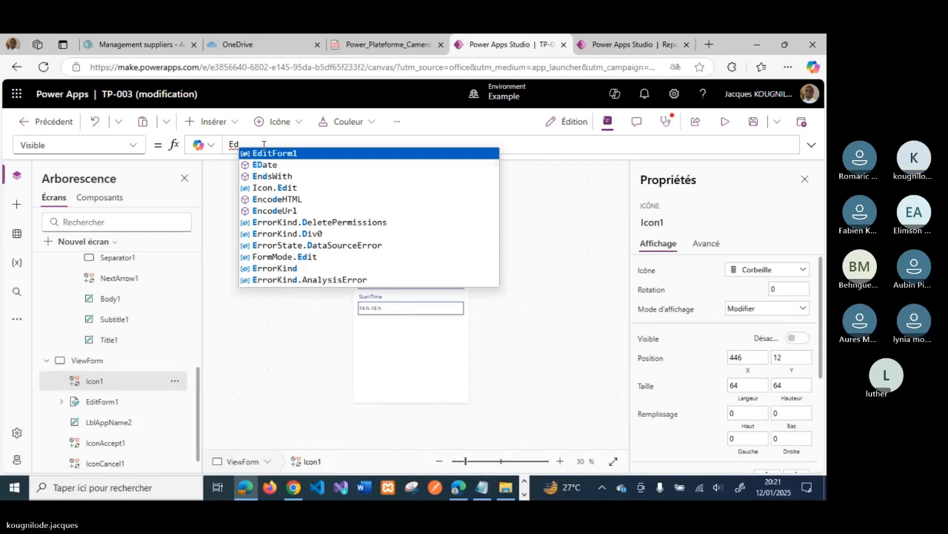
pyautogui.press('Tab')
pyautogui.write('.mo')
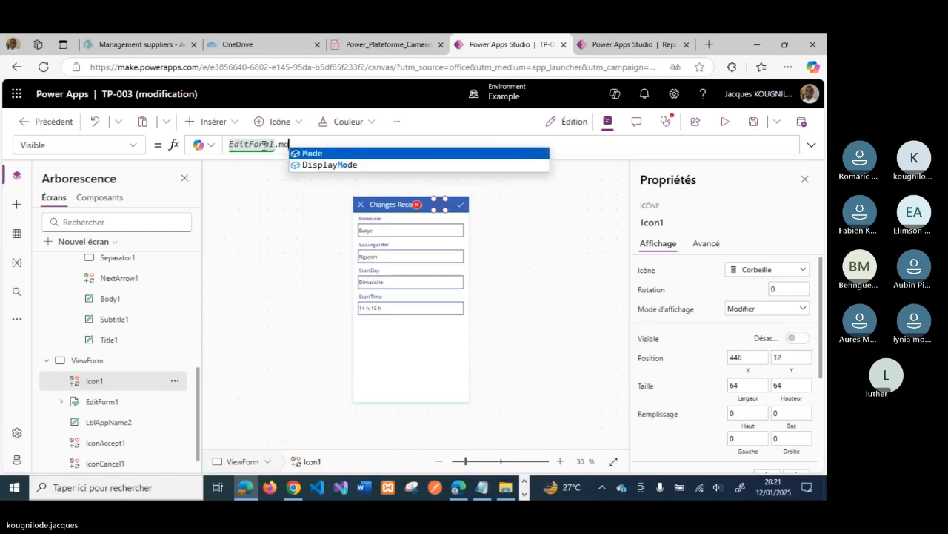
pyautogui.press('Tab')
pyautogui.write('= ')
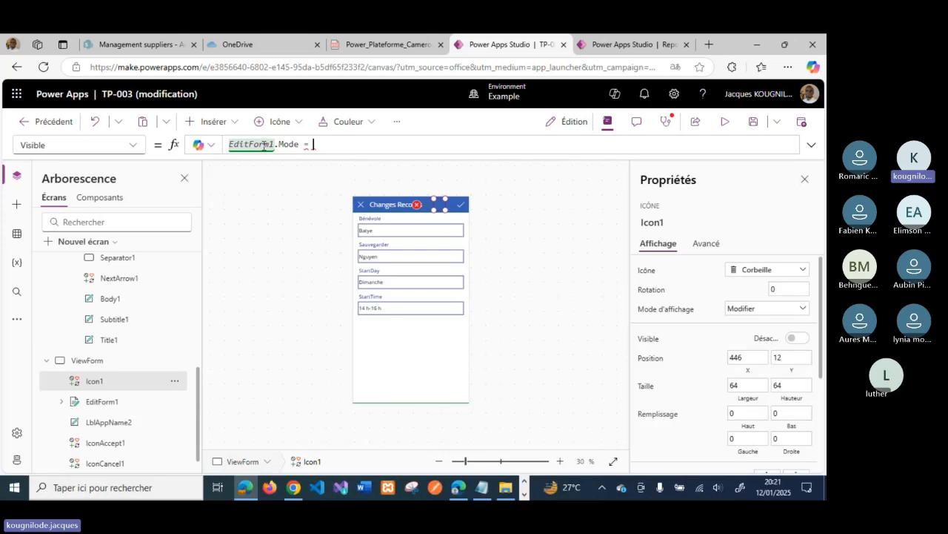
# Complete the trash icon's Visible comparison with FormMode.Edit
pyautogui.write('For')
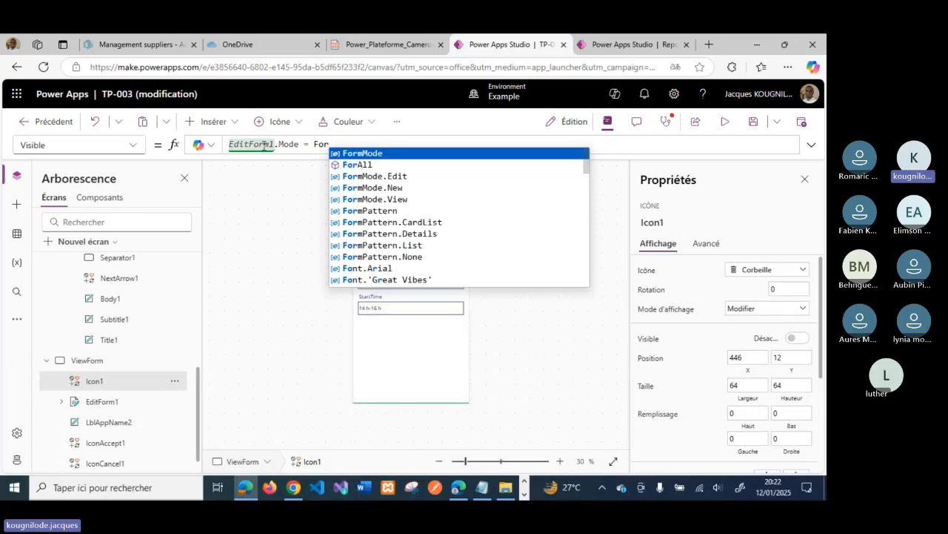
pyautogui.press('Tab')
pyautogui.write('.')
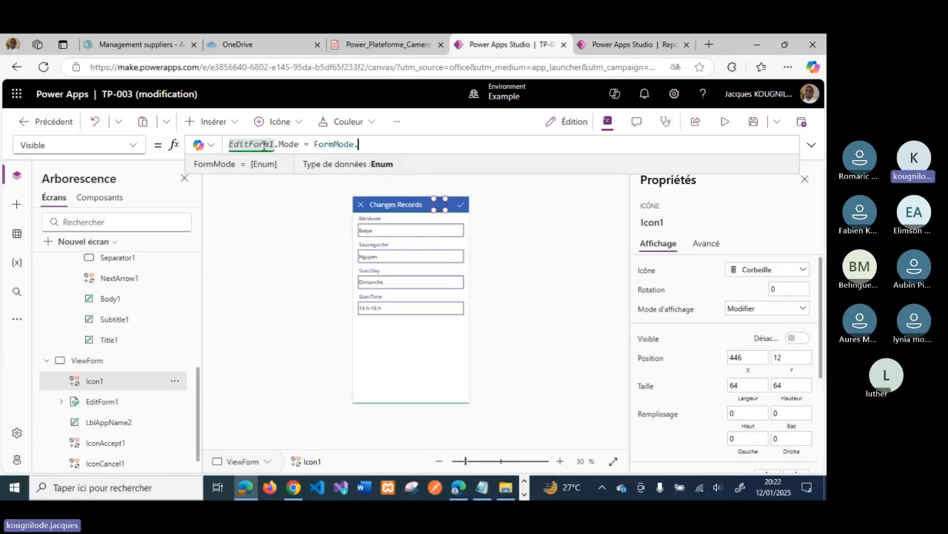
pyautogui.press('Tab')
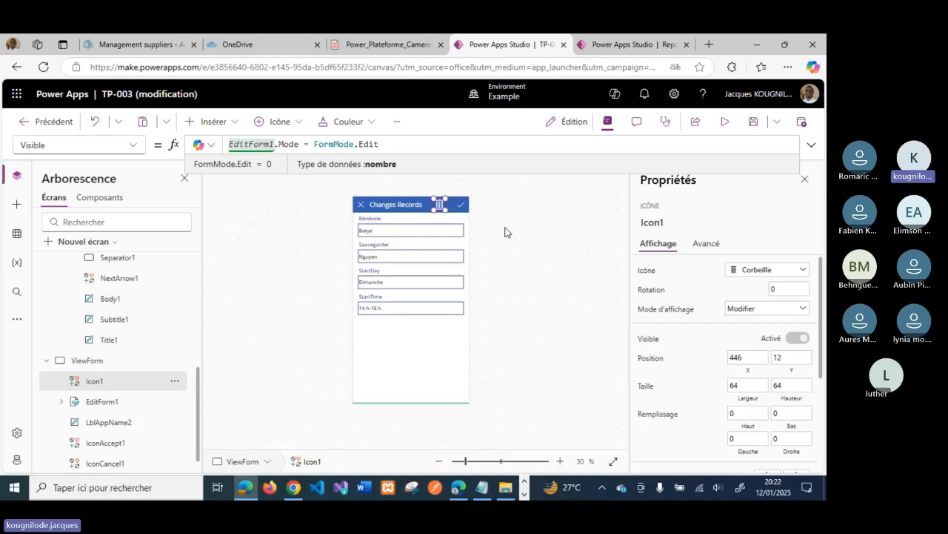
# Replace the trash icon's OnSelect formula with the start of a Remove call on the Planification data source
pyautogui.click(134, 148)
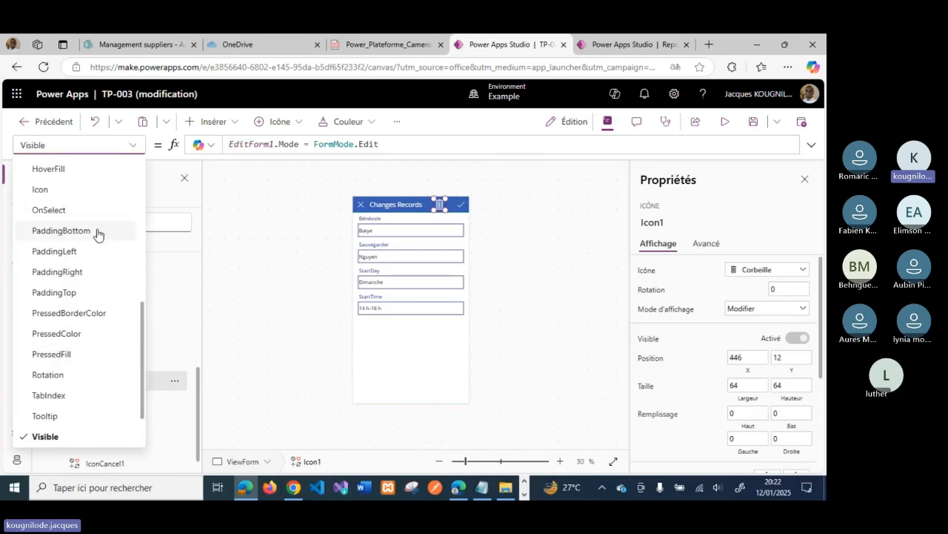
pyautogui.click(91, 209)
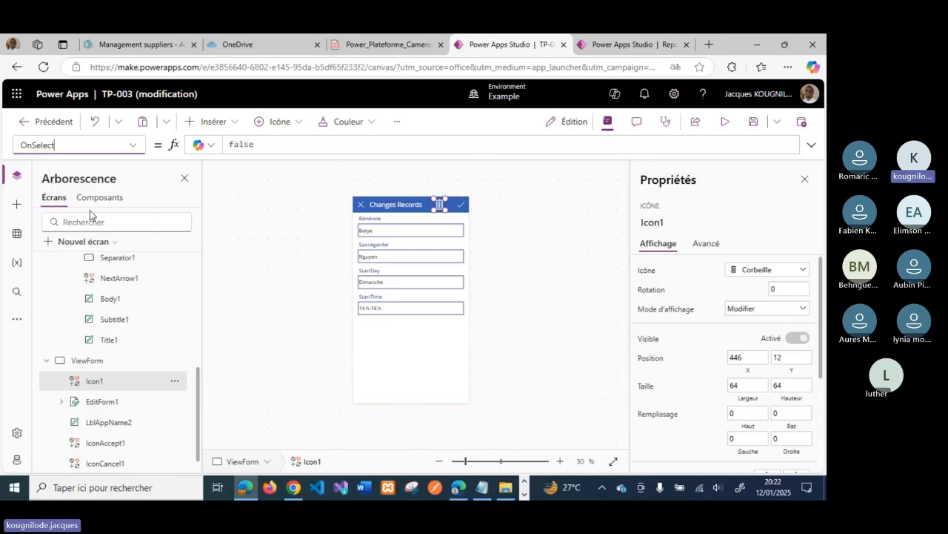
pyautogui.click(273, 146)
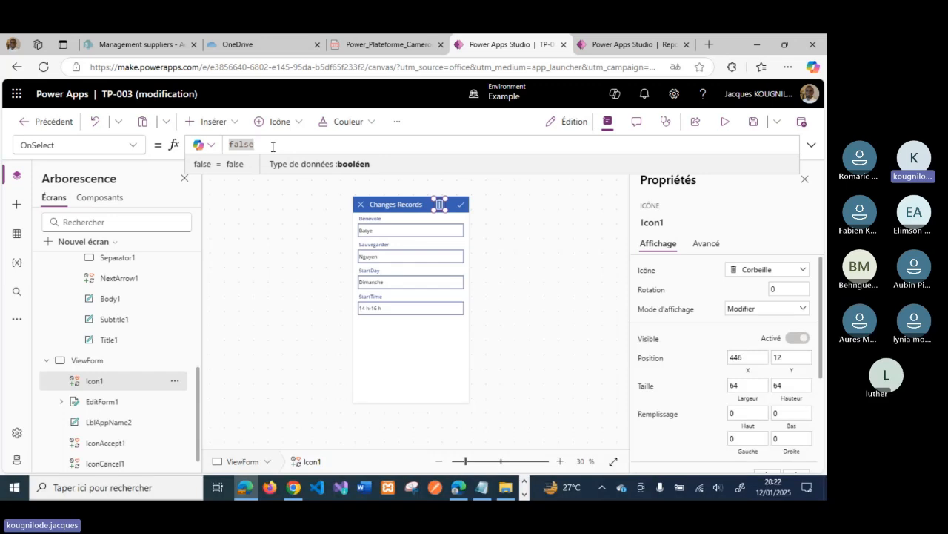
pyautogui.press('BackSpace')
pyautogui.press('BackSpace')
pyautogui.press('BackSpace')
pyautogui.press('BackSpace')
pyautogui.press('BackSpace')
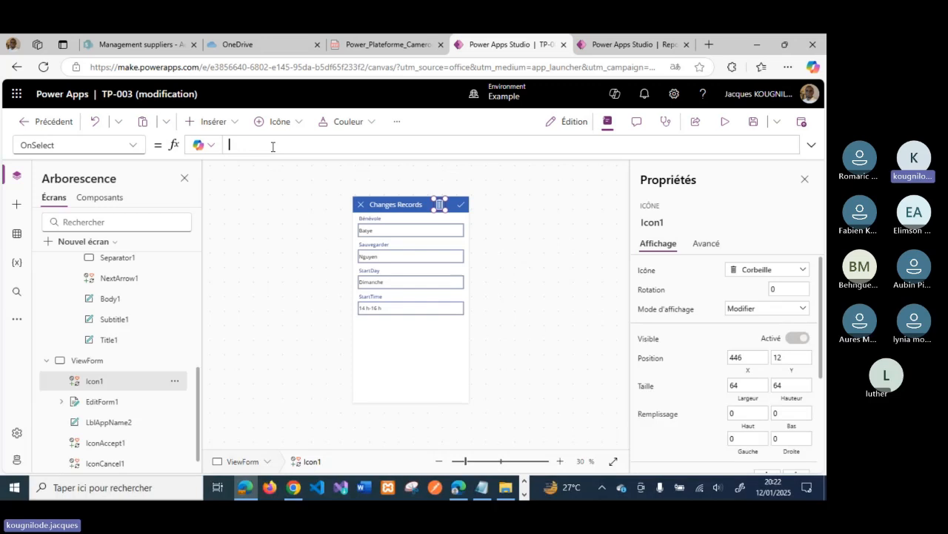
pyautogui.write('Remove(')
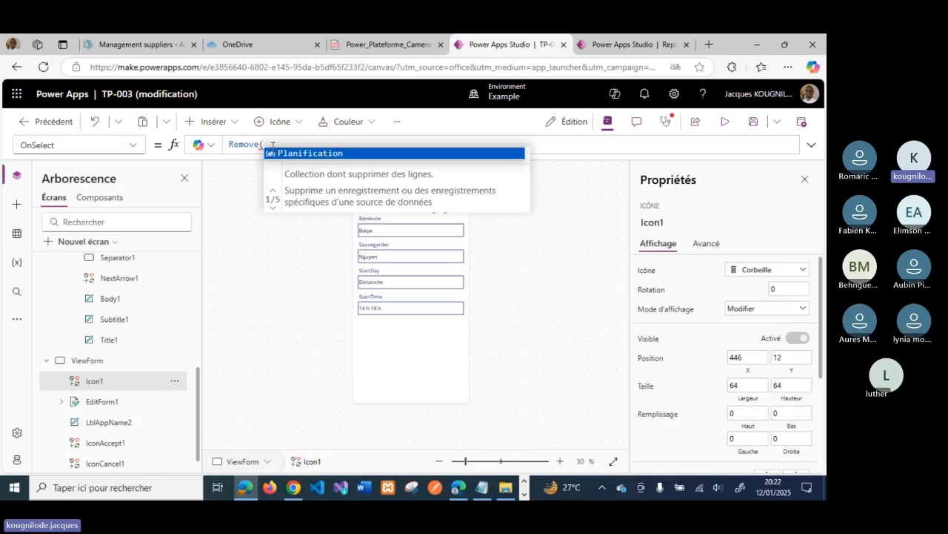
pyautogui.press('Tab')
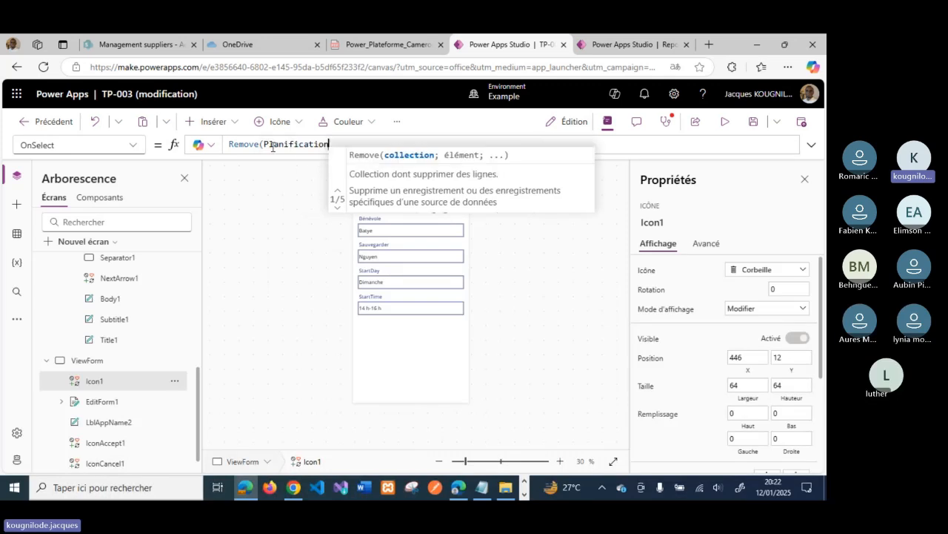
# Add BrowseGallery1.Selected as the record argument after a semicolon and close the Remove call
pyautogui.moveTo(272, 146)
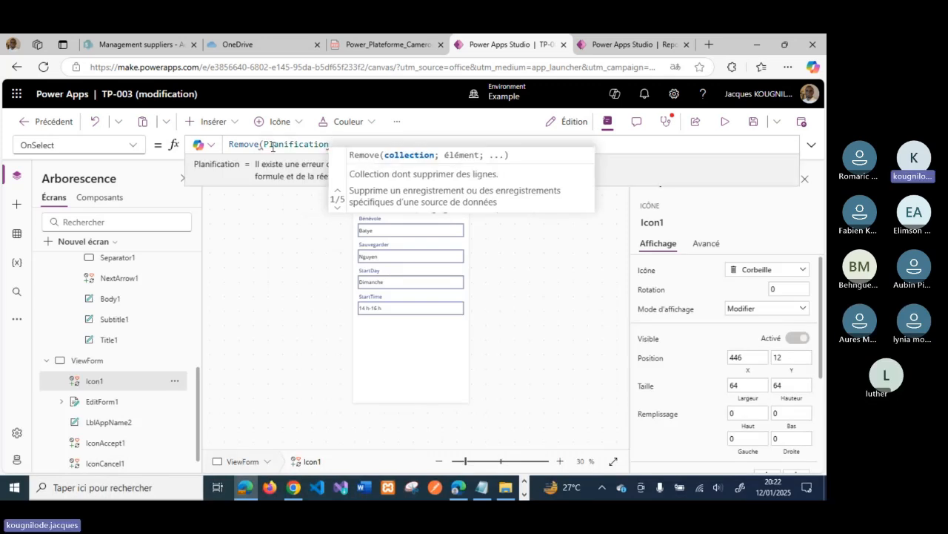
pyautogui.write(';')
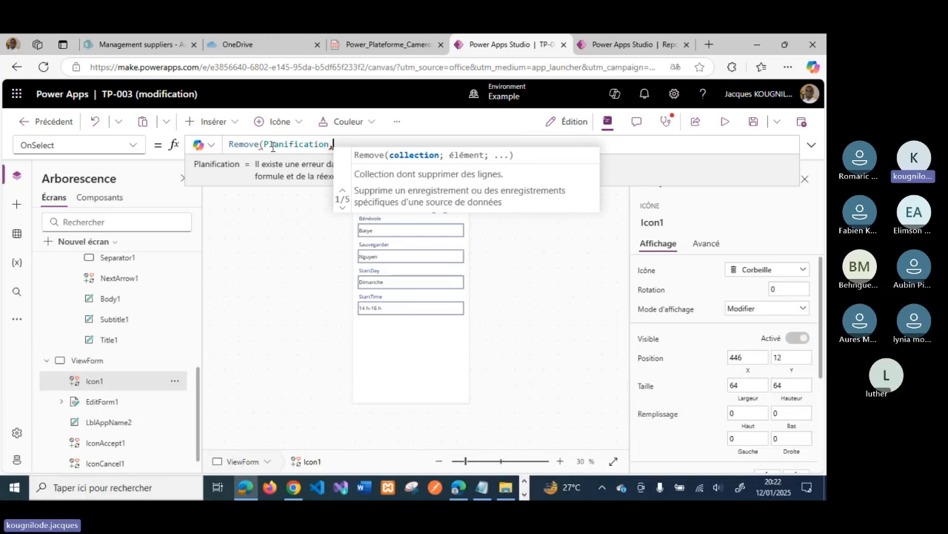
pyautogui.write('Br')
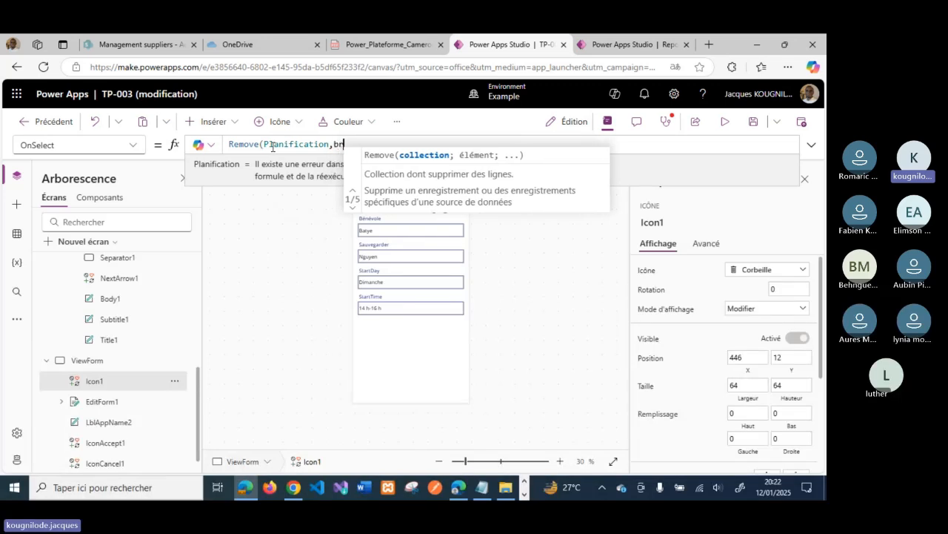
pyautogui.press('BackSpace')
pyautogui.press('BackSpace')
pyautogui.press('BackSpace')
pyautogui.write(';')
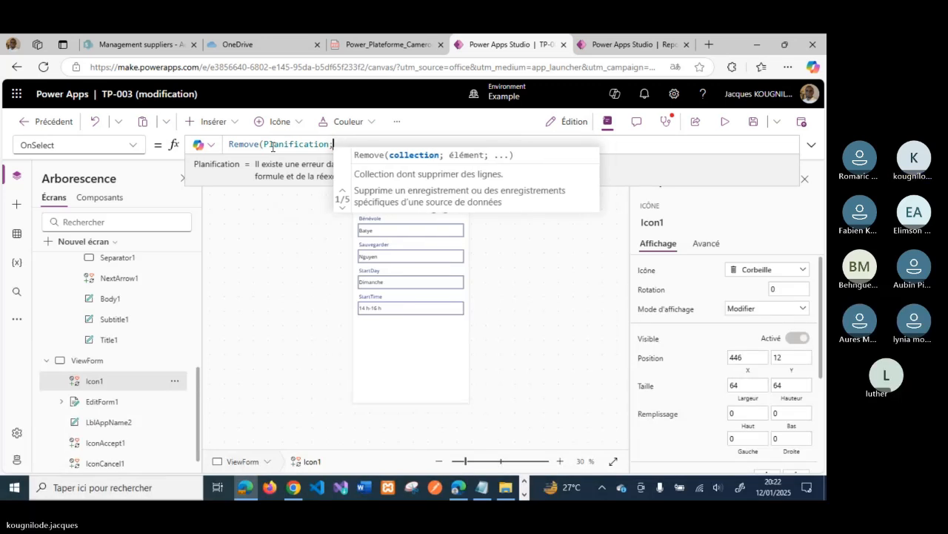
pyautogui.press('BackSpace')
pyautogui.write(';')
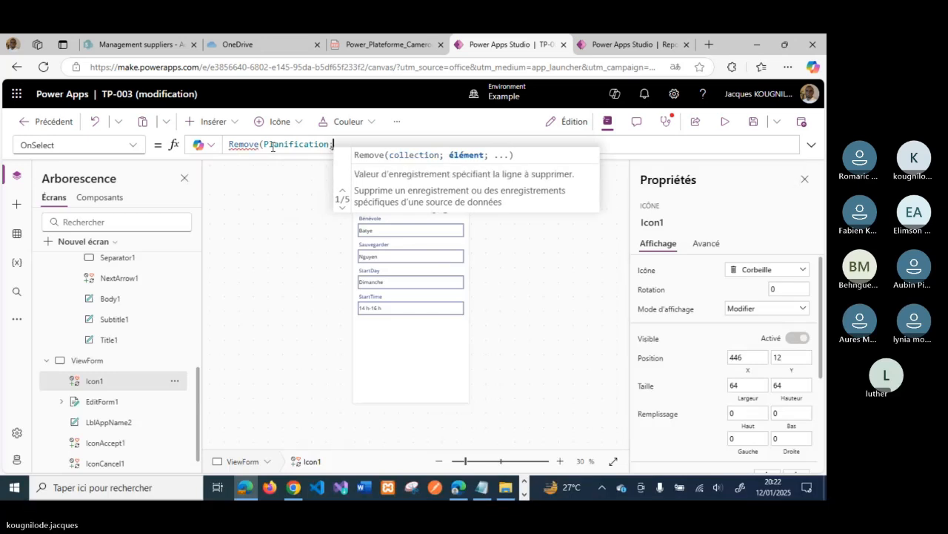
pyautogui.write('Br')
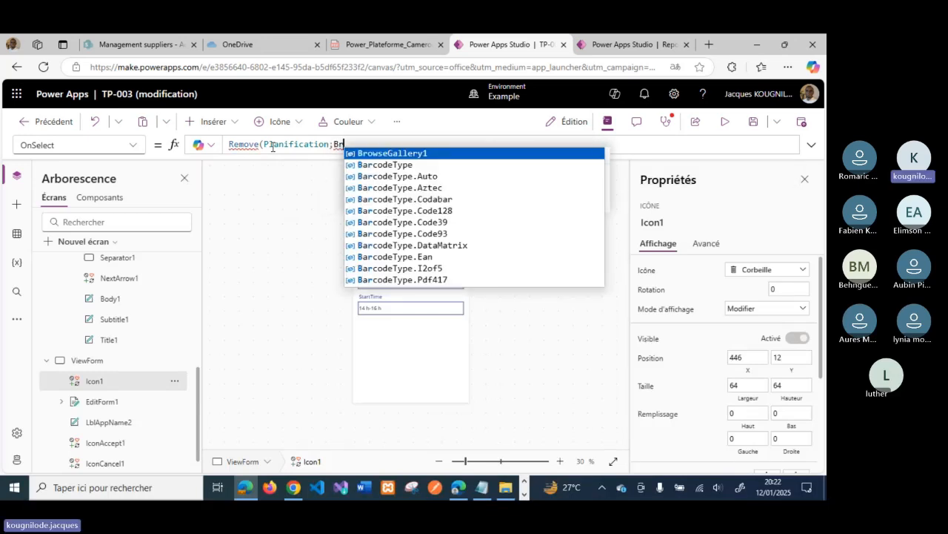
pyautogui.press('Tab')
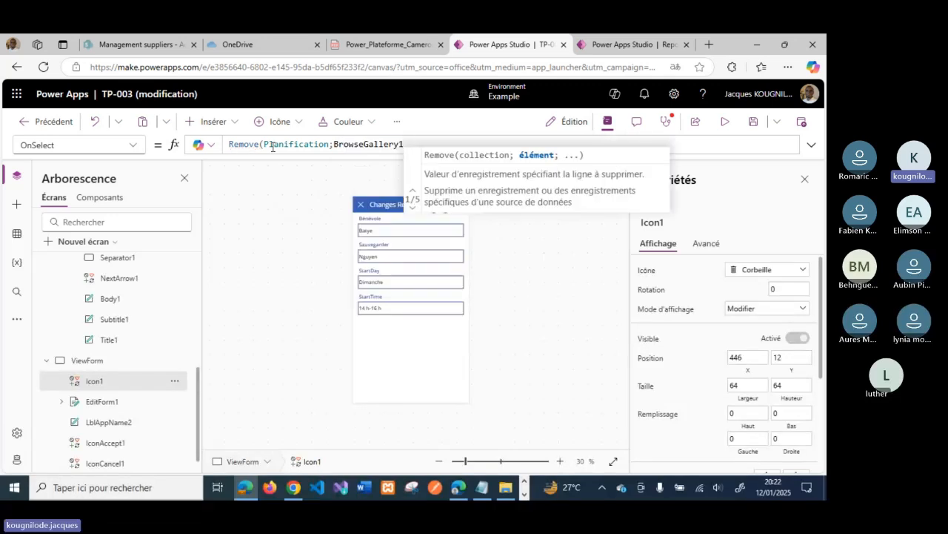
pyautogui.write('.')
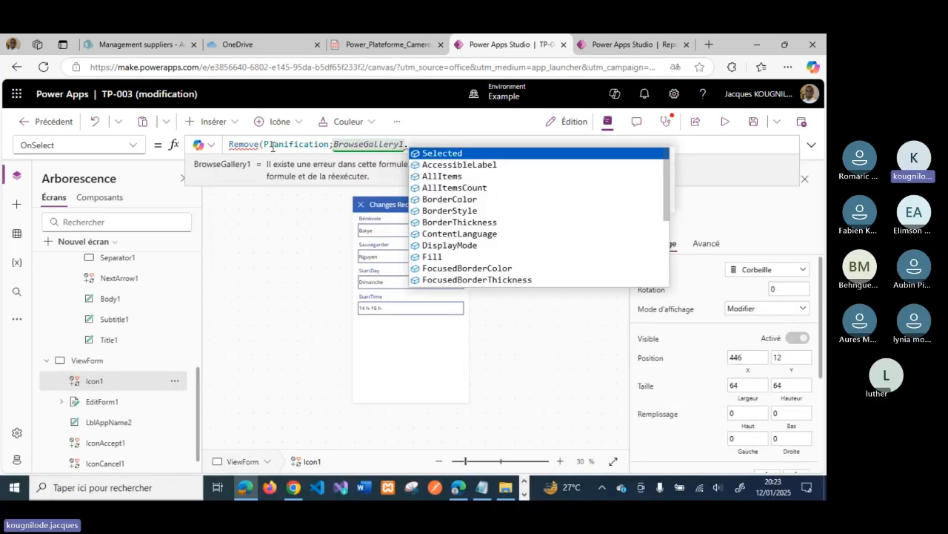
pyautogui.press('Tab')
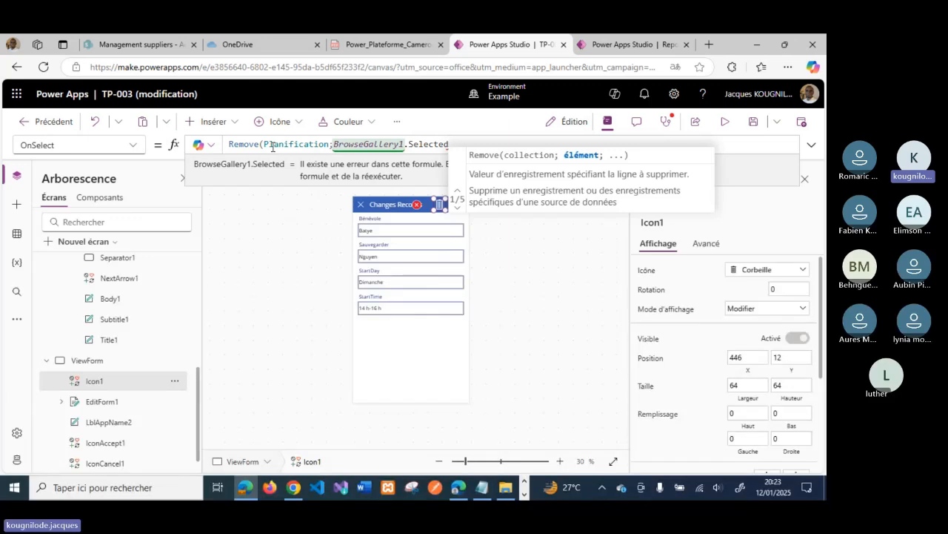
pyautogui.write('=')
pyautogui.press('BackSpace')
pyautogui.write('à')
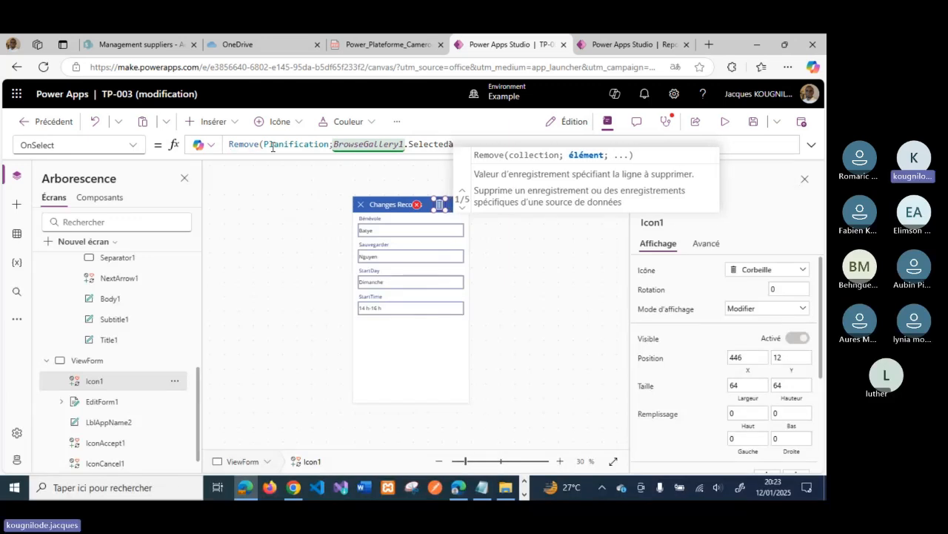
pyautogui.press('BackSpace')
pyautogui.write('),')
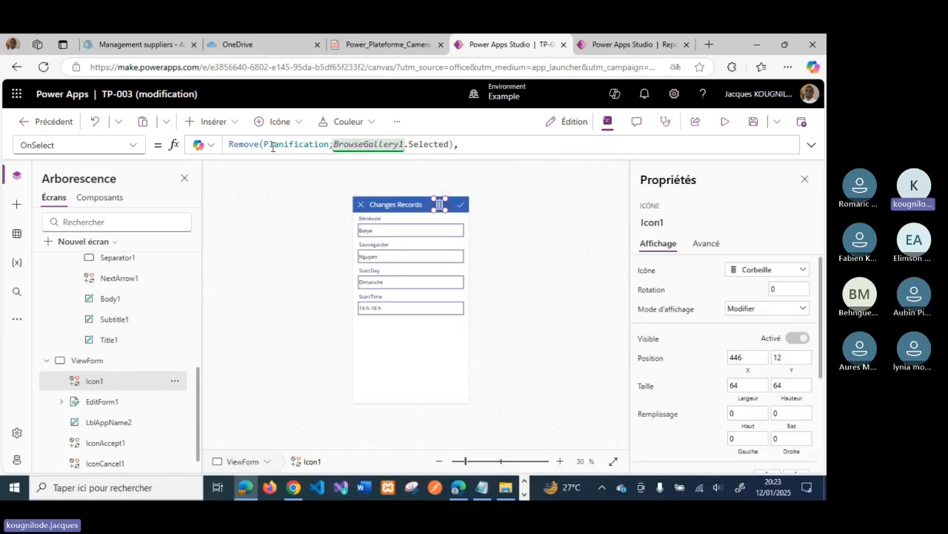
# Chain a Navigate call targeting the ListRecords screen after the Remove call, separated by a double semicolon
pyautogui.press('BackSpace')
pyautogui.write(';;Nav')
pyautogui.press('Tab')
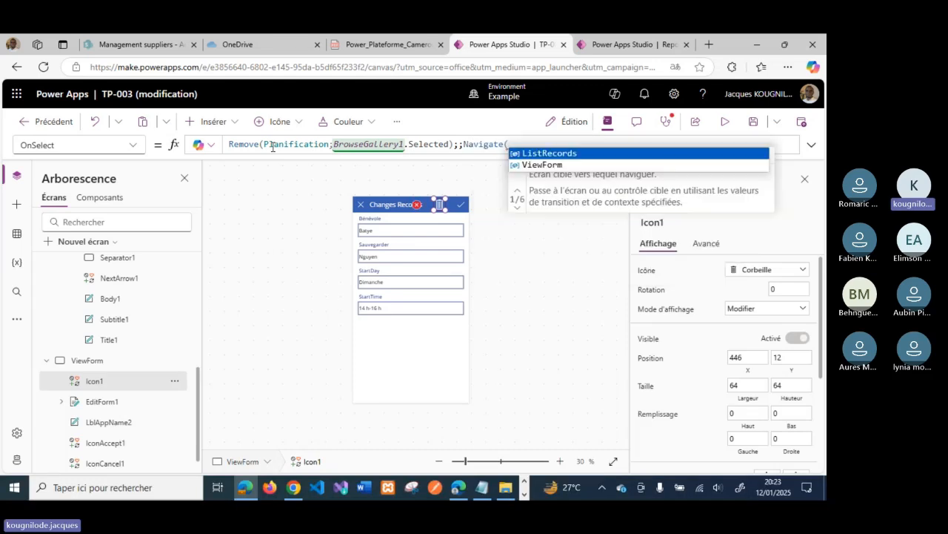
pyautogui.press('Tab')
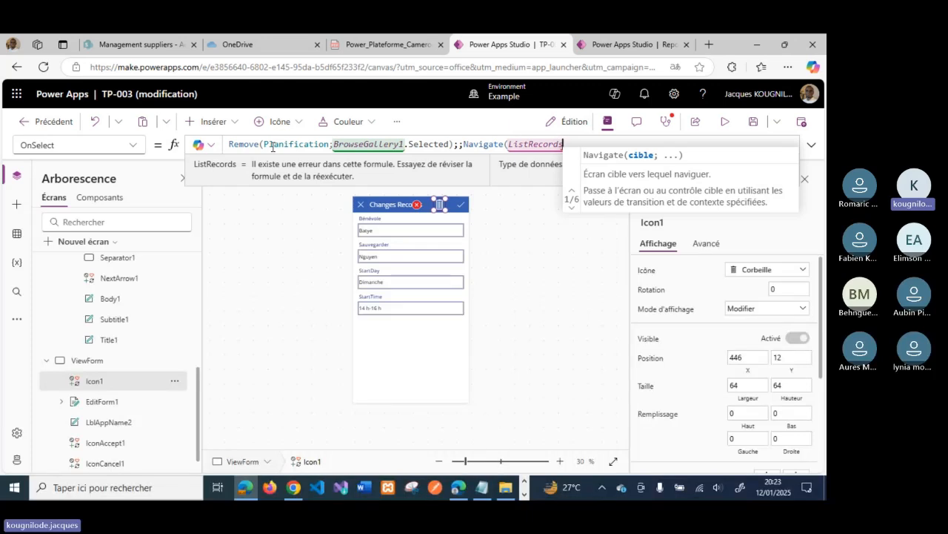
# Complete the Navigate call with ScreenTransition.None as the transition and close it
pyautogui.write(',')
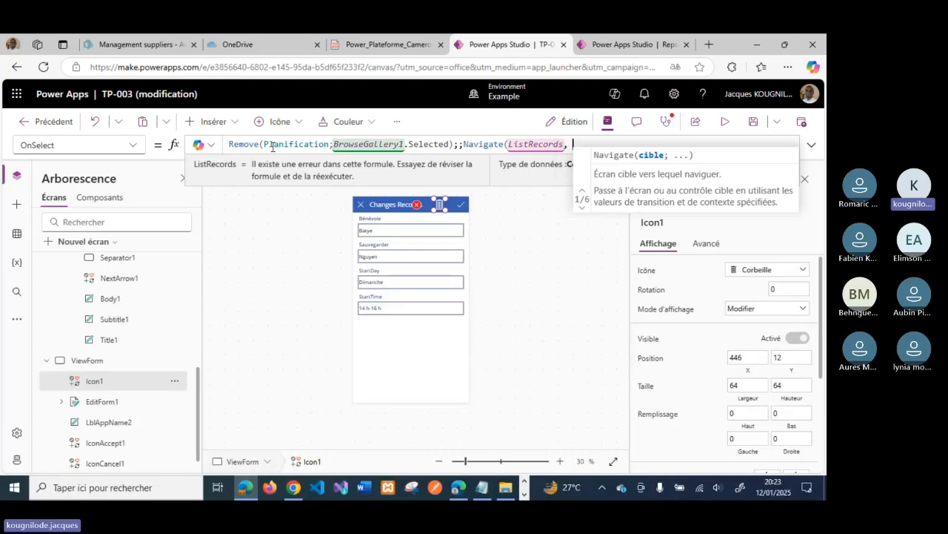
pyautogui.write(' Scr')
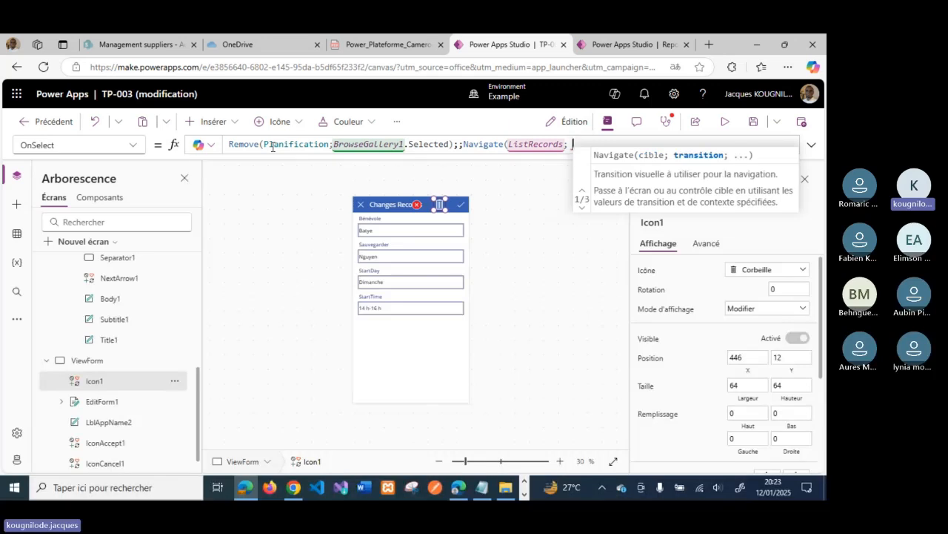
pyautogui.press('Down')
pyautogui.press('Down')
pyautogui.press('Down')
pyautogui.press('Down')
pyautogui.press('Down')
pyautogui.press('Down')
pyautogui.press('Down')
pyautogui.press('Down')
pyautogui.press('Down')
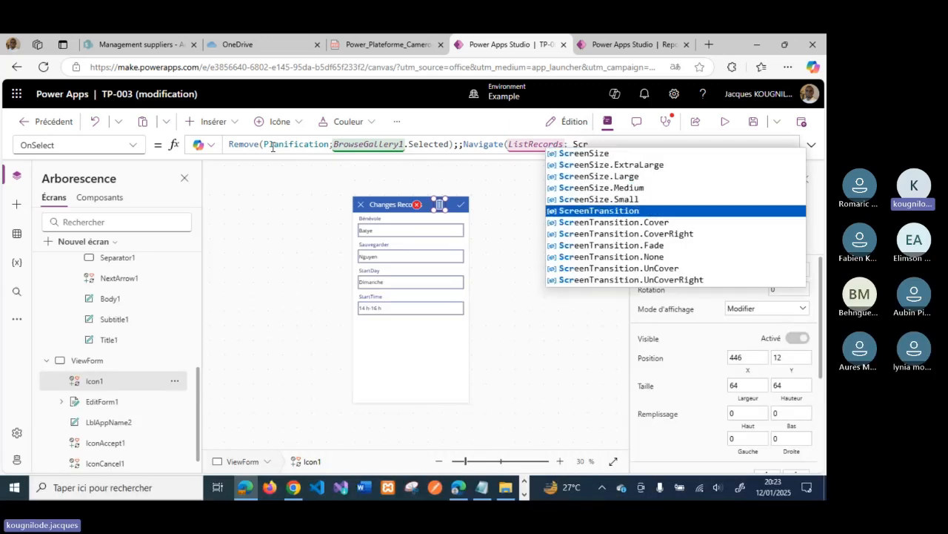
pyautogui.press('Tab')
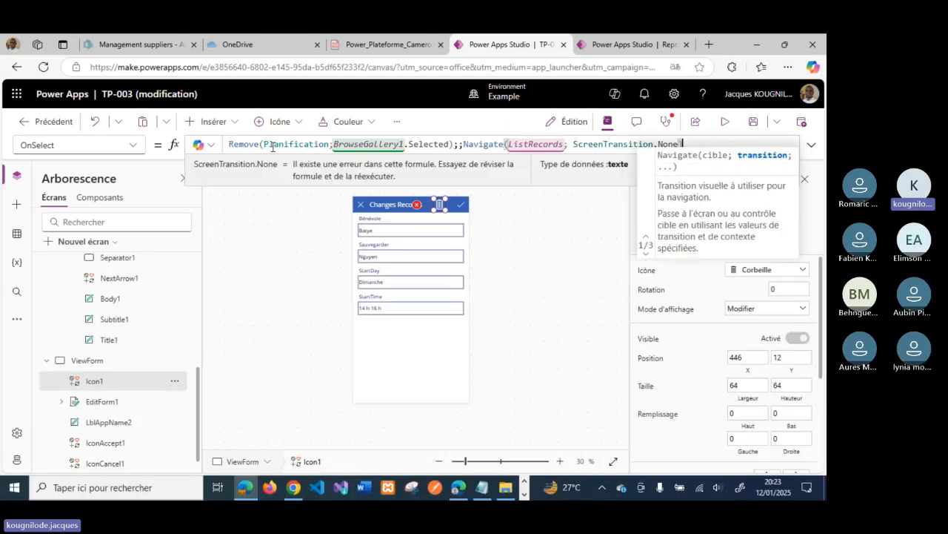
pyautogui.write(')')
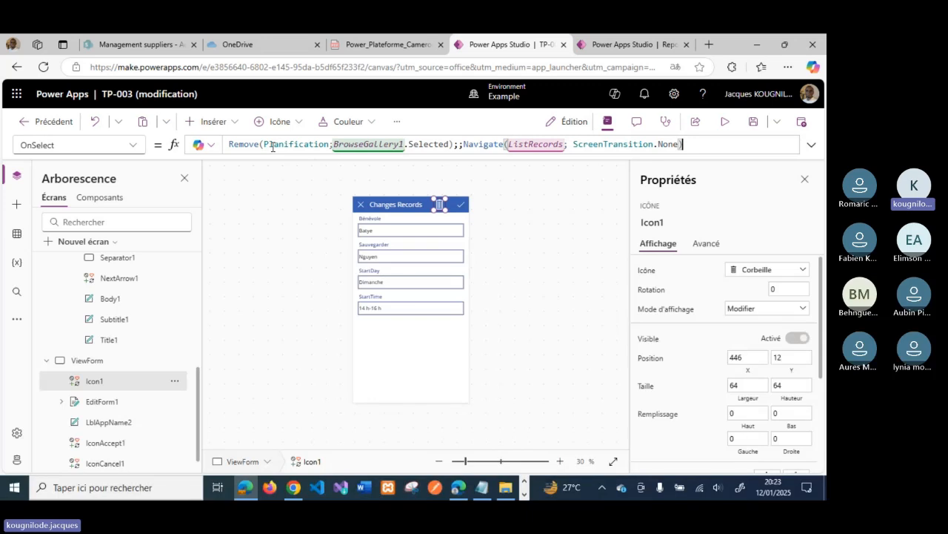
# Save the TP-003 app and reload its Studio page, accepting the reload
pyautogui.click(756, 123)
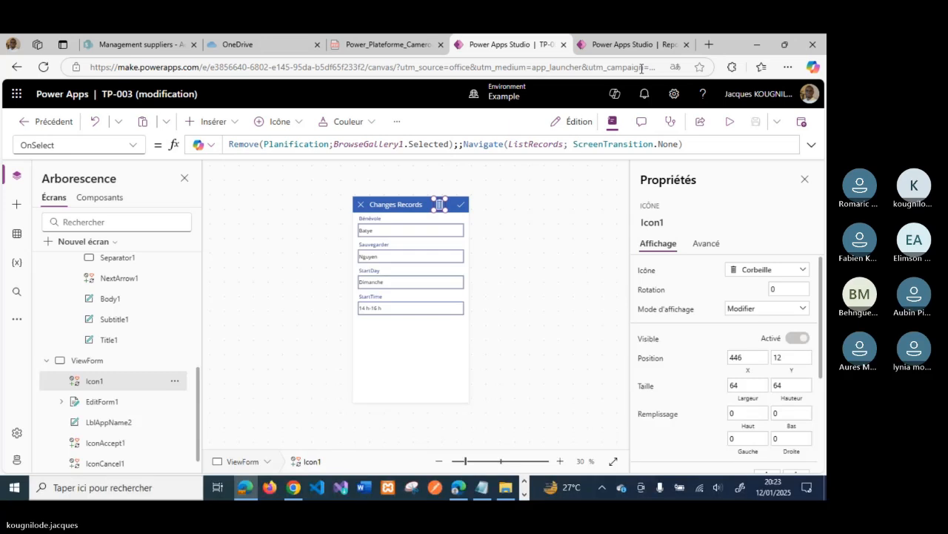
pyautogui.click(642, 68)
pyautogui.press('Return')
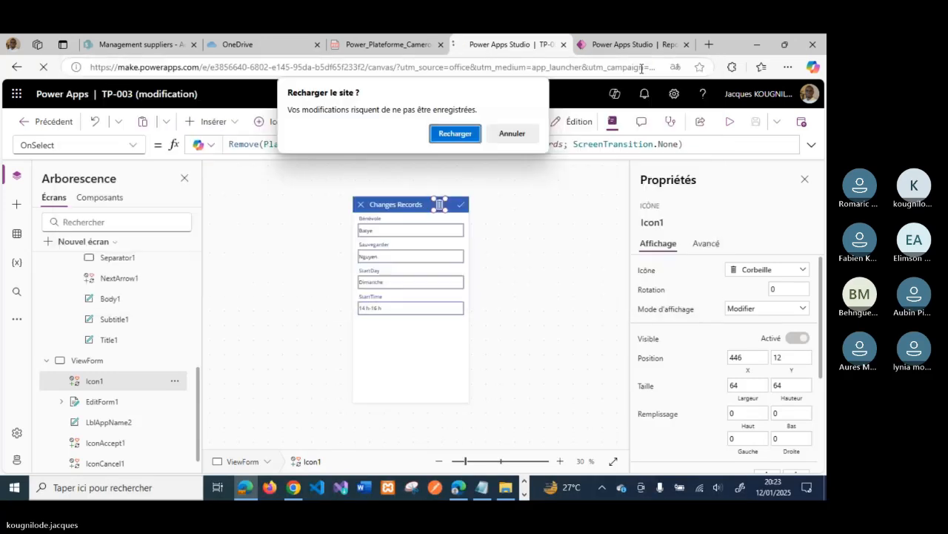
pyautogui.click(455, 132)
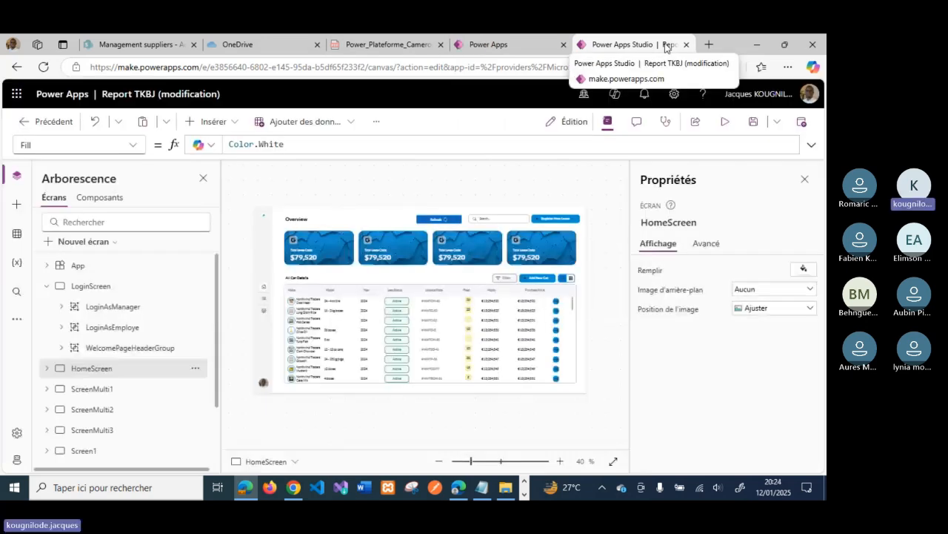
# Switch to the Management suppliers SharePoint site and launch Power Apps from its Microsoft 365 app launcher
pyautogui.click(163, 45)
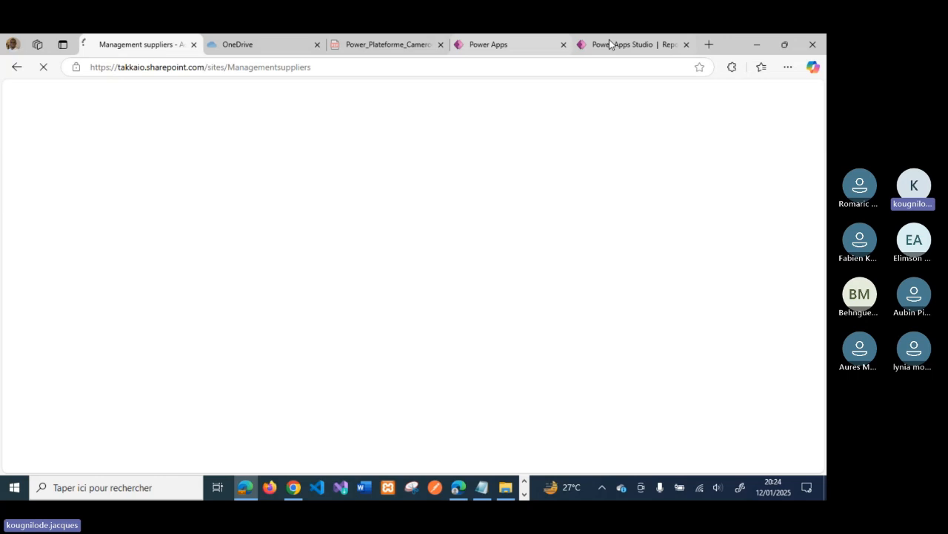
pyautogui.click(668, 46)
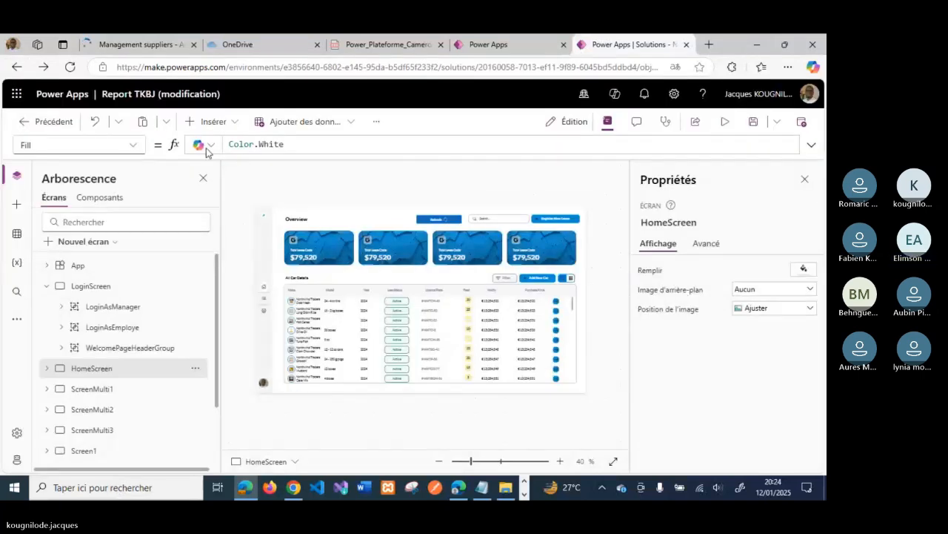
pyautogui.click(139, 43)
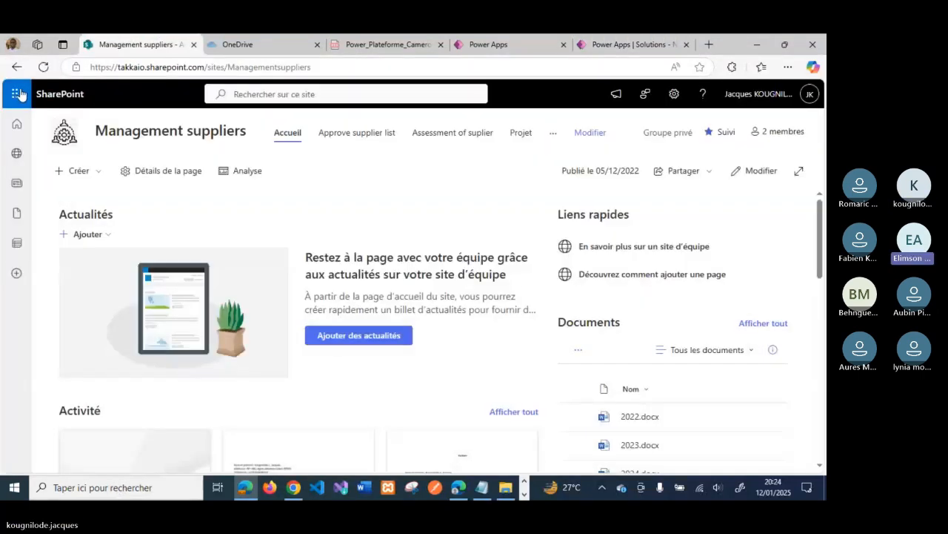
pyautogui.click(18, 93)
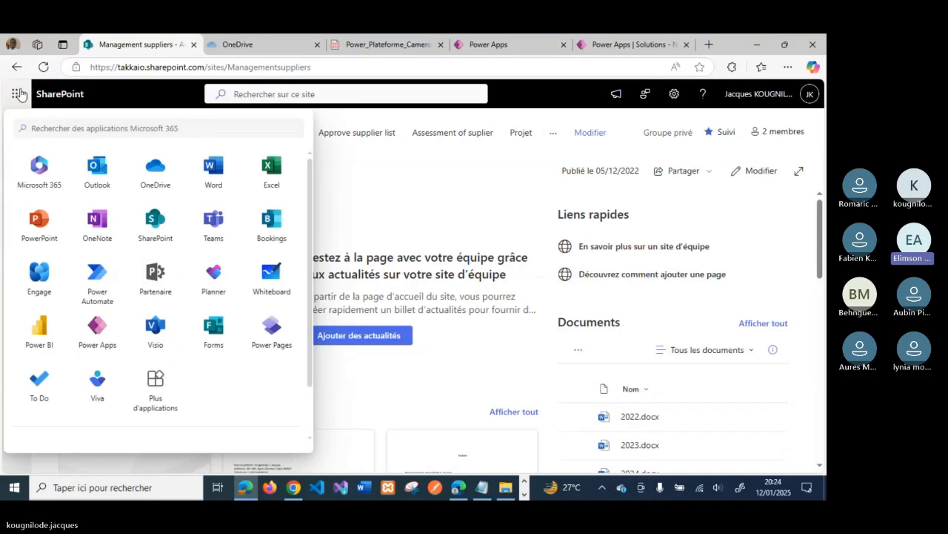
pyautogui.click(103, 323)
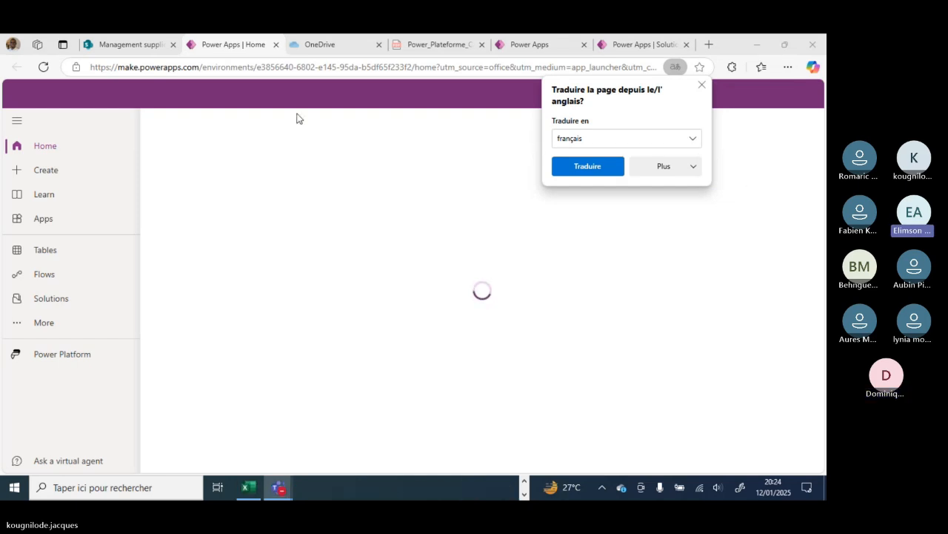
# Open the Solutions list of the Example environment and look through its solutions
pyautogui.click(63, 300)
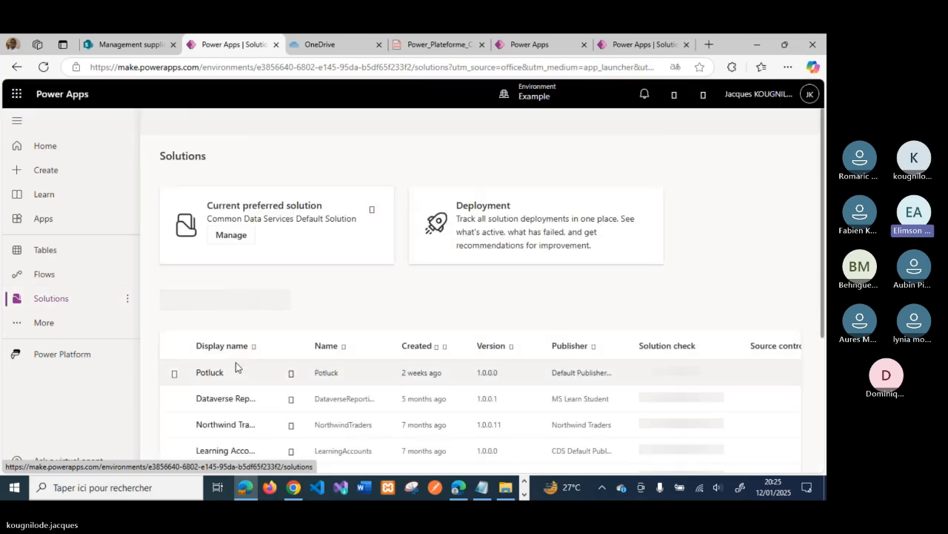
pyautogui.scroll(-3, 400, 327)
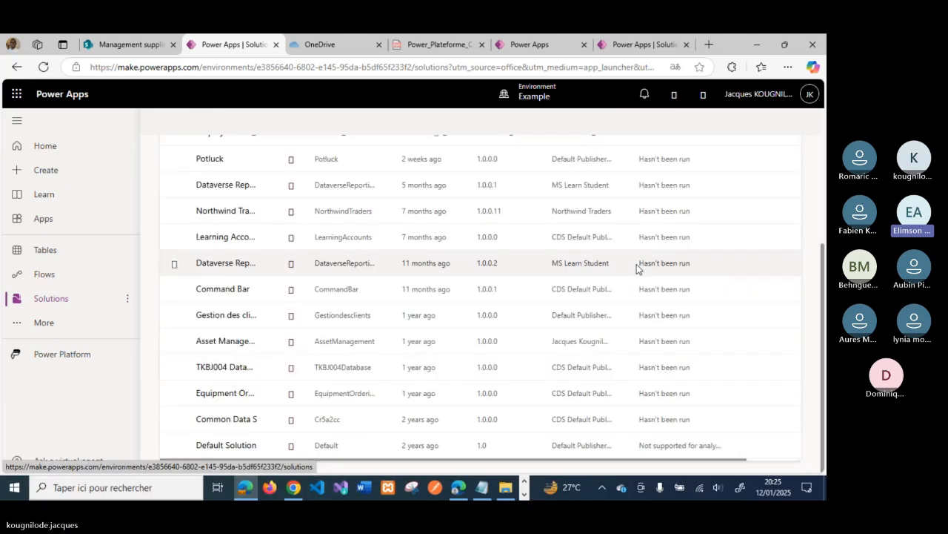
pyautogui.scroll(3, 236, 356)
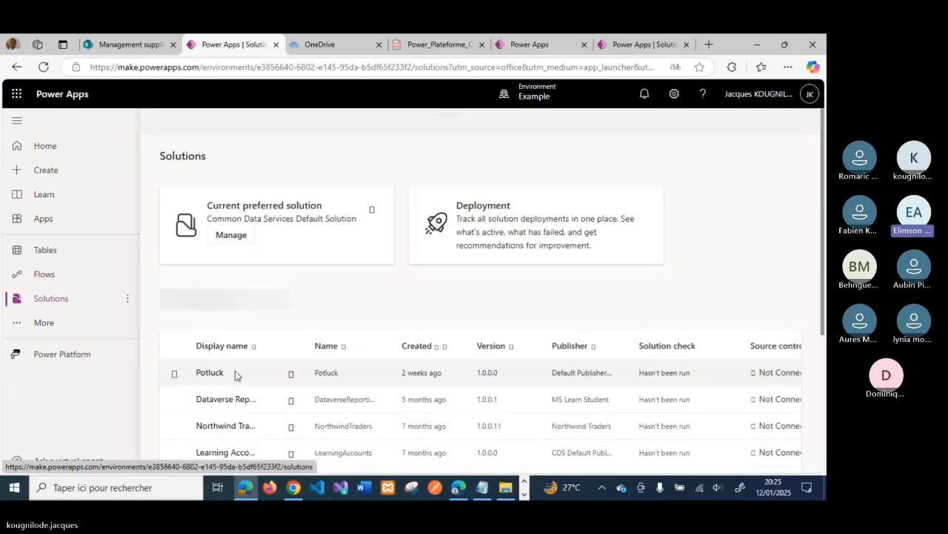
# Open the TP-001 canvas app for editing from the apps of the Northwind Traders solution
pyautogui.scroll(-3, 236, 375)
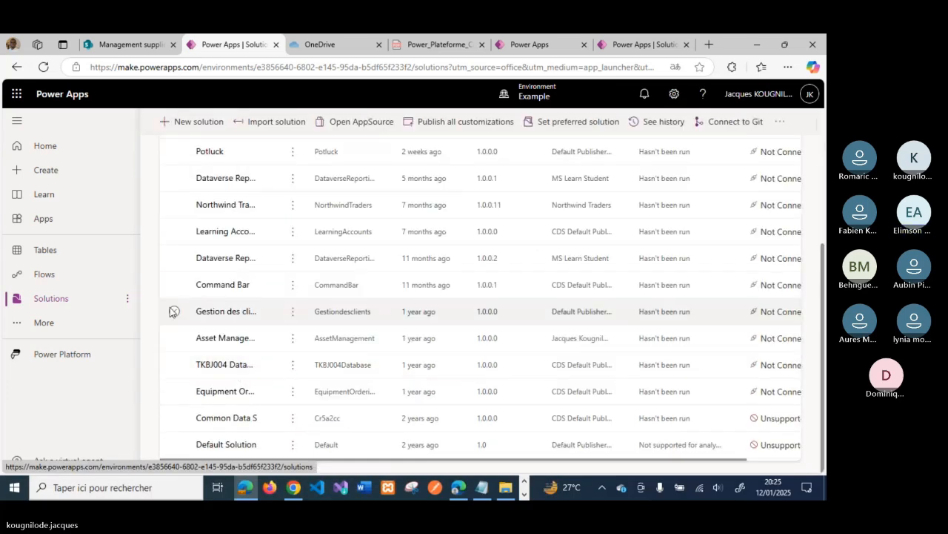
pyautogui.click(227, 208)
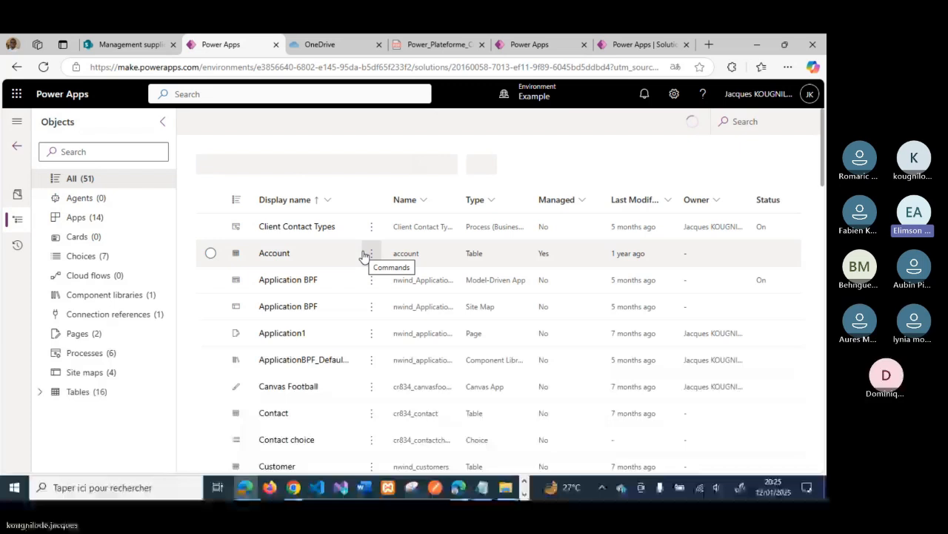
pyautogui.click(99, 218)
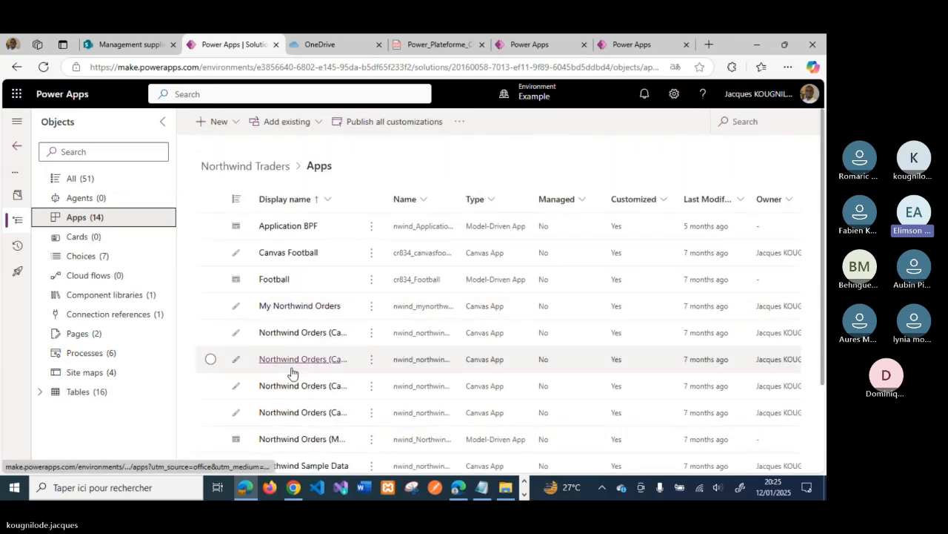
pyautogui.scroll(-3, 290, 377)
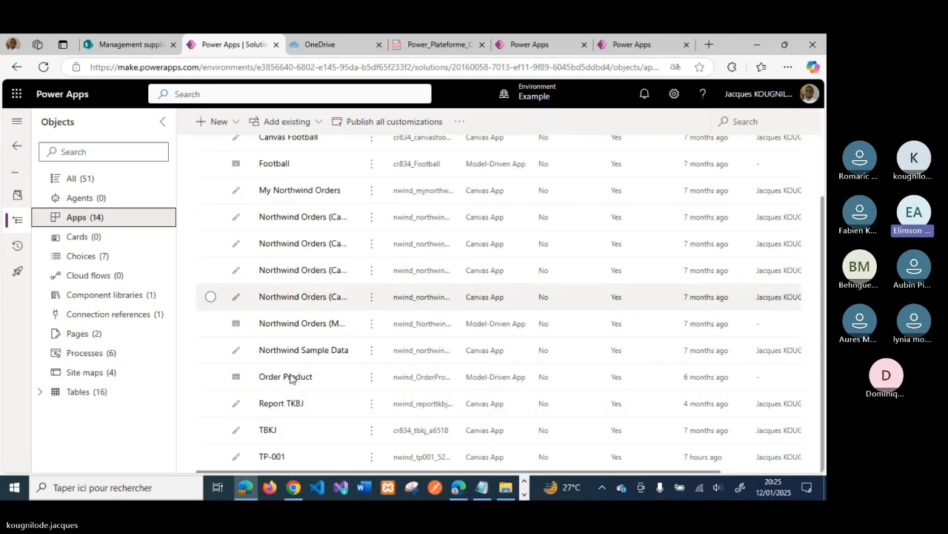
pyautogui.click(270, 457)
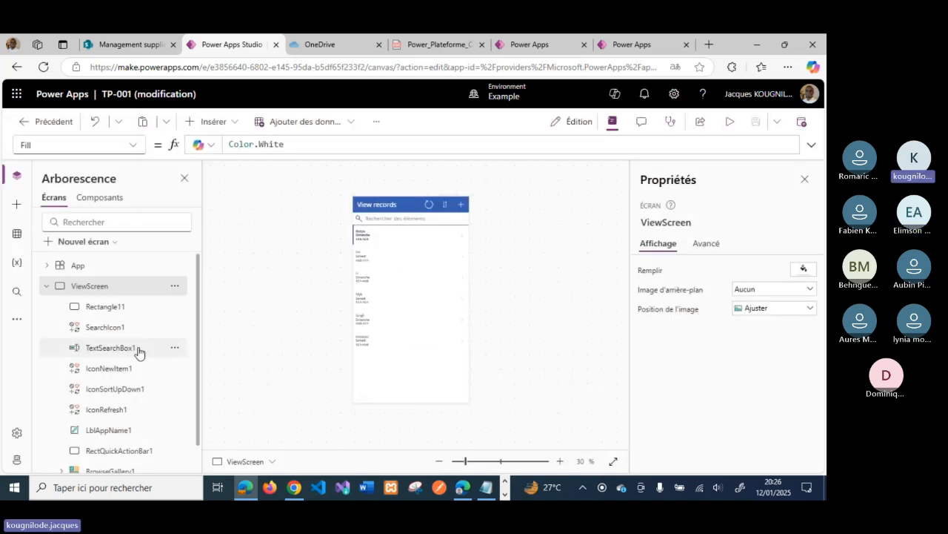
# Expand ChangeScreen and examine the OnSelect formula of its trash icon, including the gallery reference and the Navigate call
pyautogui.scroll(-1, 92, 395)
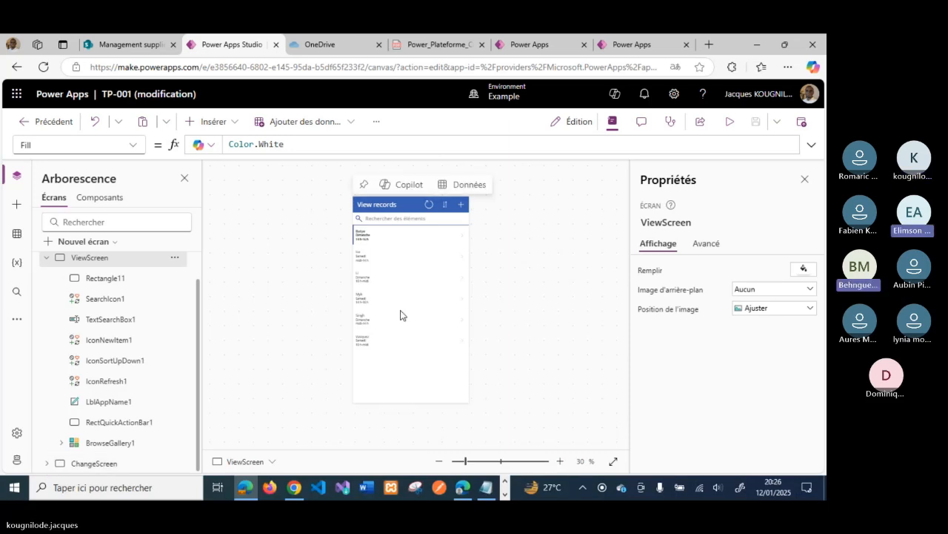
pyautogui.click(94, 464)
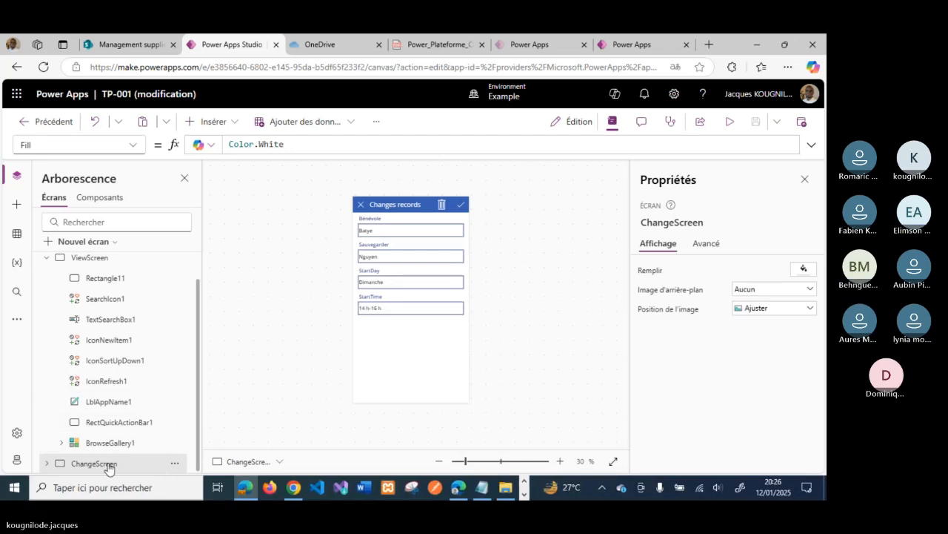
pyautogui.click(46, 464)
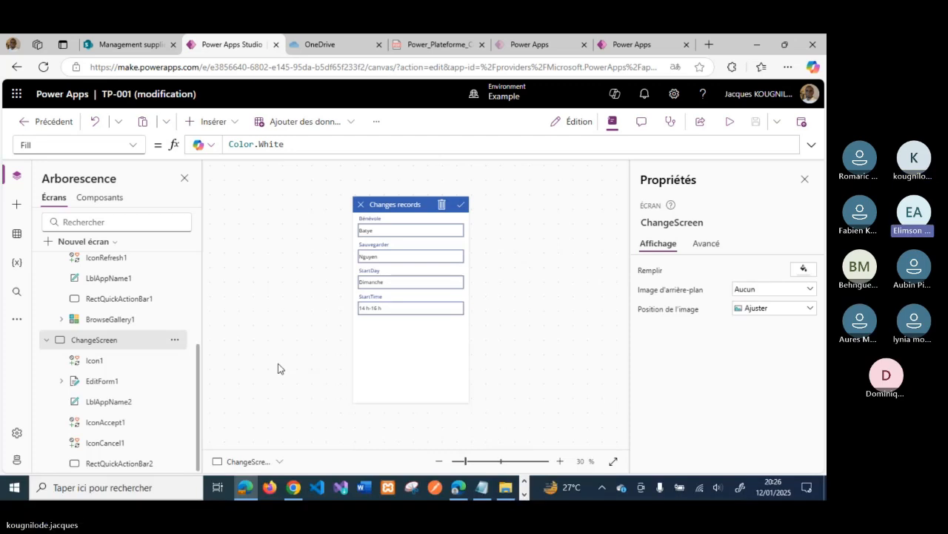
pyautogui.click(443, 205)
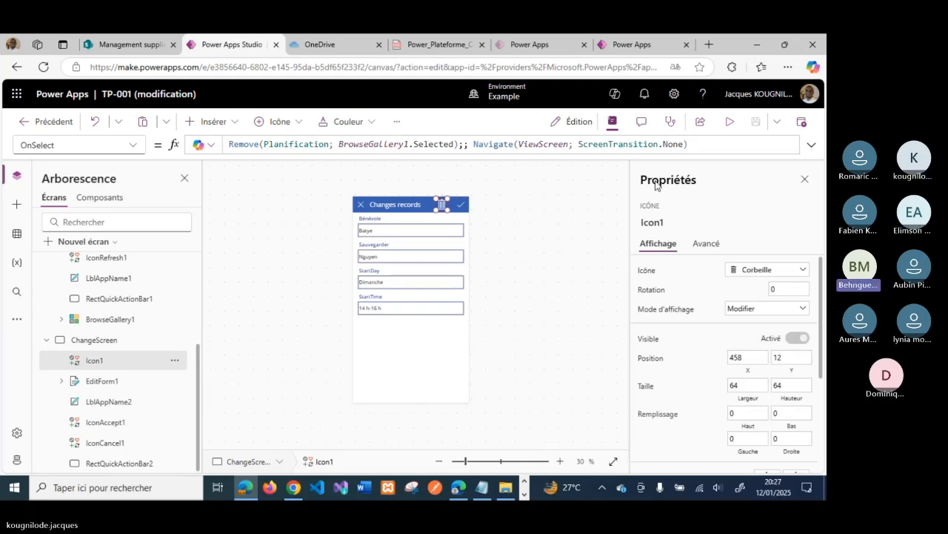
pyautogui.click(813, 147)
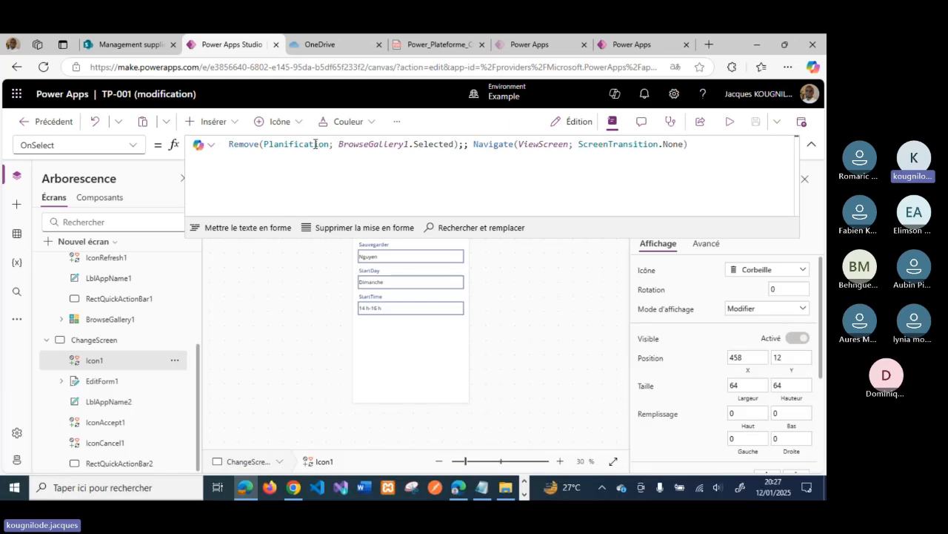
pyautogui.click(407, 144)
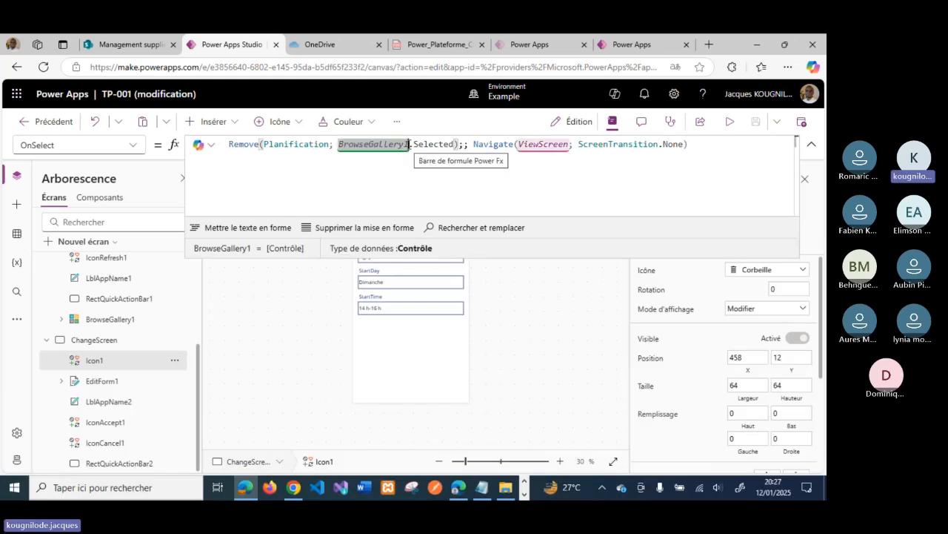
pyautogui.doubleClick(510, 144)
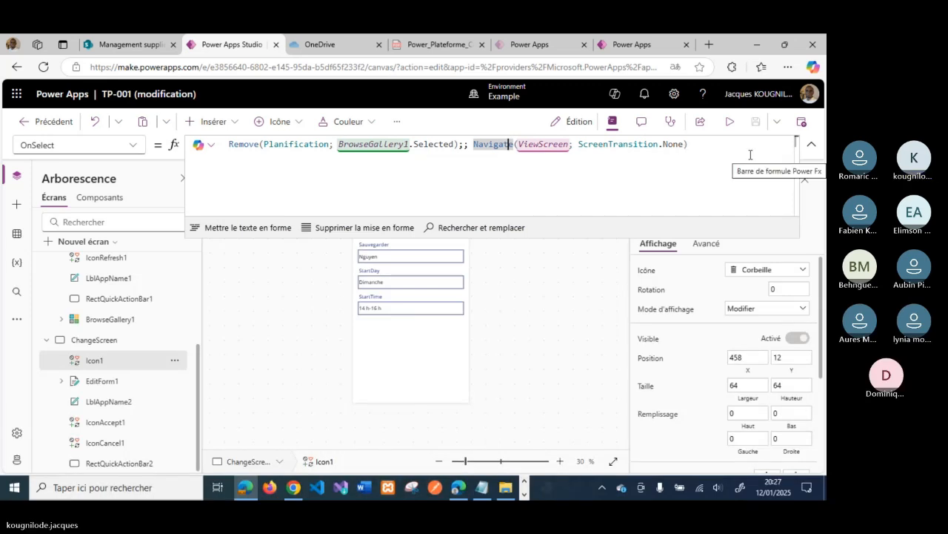
pyautogui.click(811, 144)
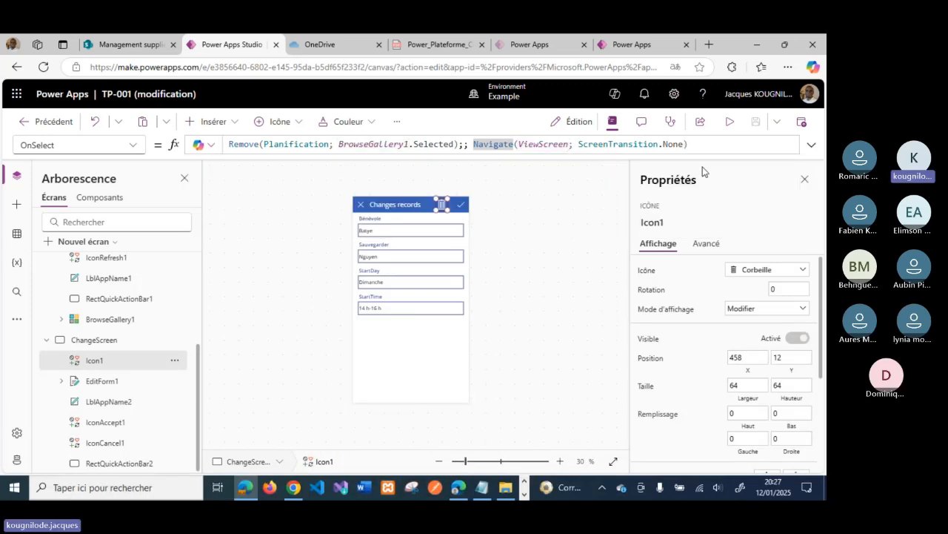
# Examine the full Items formula of BrowseGallery1 on ViewScreen
pyautogui.scroll(3, 46, 320)
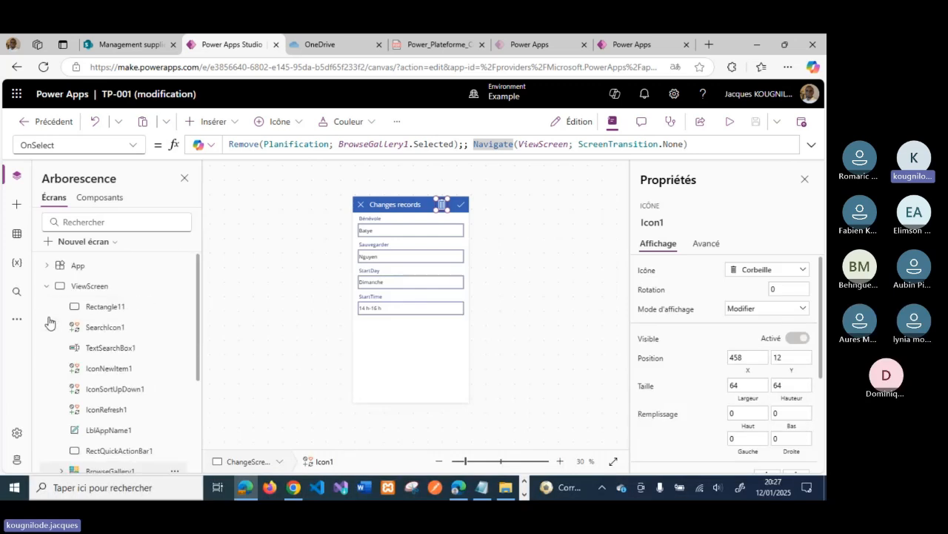
pyautogui.click(100, 287)
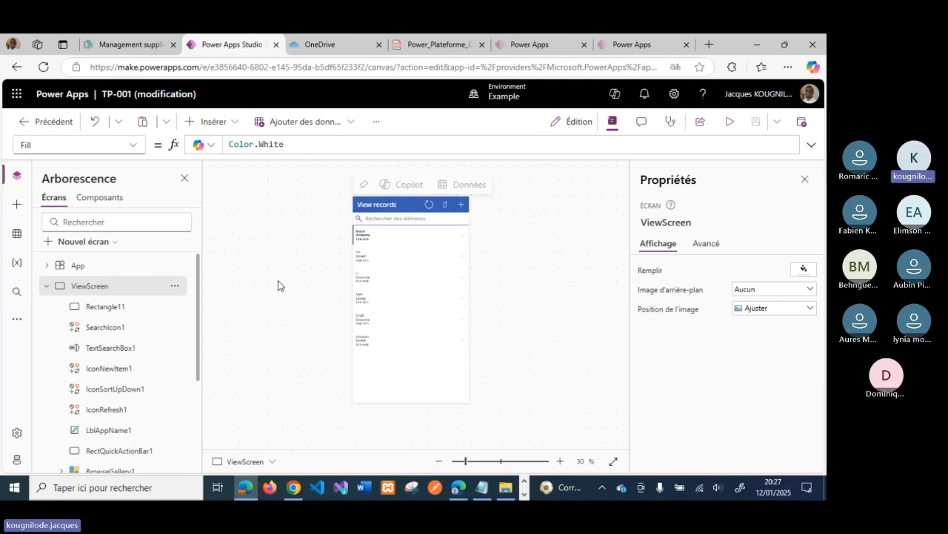
pyautogui.scroll(-1, 119, 452)
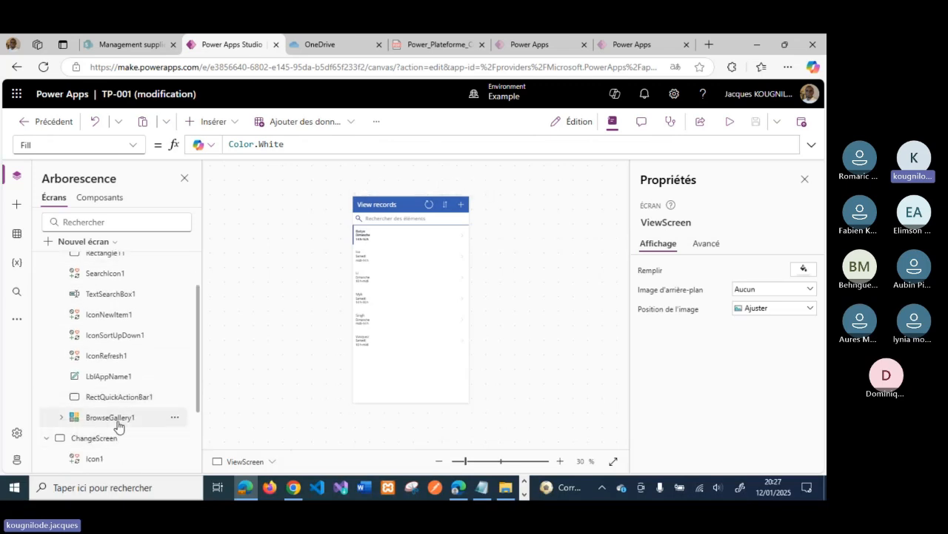
pyautogui.click(119, 425)
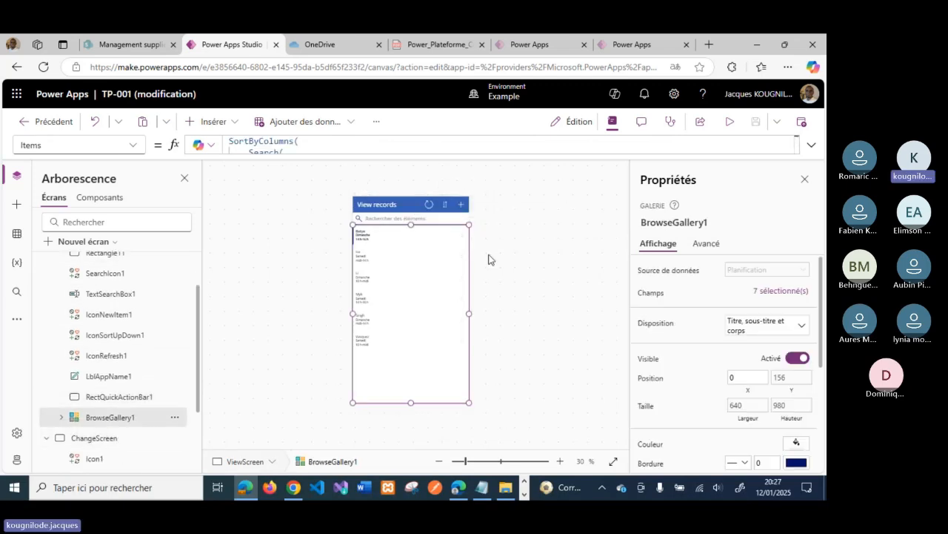
pyautogui.click(812, 144)
pyautogui.scroll(-3, 449, 188)
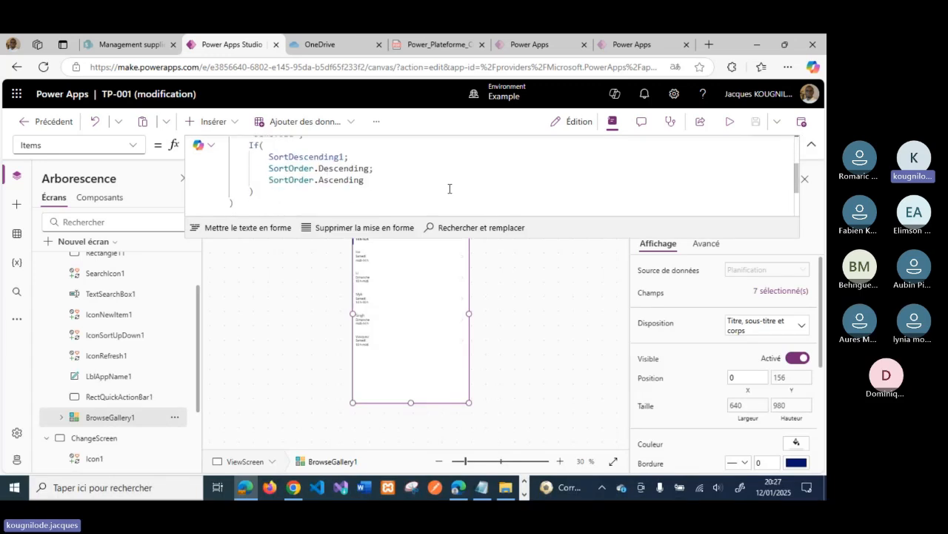
pyautogui.scroll(3, 449, 188)
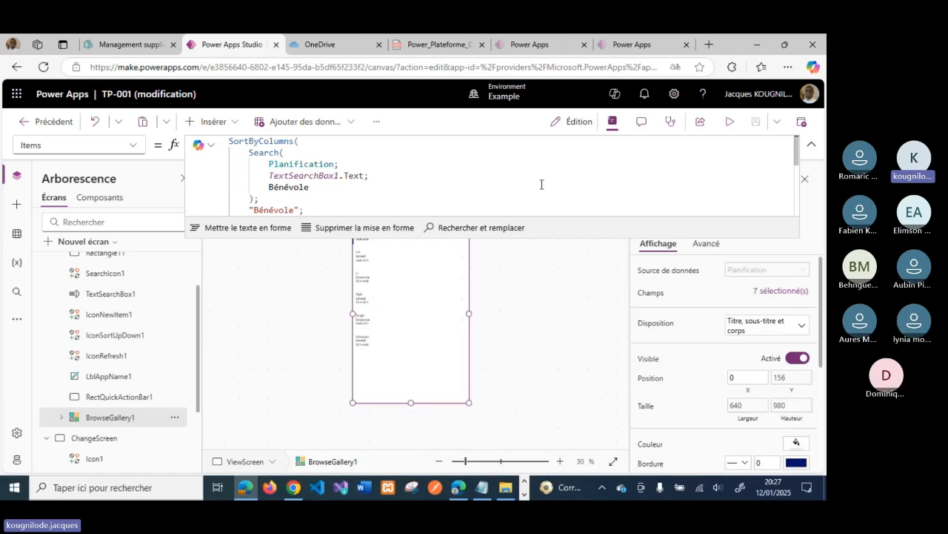
pyautogui.click(811, 144)
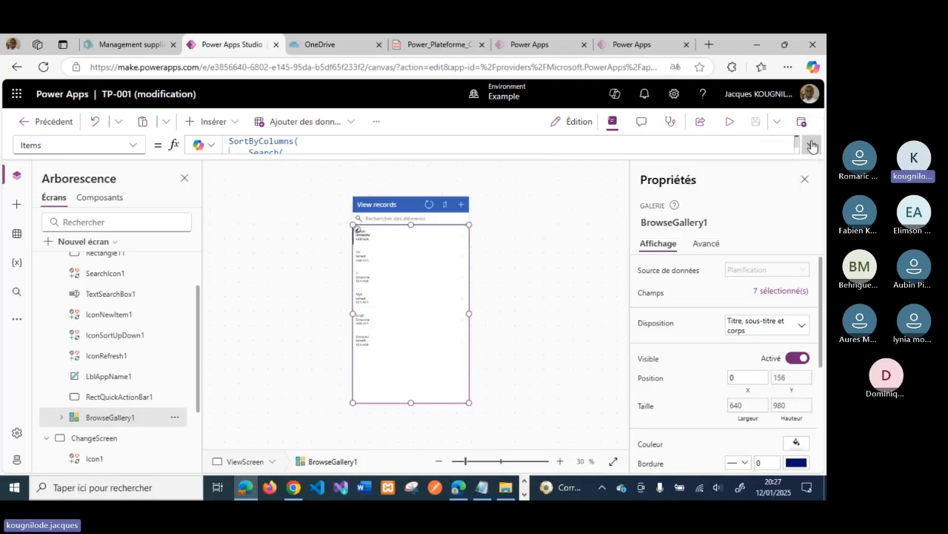
# Preview the app from ViewScreen and open a blank form for a new record
pyautogui.click(730, 123)
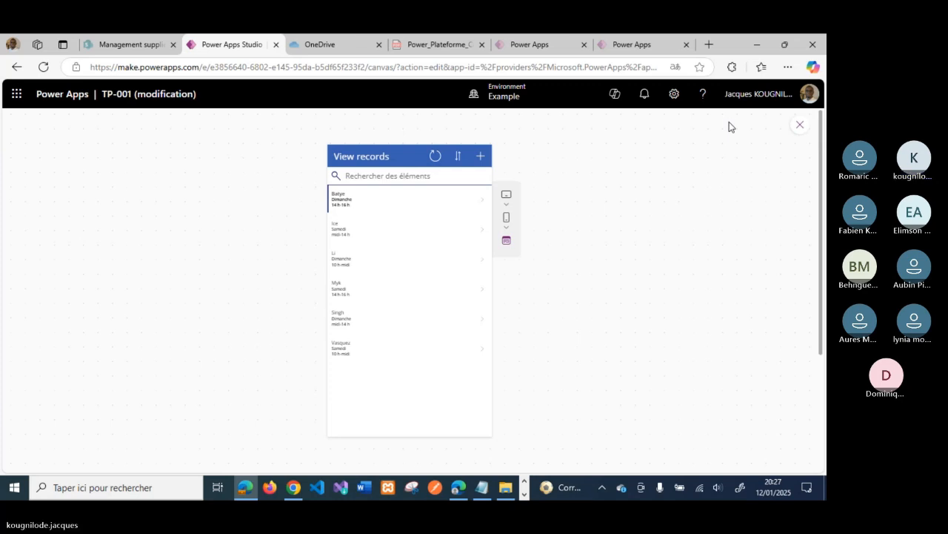
pyautogui.click(800, 126)
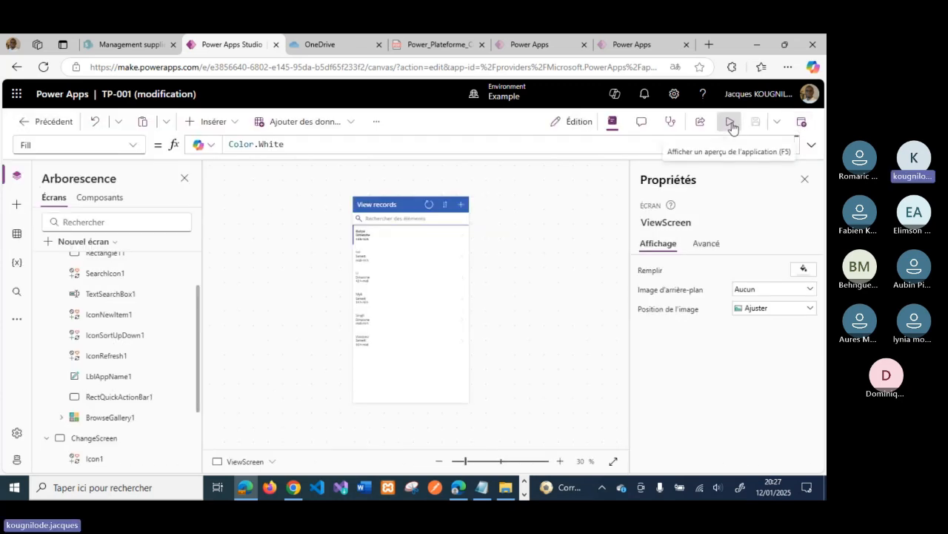
pyautogui.click(730, 125)
pyautogui.click(480, 158)
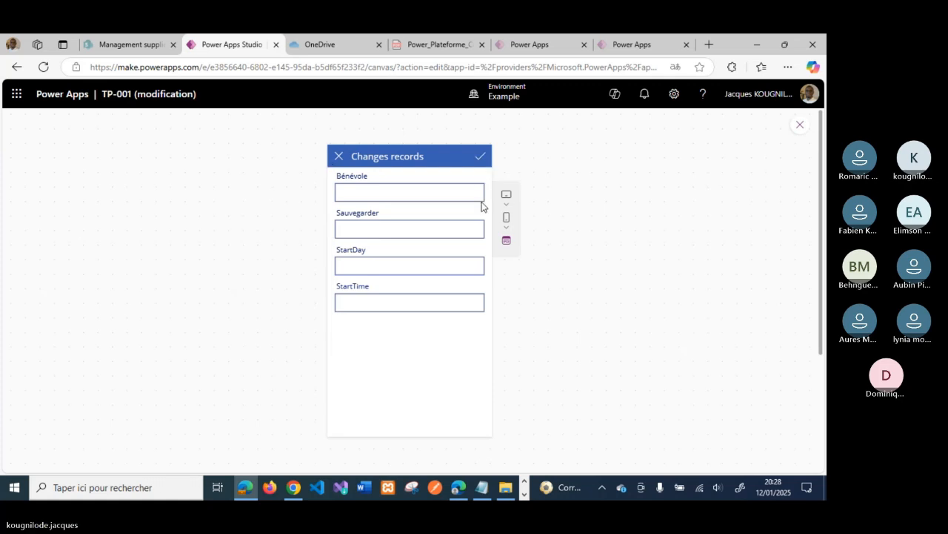
# Fill in the new record's Bénévole field with "Ballons de reve" and its Sauvegarder field with "Lorem"
pyautogui.click(406, 189)
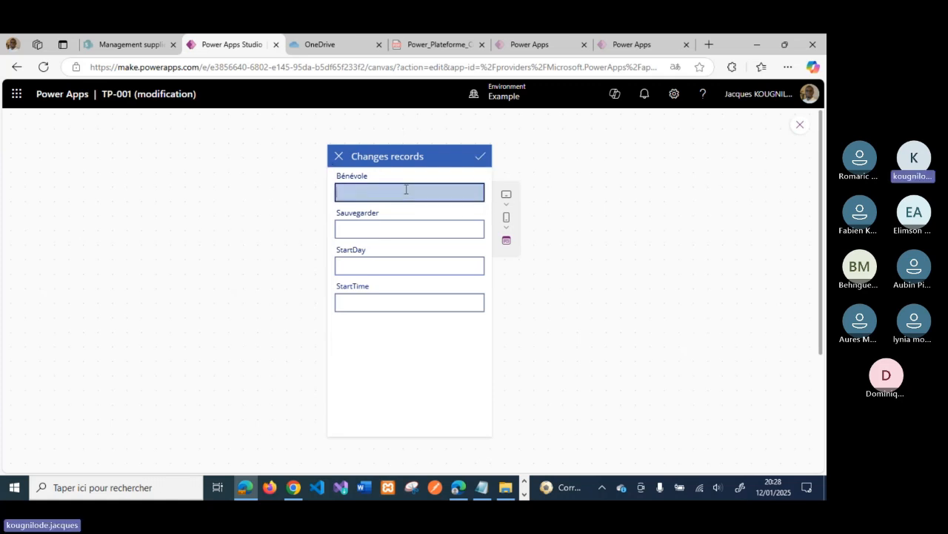
pyautogui.write('Ballons de reve')
pyautogui.click(384, 234)
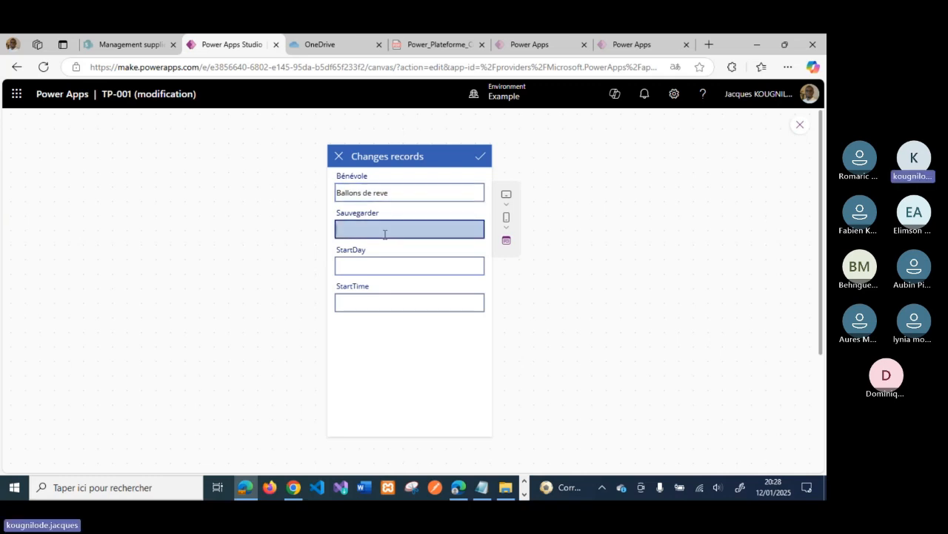
pyautogui.write('Lorem')
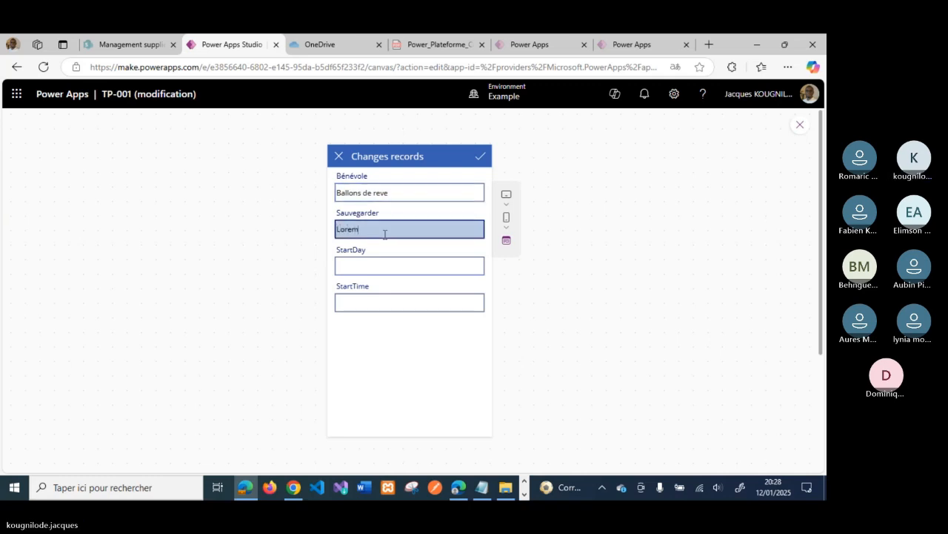
pyautogui.hotkey('ctrl', 'a')
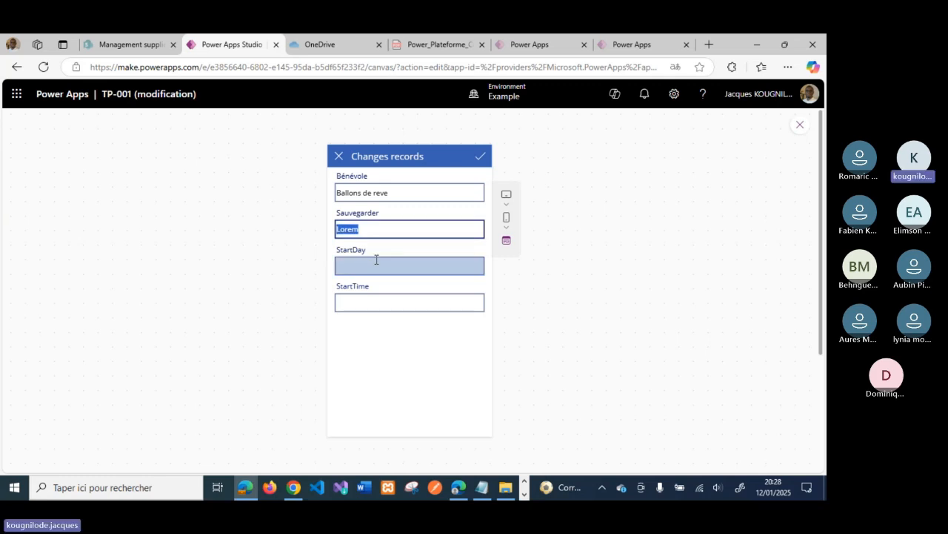
# Enter "midi 12h" in the new record's StartDay field
pyautogui.click(370, 267)
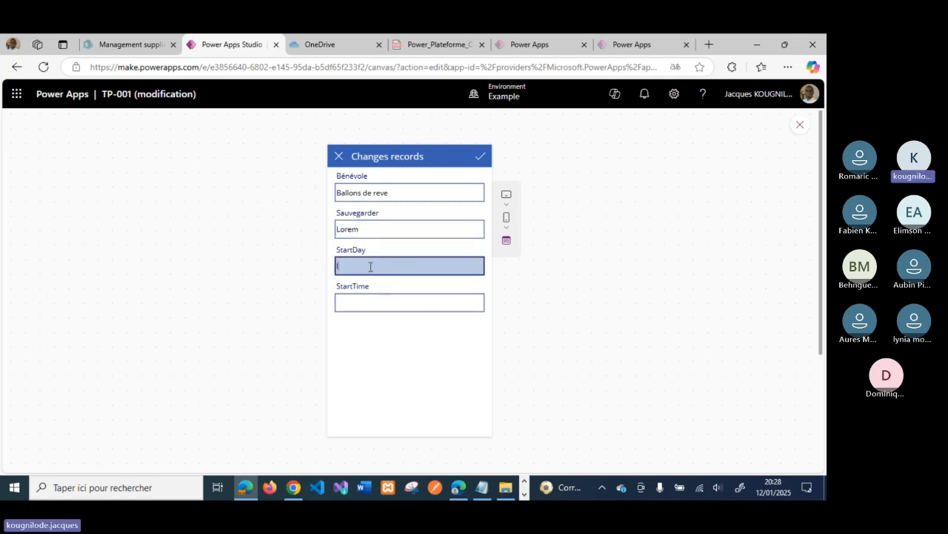
pyautogui.write('lidi')
pyautogui.press('BackSpace')
pyautogui.press('BackSpace')
pyautogui.press('BackSpace')
pyautogui.write('midi 12')
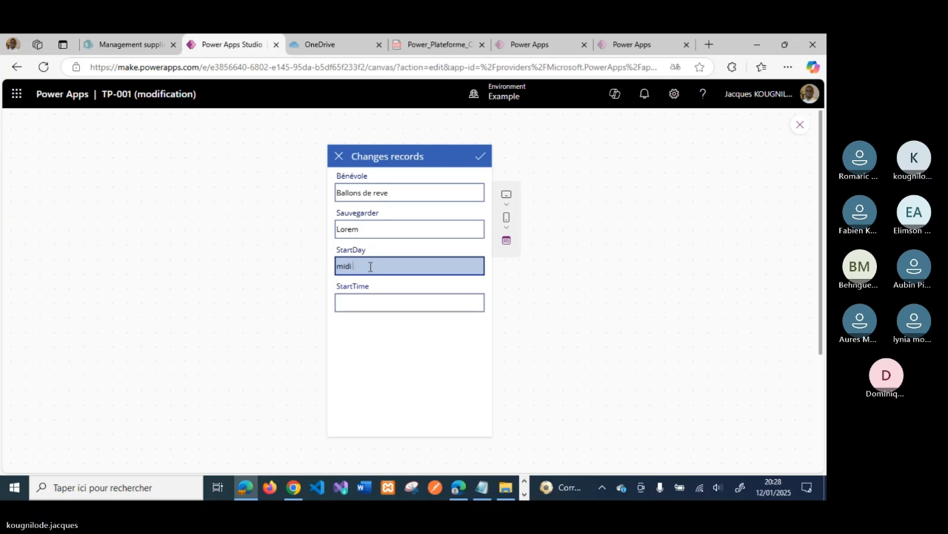
pyautogui.write('h')
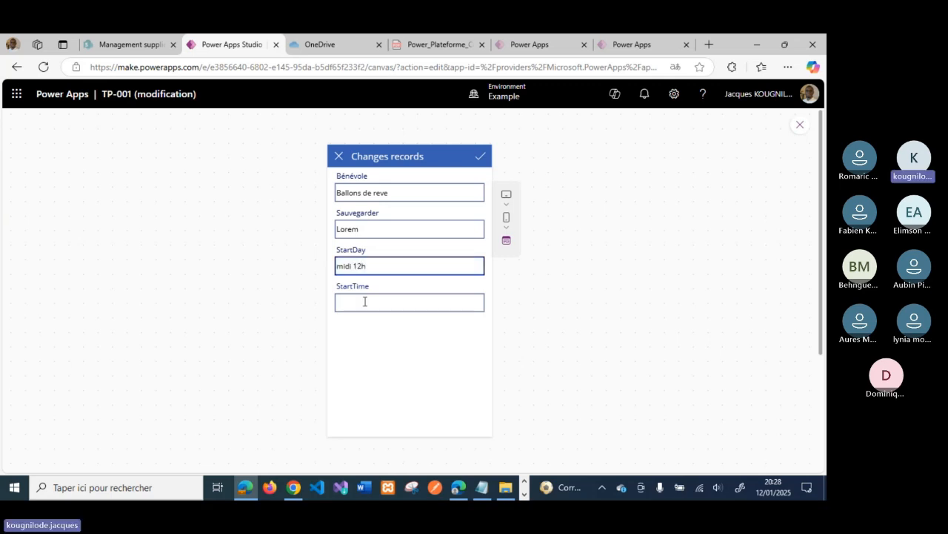
# Move the text "midi 12h" from the StartDay field to the StartTime field
pyautogui.click(364, 301)
pyautogui.click(363, 302)
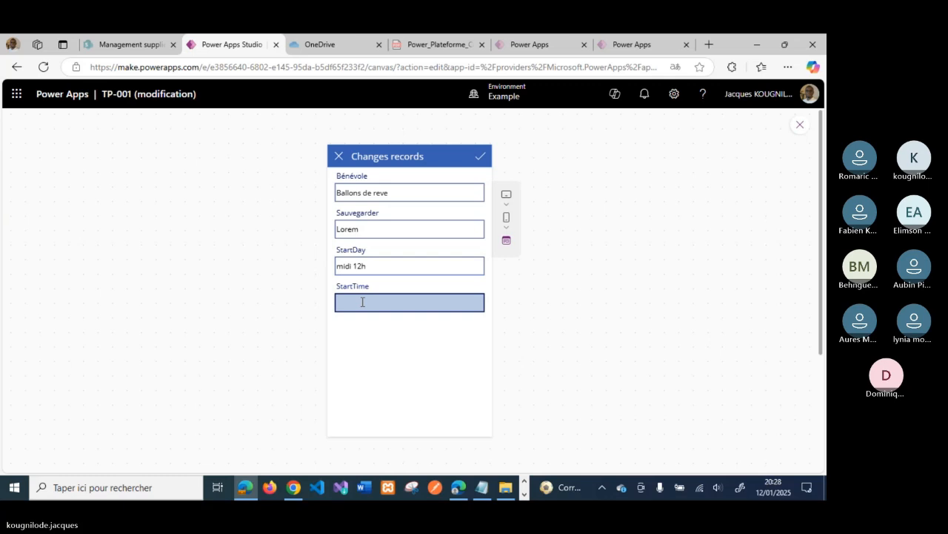
pyautogui.click(370, 266)
pyautogui.hotkey('ctrl', 'a')
pyautogui.hotkey('ctrl', 'c')
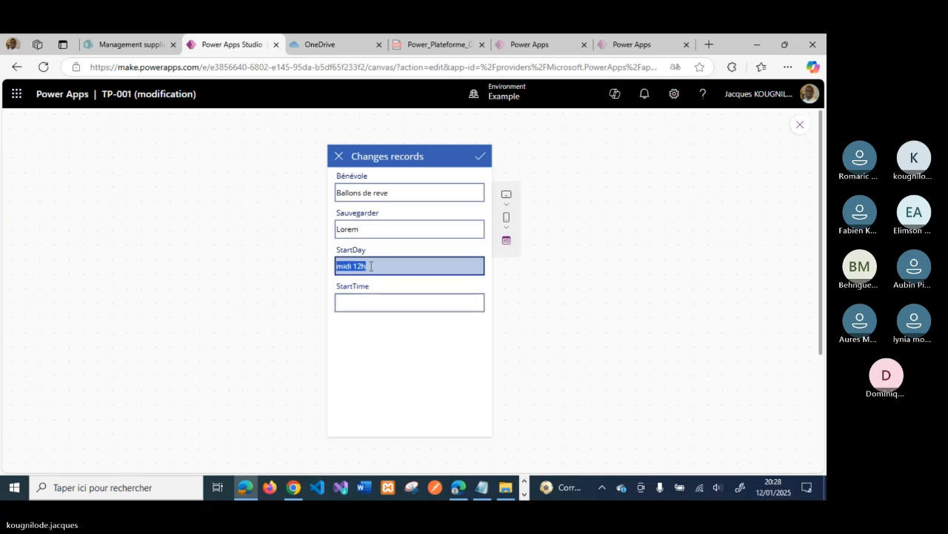
pyautogui.press('BackSpace')
pyautogui.click(364, 303)
pyautogui.hotkey('ctrl', 'v')
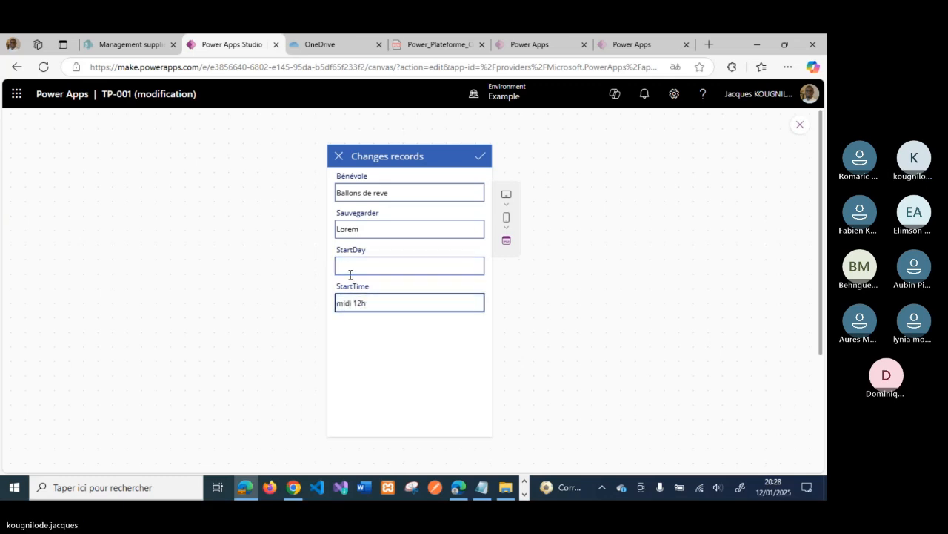
# Set the new record's StartDay to 12-12-2025
pyautogui.click(346, 266)
pyautogui.write('12-12-2025')
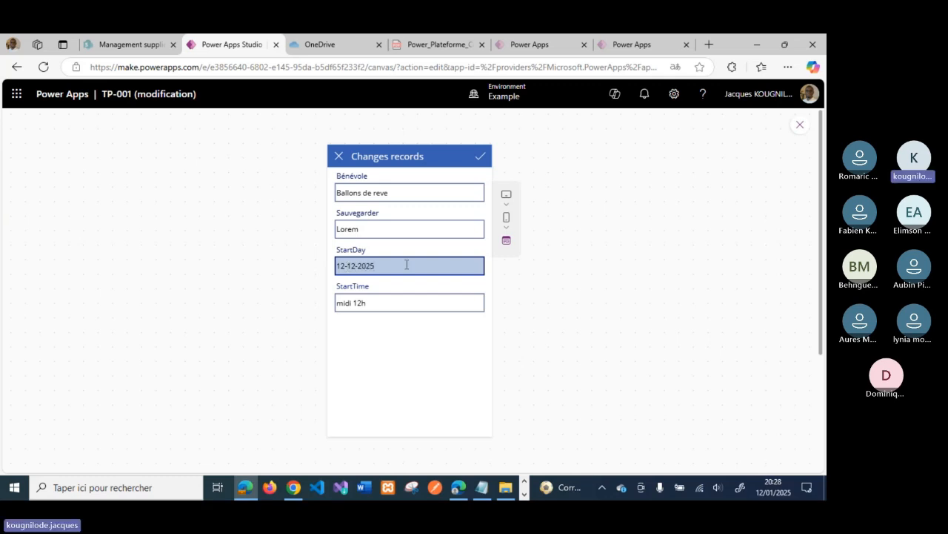
pyautogui.click(461, 265)
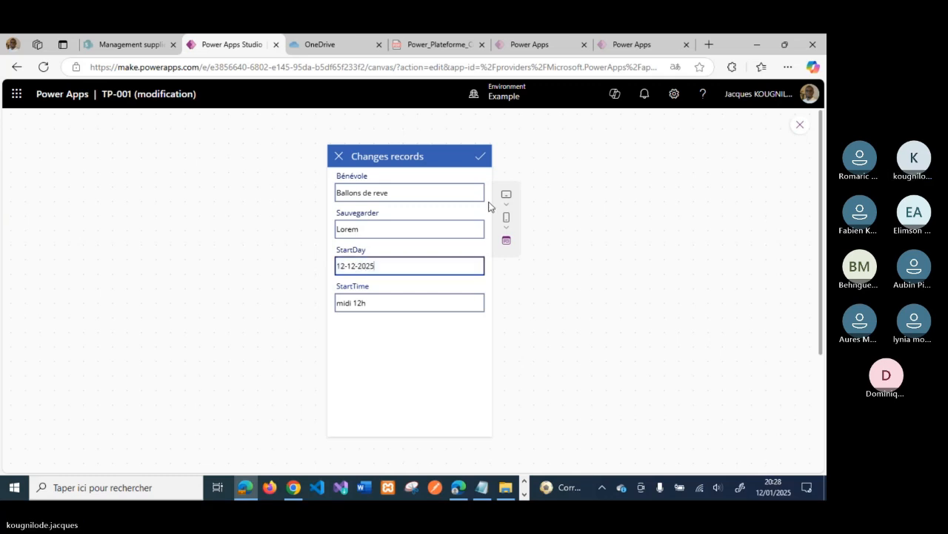
# Save the new record and check its details by opening it from the records list
pyautogui.click(481, 158)
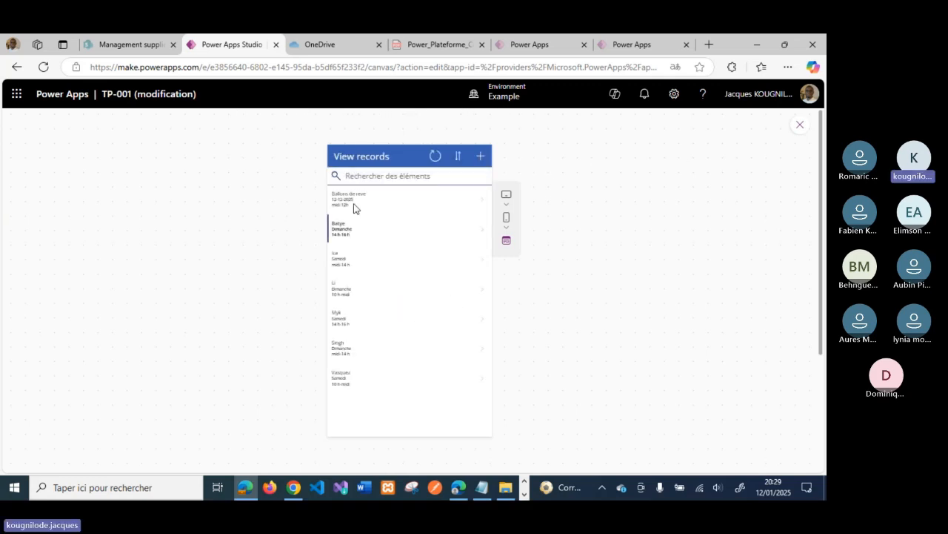
pyautogui.click(482, 204)
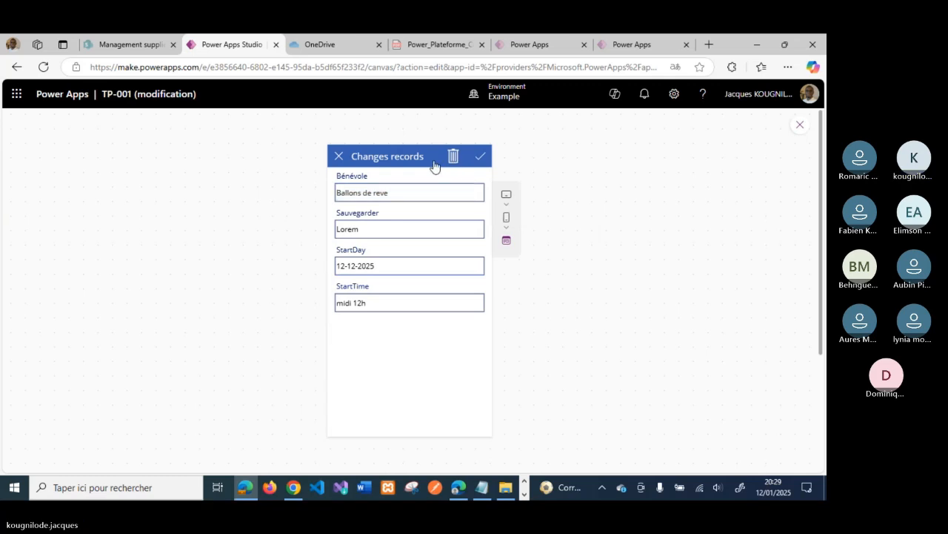
pyautogui.click(338, 158)
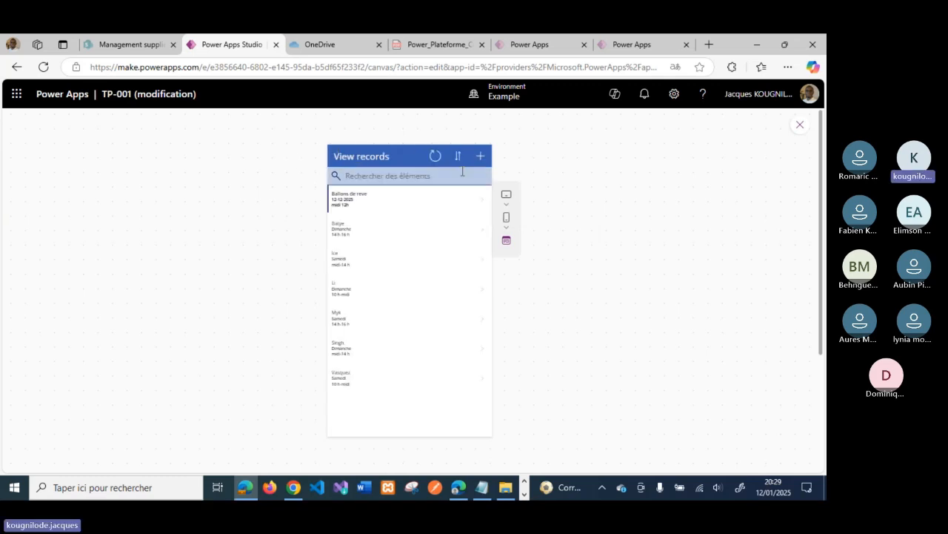
# Compare the Ballons de reve record's edit form with the blank form for a new record
pyautogui.click(486, 205)
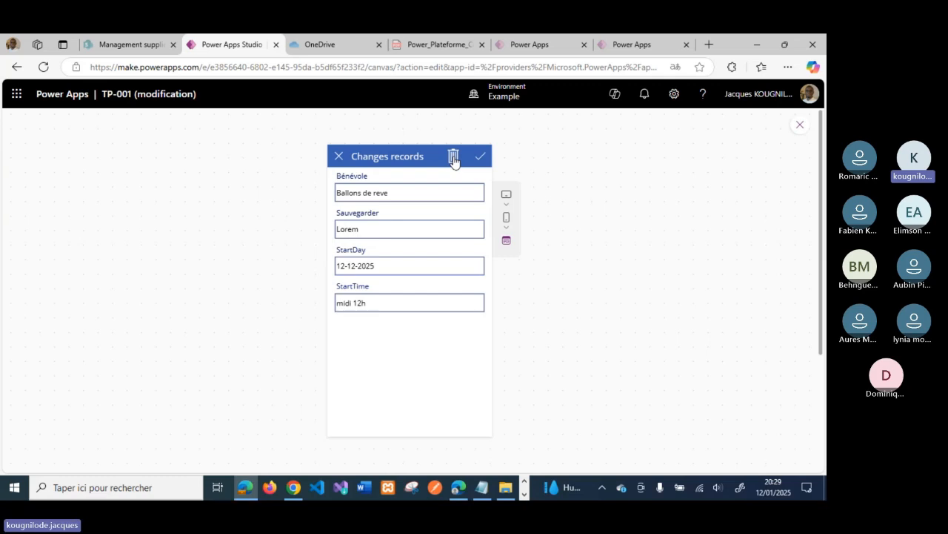
pyautogui.click(339, 157)
pyautogui.click(480, 156)
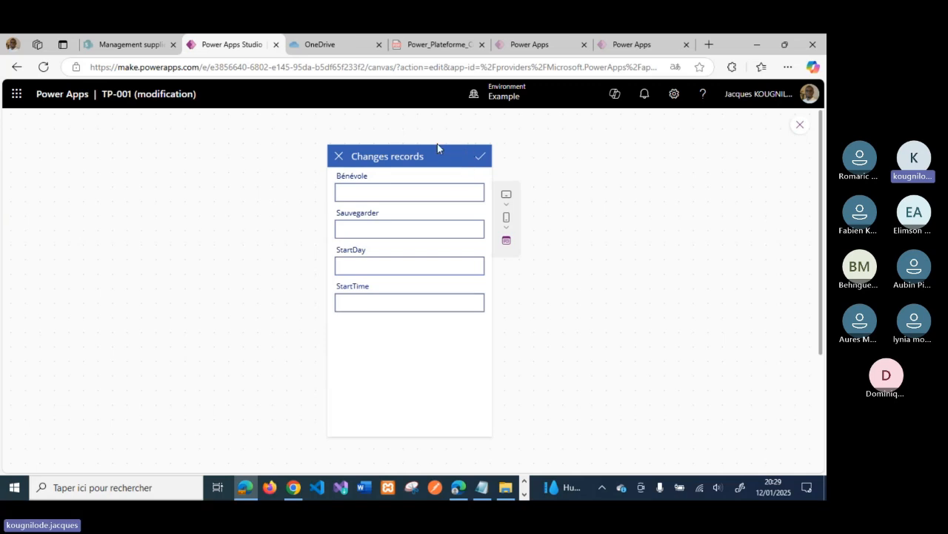
pyautogui.click(338, 157)
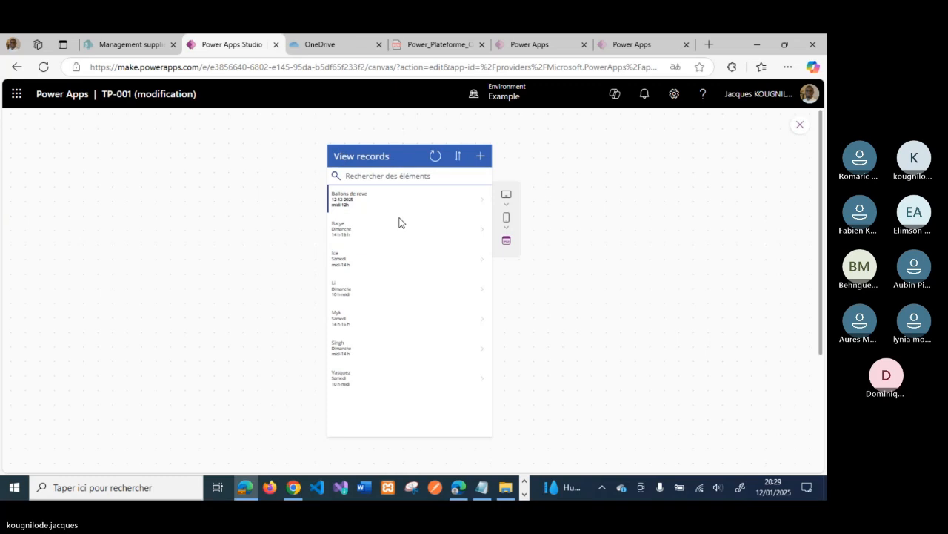
# Test the records search with "BALLON", clear the search text and leave the app preview
pyautogui.click(387, 177)
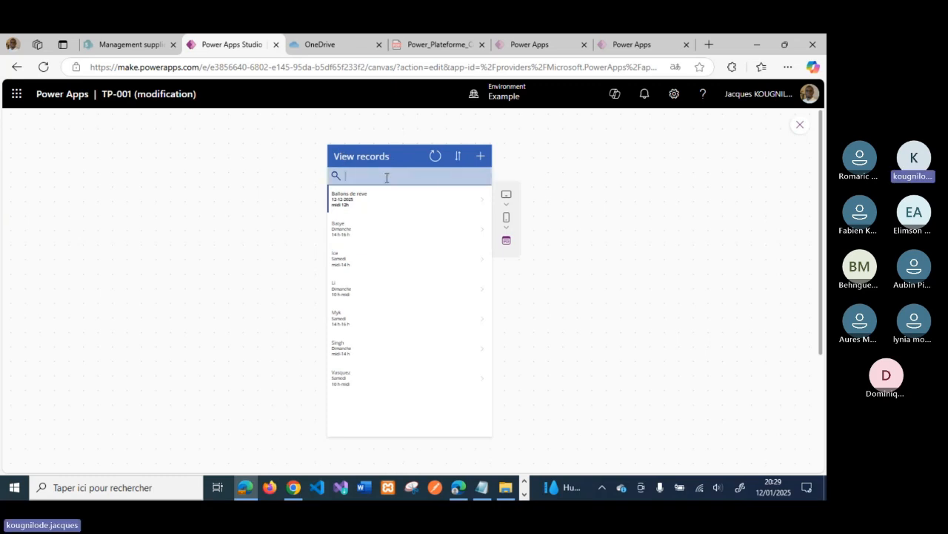
pyautogui.write('BALLON')
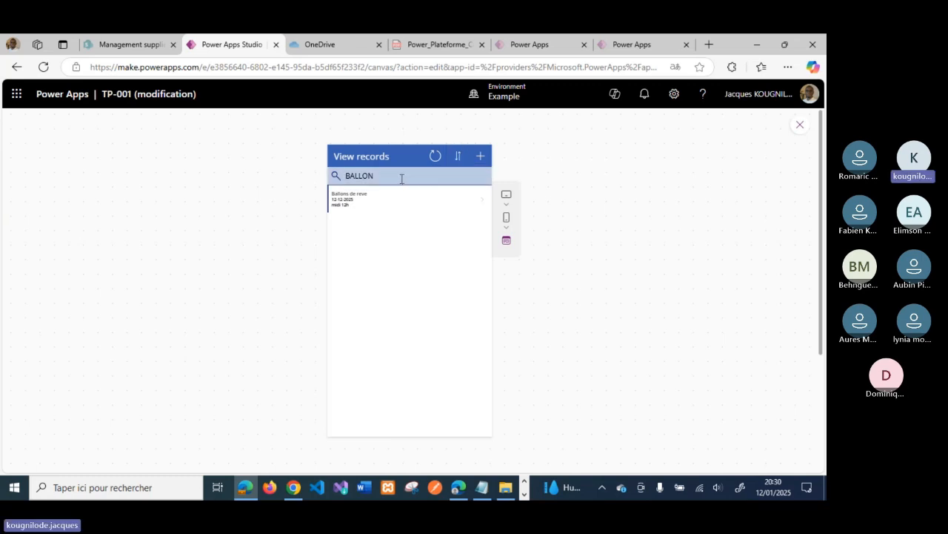
pyautogui.press('BackSpace')
pyautogui.press('BackSpace')
pyautogui.press('BackSpace')
pyautogui.press('BackSpace')
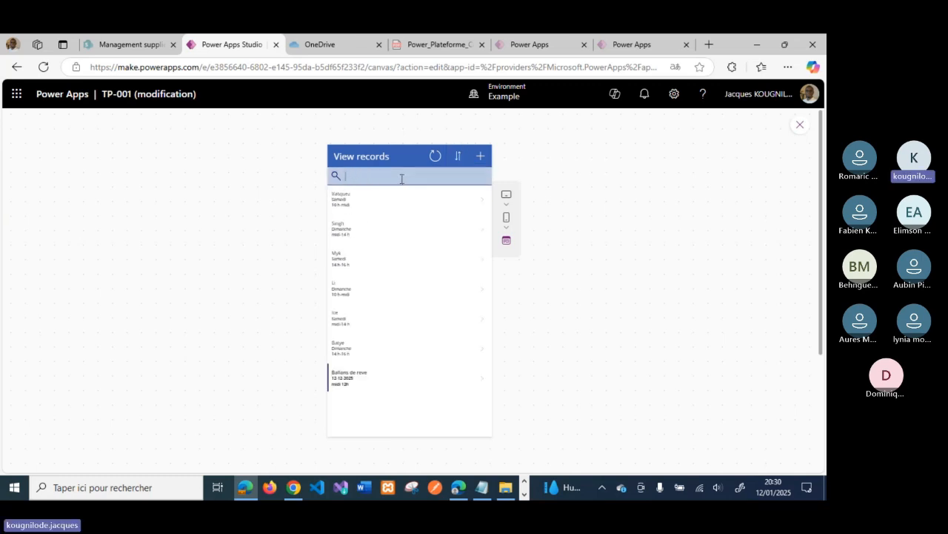
pyautogui.scroll(-2, 419, 344)
pyautogui.scroll(2, 419, 344)
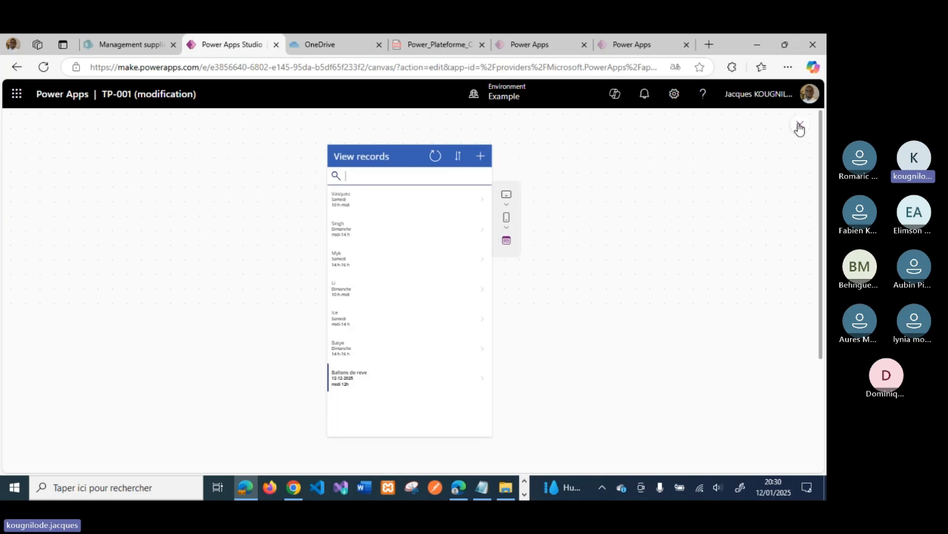
pyautogui.click(800, 124)
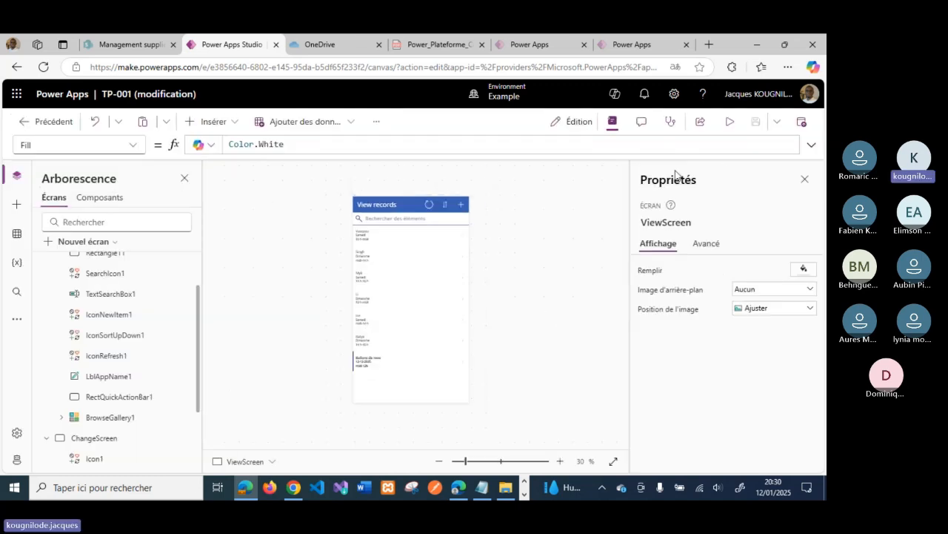
# Examine the sharing options of the TP-001 app without sharing it with anyone
pyautogui.scroll(2, 155, 329)
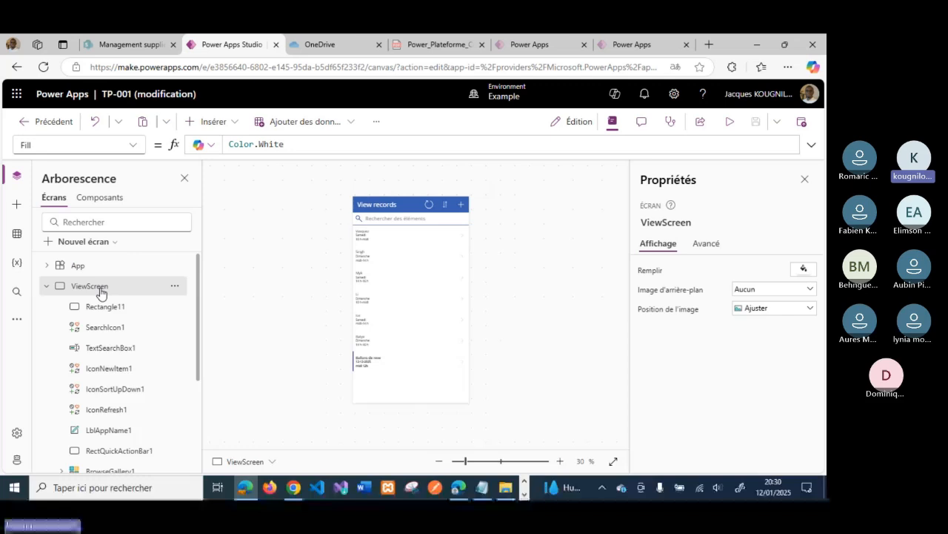
pyautogui.click(700, 123)
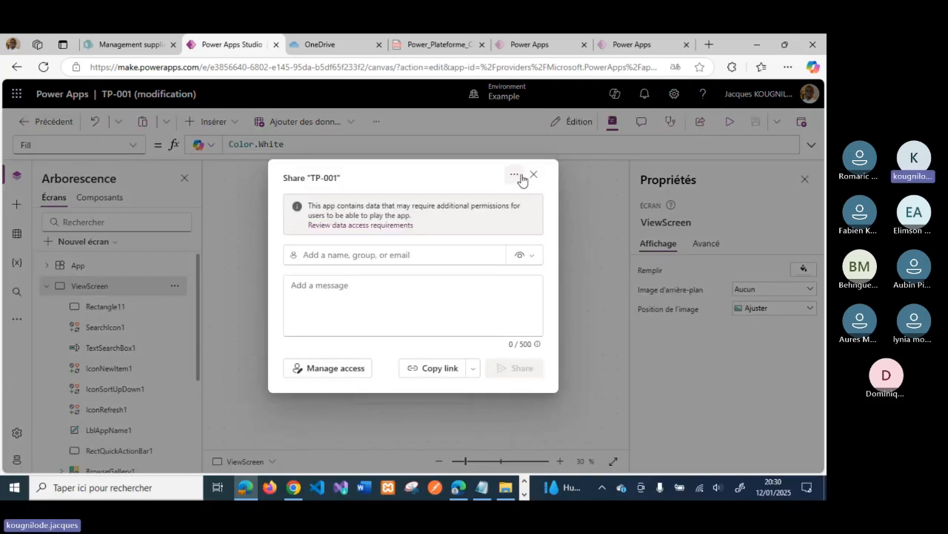
pyautogui.click(532, 178)
pyautogui.click(700, 123)
pyautogui.click(380, 257)
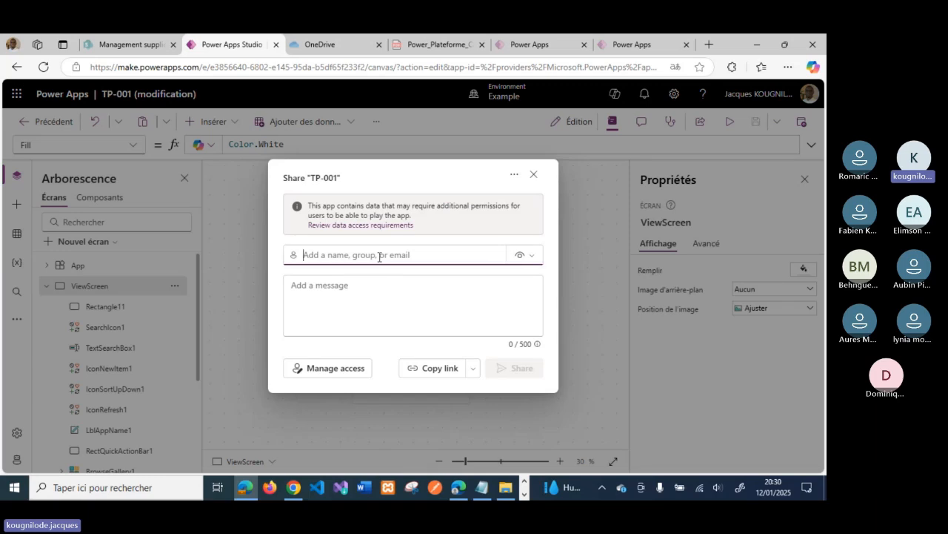
pyautogui.write('B')
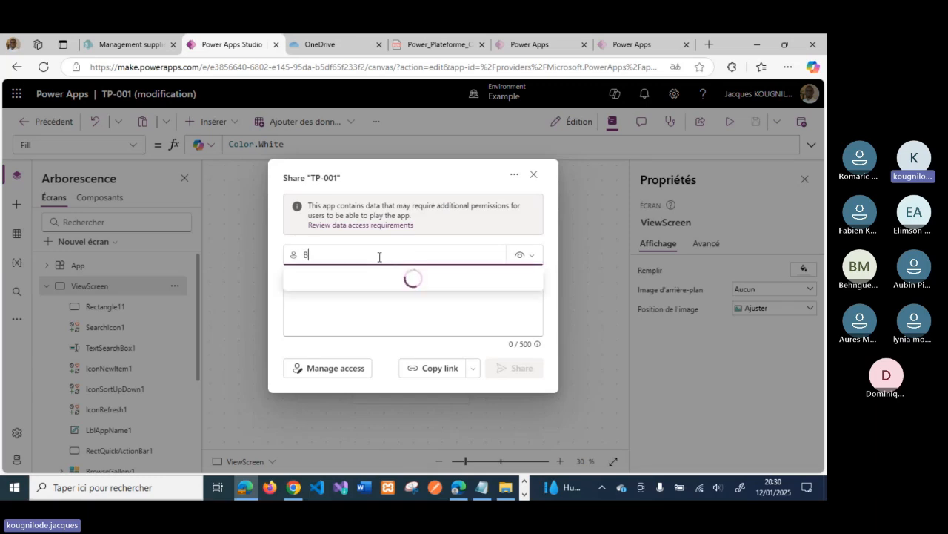
pyautogui.press('BackSpace')
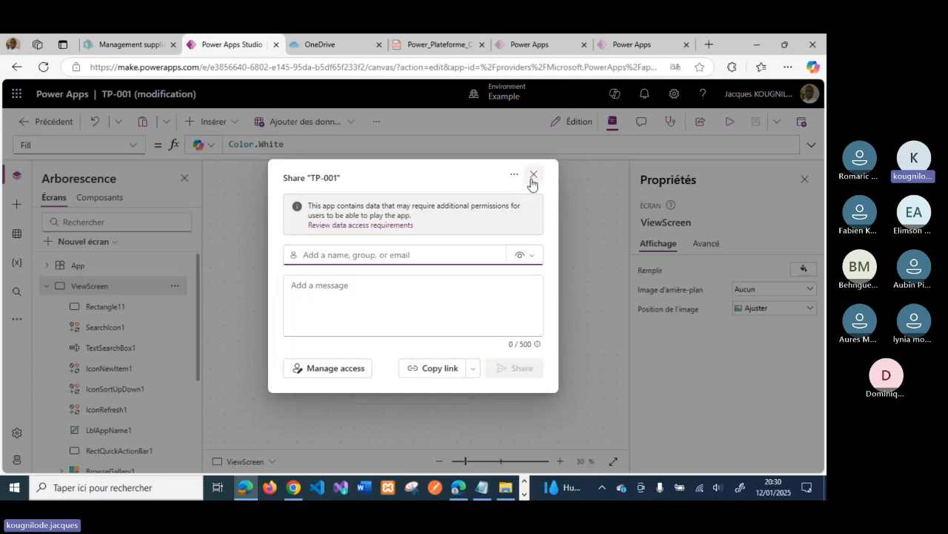
pyautogui.click(532, 176)
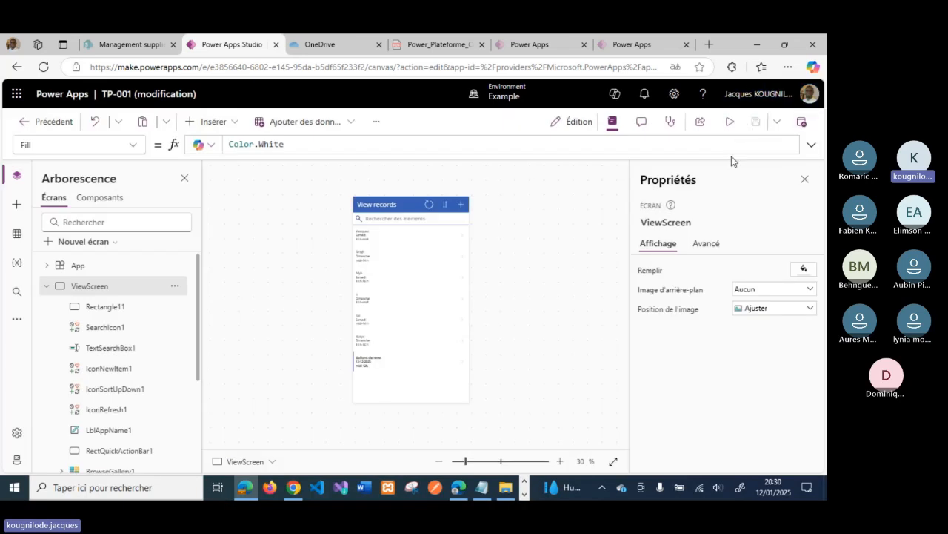
# Review the publishing dialog of the TP-001 app, including its icon and description, without publishing
pyautogui.click(802, 123)
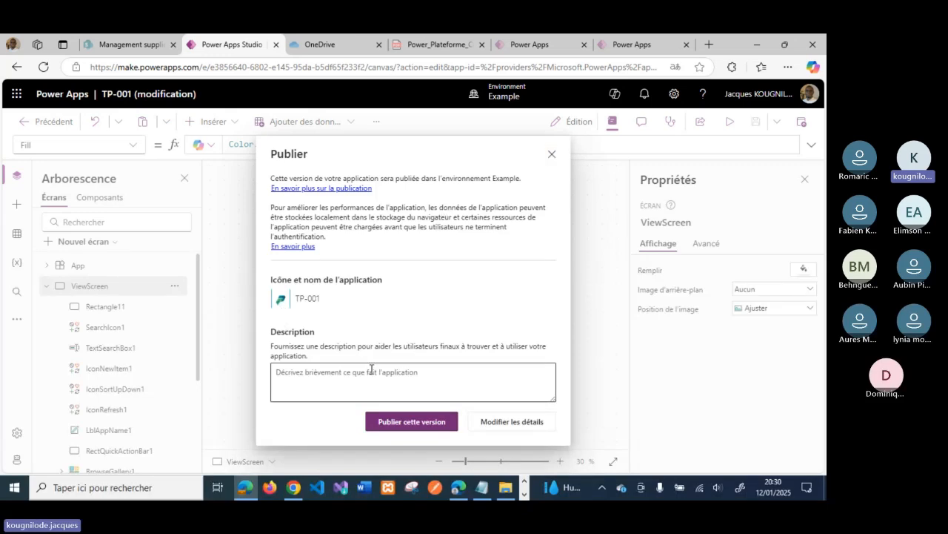
pyautogui.click(552, 156)
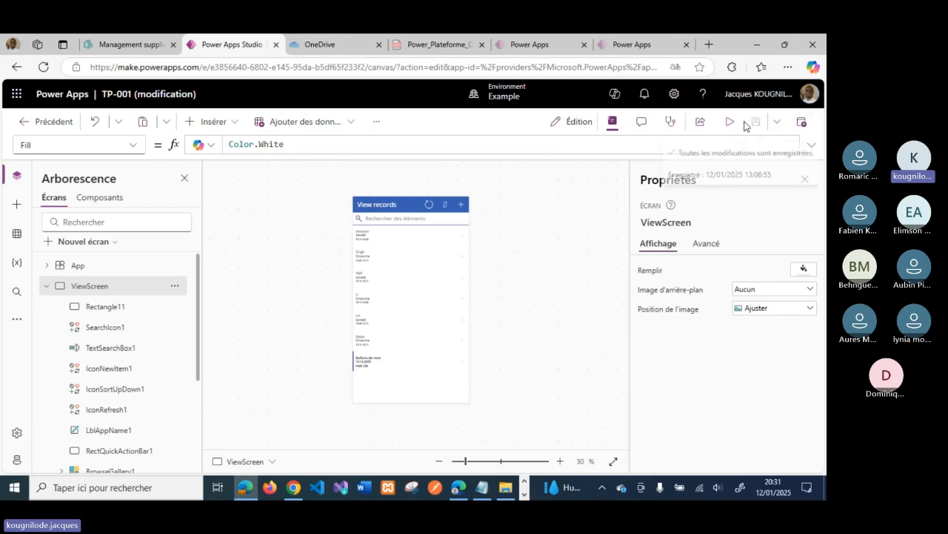
pyautogui.click(802, 124)
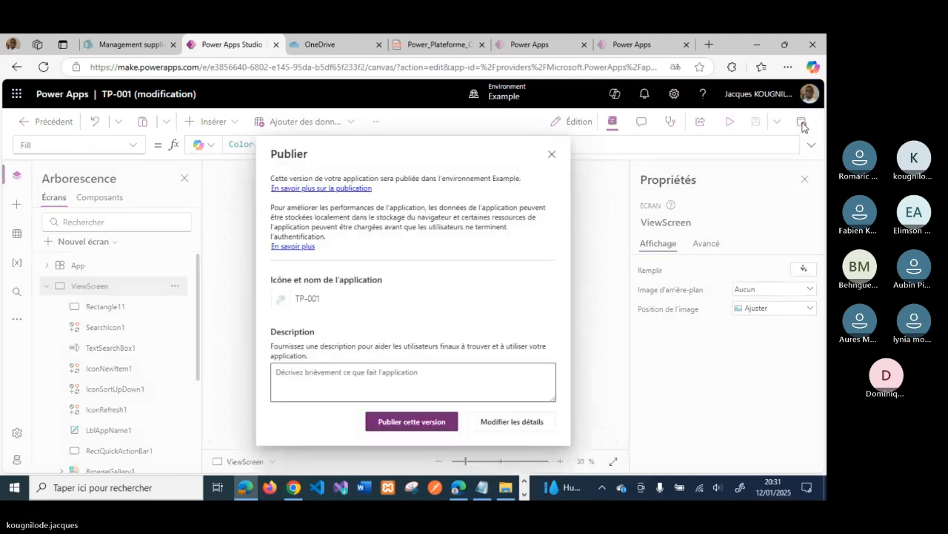
pyautogui.click(552, 156)
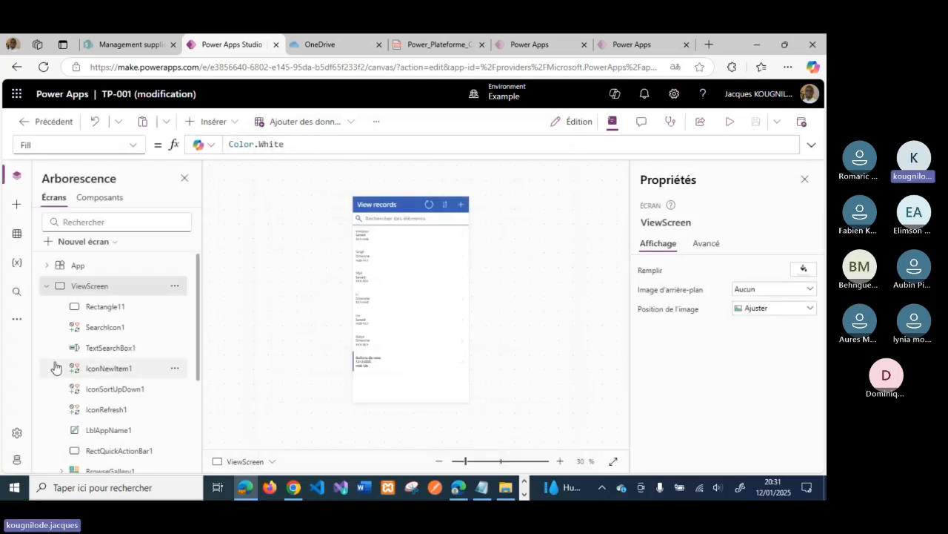
# Examine the display (Affichage) and general (Général) settings of the TP-001 app
pyautogui.click(16, 434)
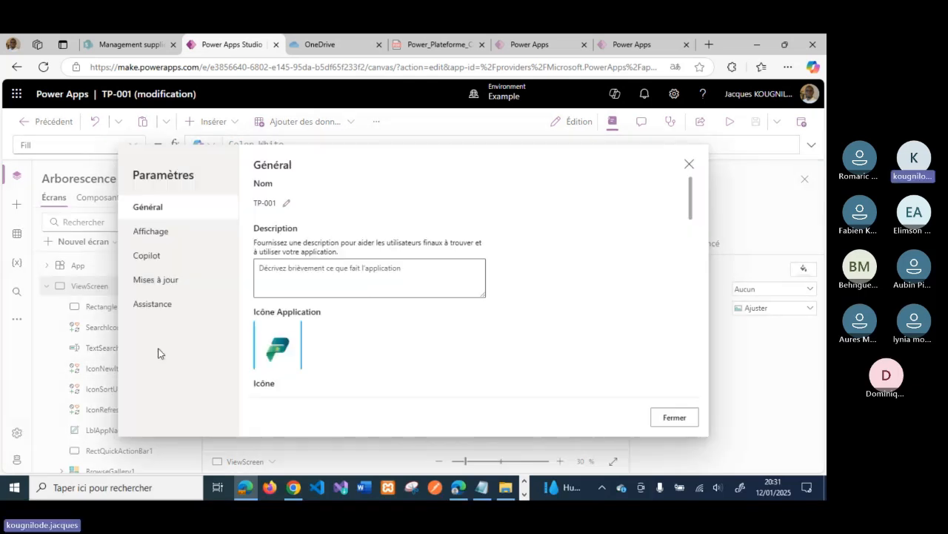
pyautogui.click(178, 235)
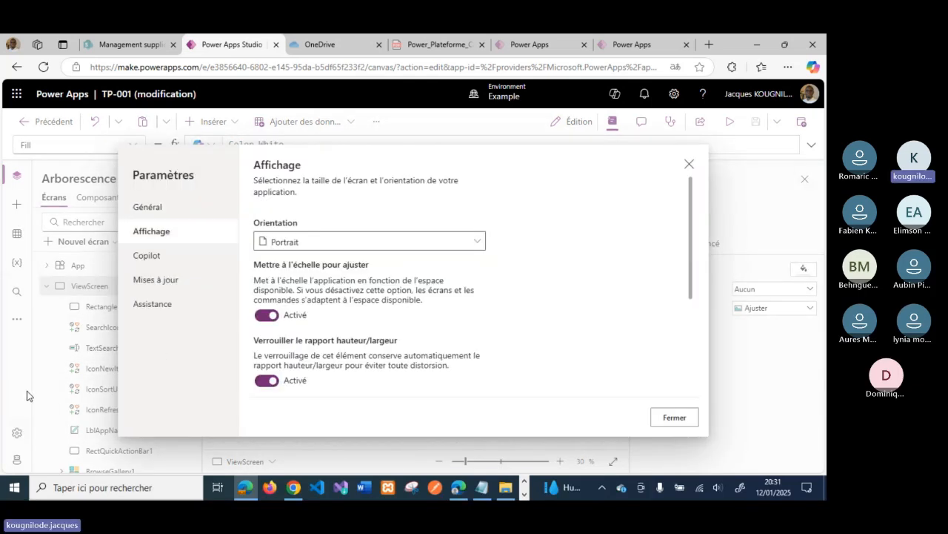
pyautogui.click(170, 211)
pyautogui.scroll(-10, 447, 320)
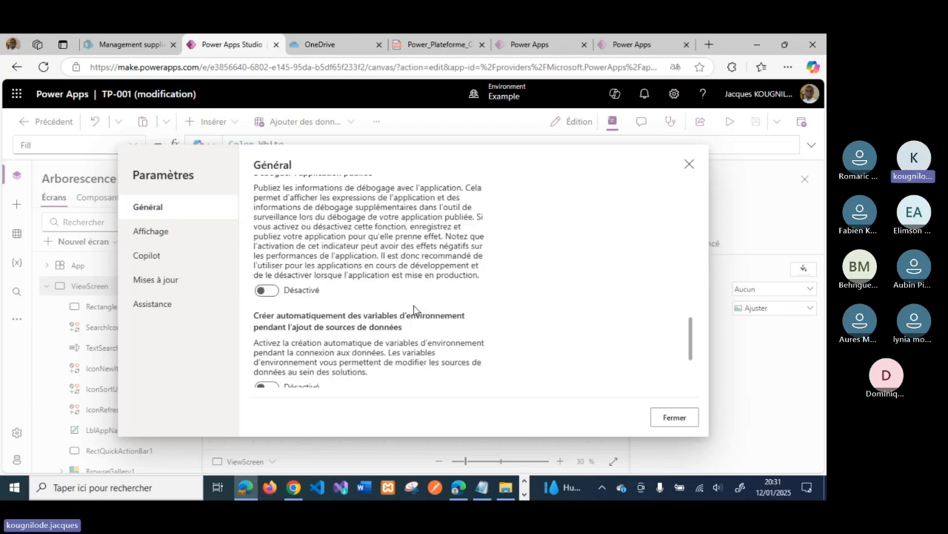
pyautogui.scroll(5, 415, 309)
pyautogui.scroll(3, 413, 310)
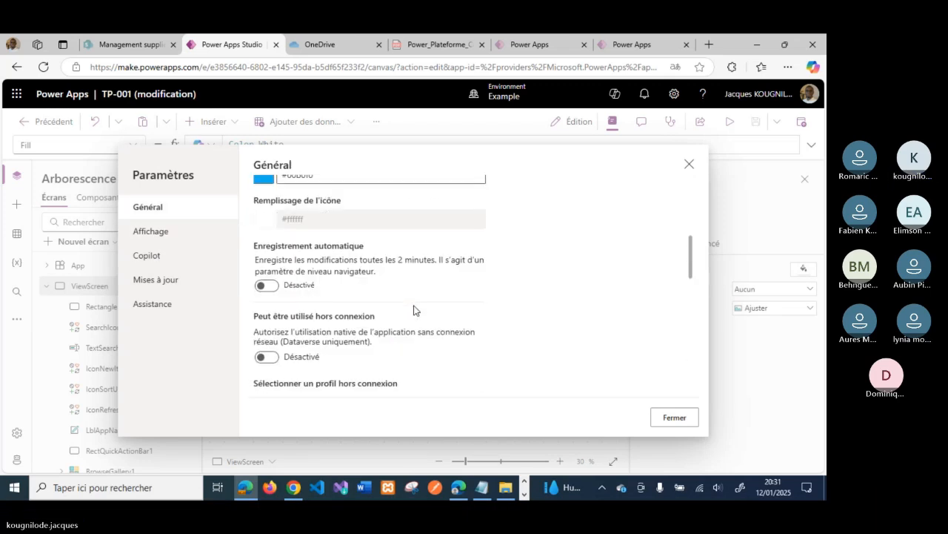
pyautogui.scroll(4, 416, 310)
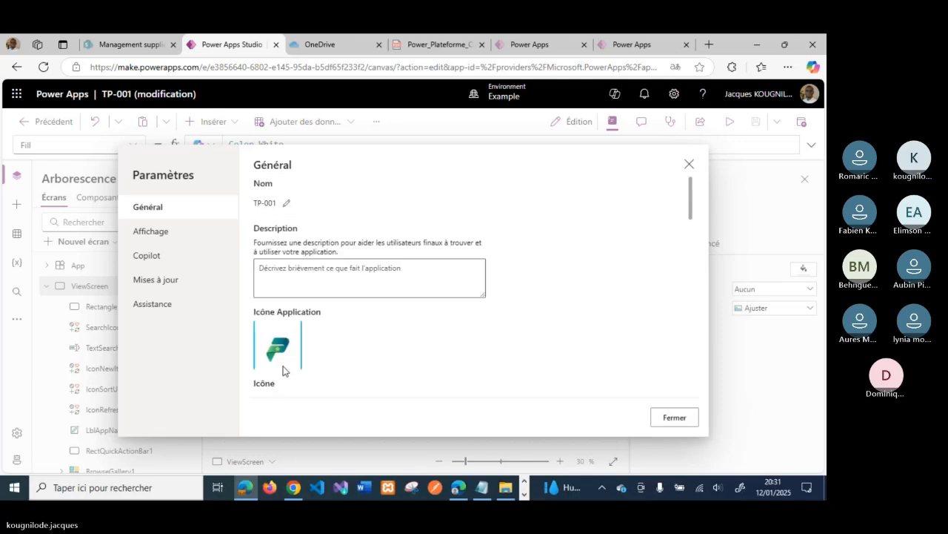
pyautogui.scroll(-1, 284, 370)
pyautogui.rightClick(283, 369)
pyautogui.press('Escape')
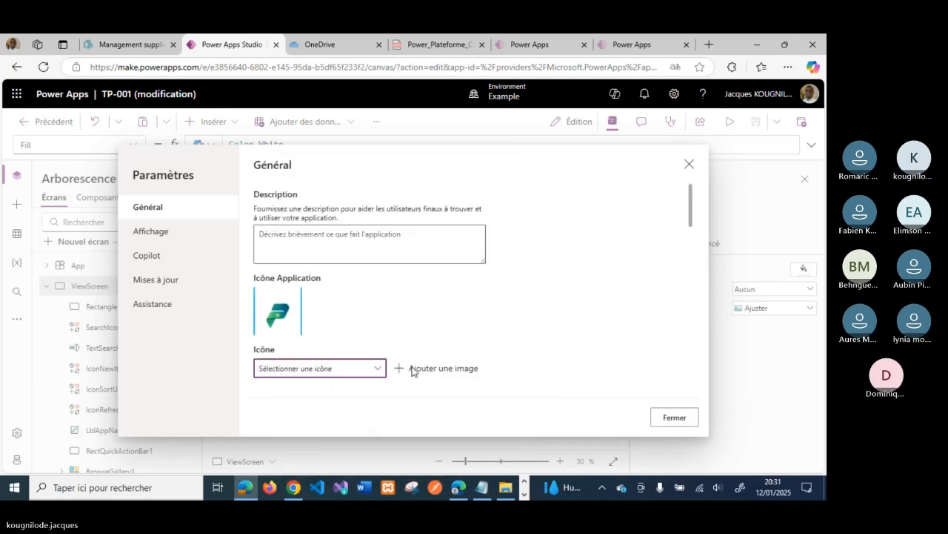
pyautogui.click(414, 369)
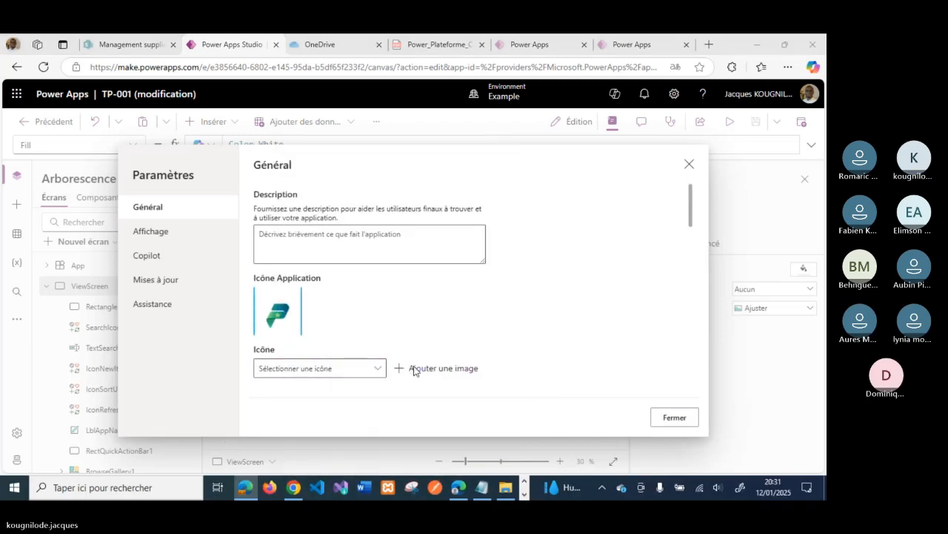
pyautogui.click(371, 303)
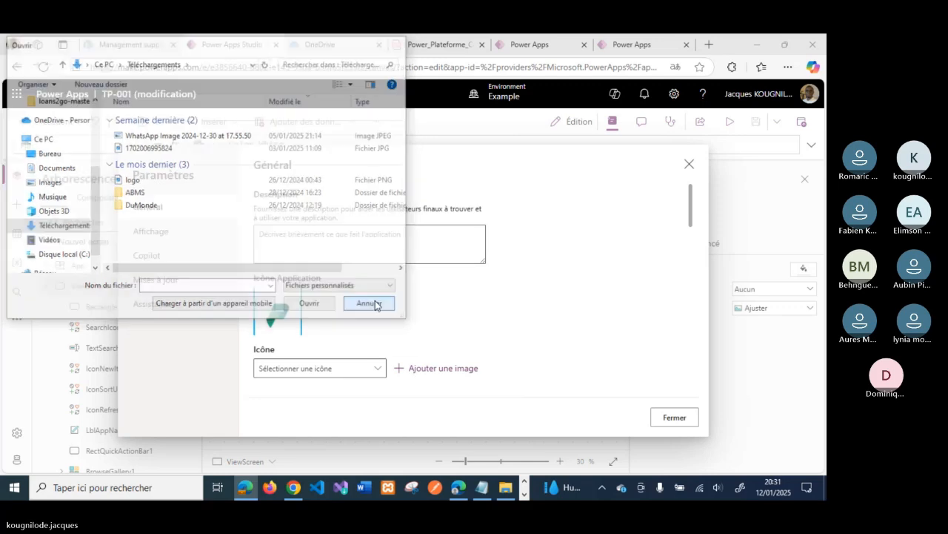
# Set the app icon to the built-in "Étoile de notation" star
pyautogui.click(362, 369)
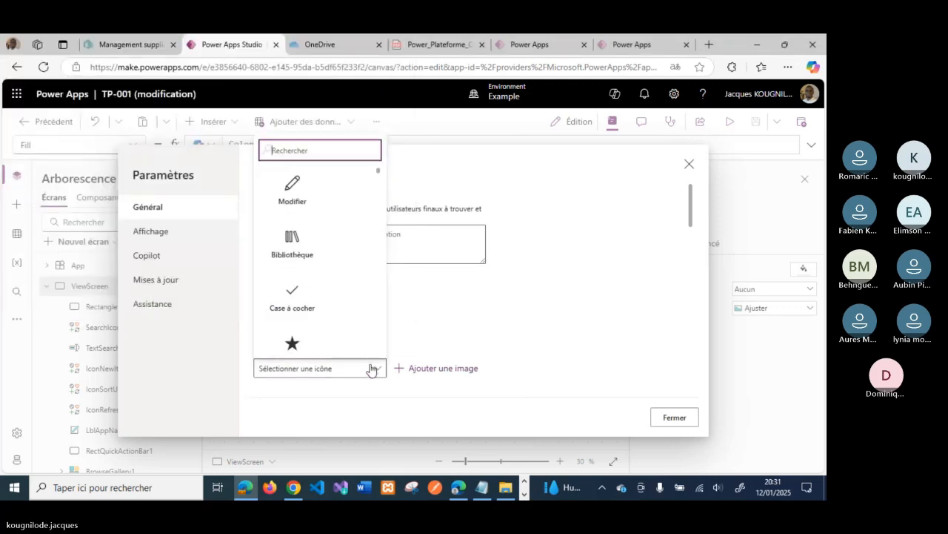
pyautogui.click(293, 344)
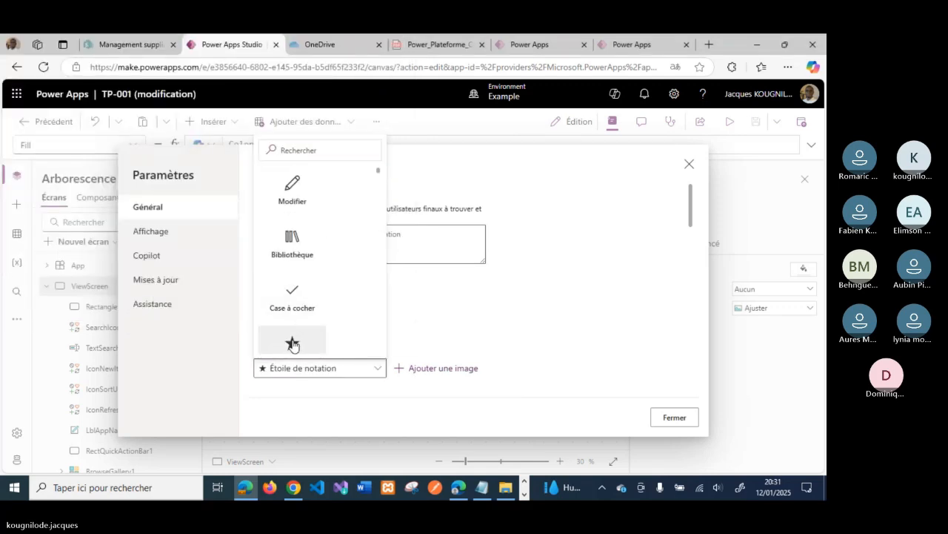
pyautogui.click(458, 306)
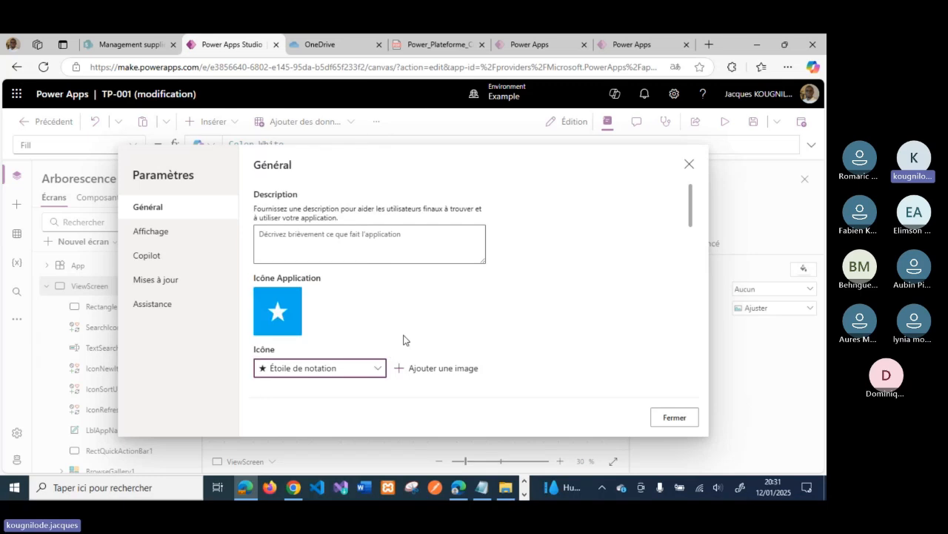
# Use the downloaded picture "WhatsApp Image 2024-12-30 at 17.55.50" as the app icon
pyautogui.scroll(-1, 378, 338)
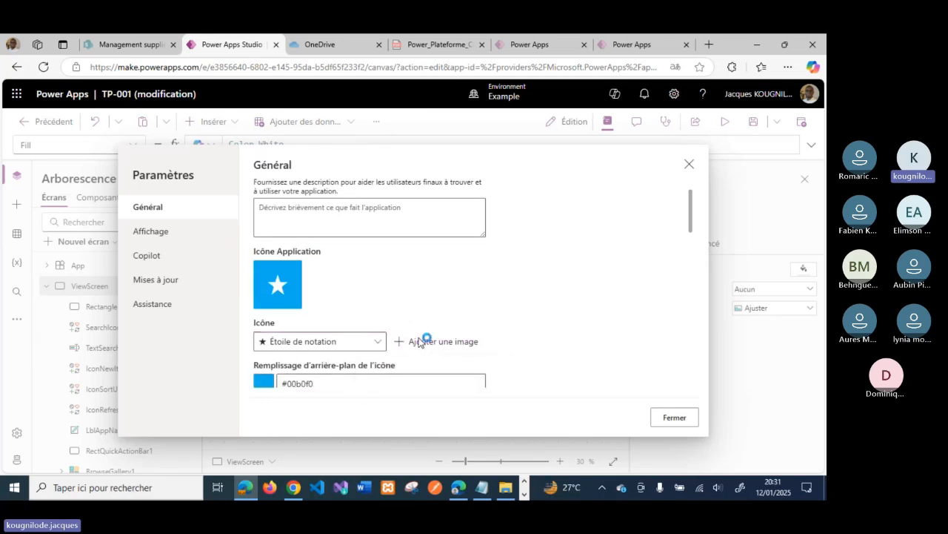
pyautogui.click(419, 341)
pyautogui.click(165, 138)
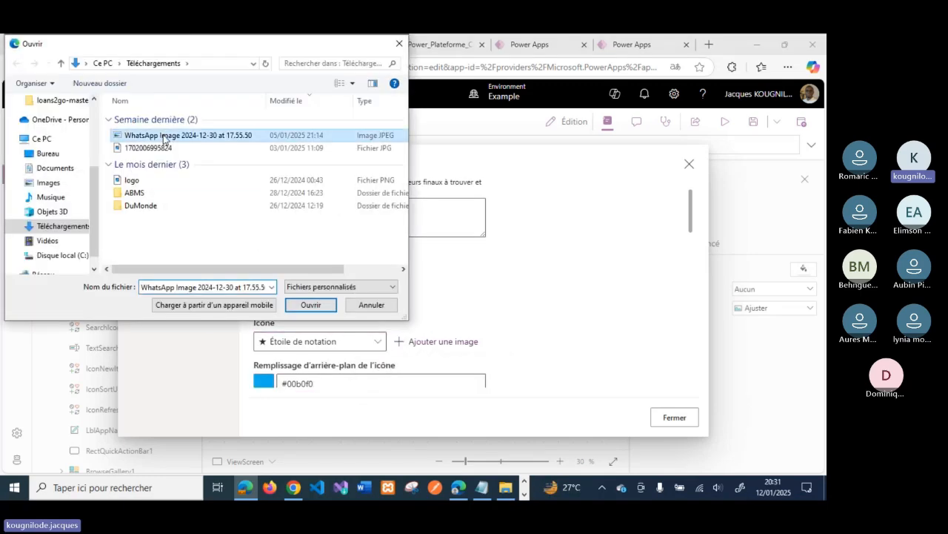
pyautogui.click(305, 305)
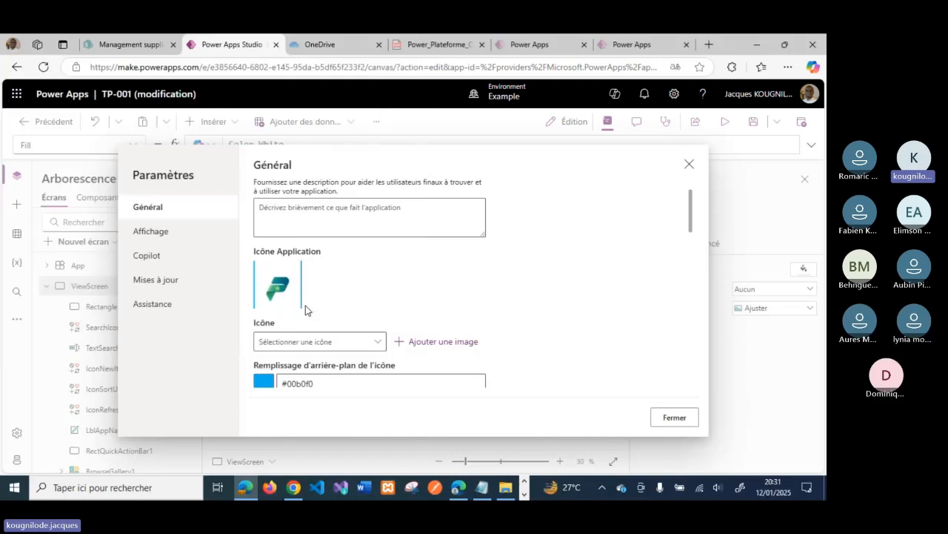
# Review the app's name, description and icon fields in the general (Général) settings
pyautogui.scroll(-3, 306, 306)
pyautogui.scroll(5, 305, 305)
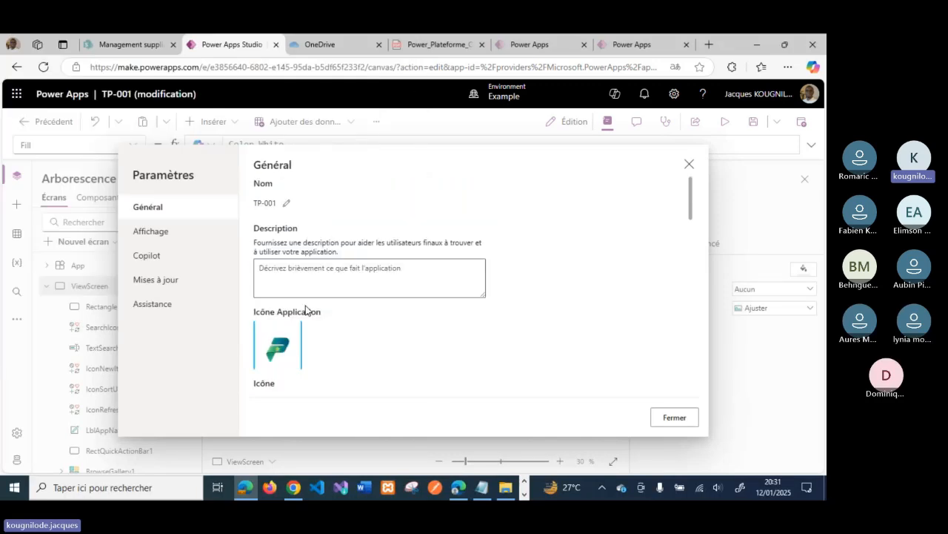
pyautogui.click(291, 276)
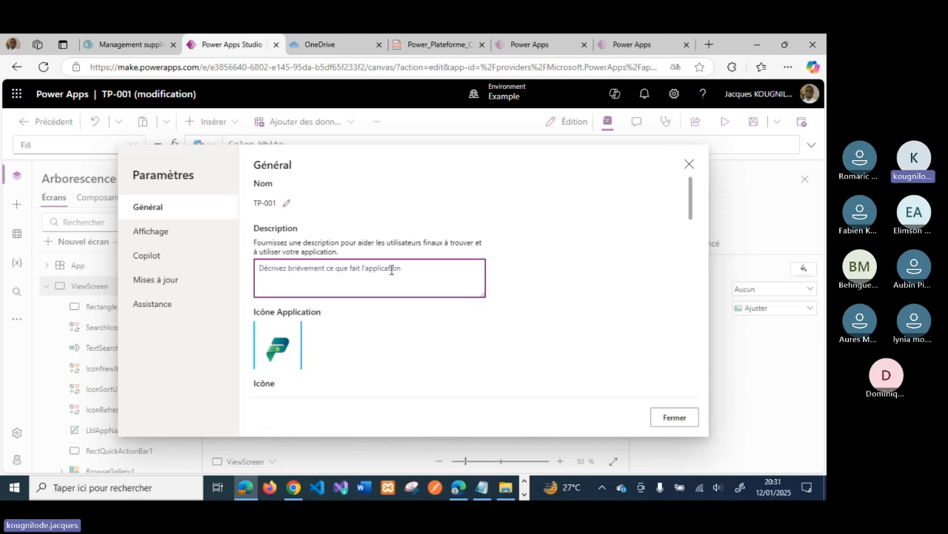
pyautogui.scroll(-1, 391, 269)
pyautogui.scroll(1, 391, 269)
# Examine the display (Affichage) settings for orientation, scale to fit, aspect ratio lock, orientation lock and the mobile notification area
pyautogui.click(145, 239)
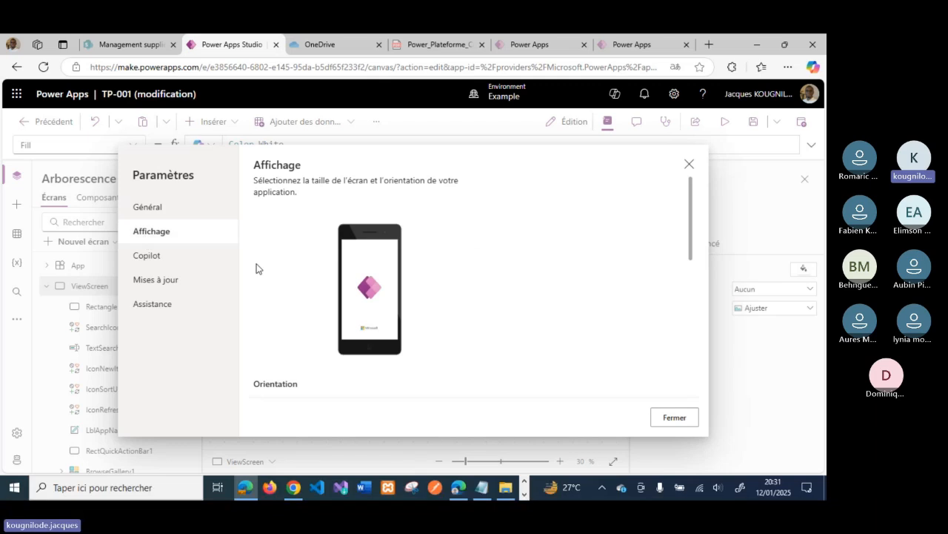
pyautogui.scroll(-5, 257, 267)
pyautogui.scroll(1, 256, 268)
pyautogui.scroll(3, 257, 268)
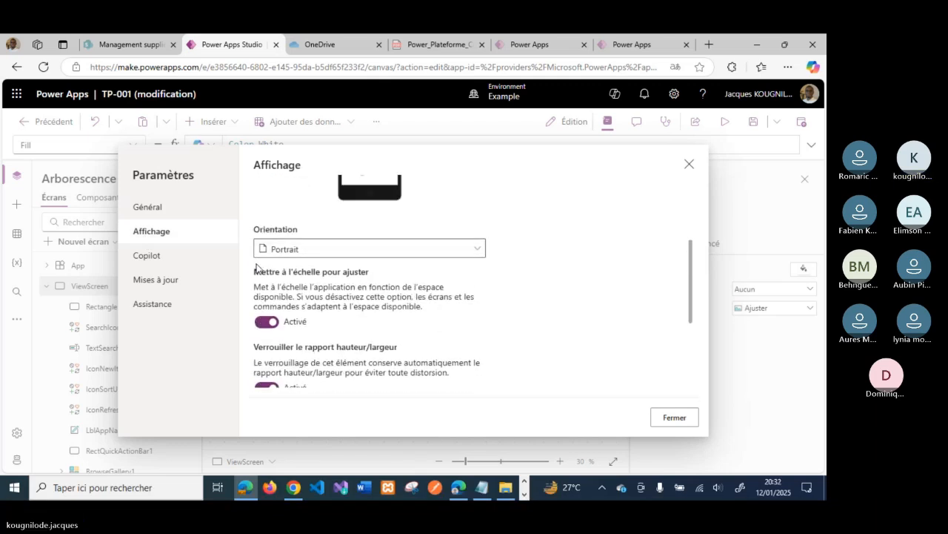
pyautogui.scroll(-2, 275, 295)
pyautogui.scroll(-3, 275, 295)
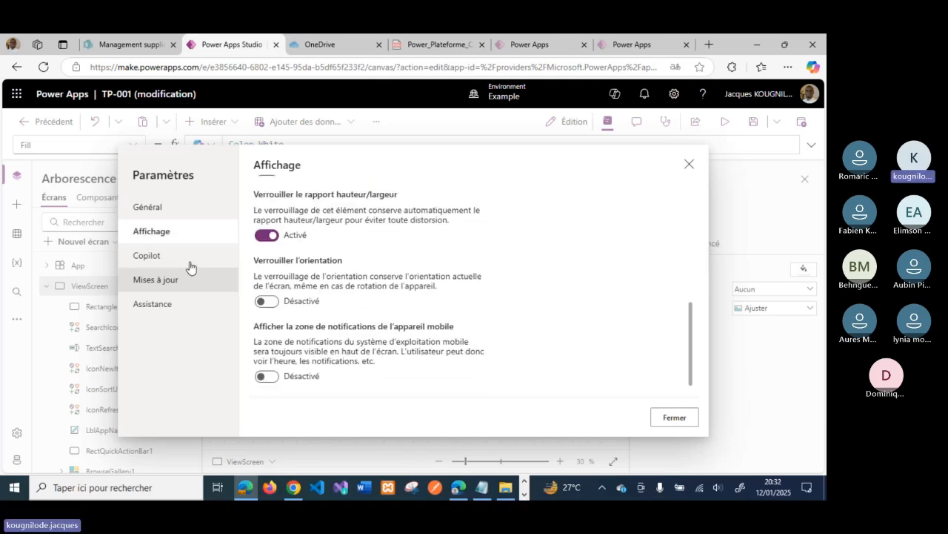
pyautogui.scroll(5, 386, 282)
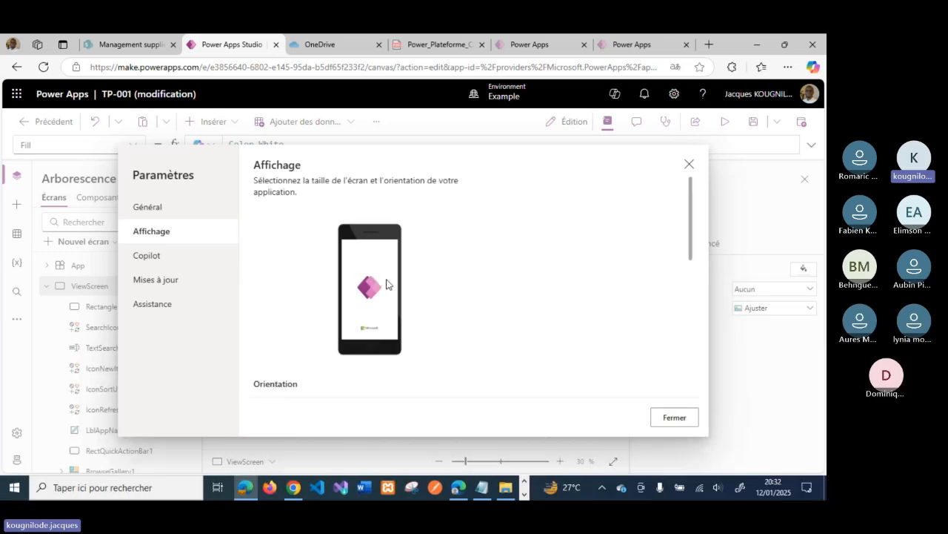
pyautogui.scroll(-2, 387, 282)
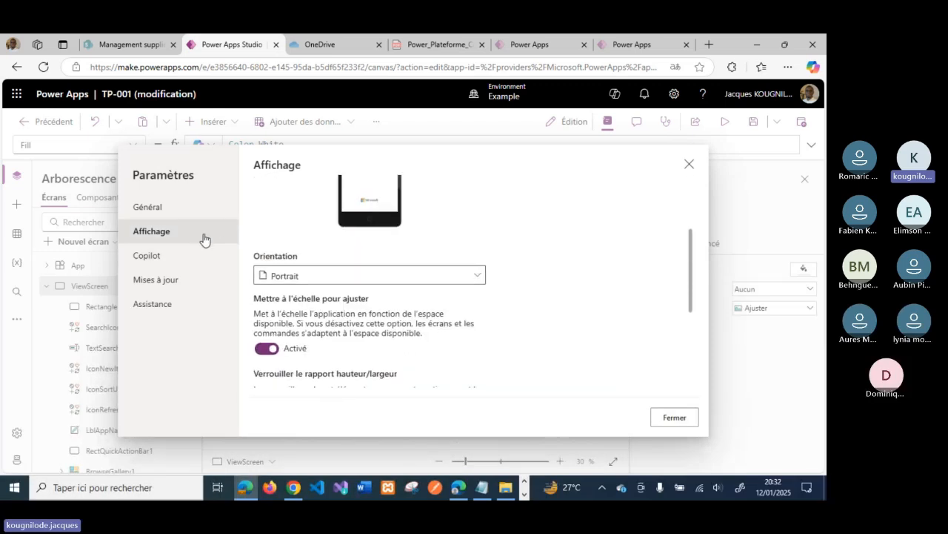
# Examine the remaining general settings, including auto-save, offline use, the data row limit and debugging of the published app
pyautogui.click(178, 210)
pyautogui.scroll(-5, 457, 292)
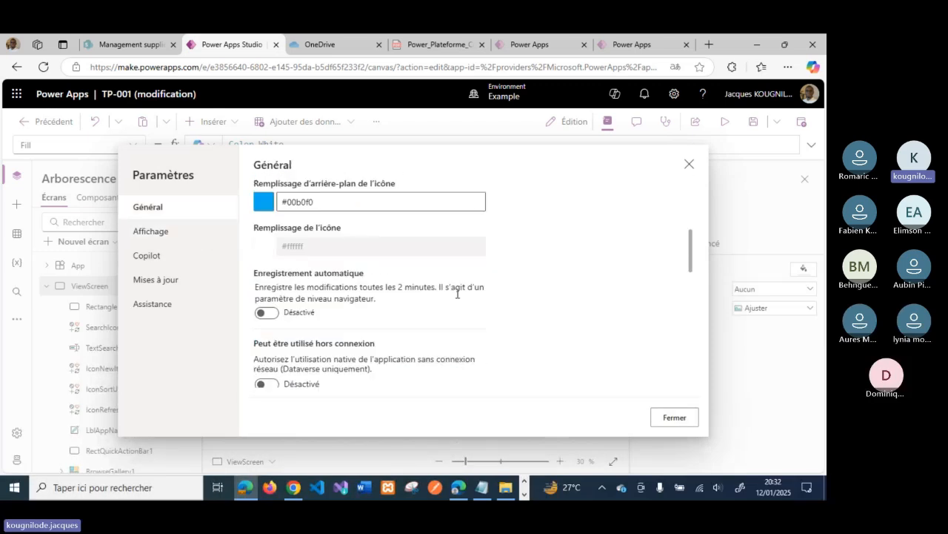
pyautogui.scroll(-2, 457, 298)
pyautogui.scroll(-5, 458, 298)
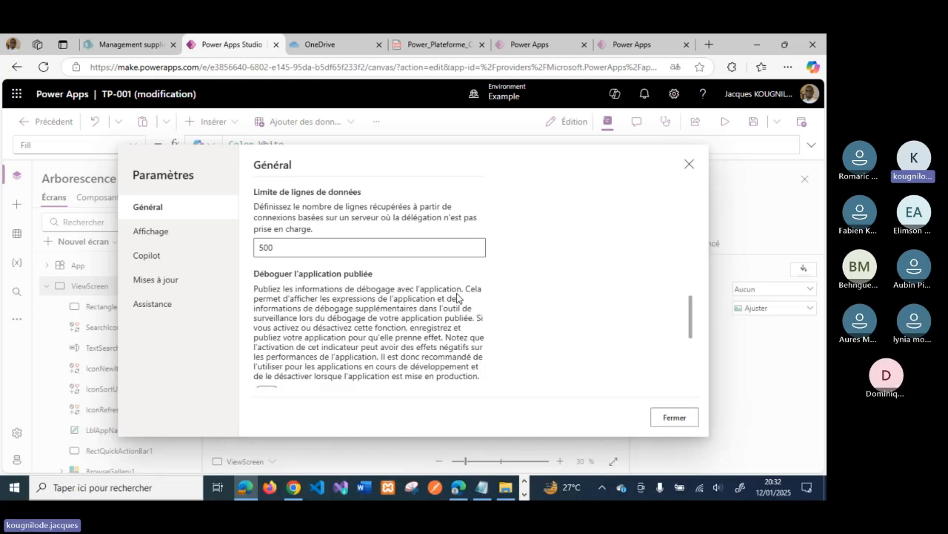
pyautogui.click(336, 290)
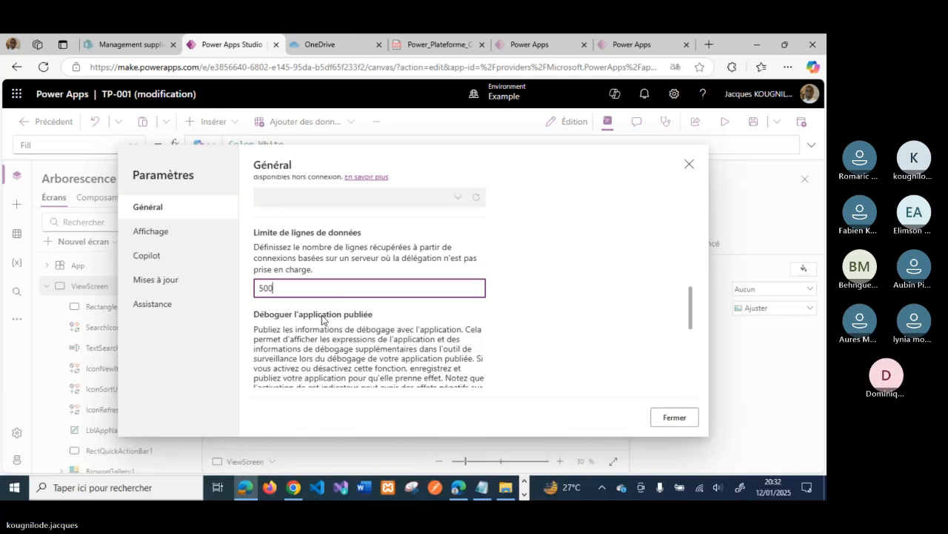
pyautogui.scroll(-1, 322, 320)
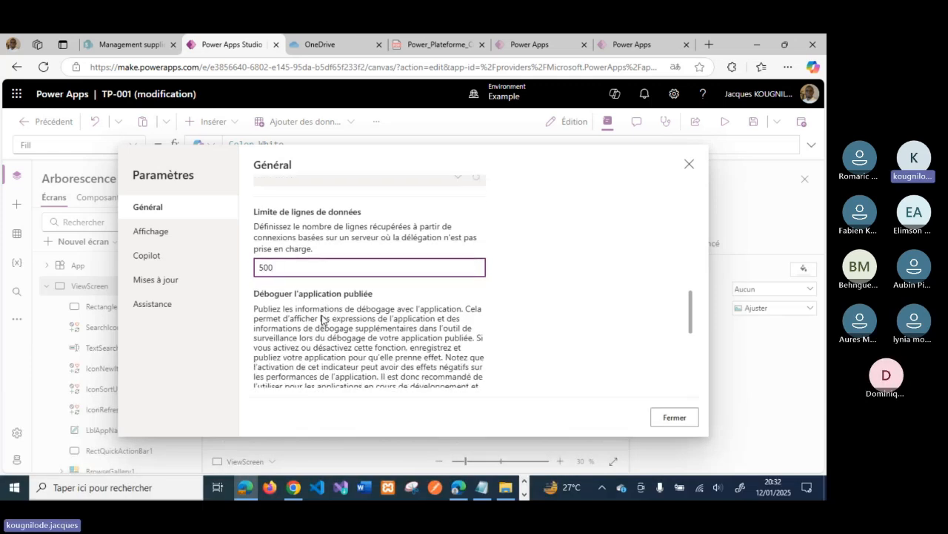
pyautogui.scroll(-5, 322, 320)
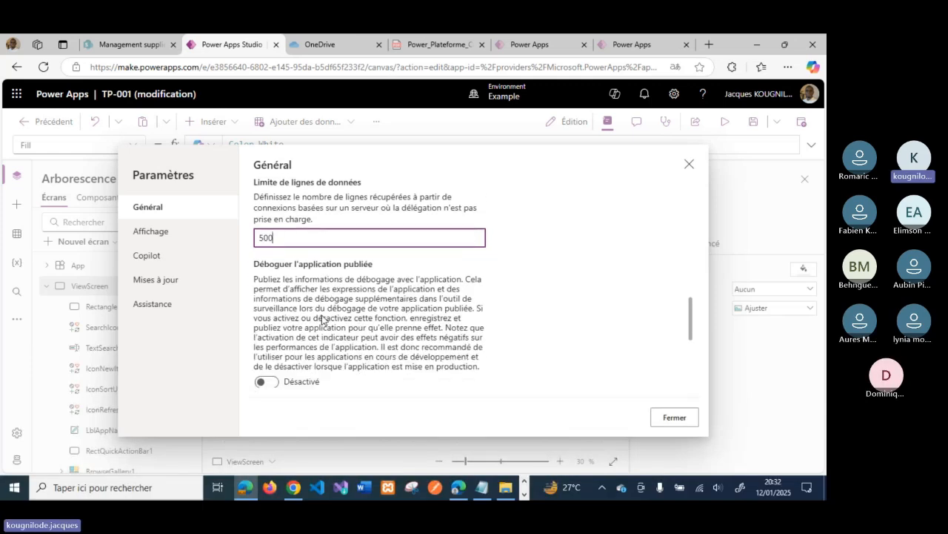
# Recheck the display (Affichage) settings and close the app settings to return to the ViewScreen editor
pyautogui.click(184, 240)
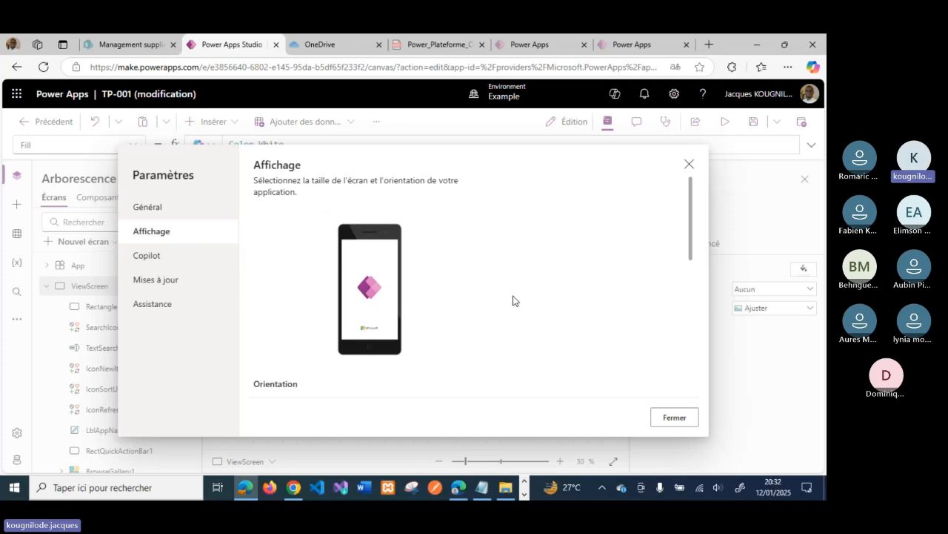
pyautogui.scroll(-6, 513, 300)
pyautogui.scroll(6, 513, 301)
pyautogui.click(691, 164)
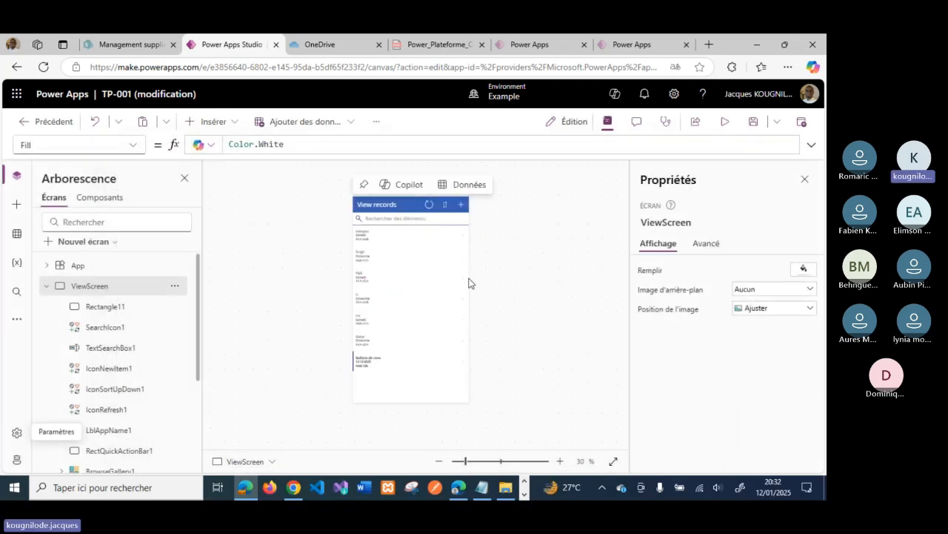